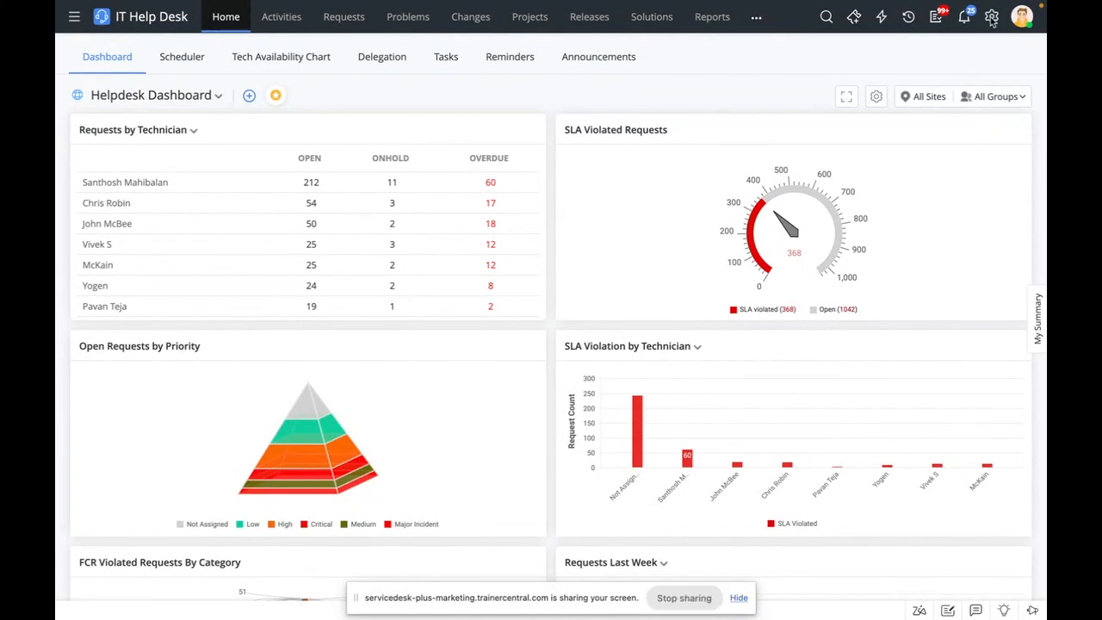
- Open the Change Management customization settings and examine the color and pre-approval options available for a new change type
click(990, 25)
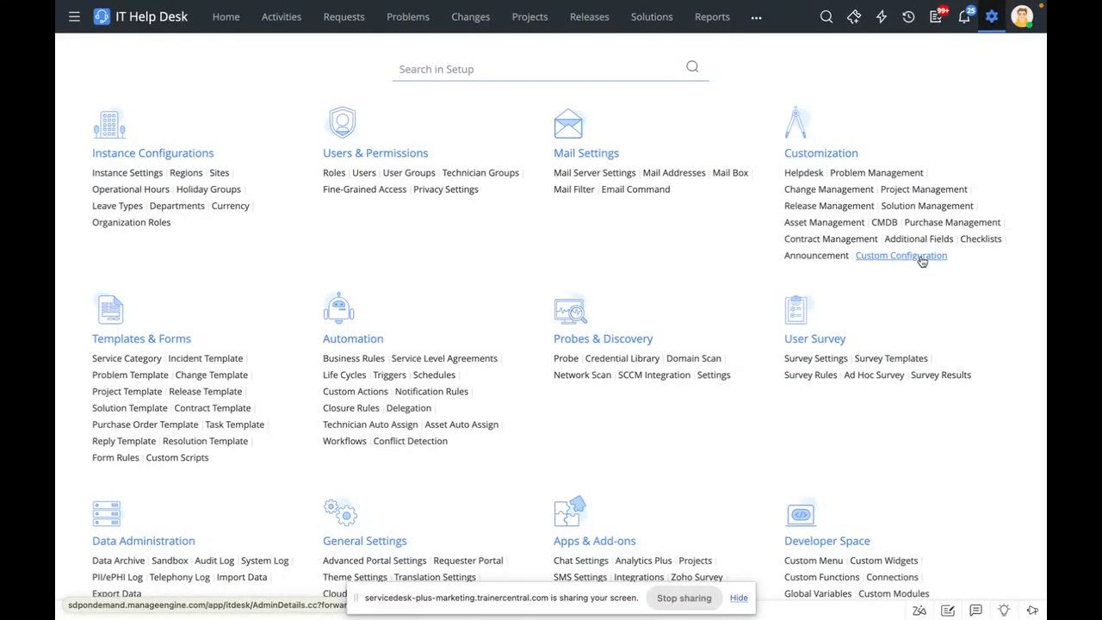
click(830, 193)
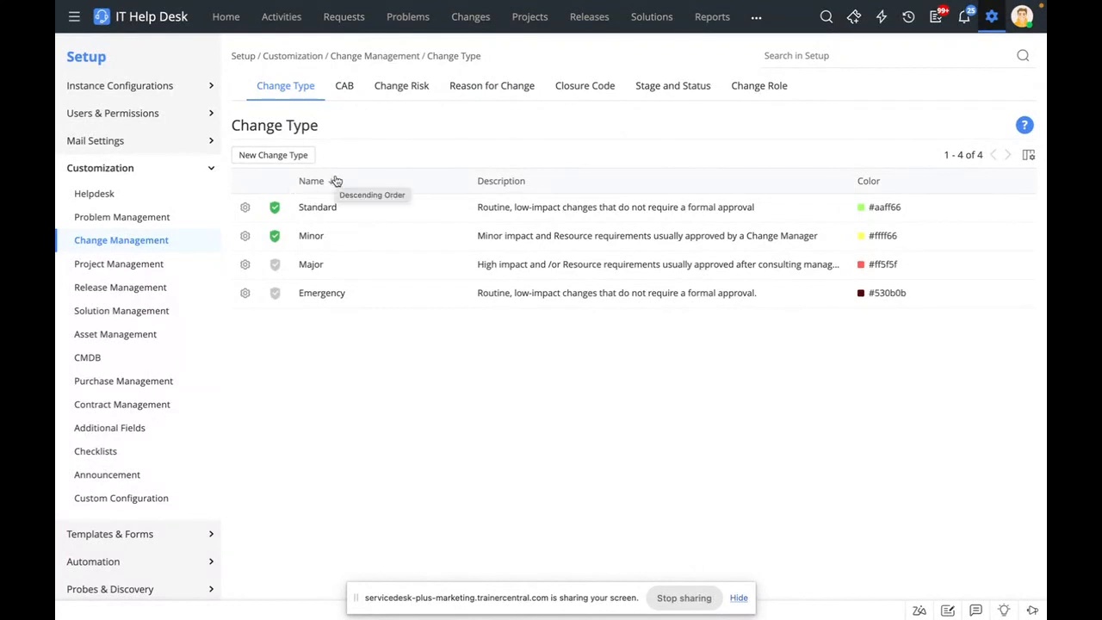
click(263, 155)
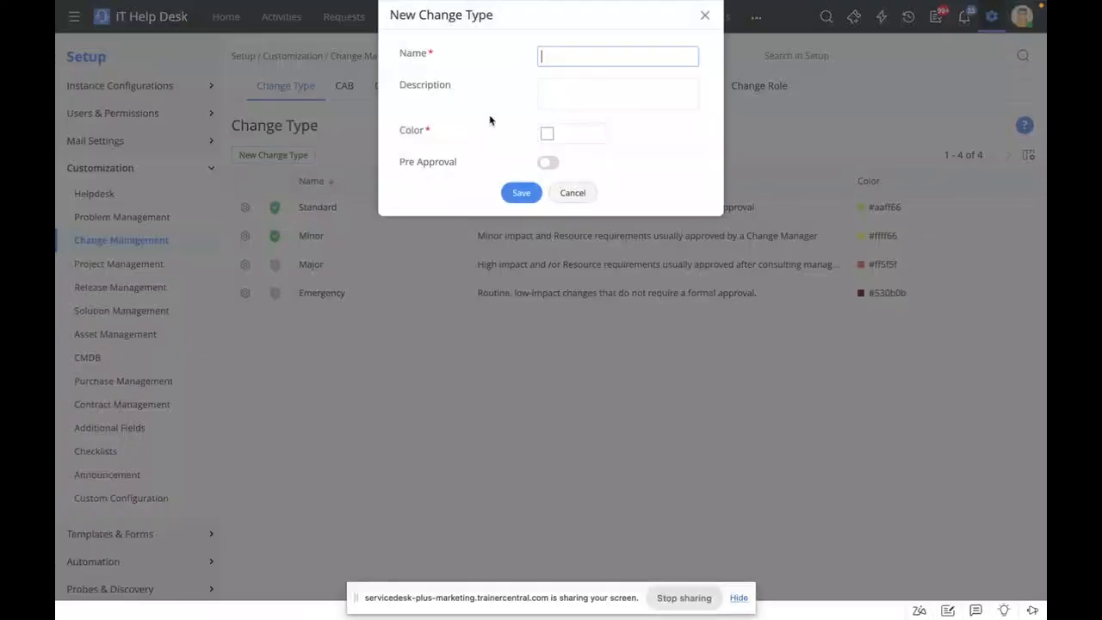
click(557, 139)
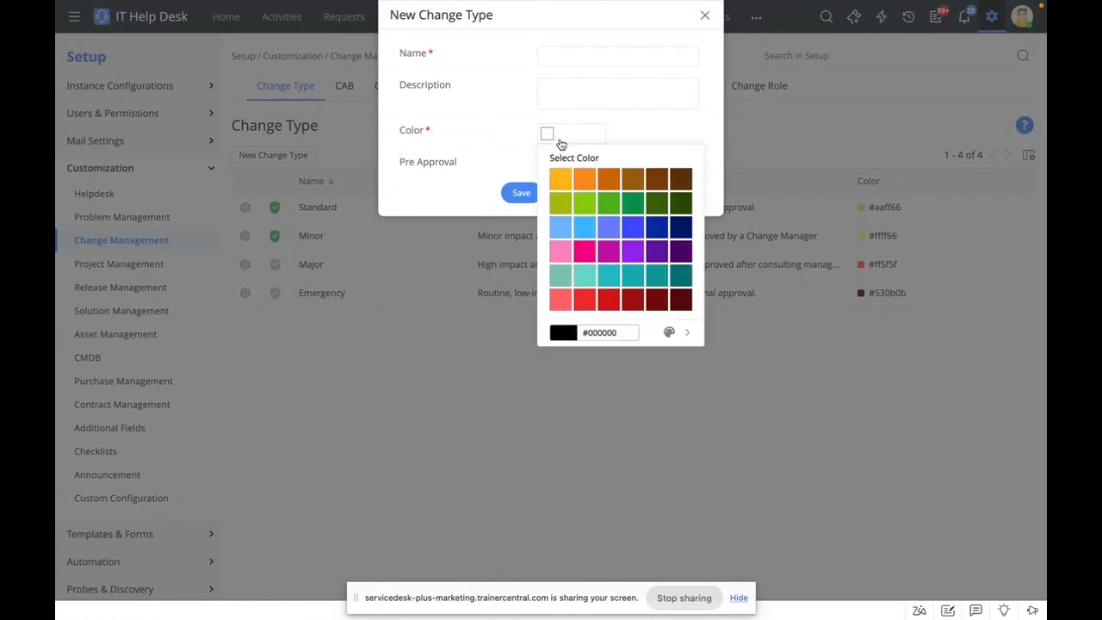
click(626, 133)
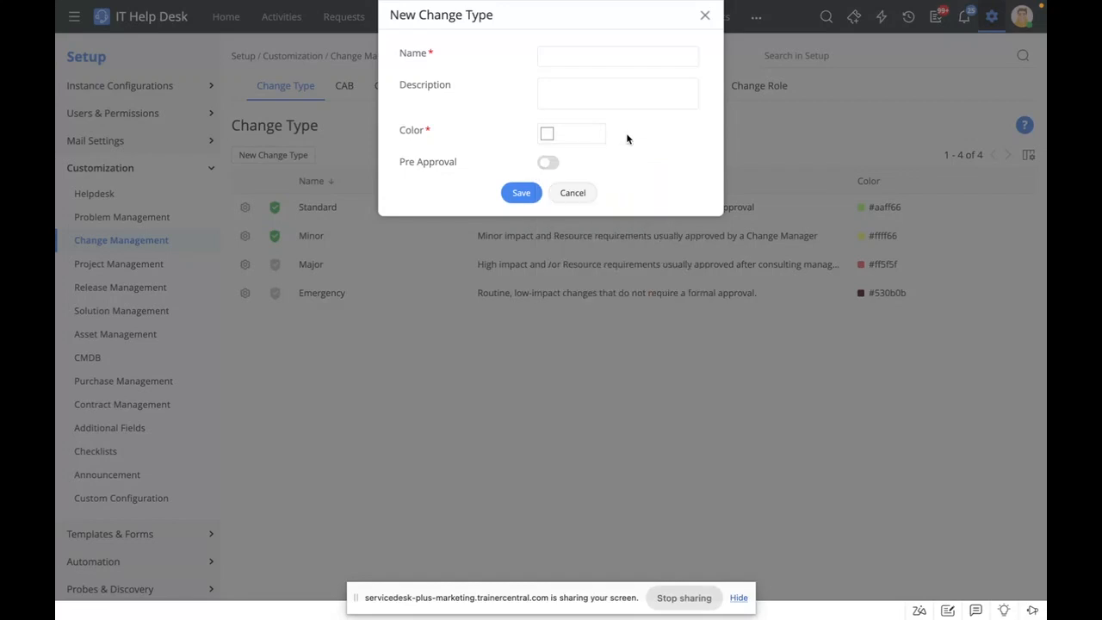
click(555, 168)
click(583, 192)
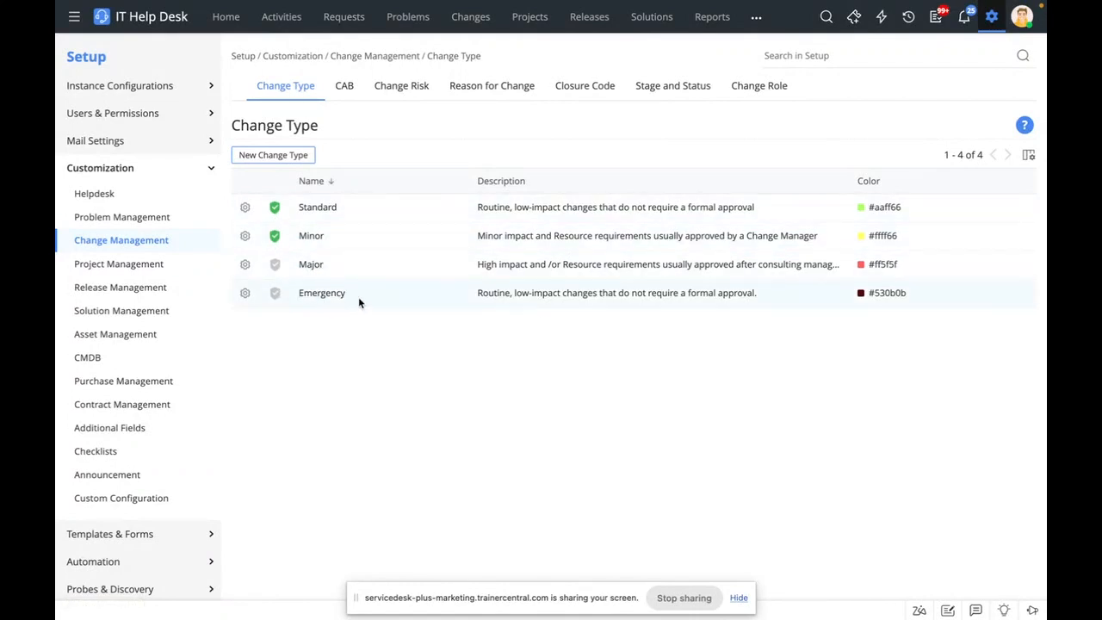
- Draft a new CAB named "Dubai", browse the people available for its members list, and discard the draft
click(344, 86)
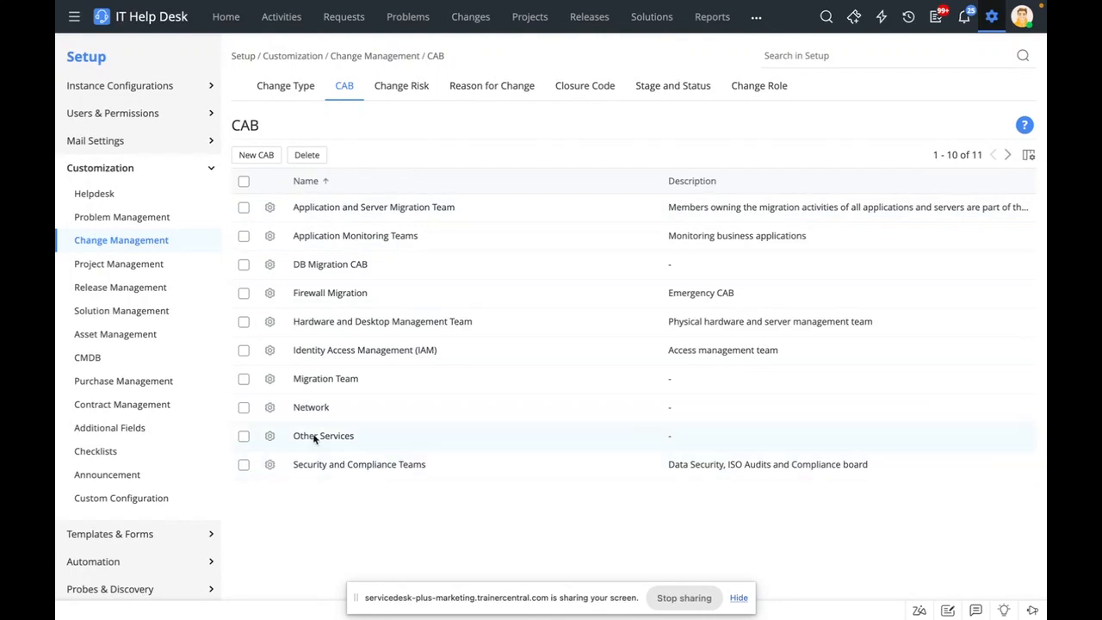
click(257, 155)
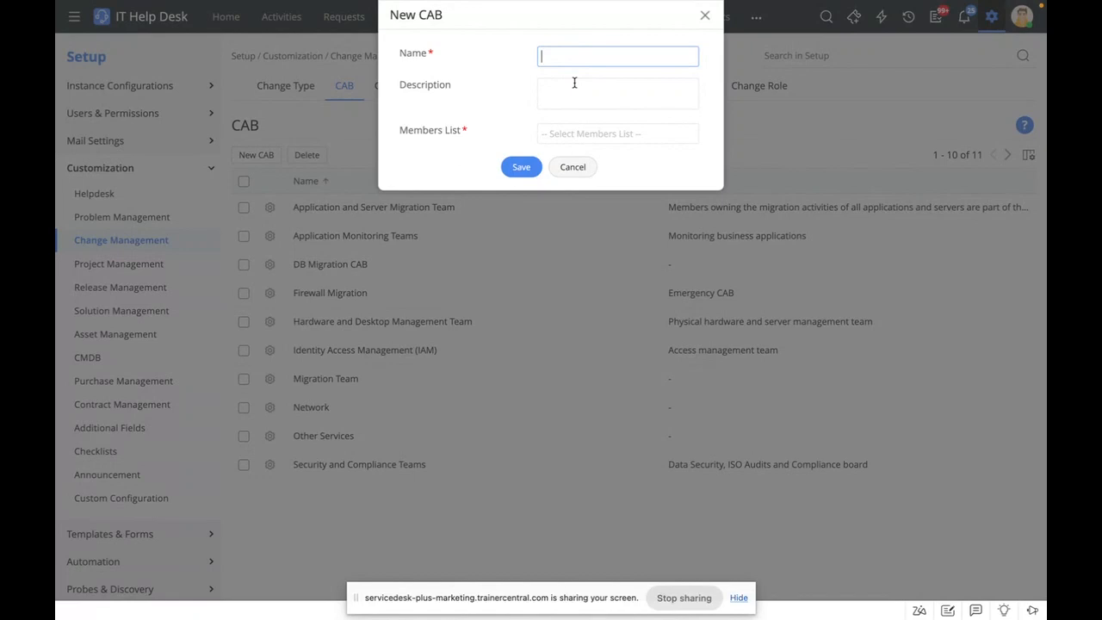
text(Dubai)
click(629, 136)
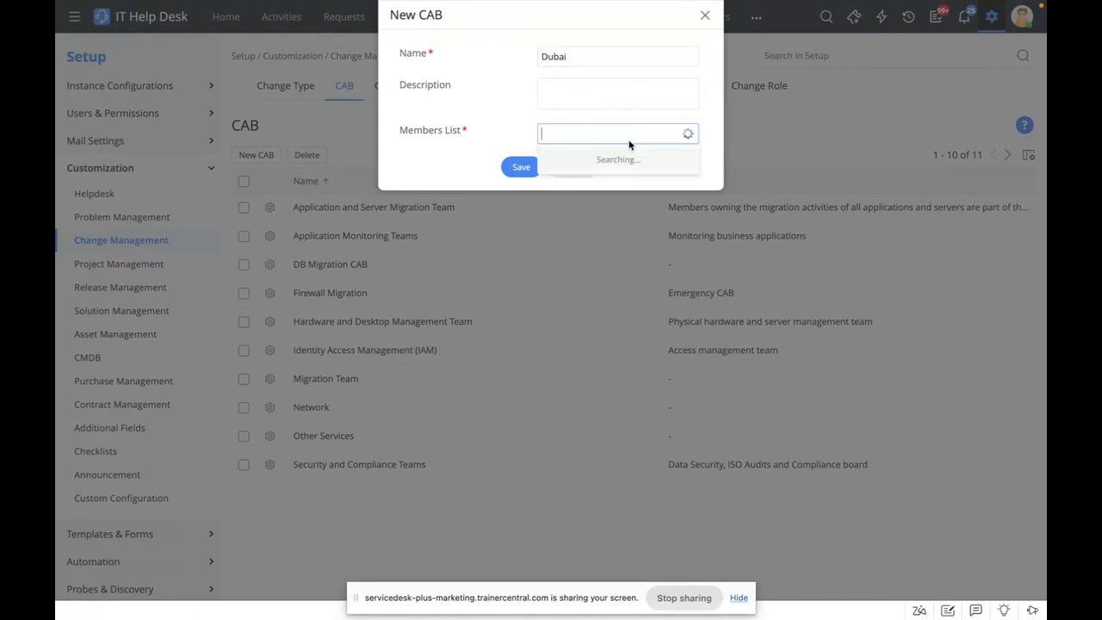
scroll(613, 252, down, 5)
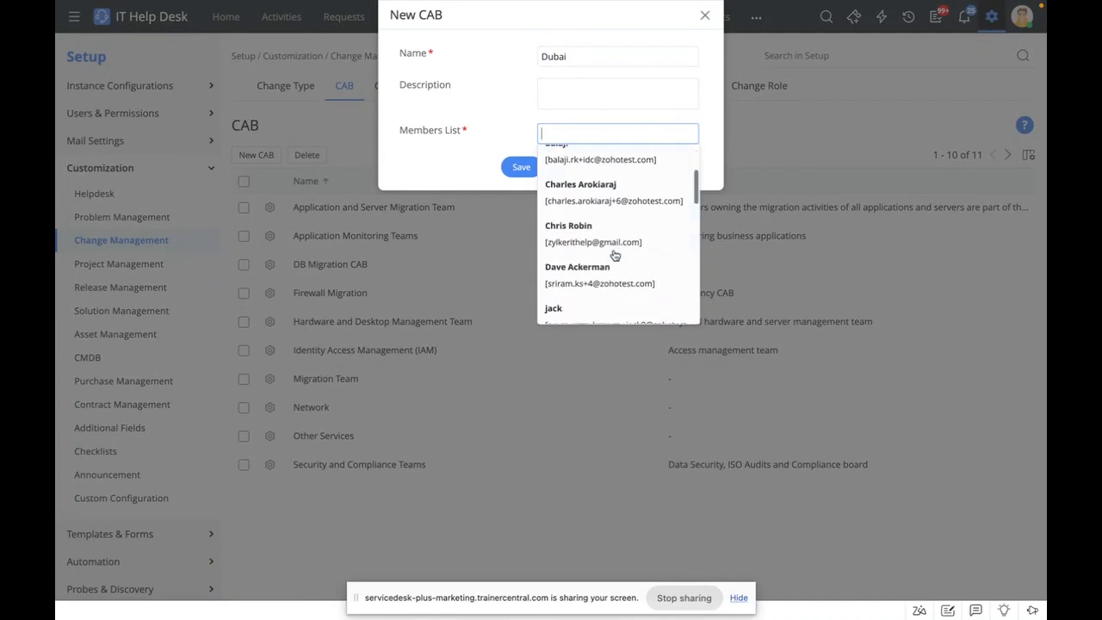
scroll(615, 255, down, 1)
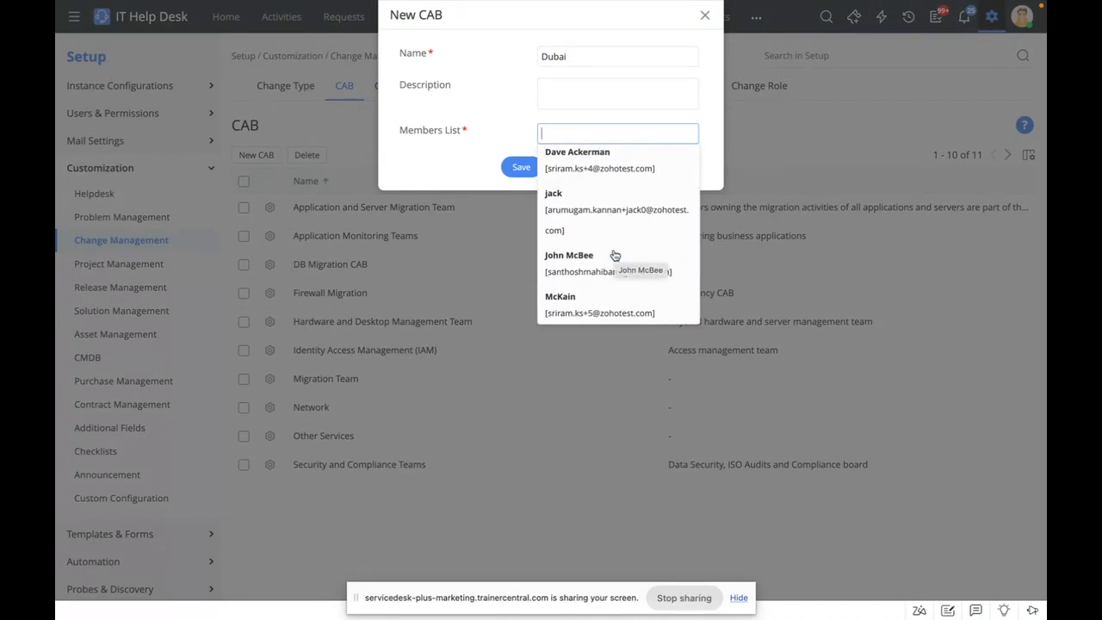
click(509, 101)
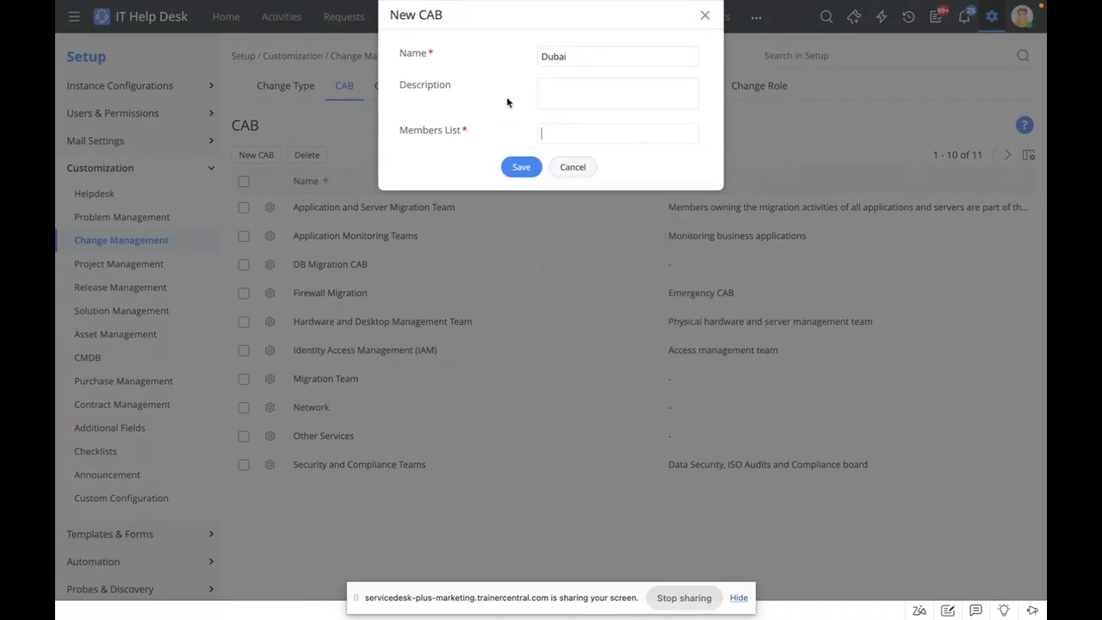
click(574, 167)
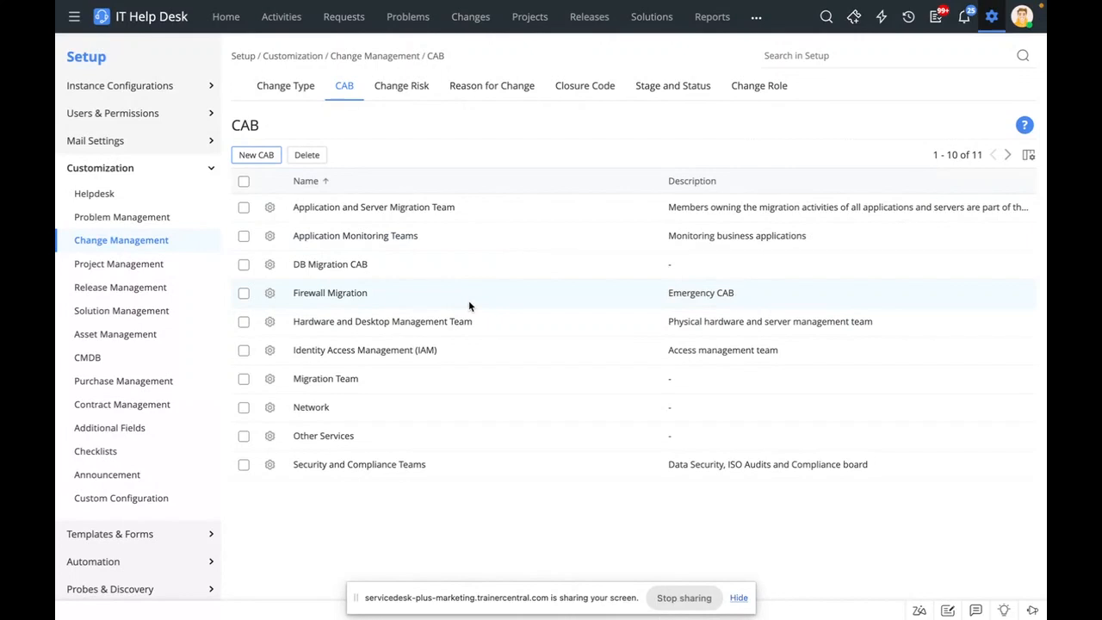
- Review the configured change risks and the blank form for adding a new change risk
click(392, 89)
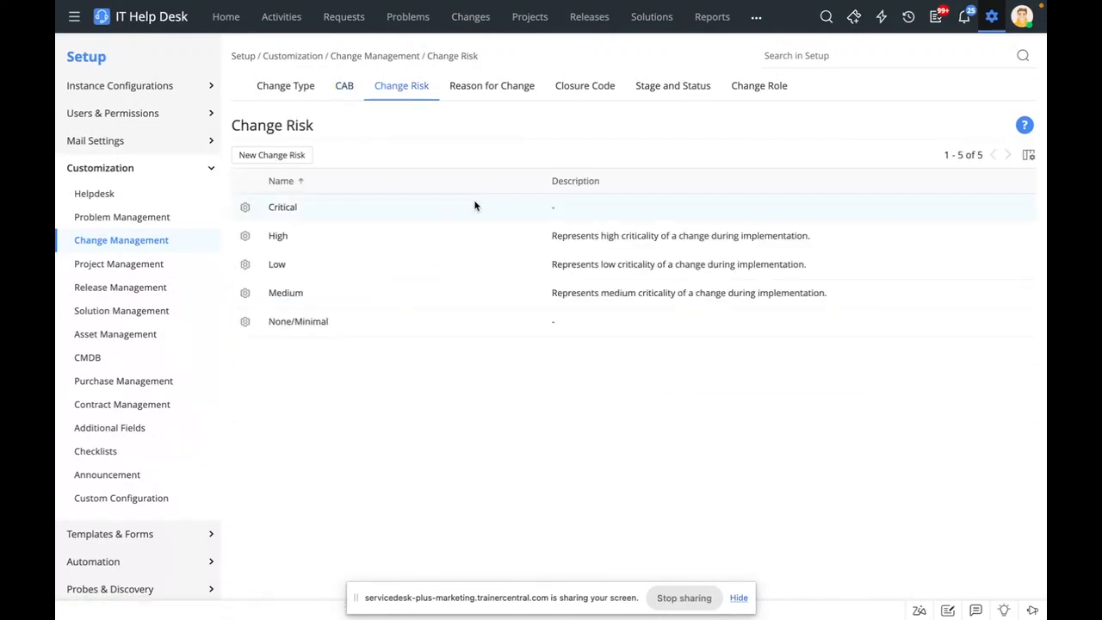
click(288, 155)
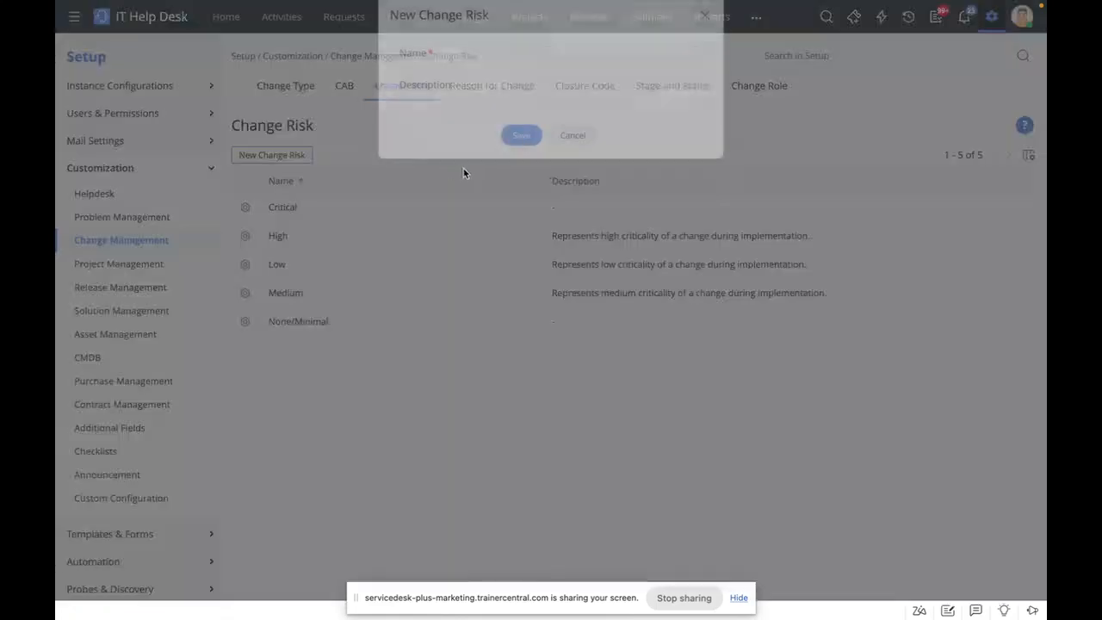
click(570, 136)
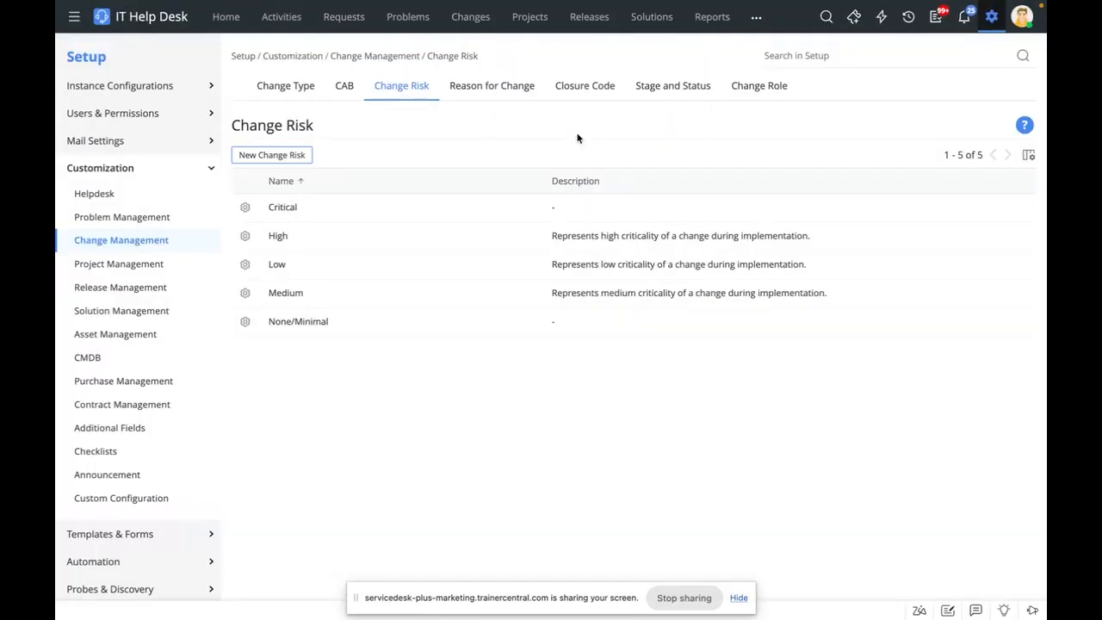
- Review the configured reasons for change and the closure codes for changes
click(492, 90)
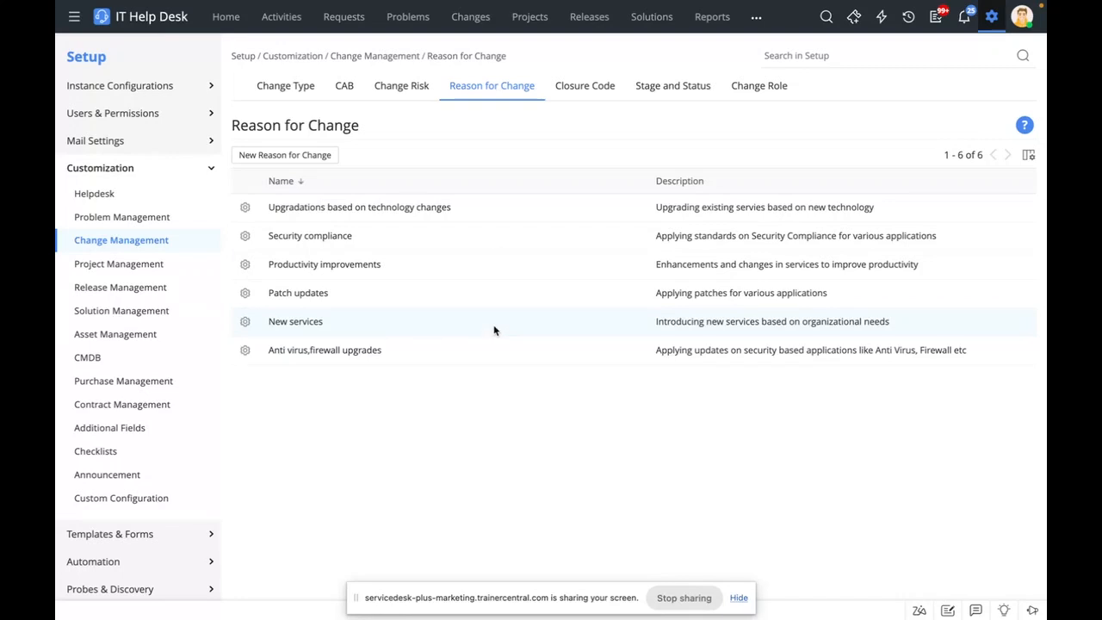
click(598, 97)
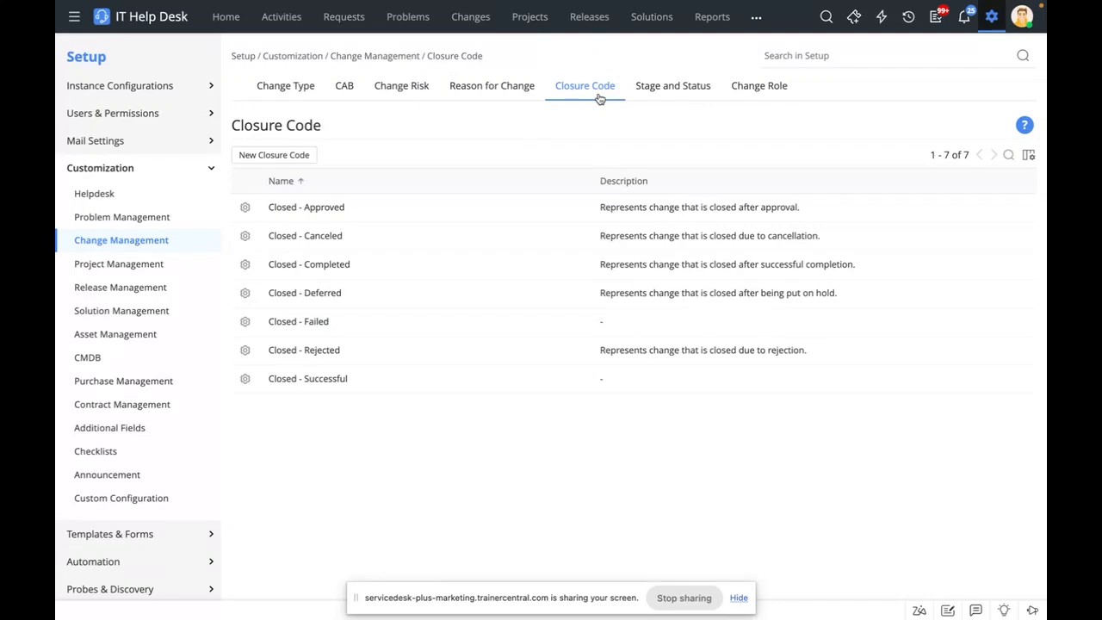
- In the stage and status settings, draft a "Technical Advisory Board" status for the CAB stage and discard it
click(684, 97)
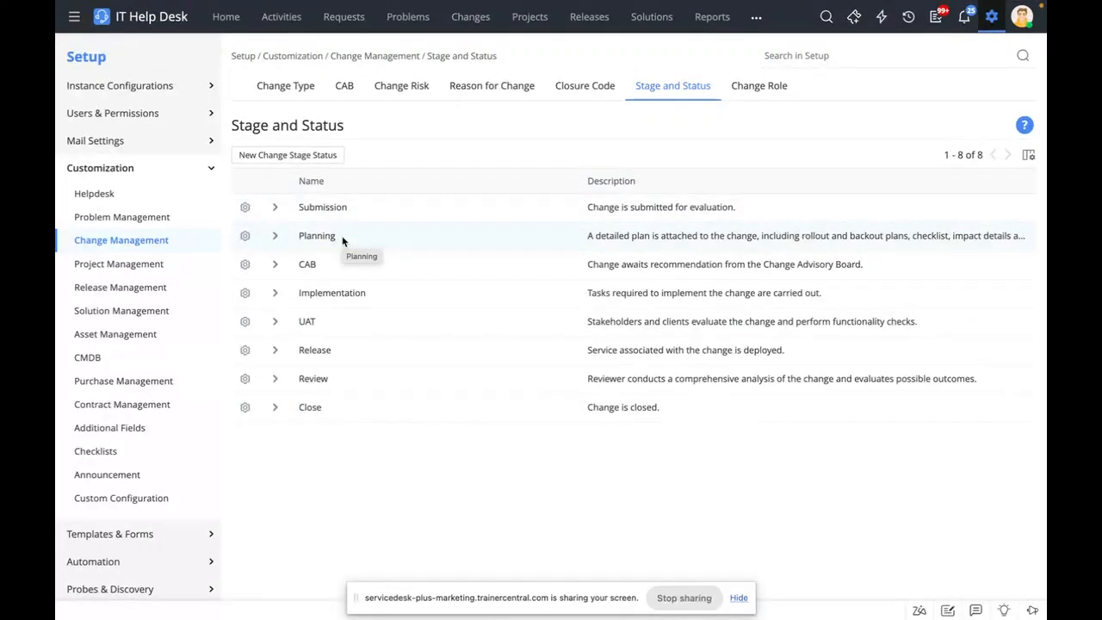
click(244, 208)
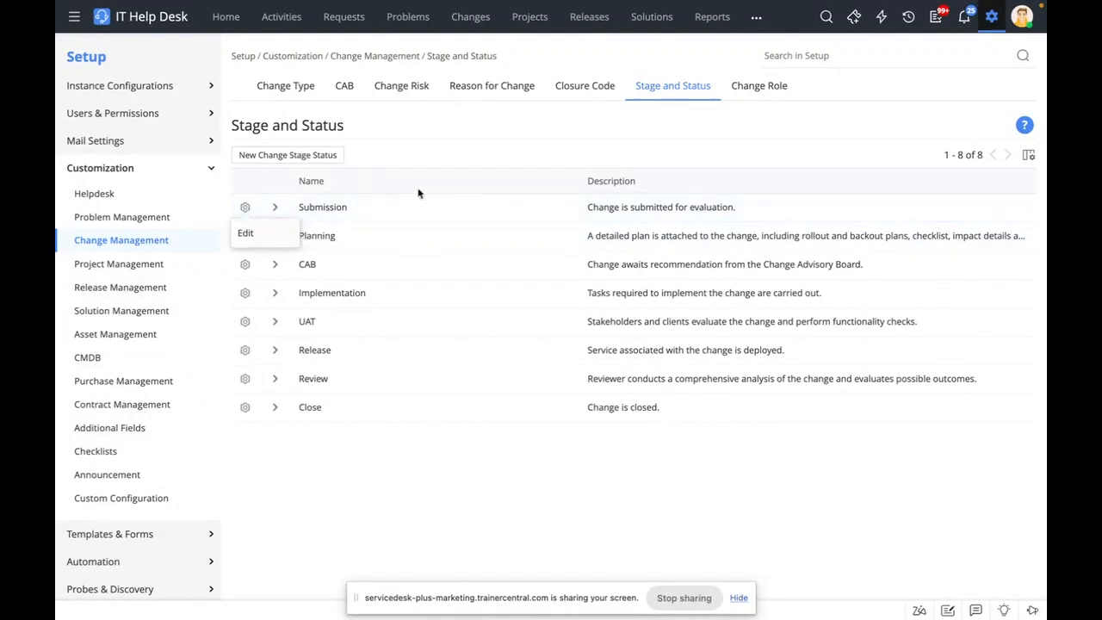
click(293, 156)
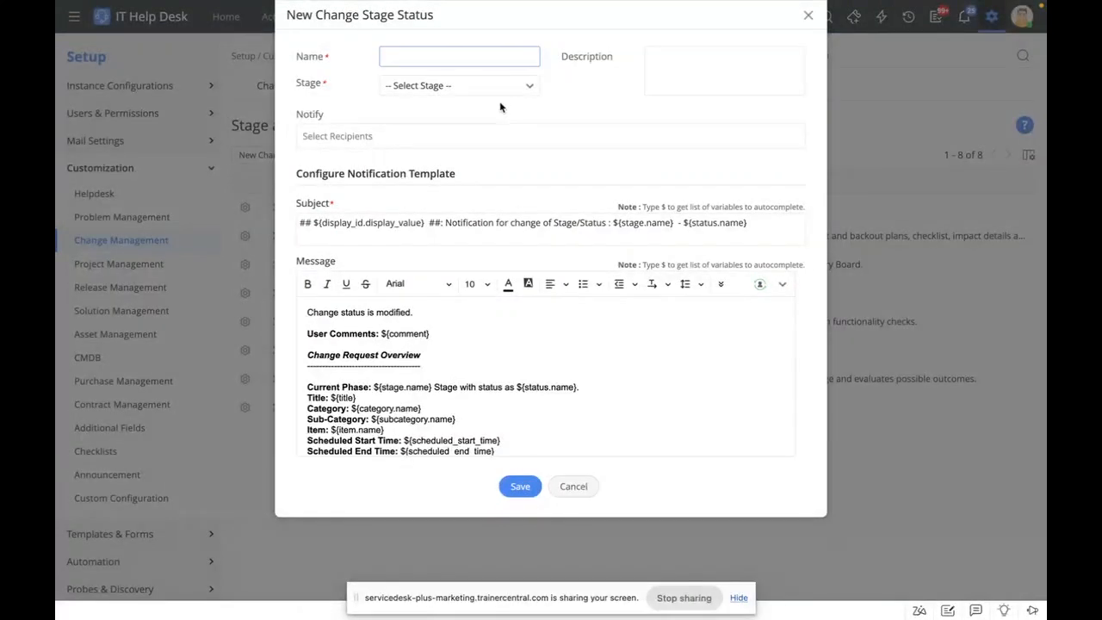
text(Technical Advisory Board)
click(455, 84)
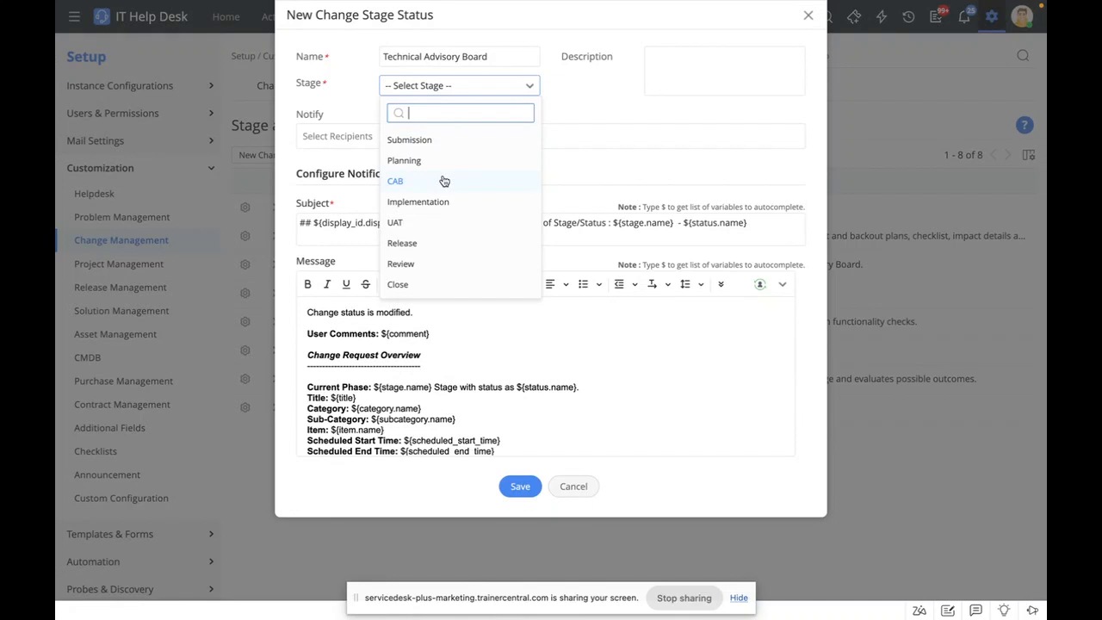
click(403, 183)
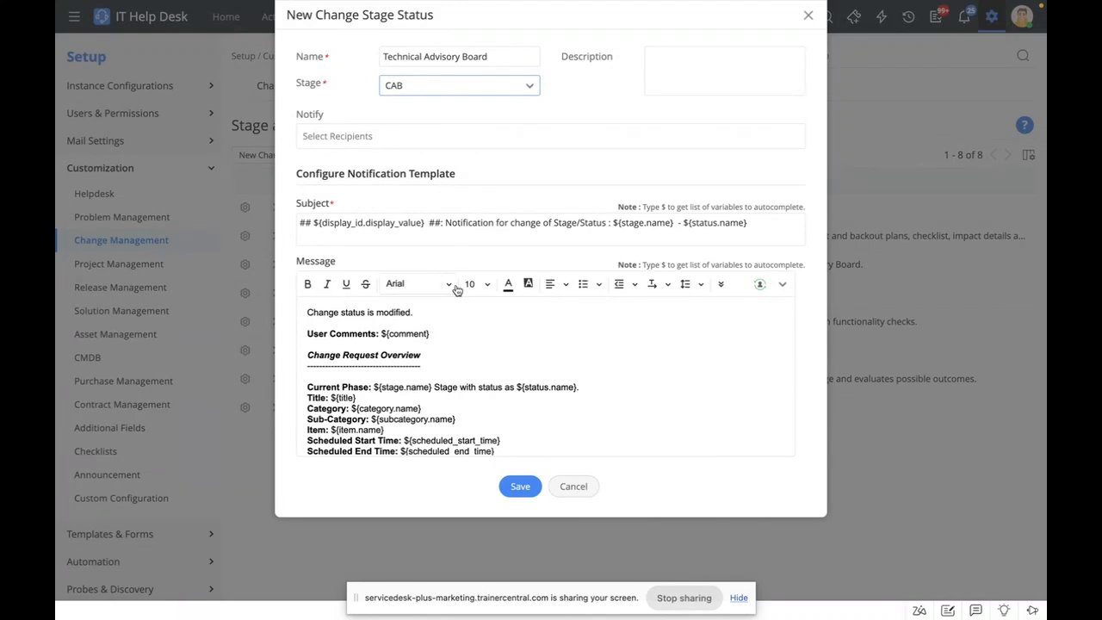
click(447, 147)
click(531, 111)
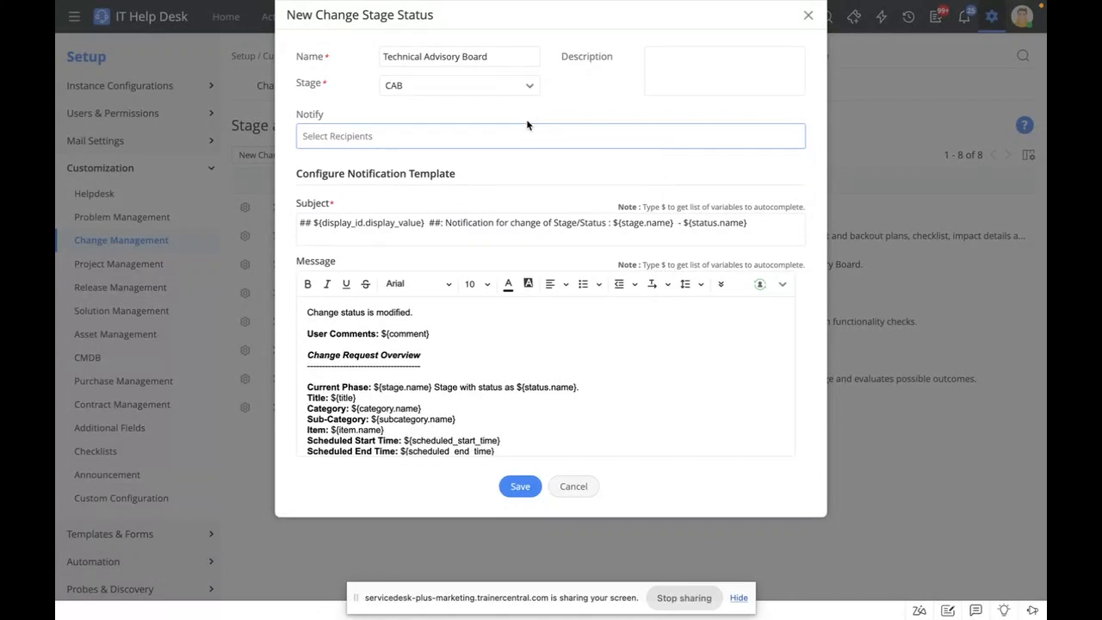
click(587, 495)
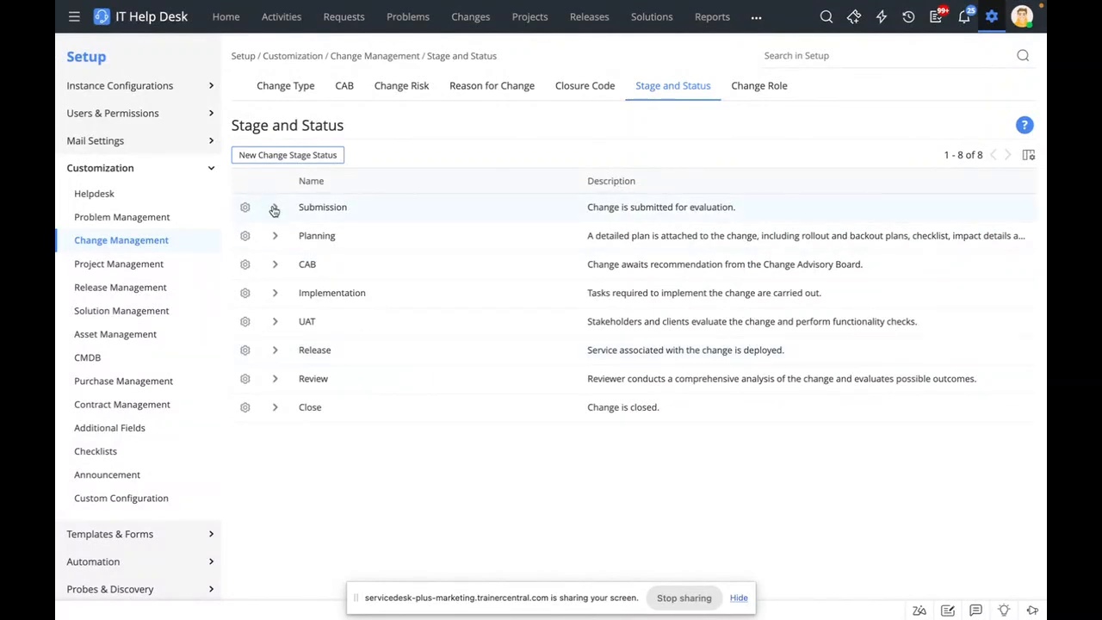
- Examine the Planning stage's change statuses and the blank form for adding a status to that stage
click(276, 237)
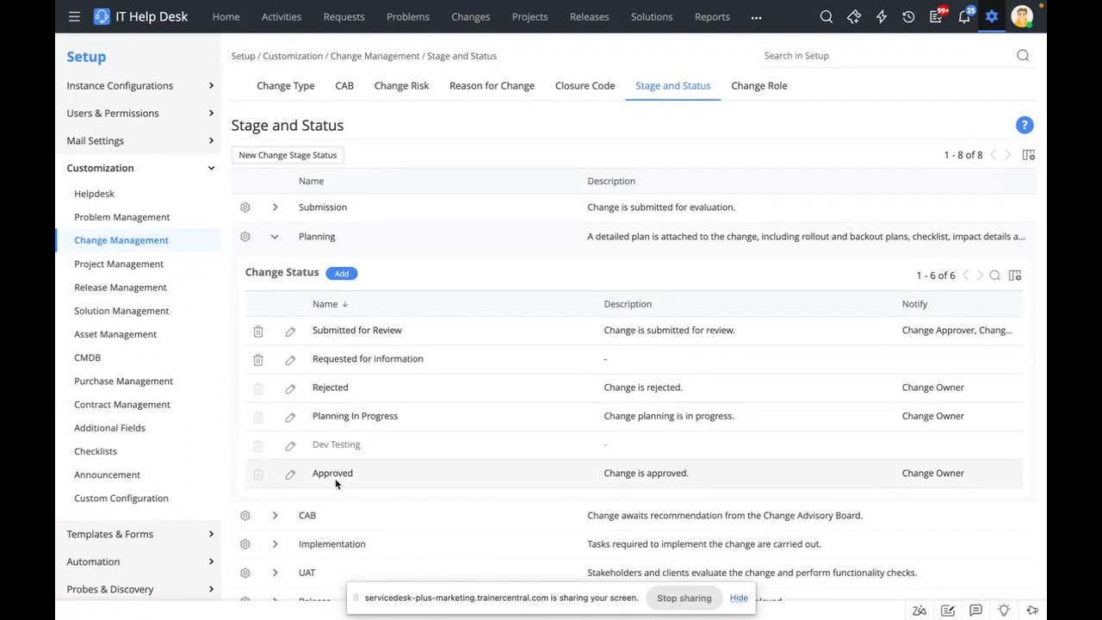
click(342, 274)
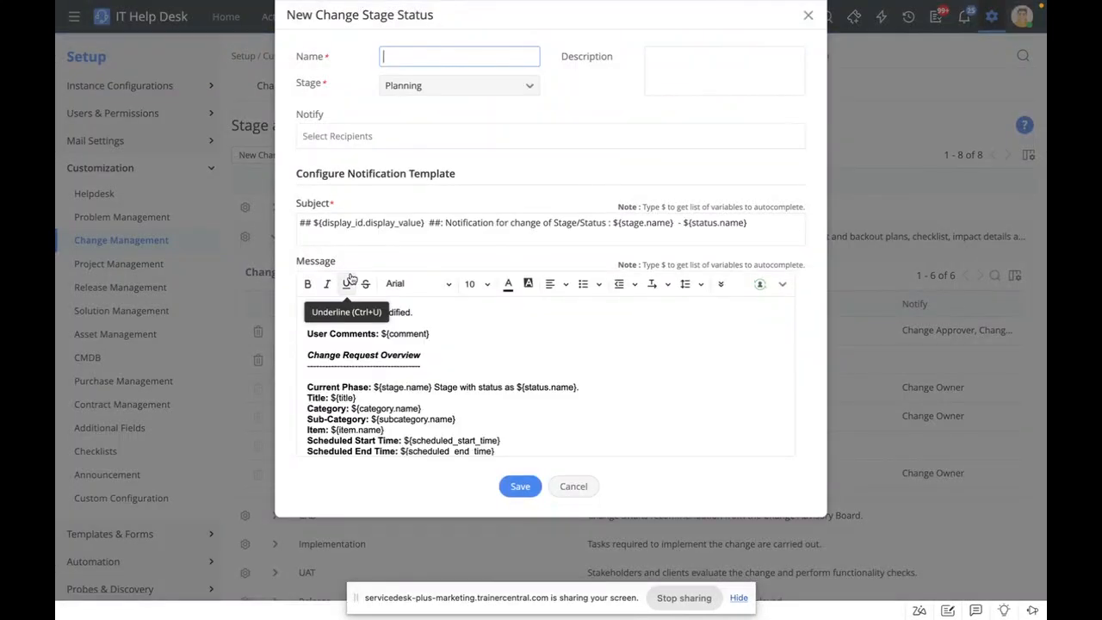
click(574, 486)
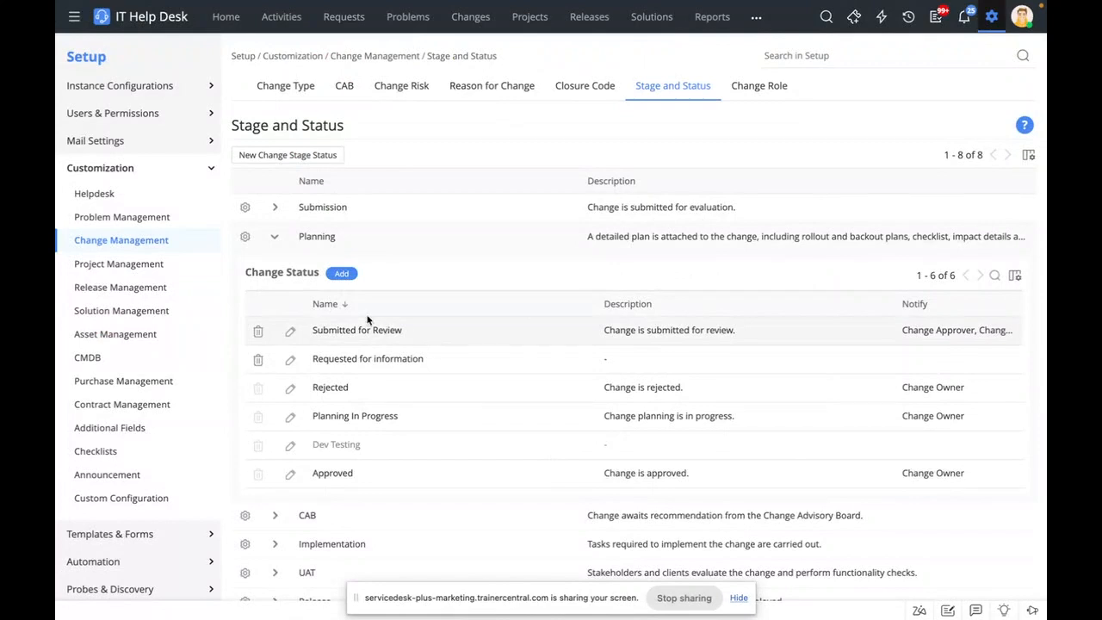
- Start a new change role in the change role settings and name it "Change admin - Datacenter"
click(761, 88)
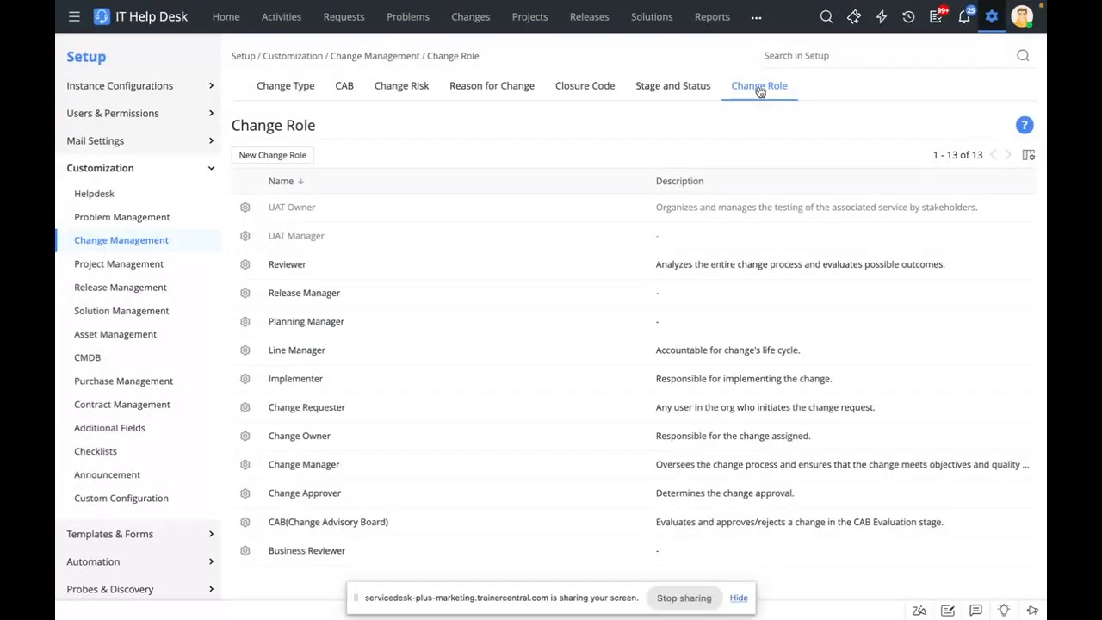
click(298, 165)
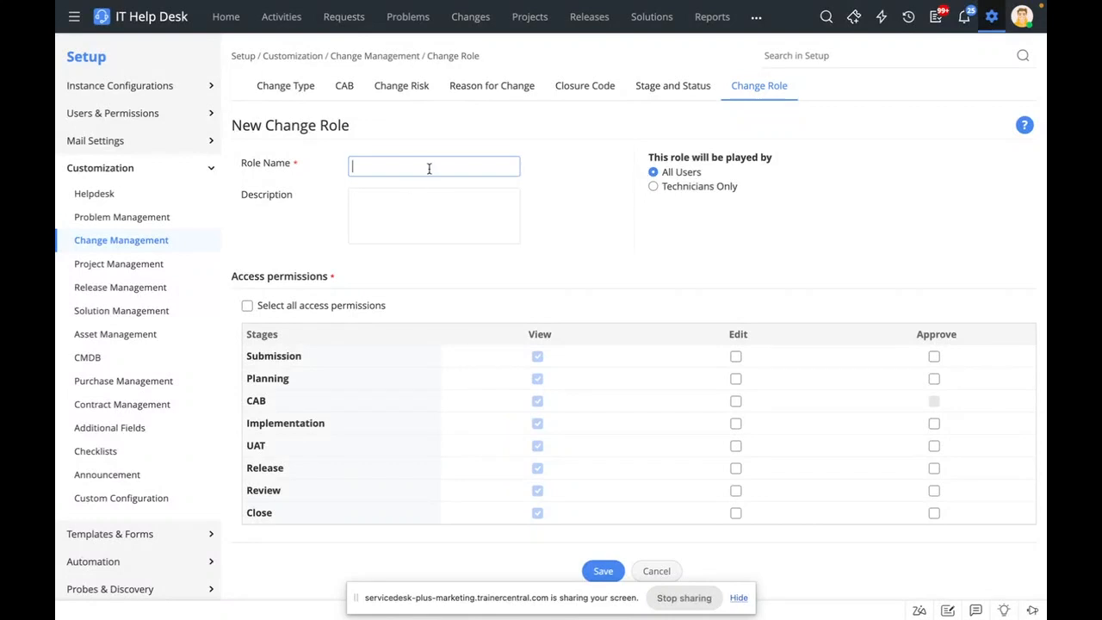
text(Change admin - Datacenter)
- Grant the new change role all access permissions across the stages and clear them again
scroll(411, 192, down, 2)
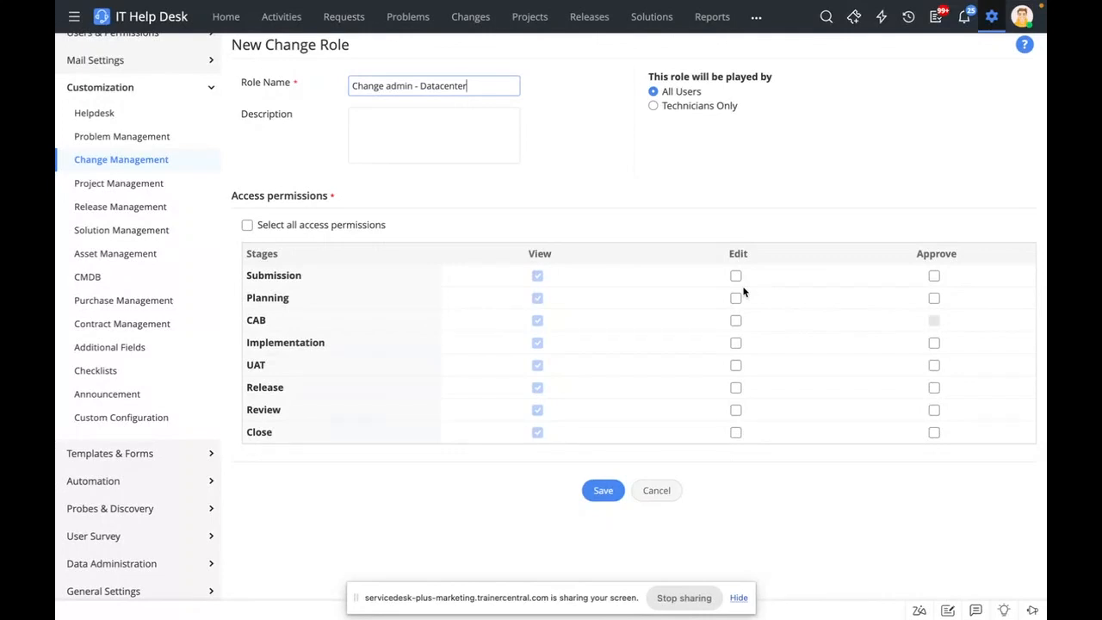
click(311, 230)
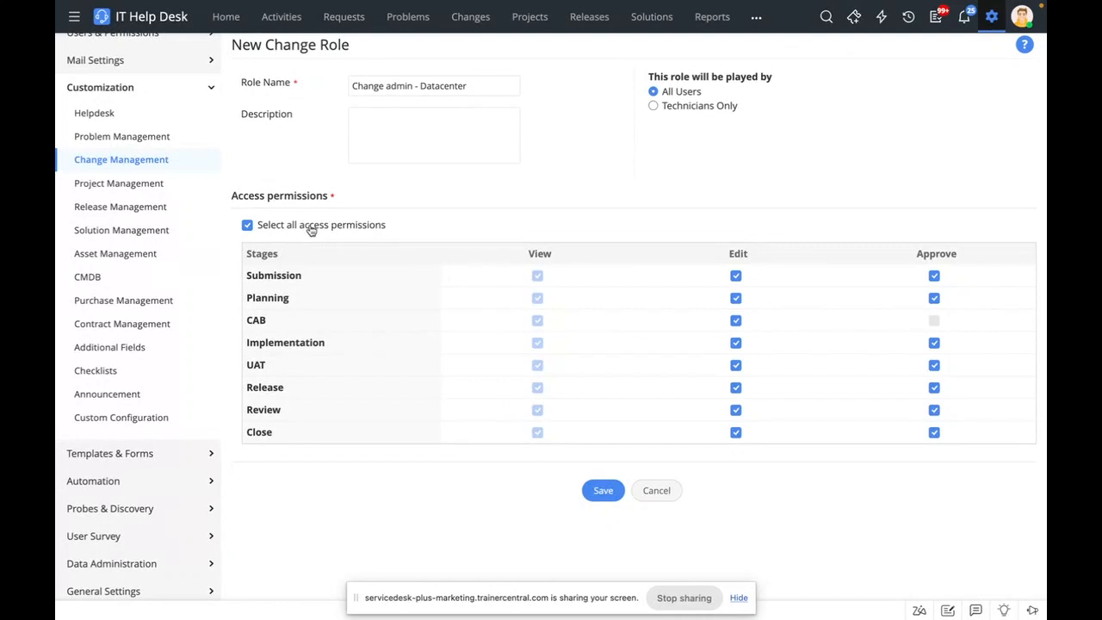
click(321, 233)
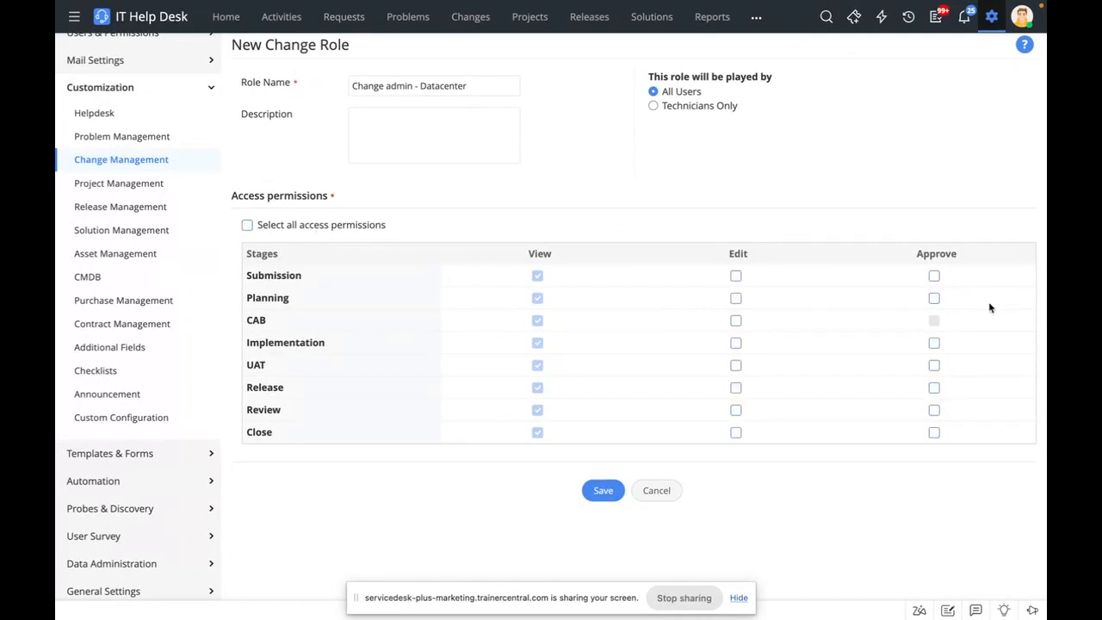
click(410, 83)
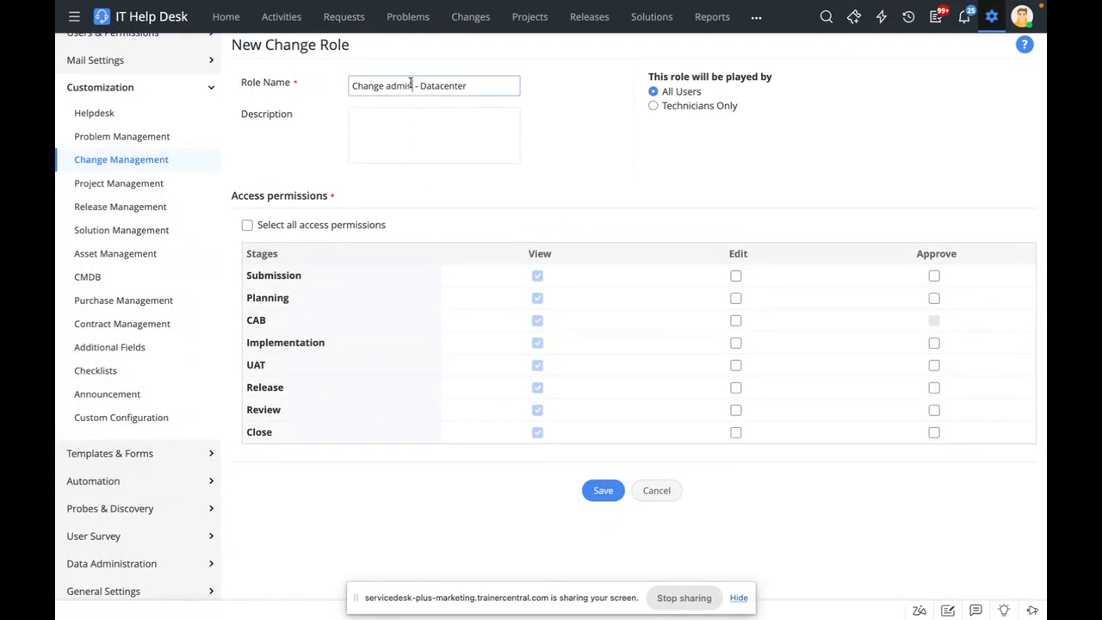
drag(411, 84, 384, 84)
click(626, 167)
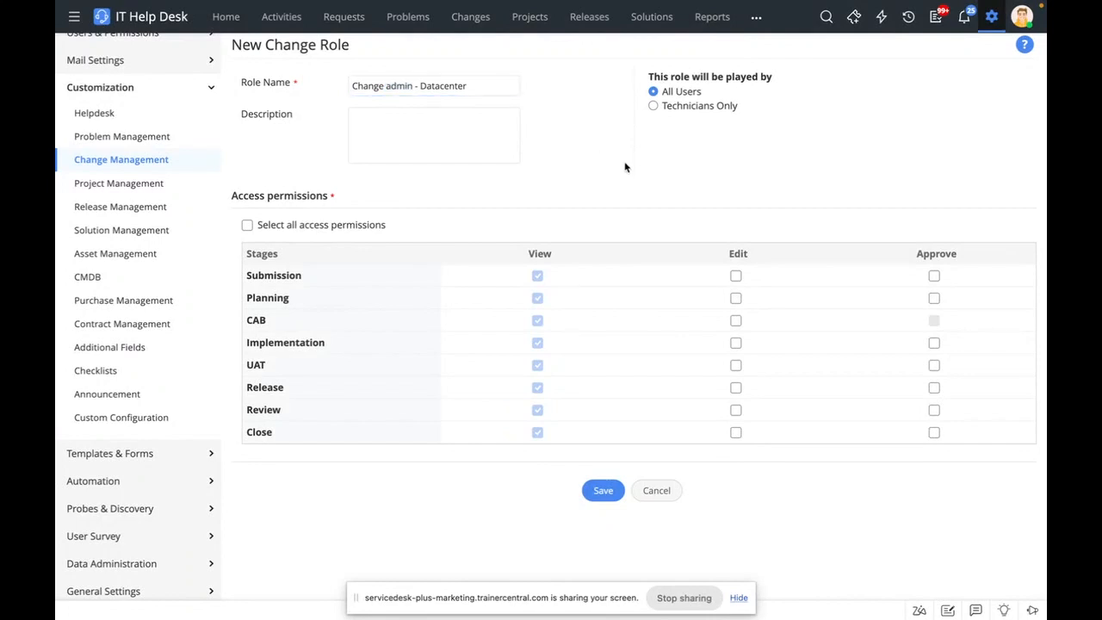
- Grant the new change role edit and approve permissions for the Implementation stage and restrict the role to technicians only
click(736, 345)
click(934, 343)
scroll(685, 371, up, 2)
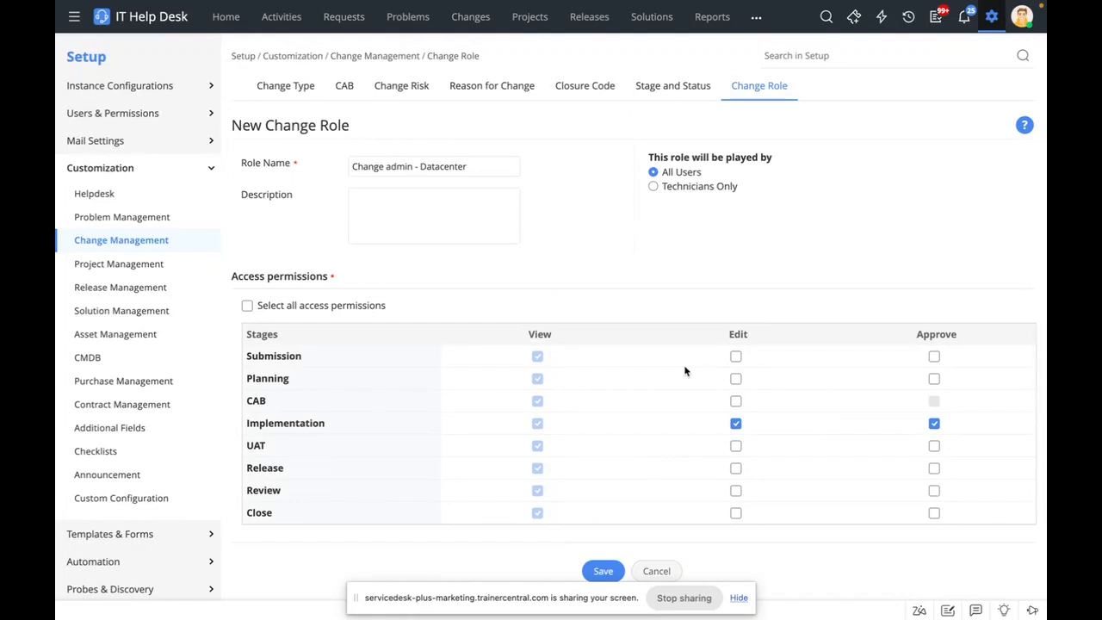
click(687, 189)
- Open the change freeze windows in the Conflict Detection settings under Automation
click(149, 168)
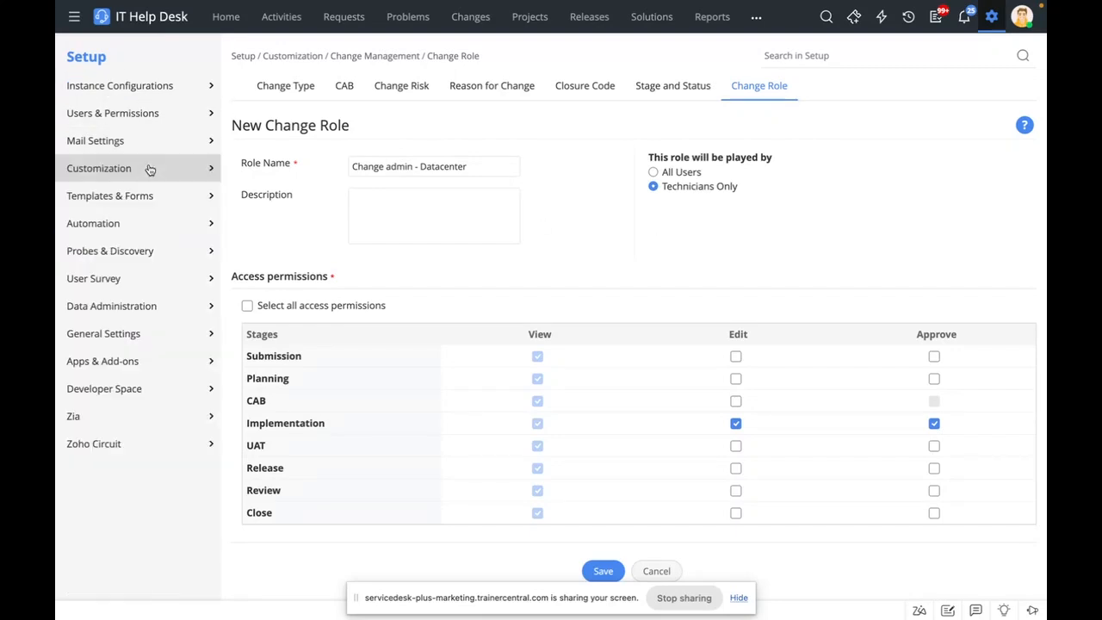
click(163, 225)
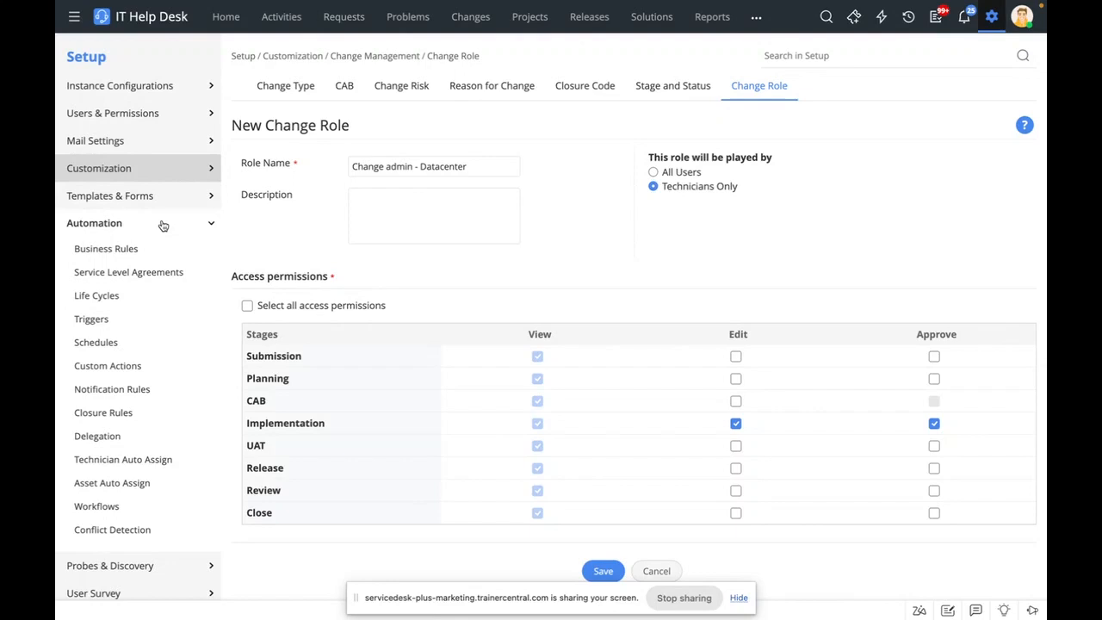
click(138, 532)
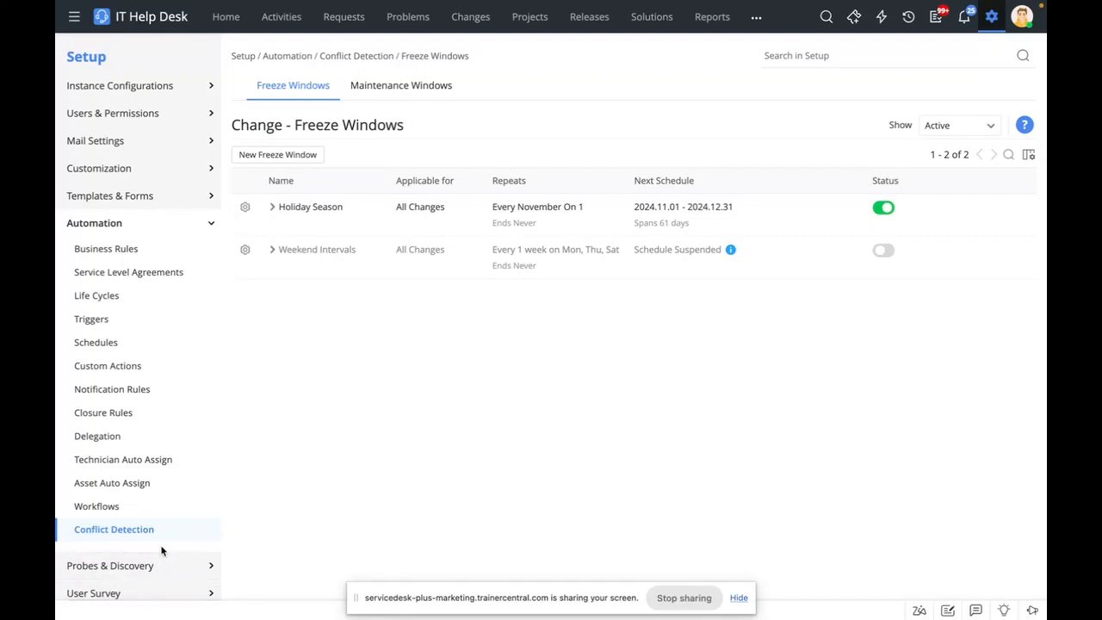
- Start a new change freeze window and name it "Holiday season"
click(321, 163)
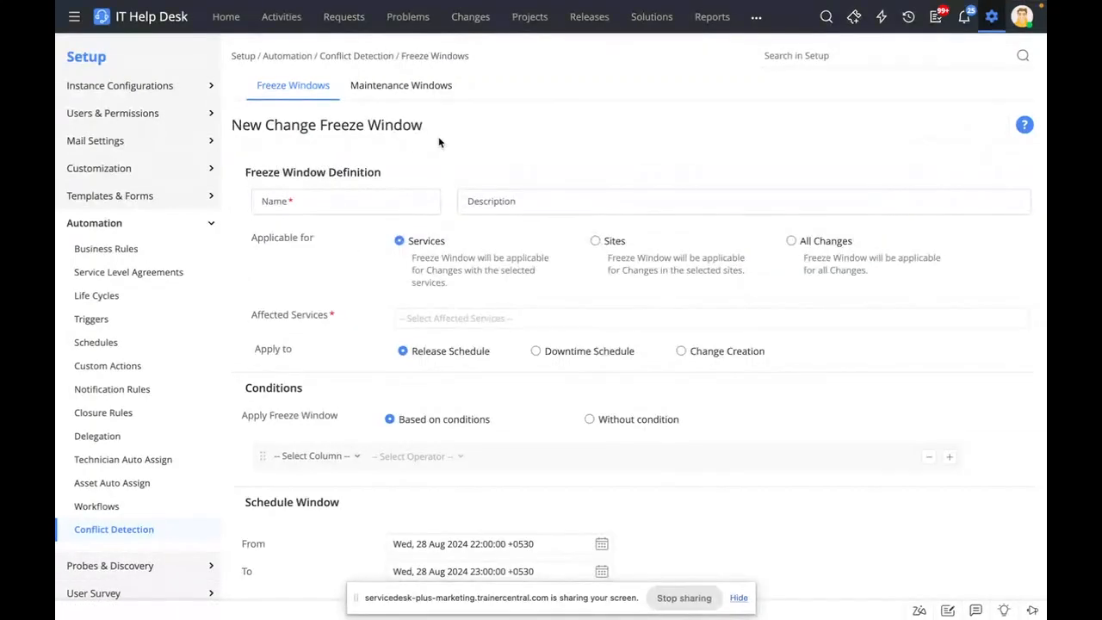
scroll(454, 187, down, 1)
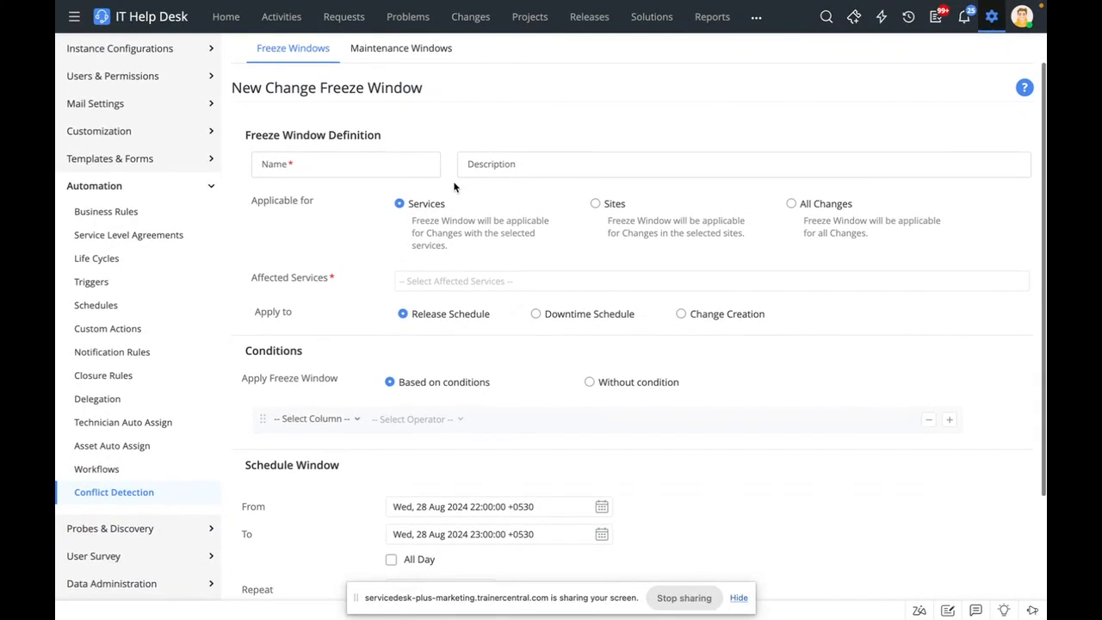
click(402, 165)
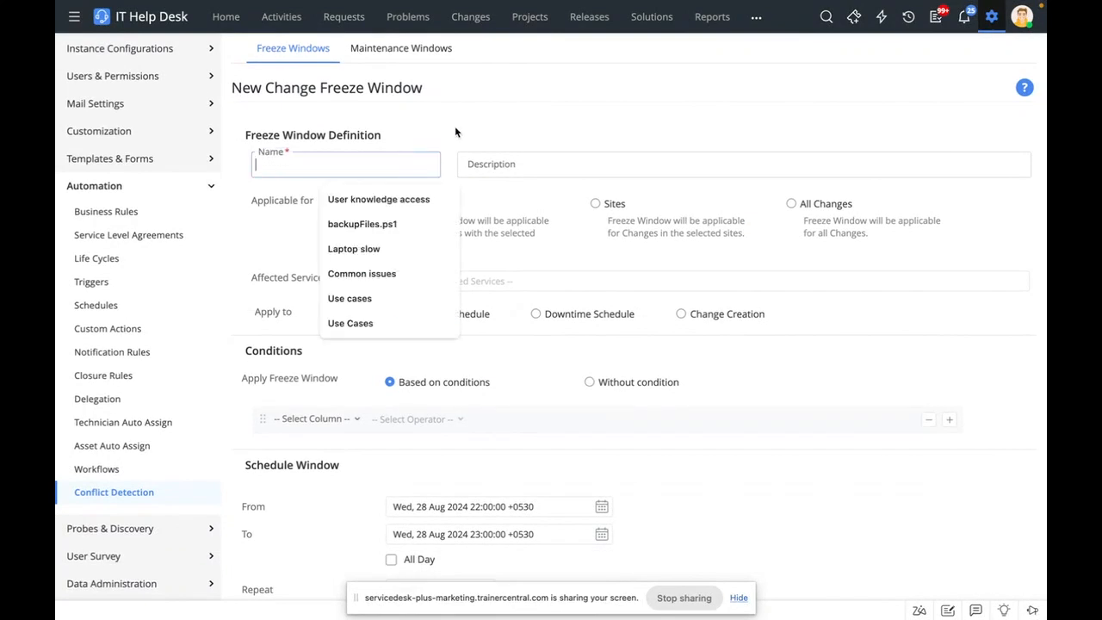
text(Holiday )
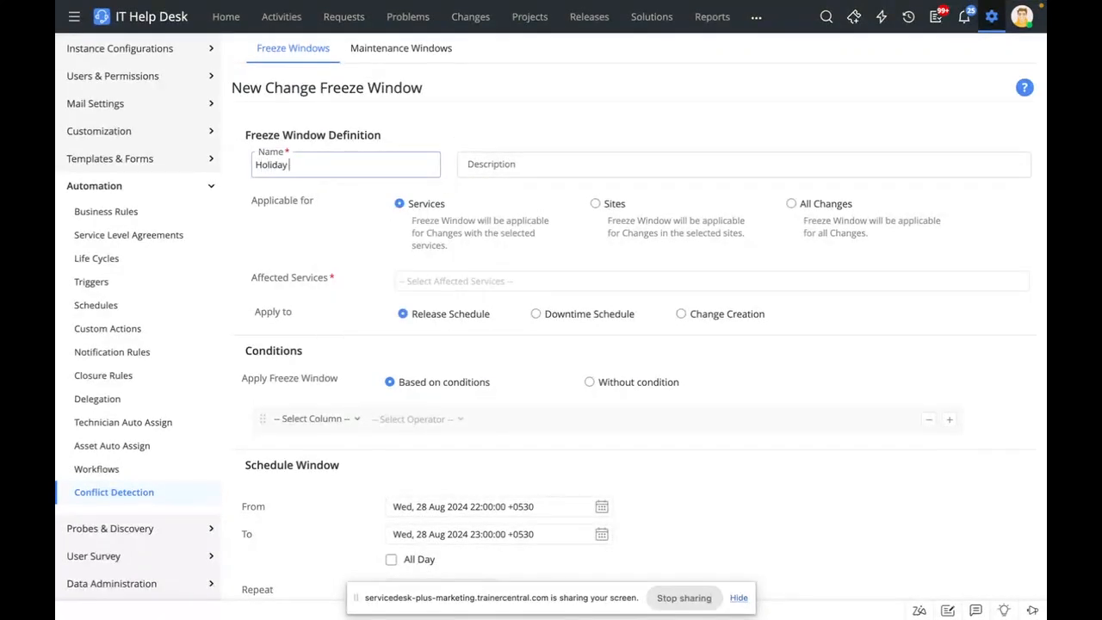
text(season)
- Make the freeze window applicable to sites and look through the selectable affected sites without choosing one
click(614, 206)
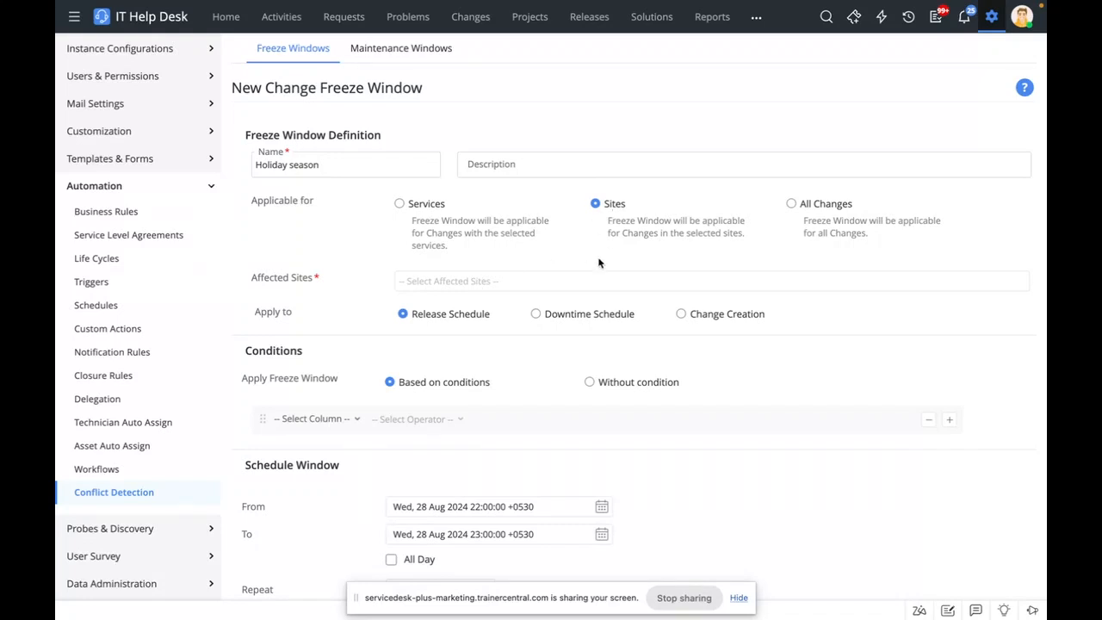
click(453, 233)
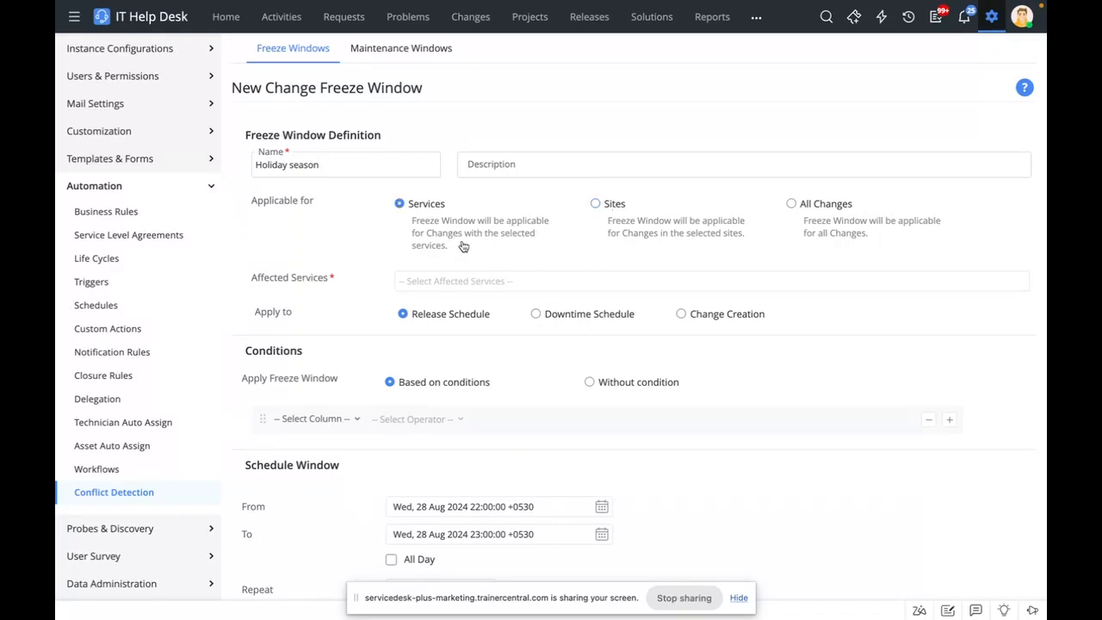
click(661, 231)
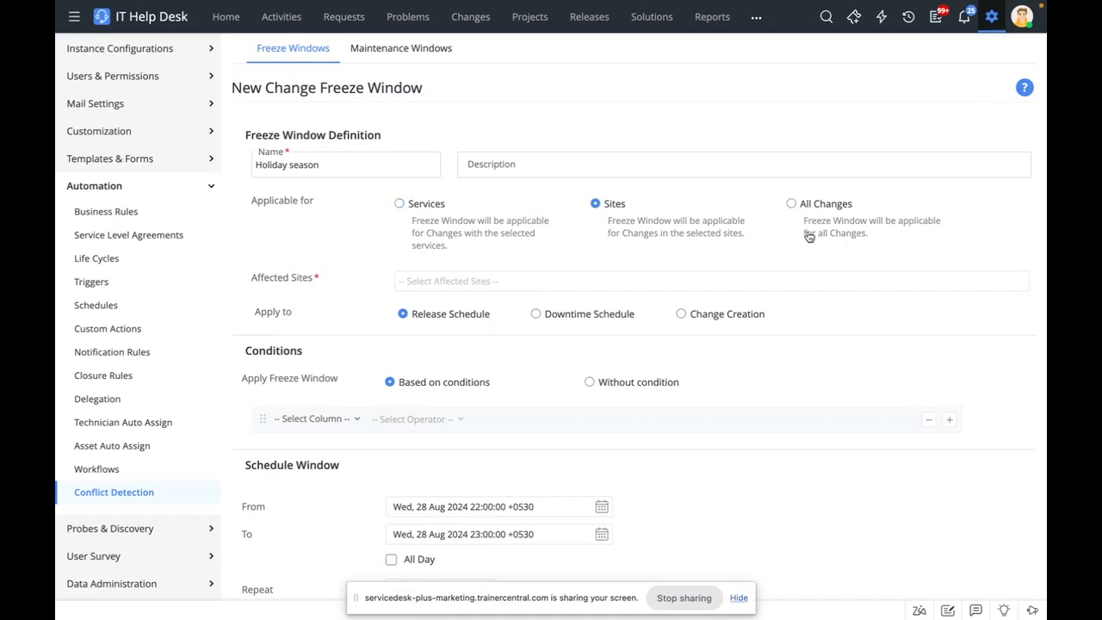
click(462, 289)
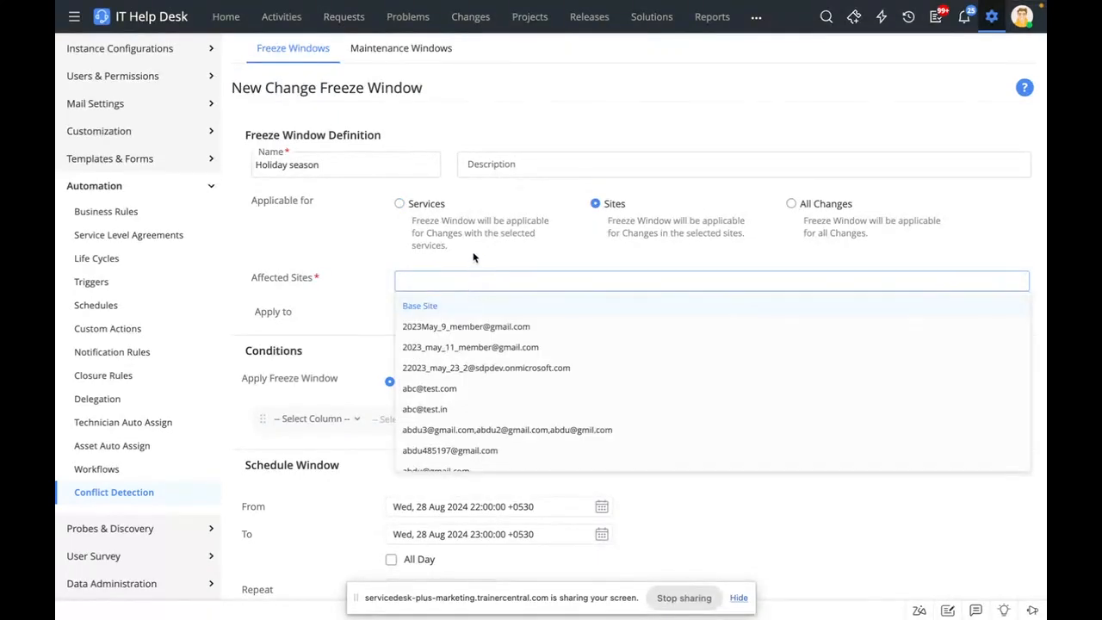
click(476, 259)
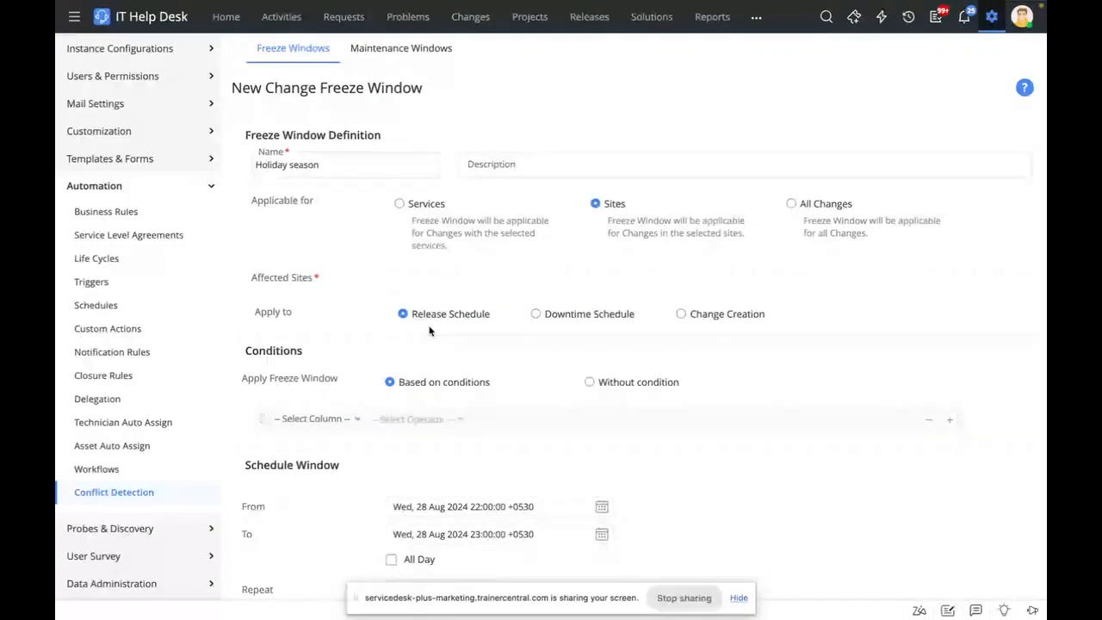
- Try applying the freeze window to the downtime schedule and change creation, and set it back to the release schedule
click(585, 320)
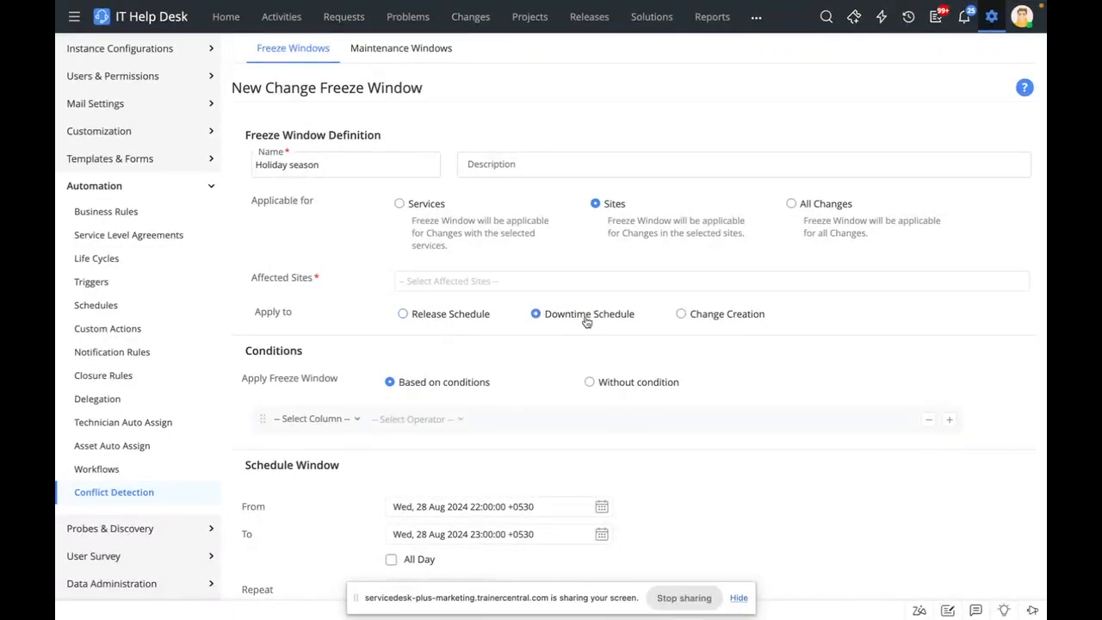
click(713, 321)
click(557, 316)
click(461, 318)
- Define the freeze window's condition as Change Risk is Low
scroll(561, 366, down, 3)
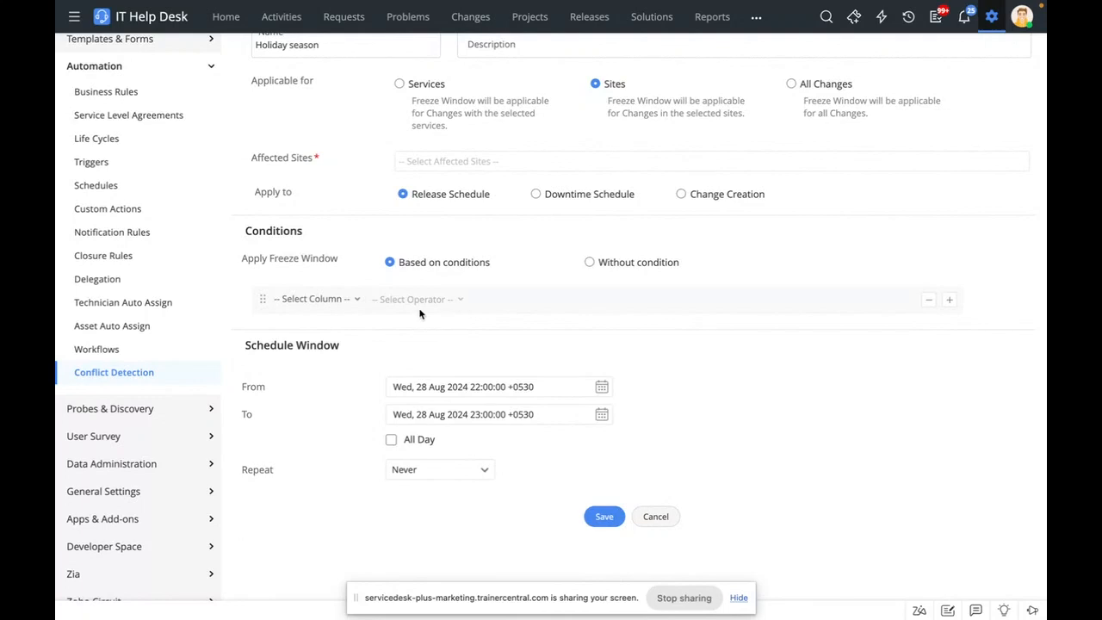
scroll(421, 312, up, 1)
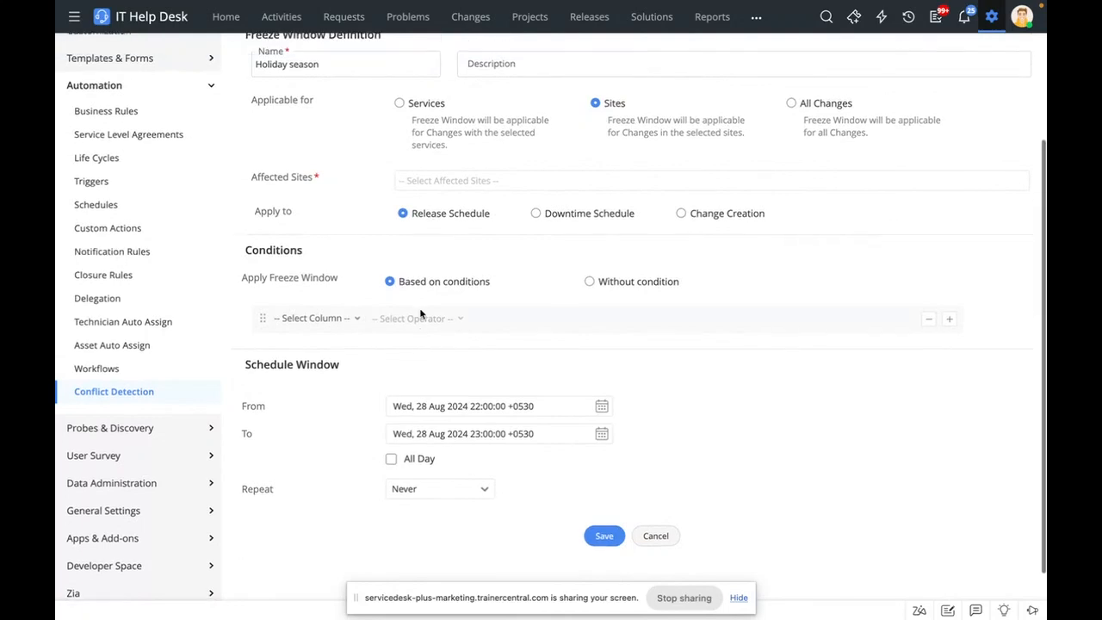
click(342, 324)
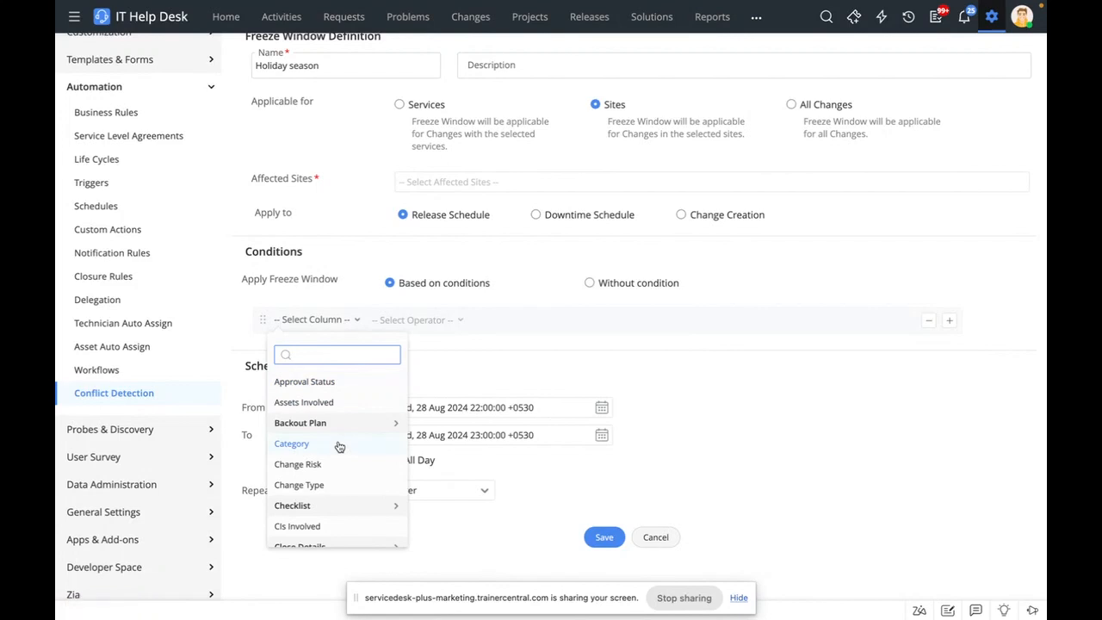
scroll(339, 446, down, 1)
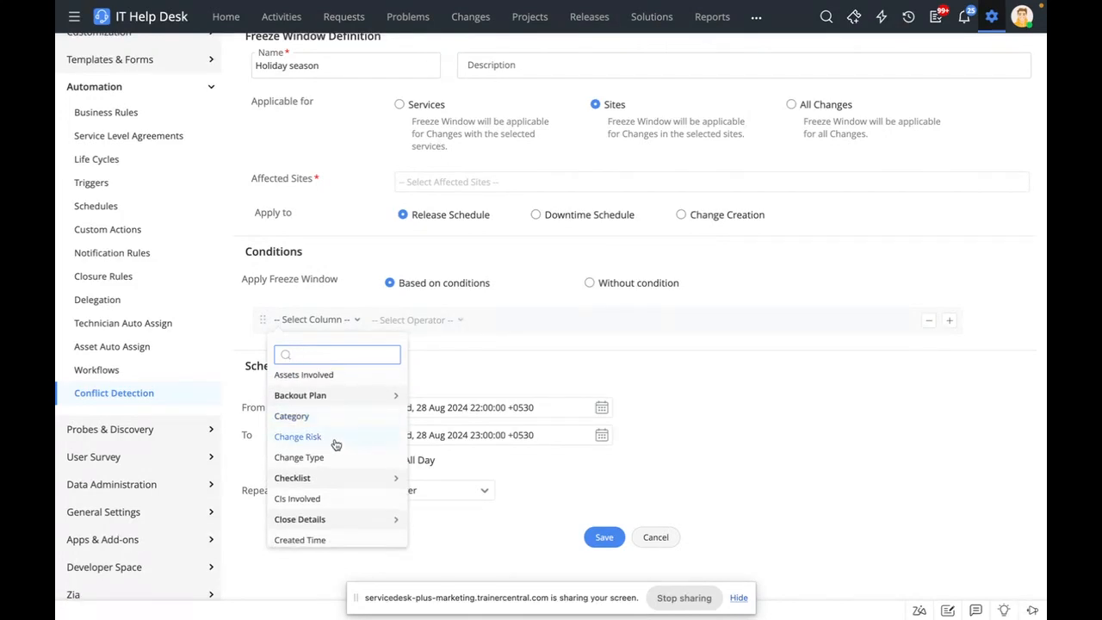
click(336, 440)
click(439, 319)
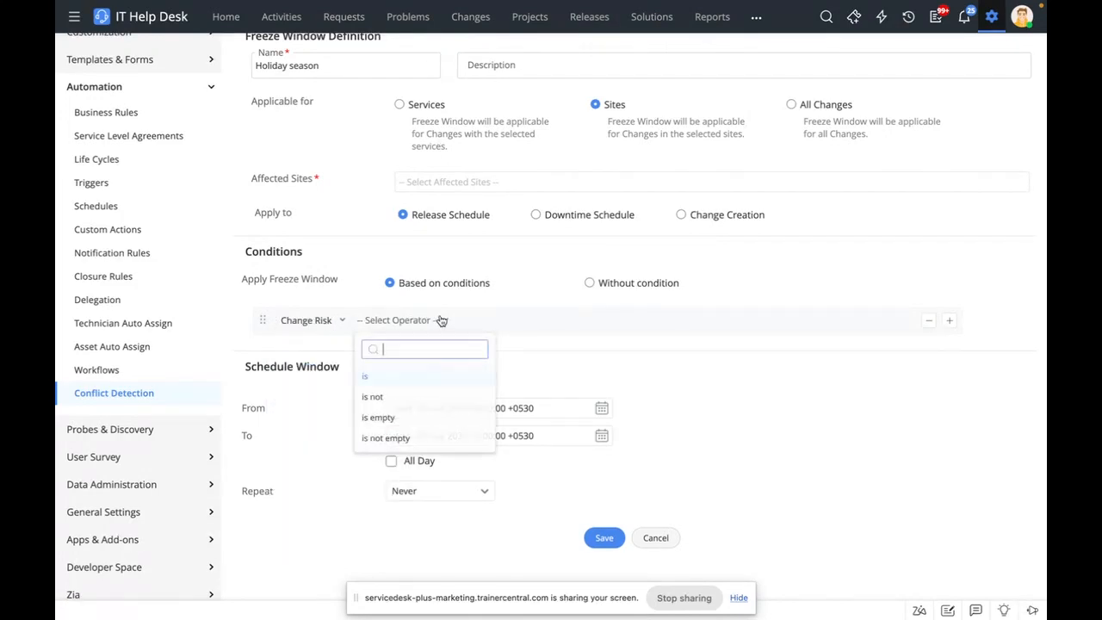
click(400, 378)
click(499, 386)
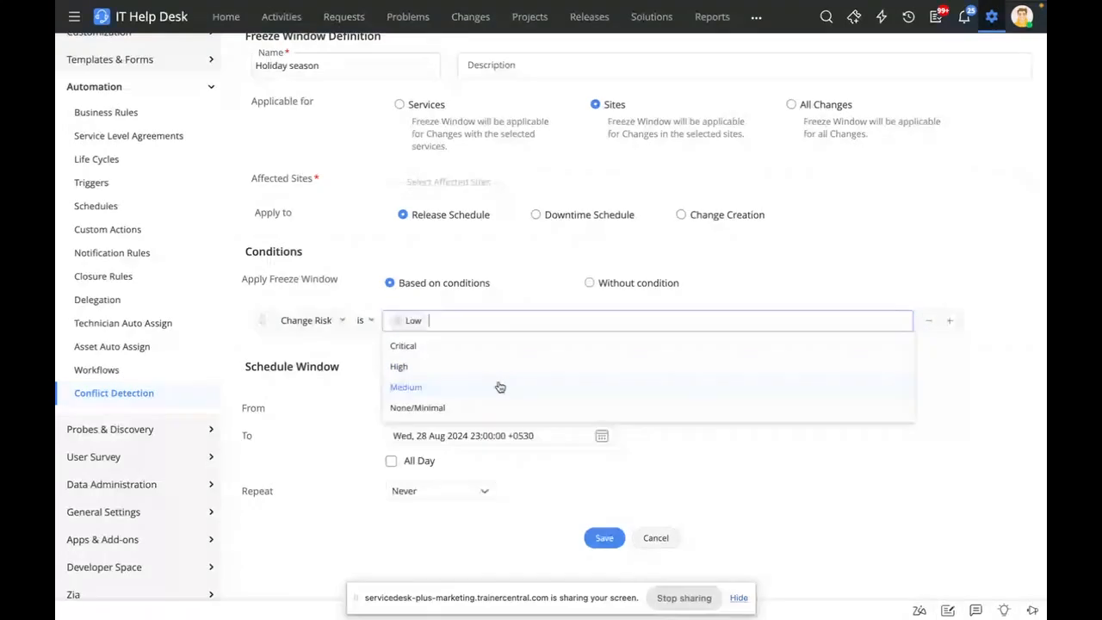
click(589, 495)
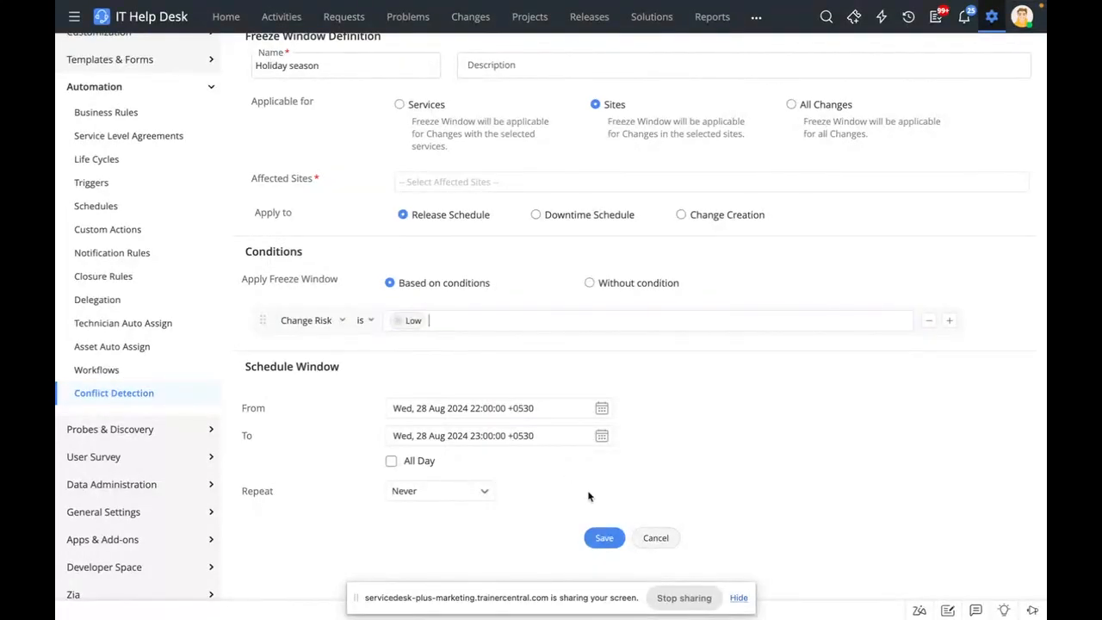
- Examine the freeze window's schedule settings, including the start date calendar, and review the whole form
scroll(588, 495, down, 1)
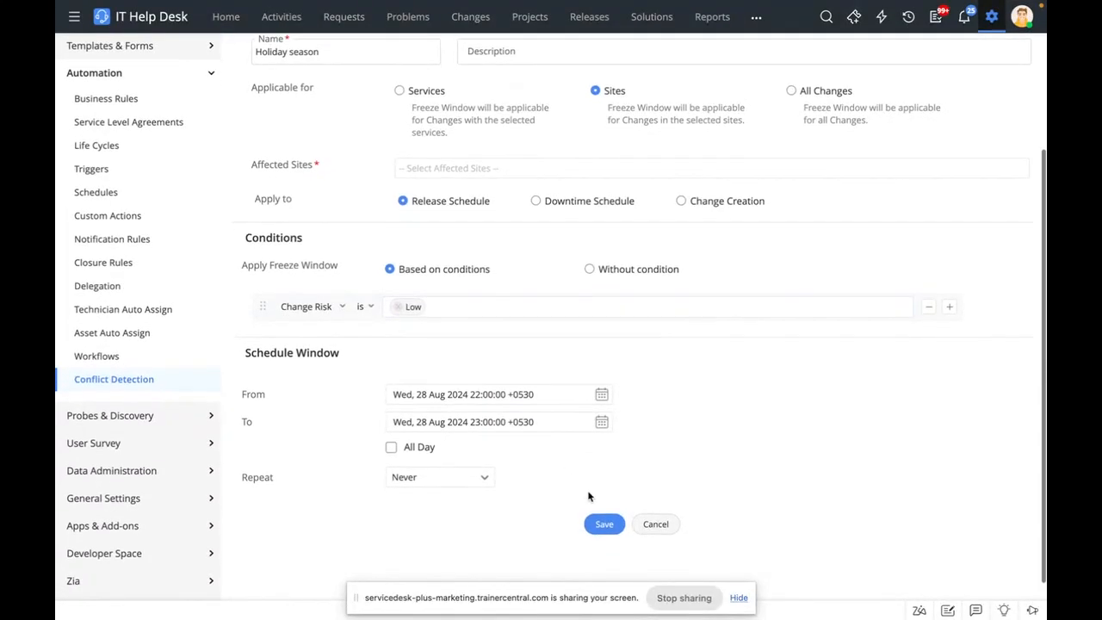
click(601, 395)
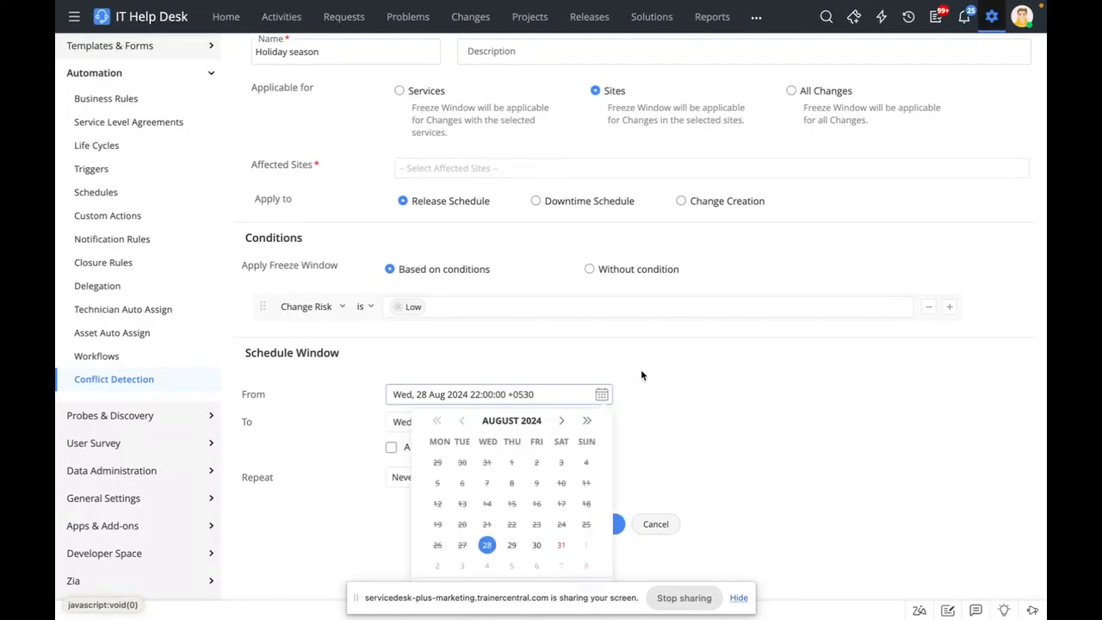
scroll(641, 375, down, 1)
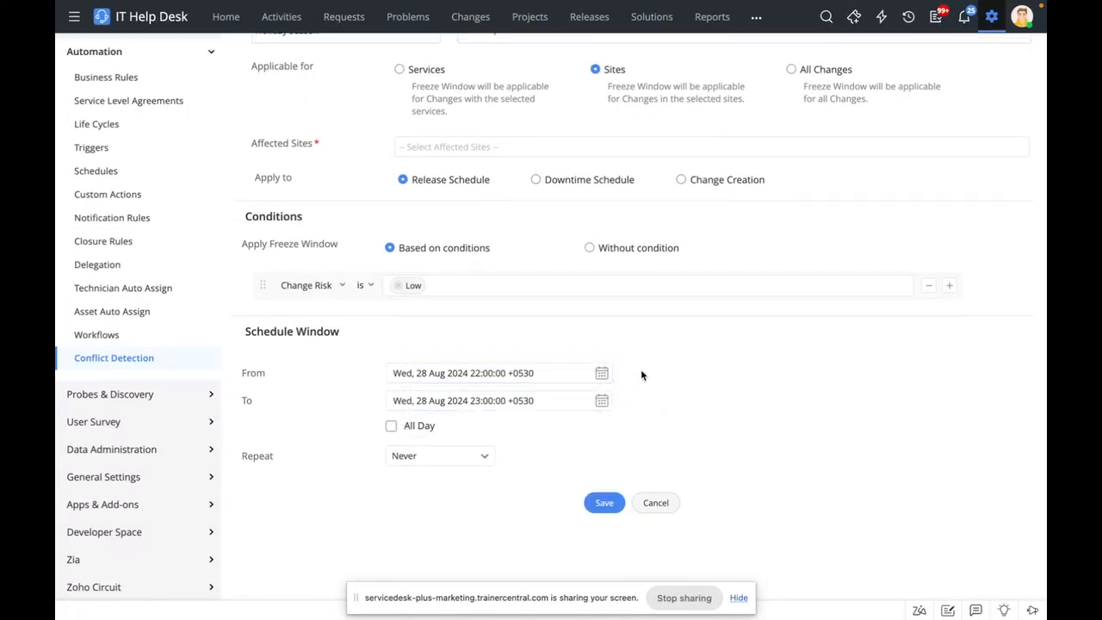
scroll(641, 375, up, 3)
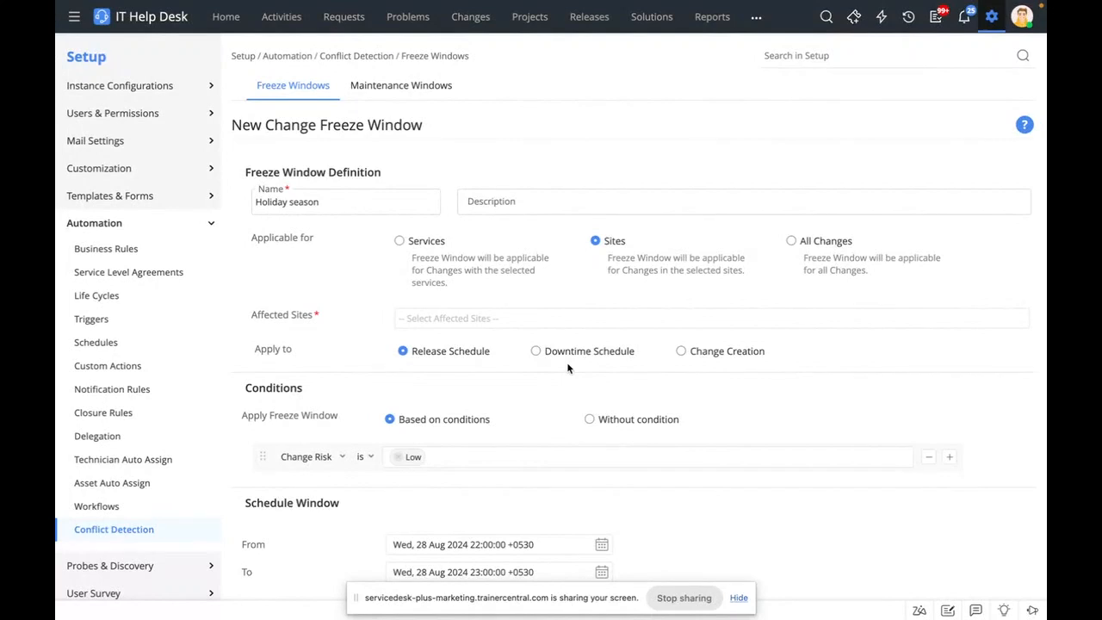
scroll(567, 368, down, 1)
scroll(567, 368, up, 1)
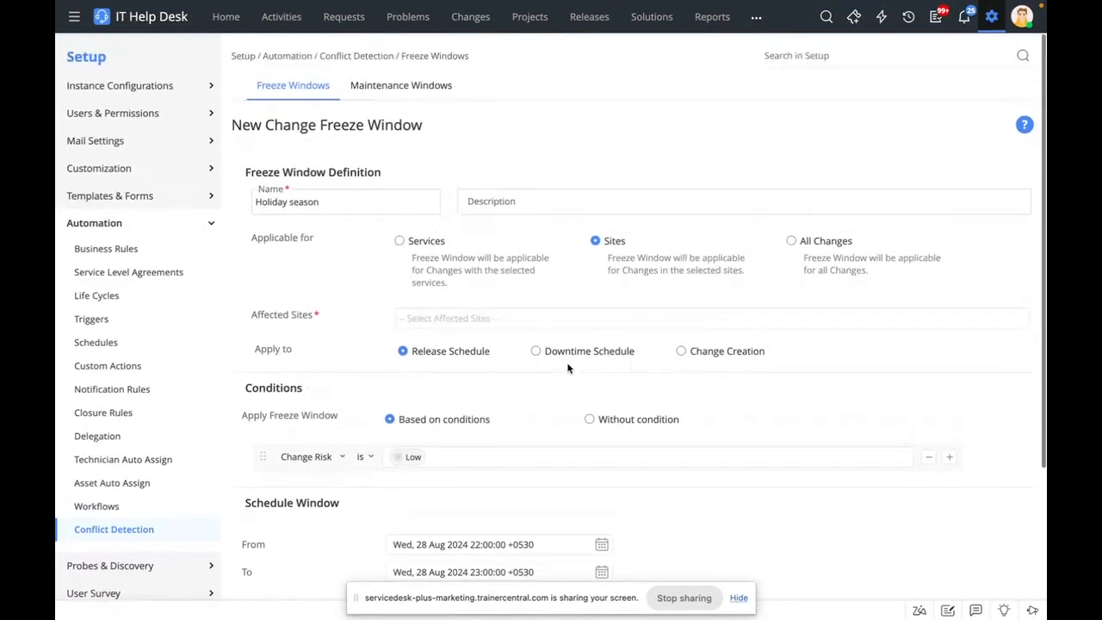
- Examine the change maintenance windows and the blank form for a new maintenance window
click(389, 97)
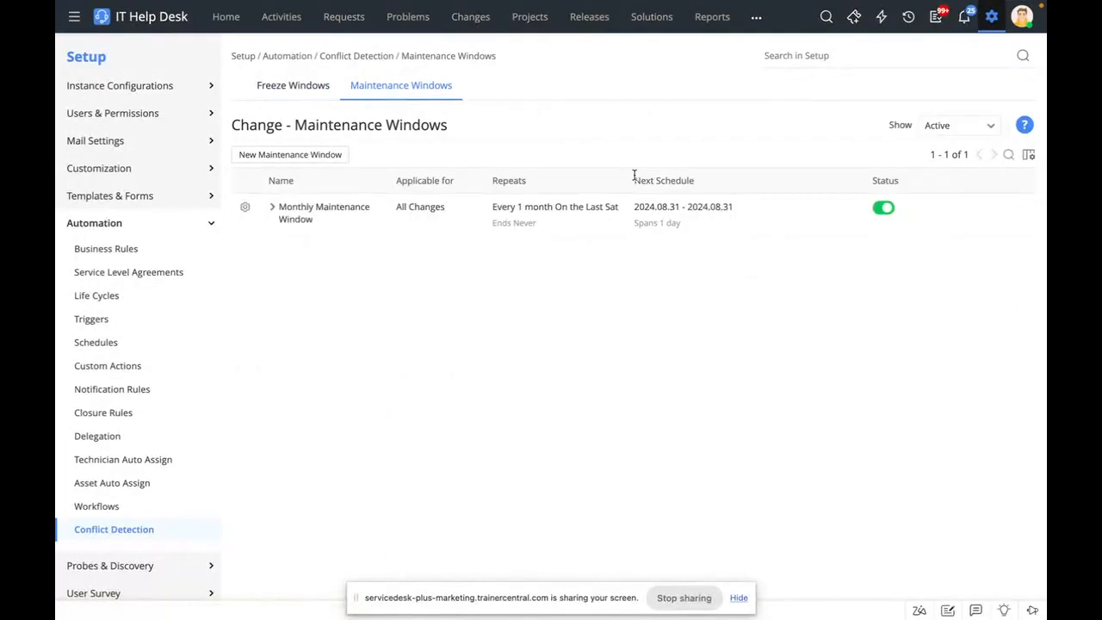
click(336, 157)
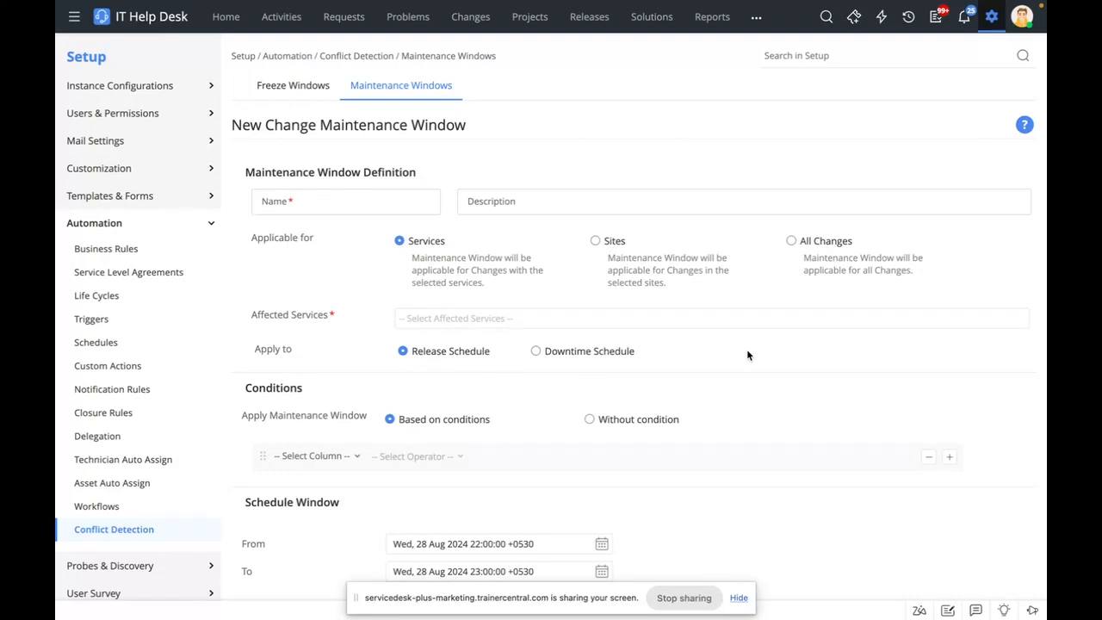
scroll(747, 355, down, 3)
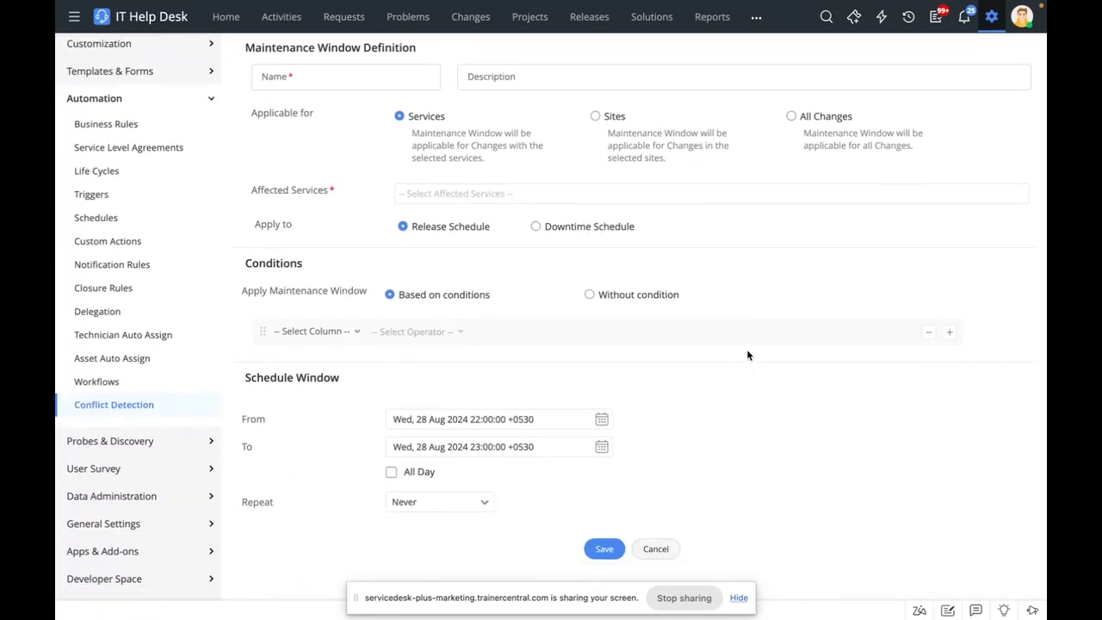
scroll(746, 348, up, 3)
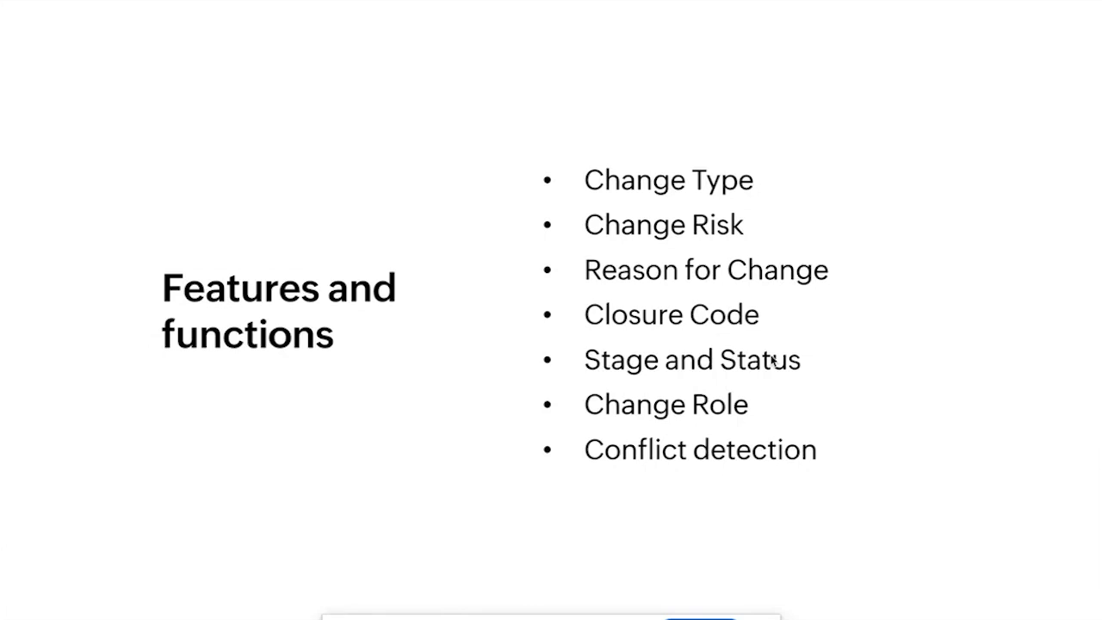
click(748, 458)
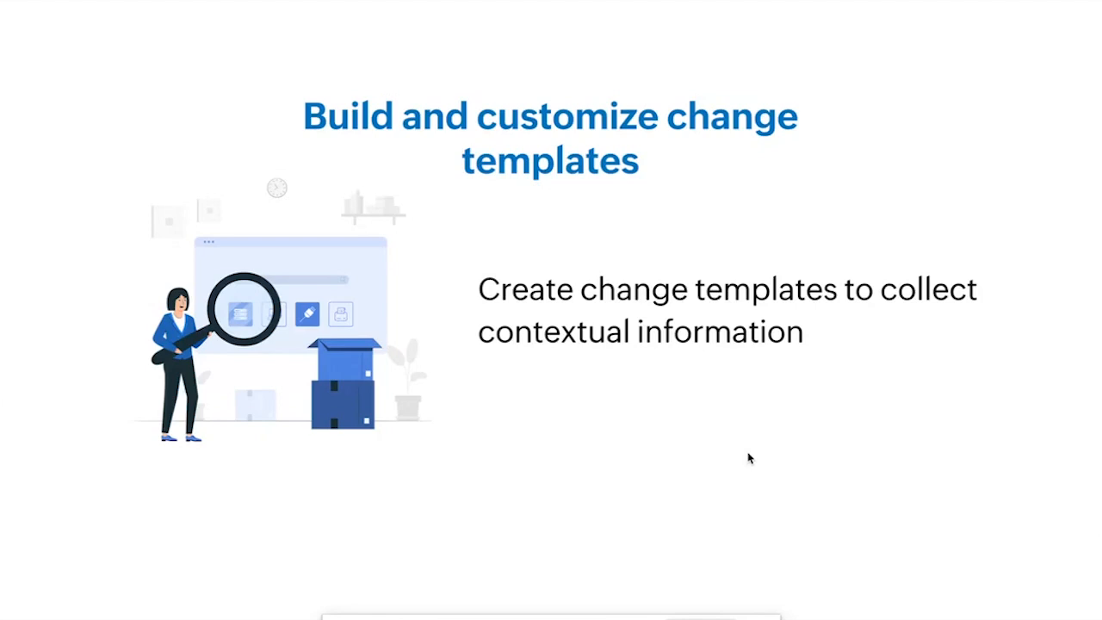
click(748, 458)
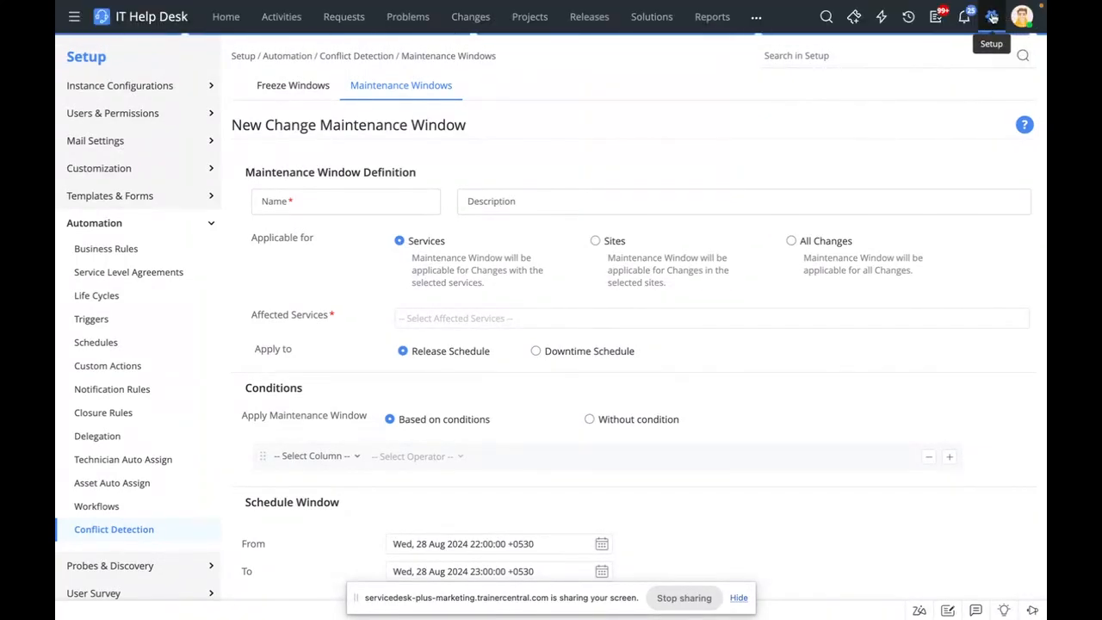
- Return to the setup overview and open the list of change templates
mouse_move(802, 5)
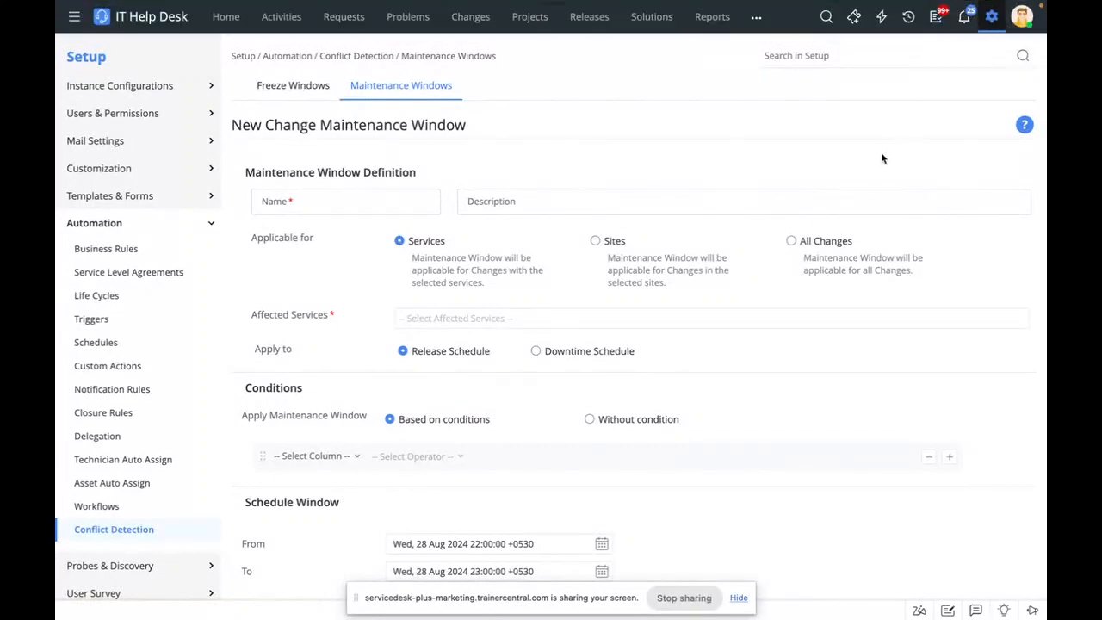
key(super+r)
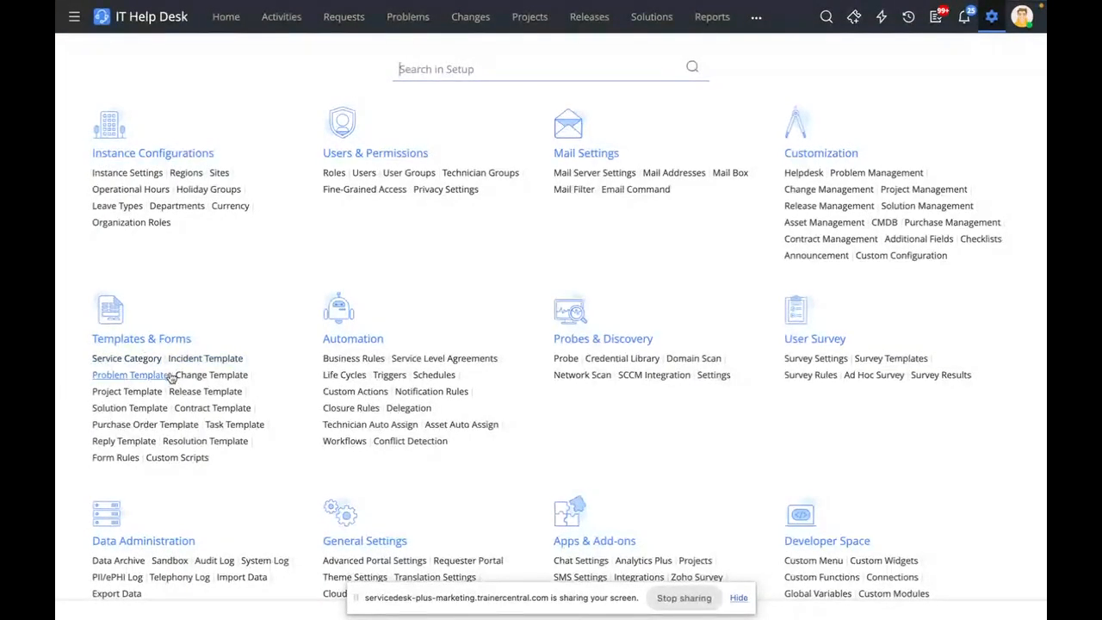
click(220, 378)
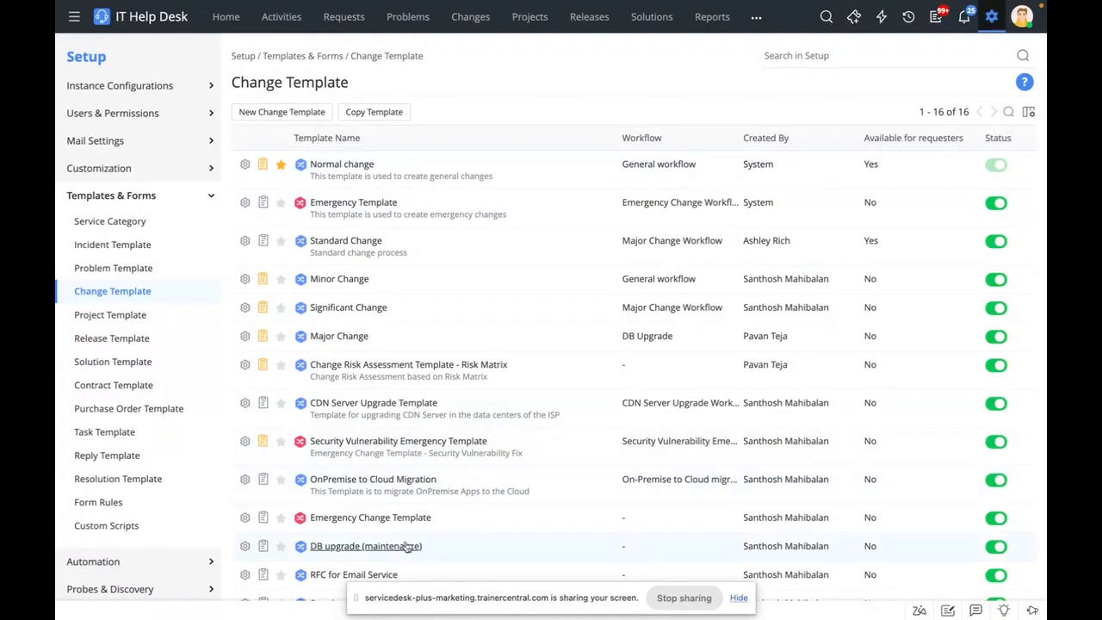
- Open the Major Change template for editing
click(357, 336)
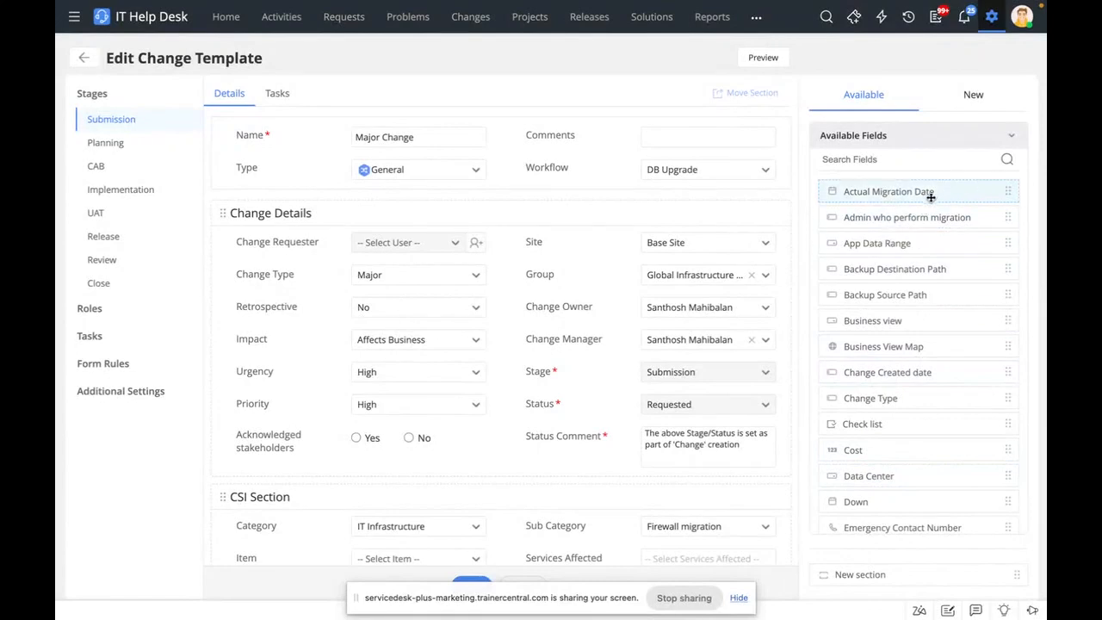
- Try adding the Actual Migration Date field to the Change Details section, and remove it after checking its calendar and properties
drag(930, 197, 365, 480)
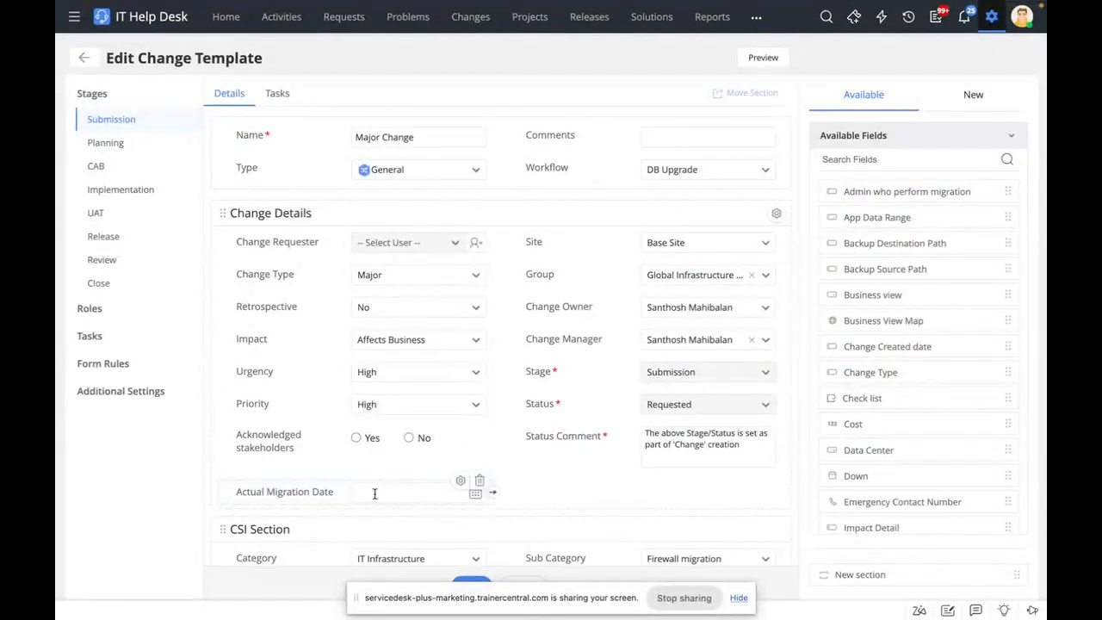
click(476, 494)
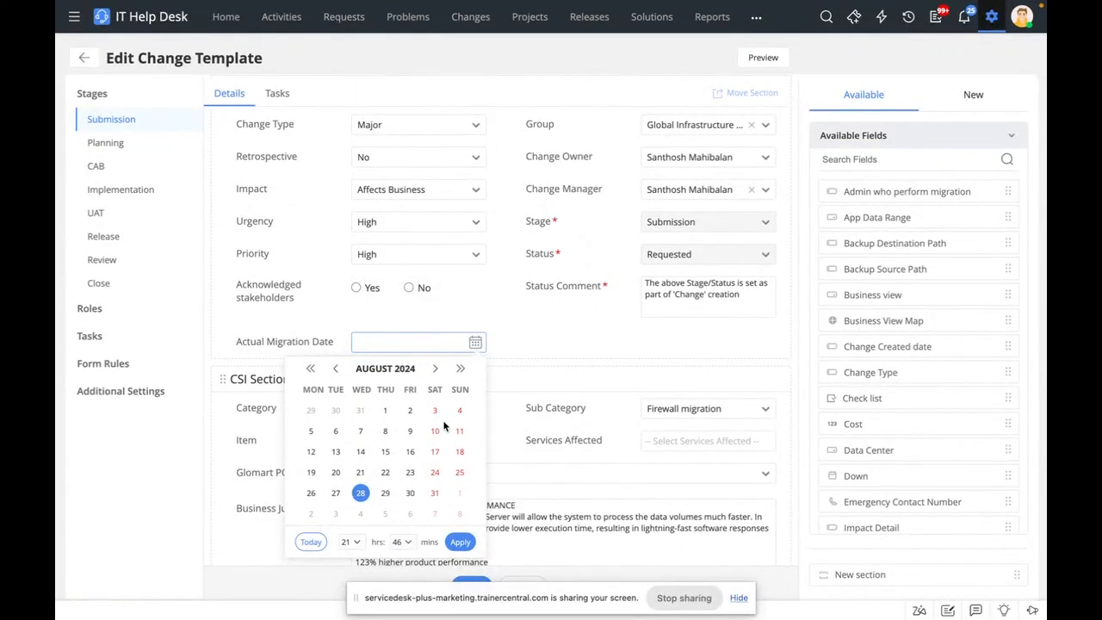
click(524, 338)
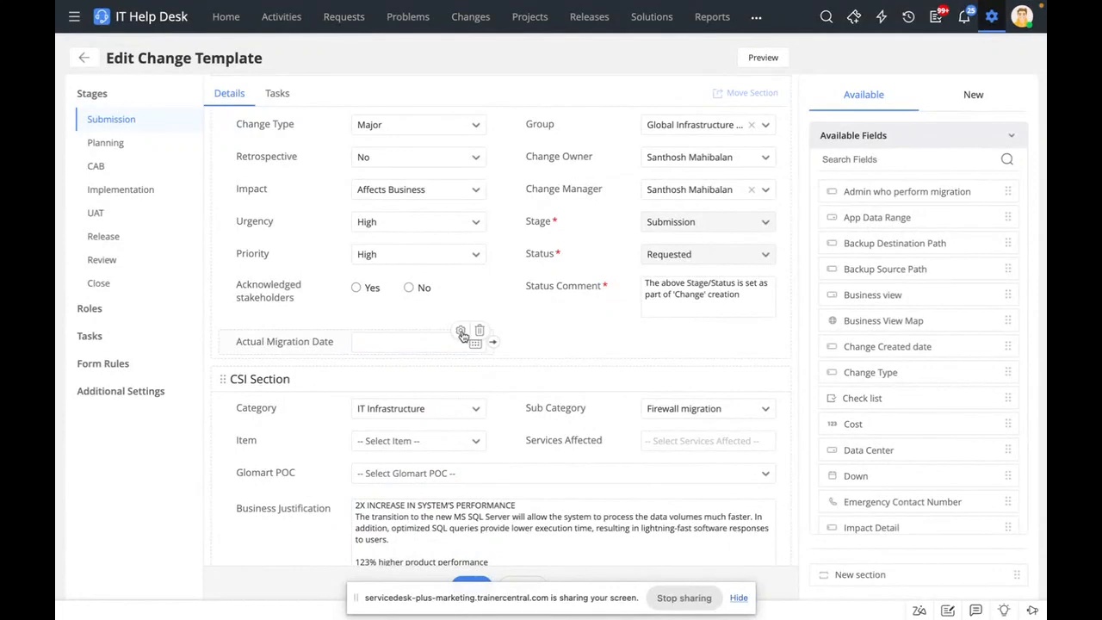
click(461, 332)
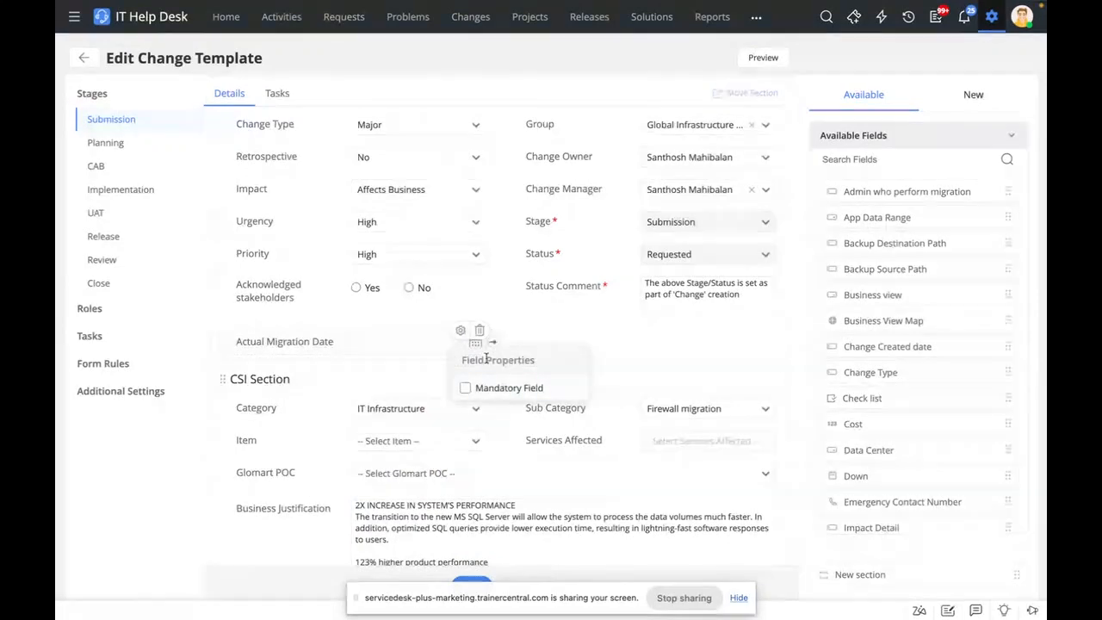
click(480, 331)
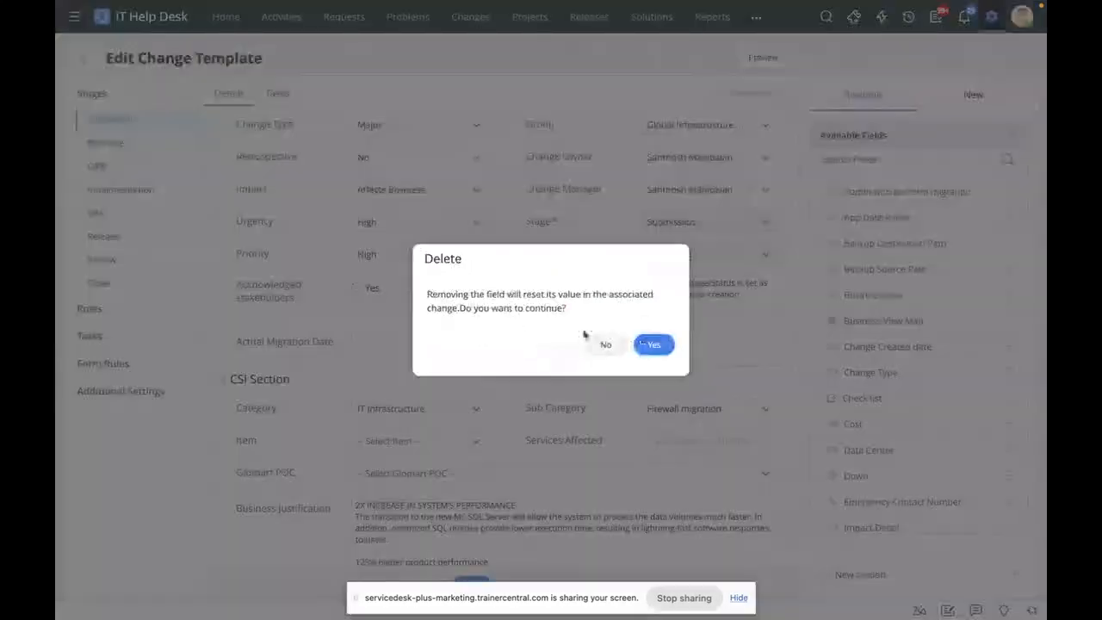
click(656, 344)
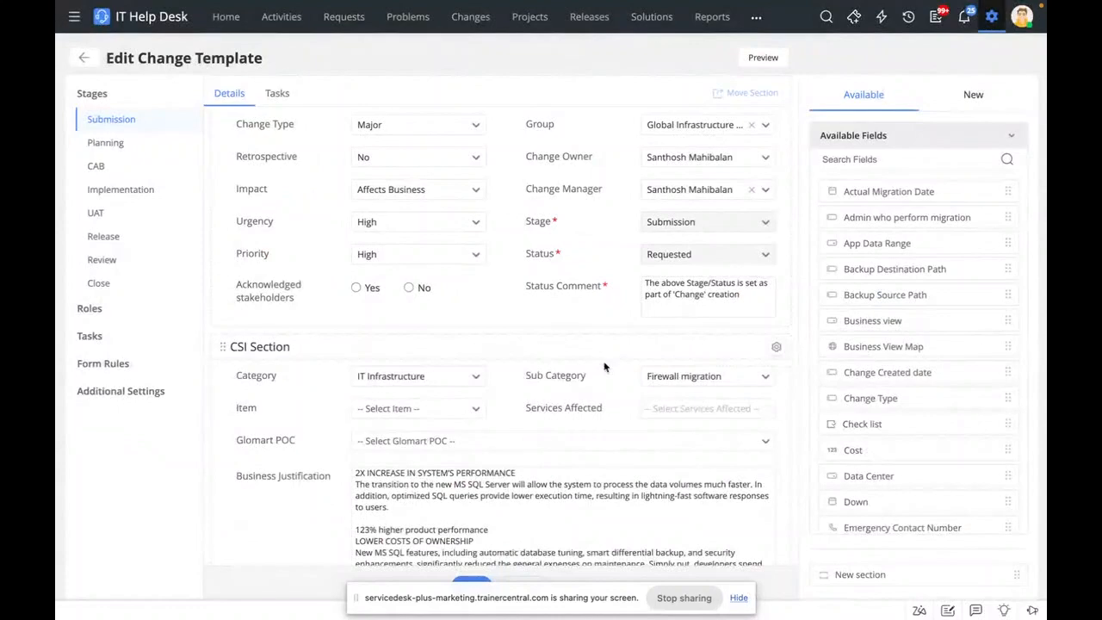
- Examine the Submission form's sections, from Change Details through the Risk Assessment Questionnaire to Impacted CIs and Assets
scroll(835, 374, down, 1)
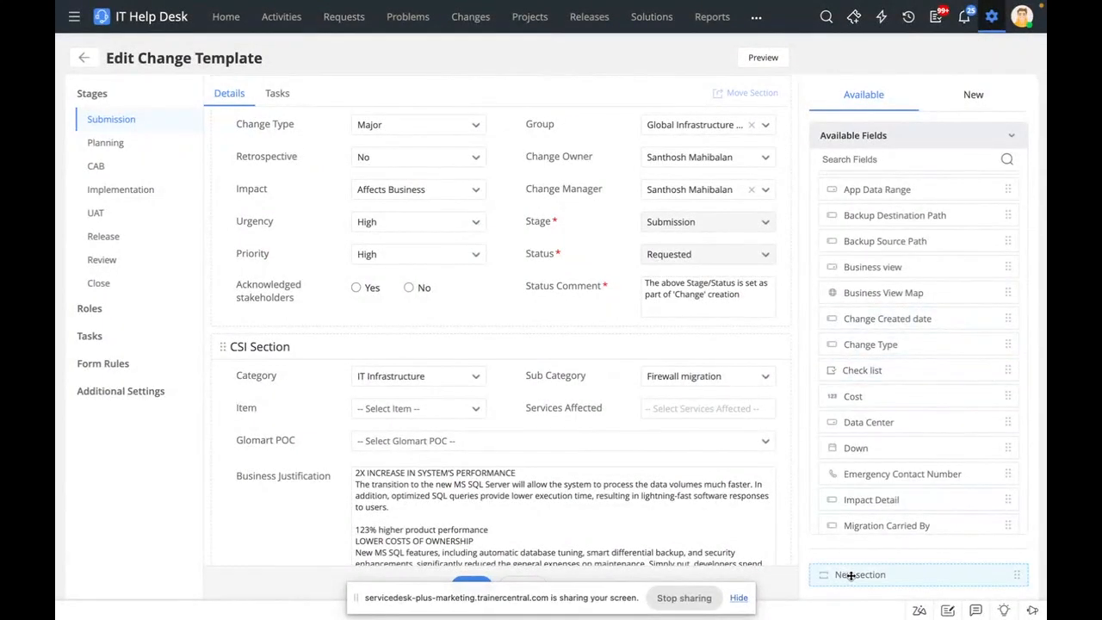
scroll(625, 431, up, 3)
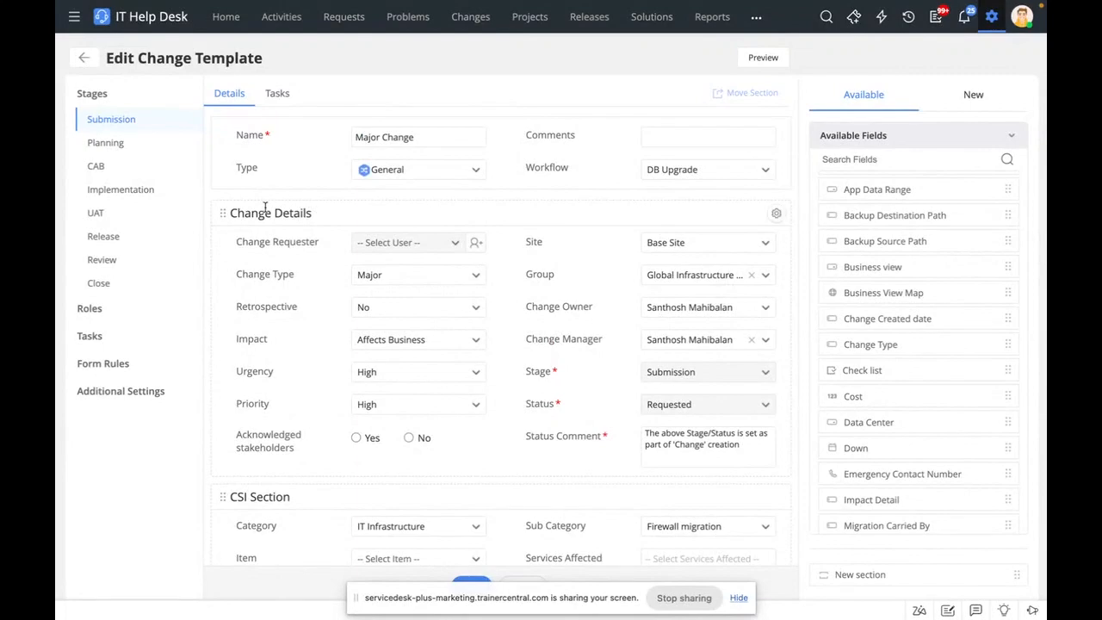
scroll(322, 216, down, 4)
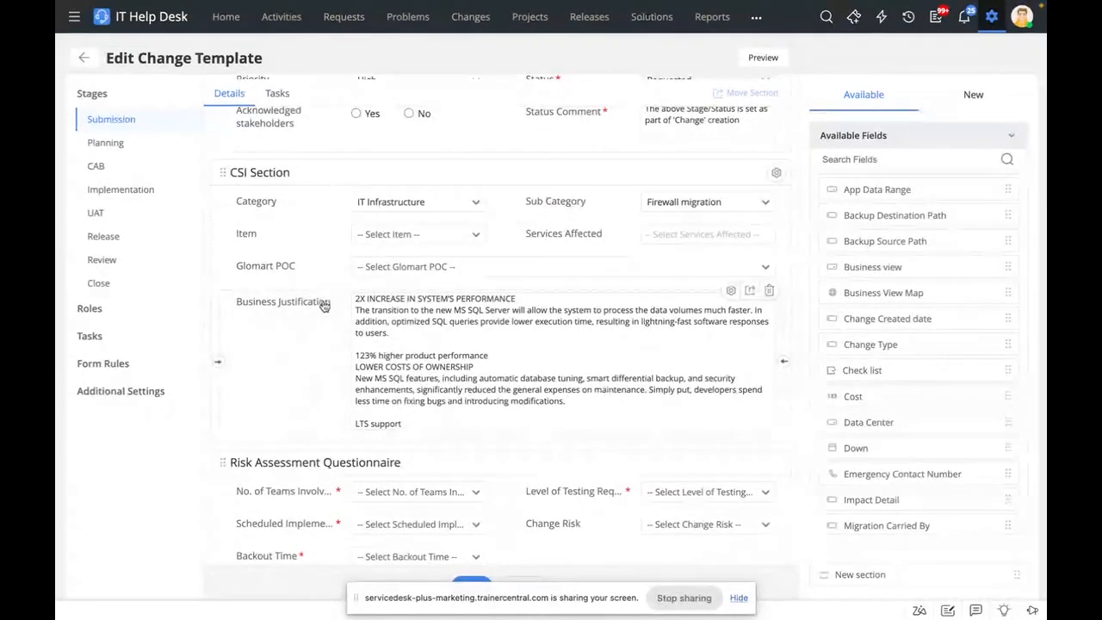
scroll(324, 306, down, 3)
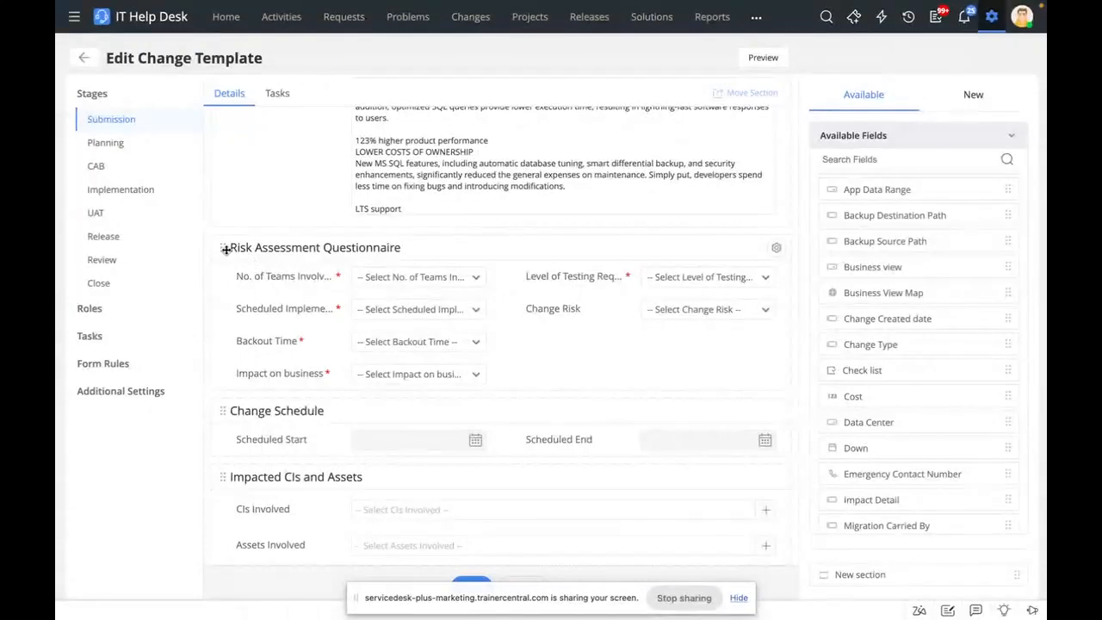
drag(226, 248, 415, 251)
scroll(447, 299, up, 1)
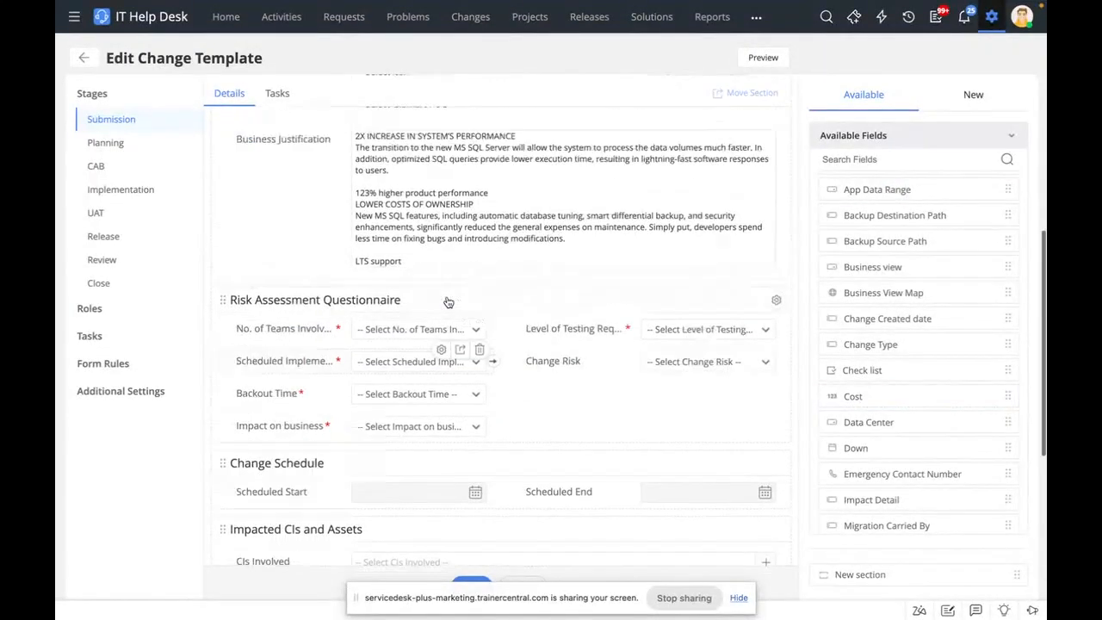
scroll(447, 297, up, 5)
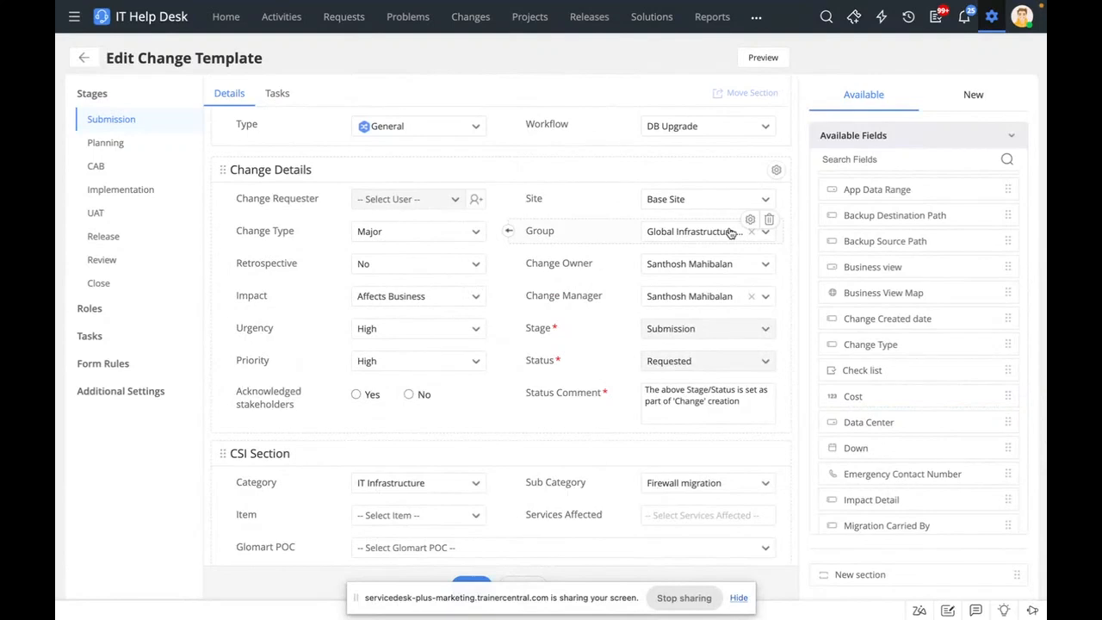
- Try creating a new Date/Time field in Change Details with Saturday and Sunday excluded from its allowed days
click(1002, 106)
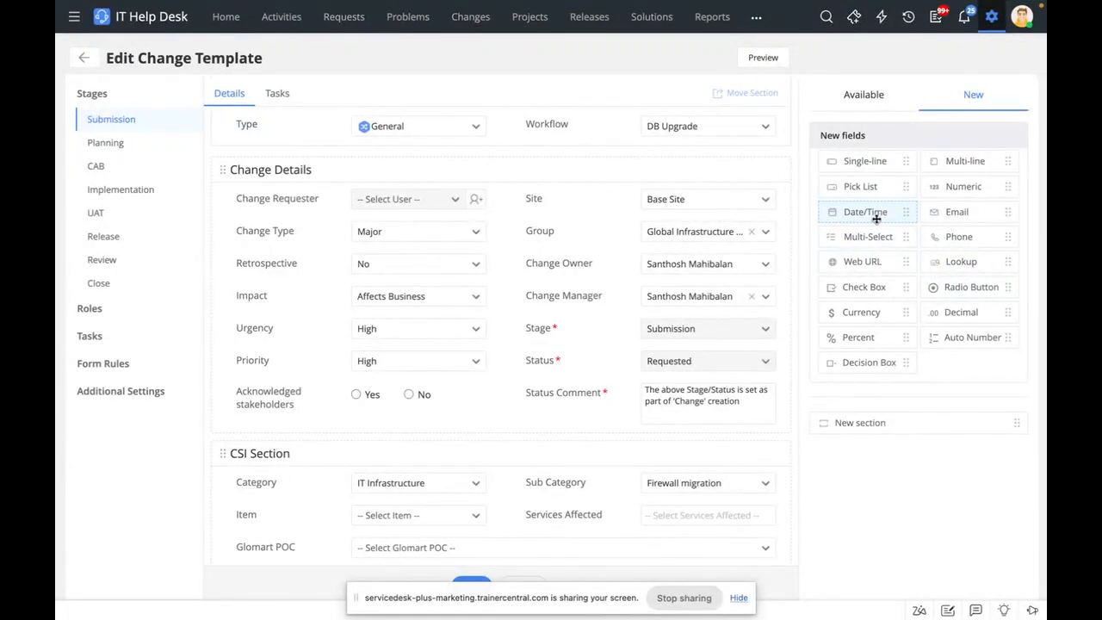
drag(880, 219, 361, 433)
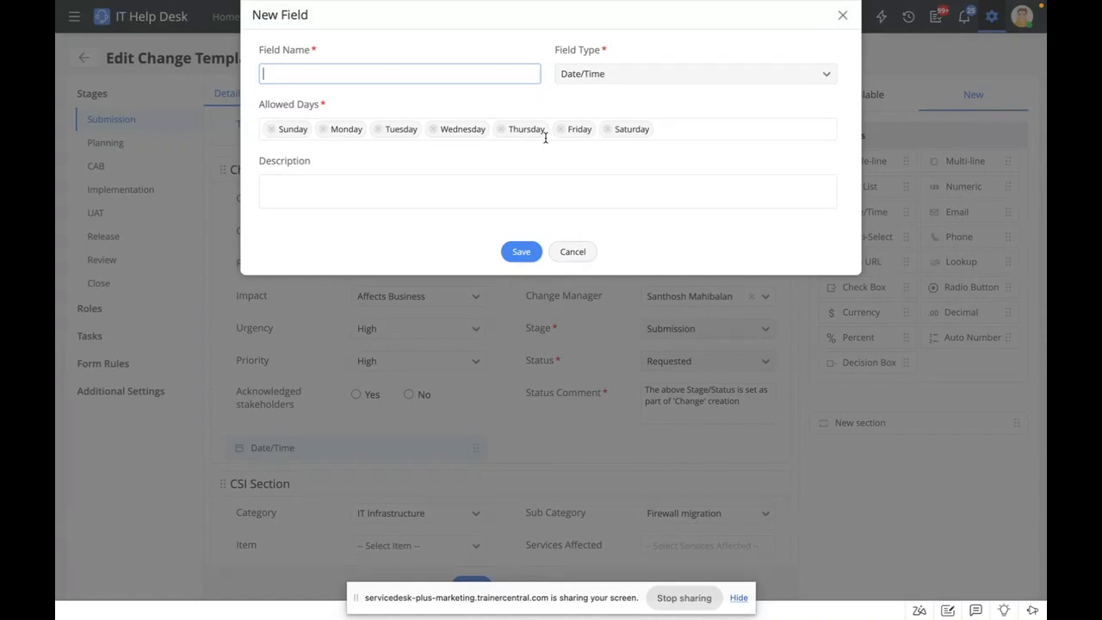
click(607, 129)
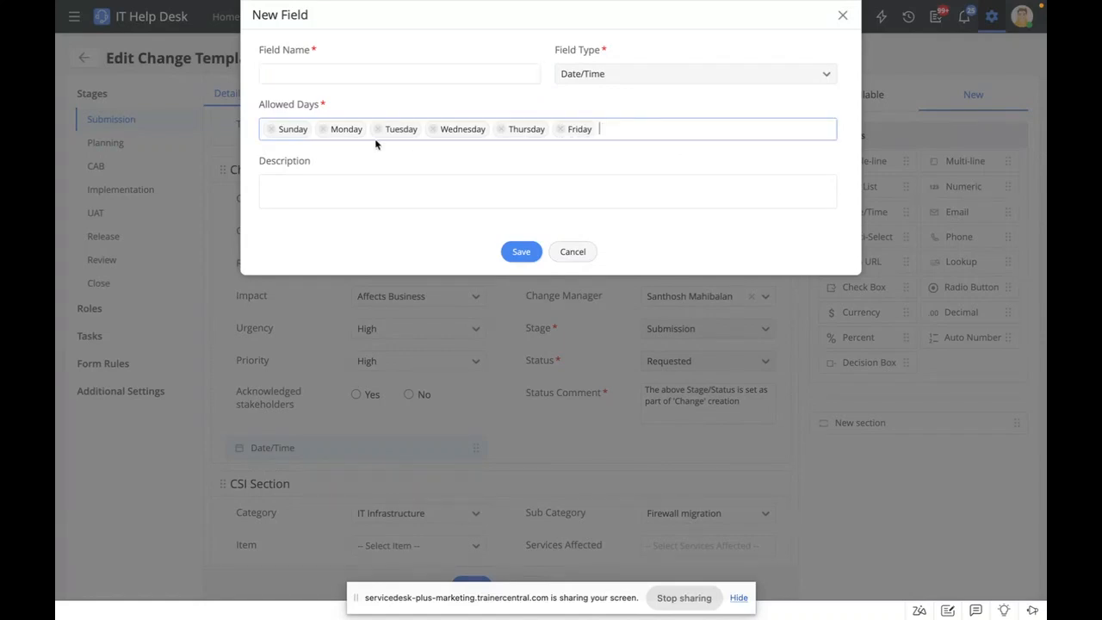
click(271, 129)
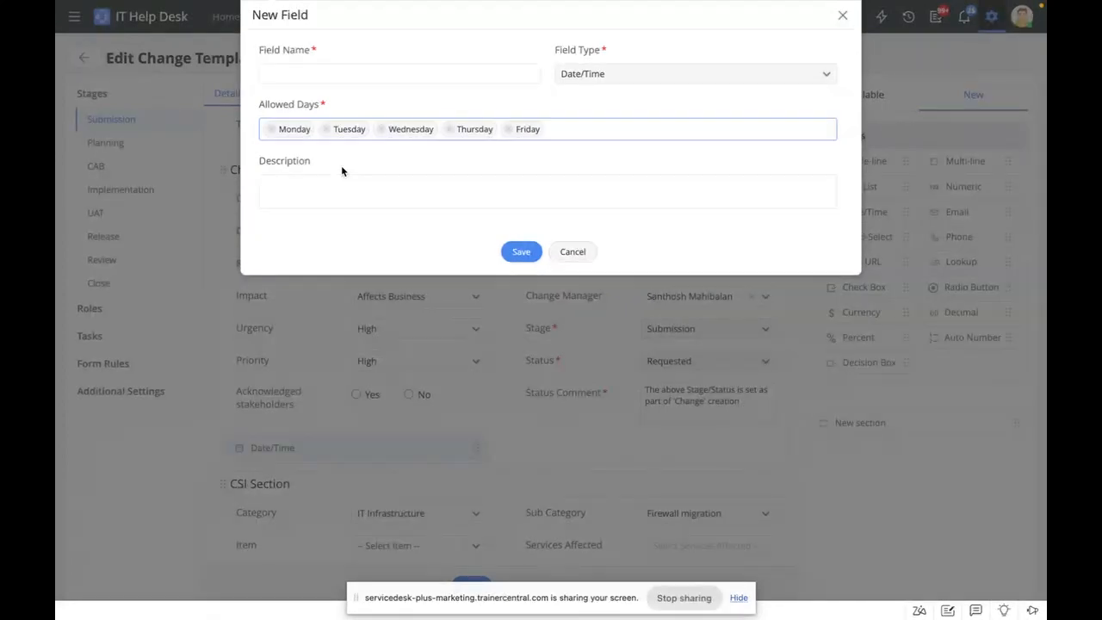
click(568, 251)
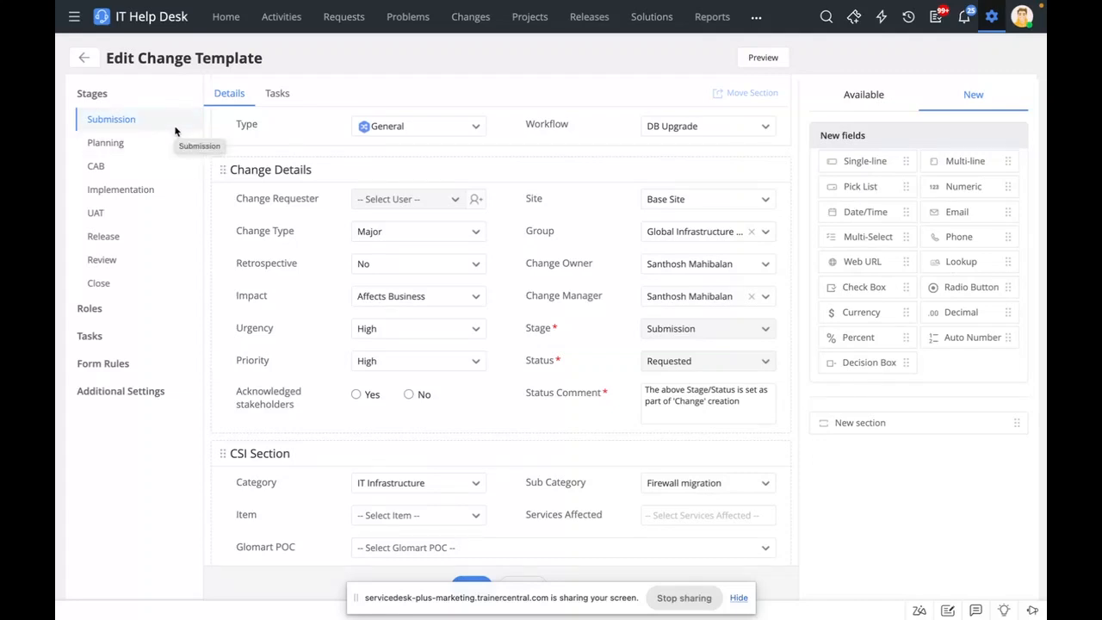
- Examine the workflows and the template types available for the Major Change template
scroll(399, 204, up, 1)
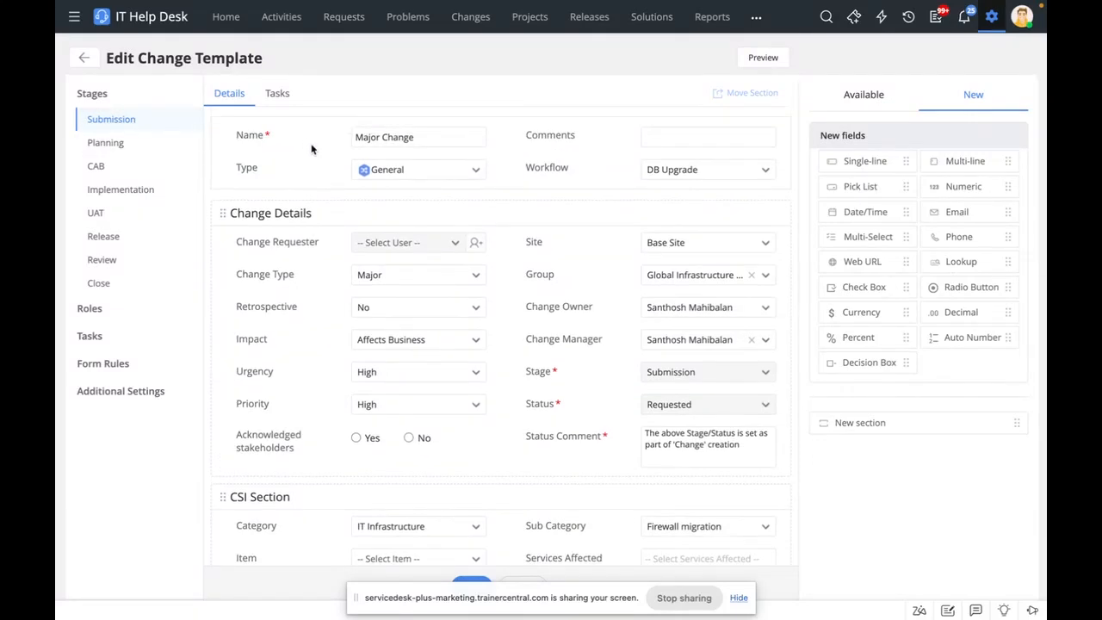
click(714, 173)
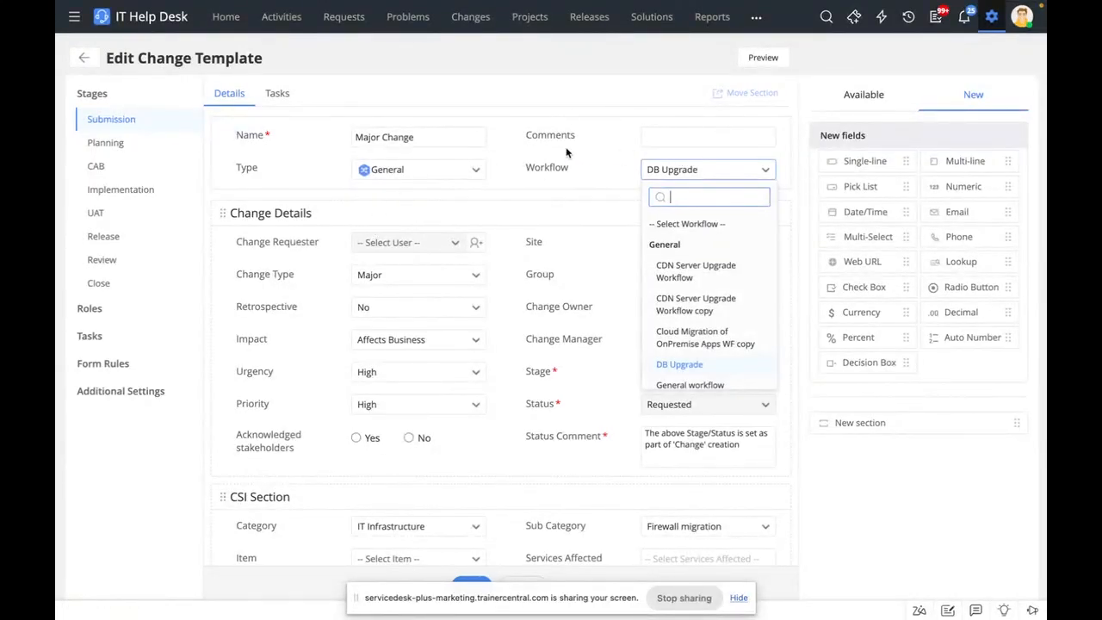
click(606, 193)
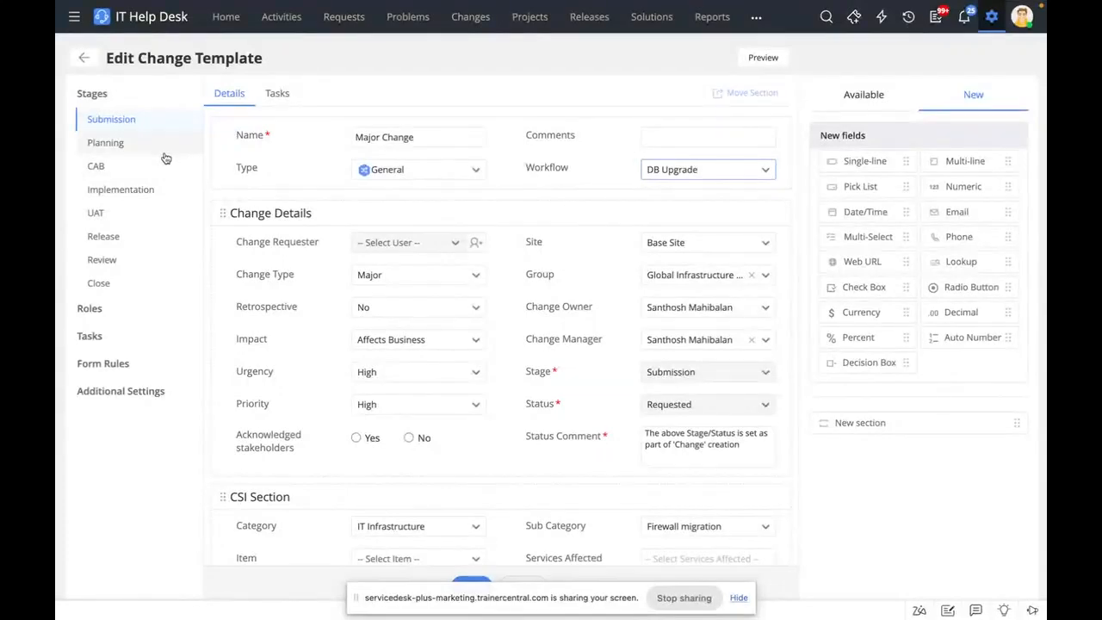
click(417, 178)
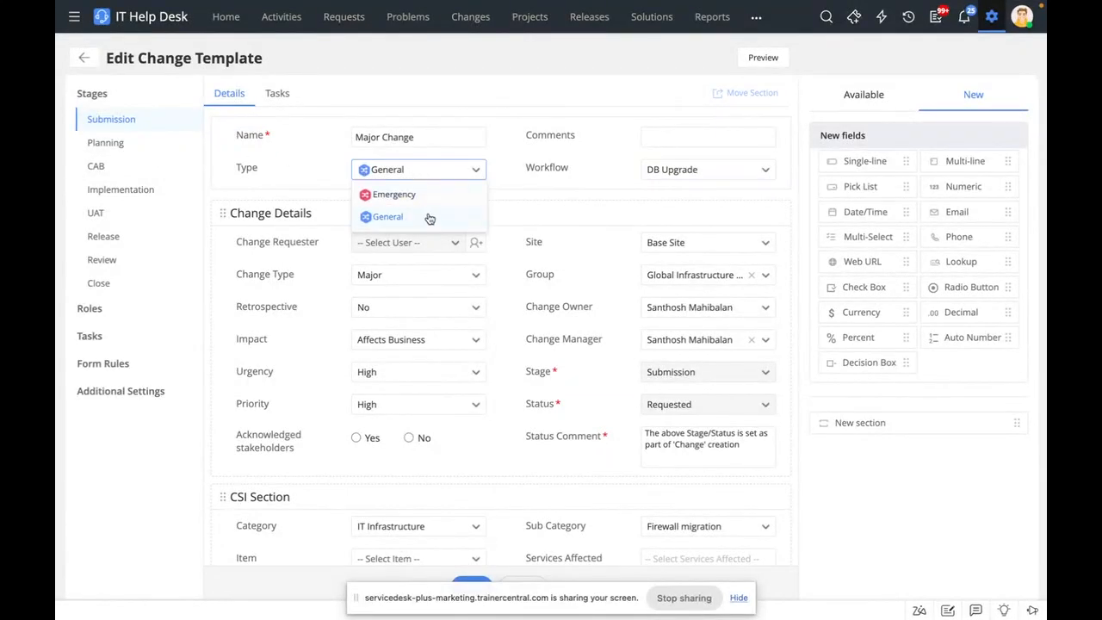
click(517, 199)
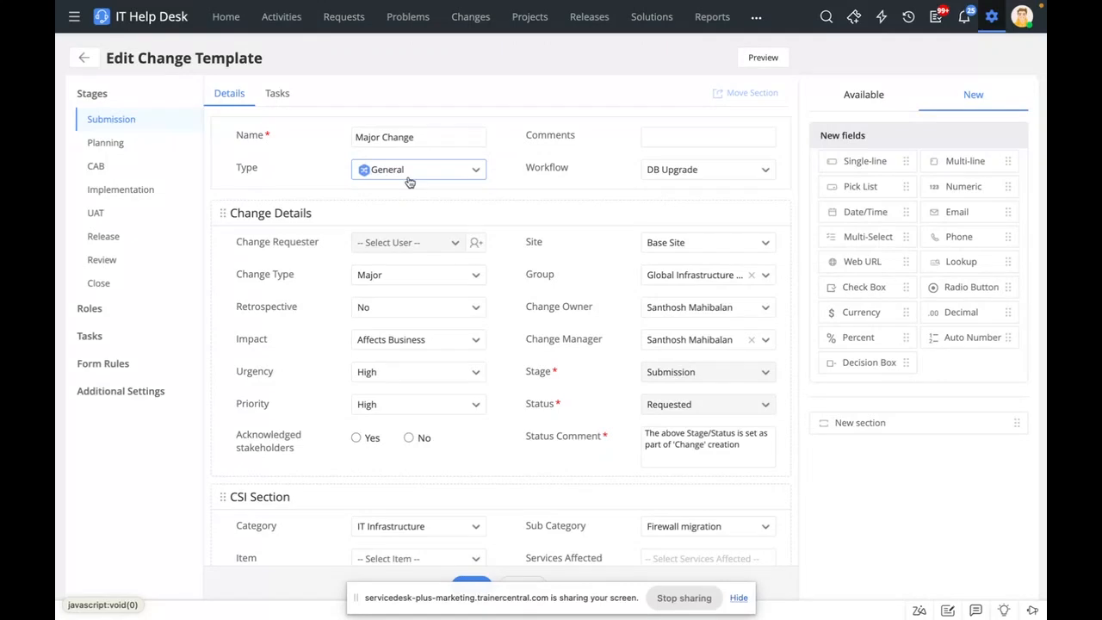
- Examine the available options for the Change Type and Impact fields in Change Details
click(440, 275)
scroll(445, 373, down, 1)
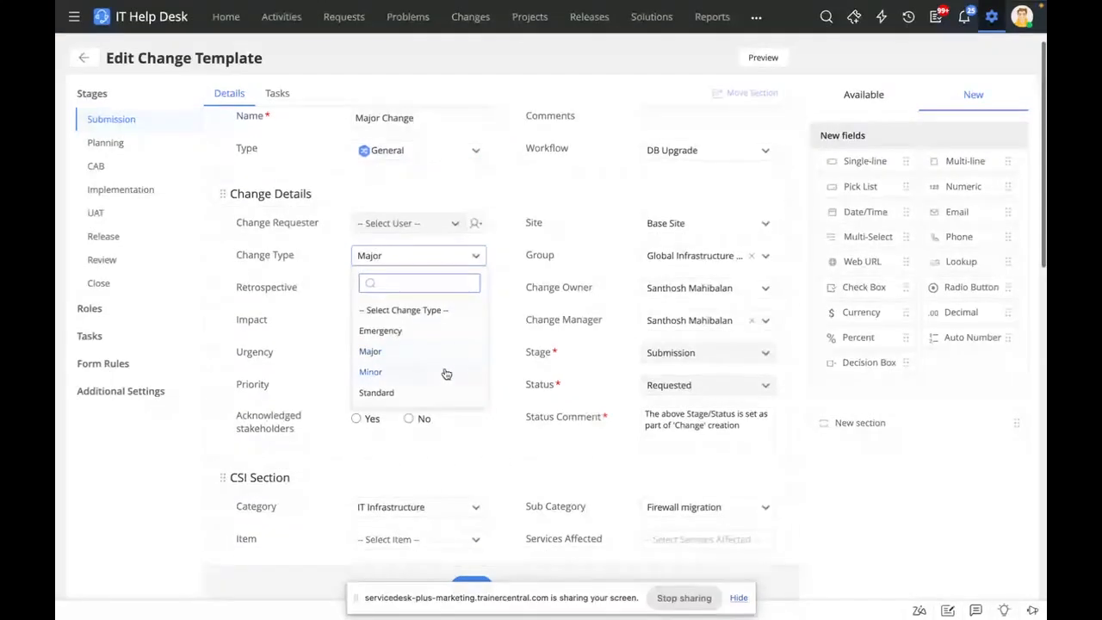
click(514, 393)
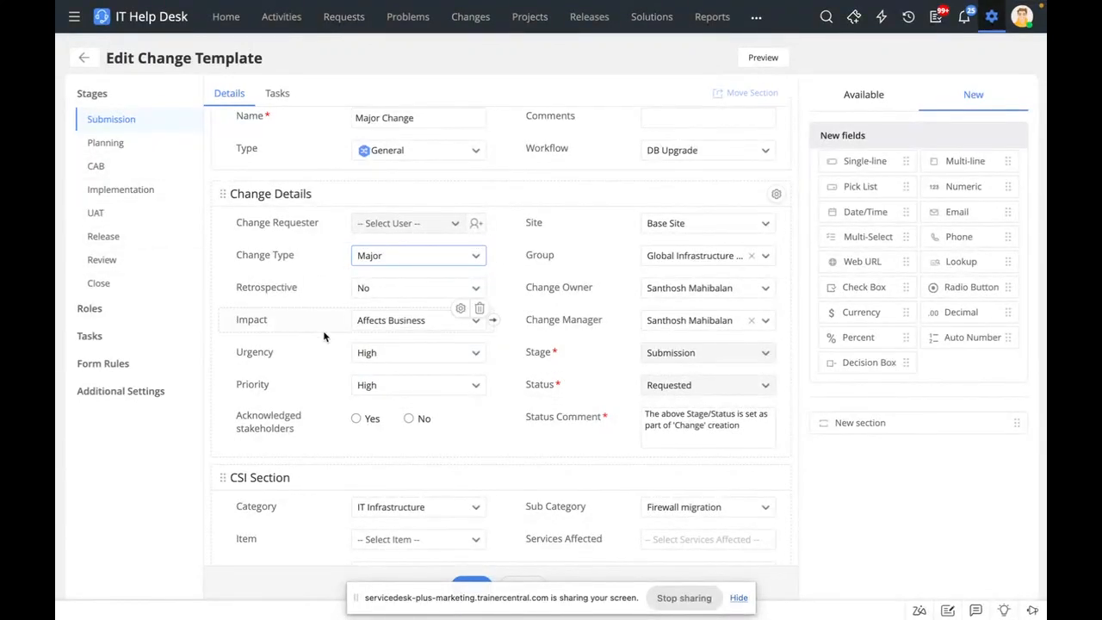
click(394, 321)
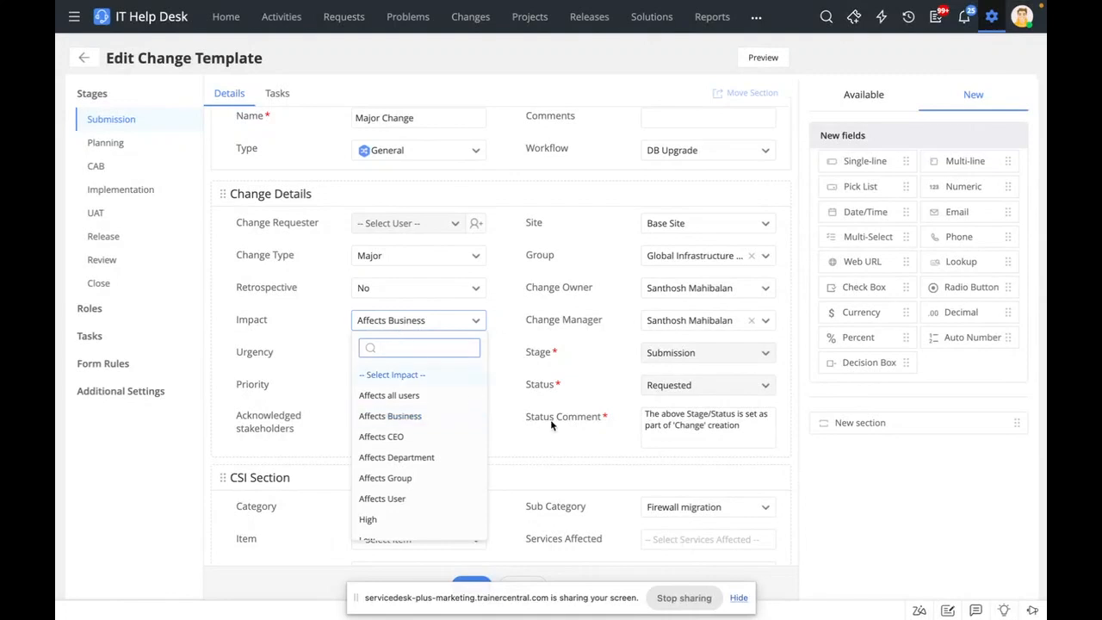
click(513, 413)
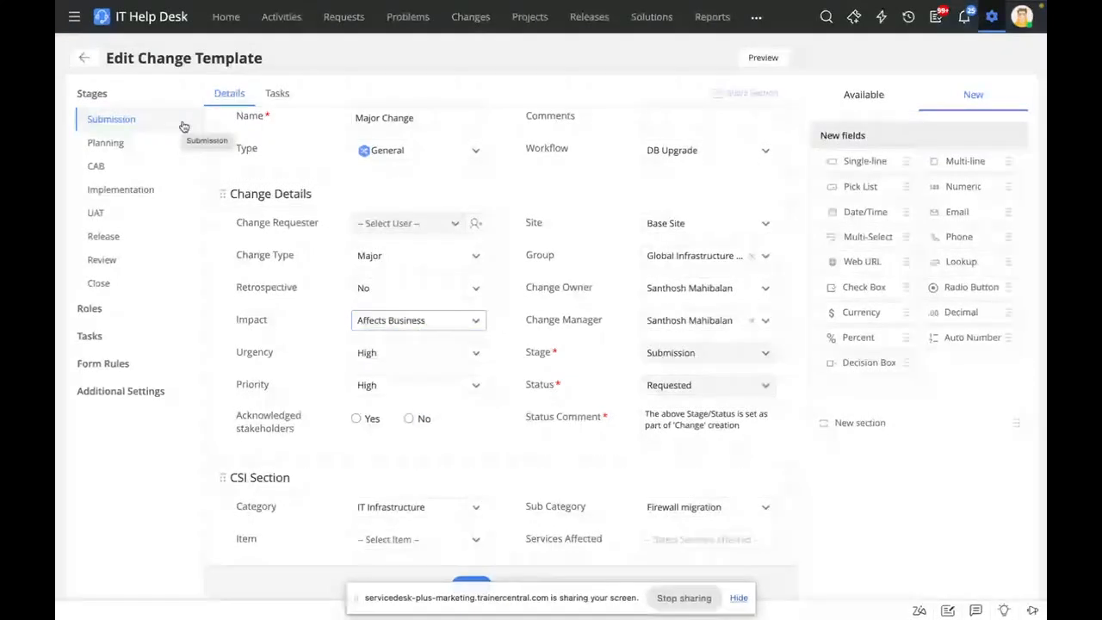
- Save the template changes and switch to its Planning stage
click(143, 143)
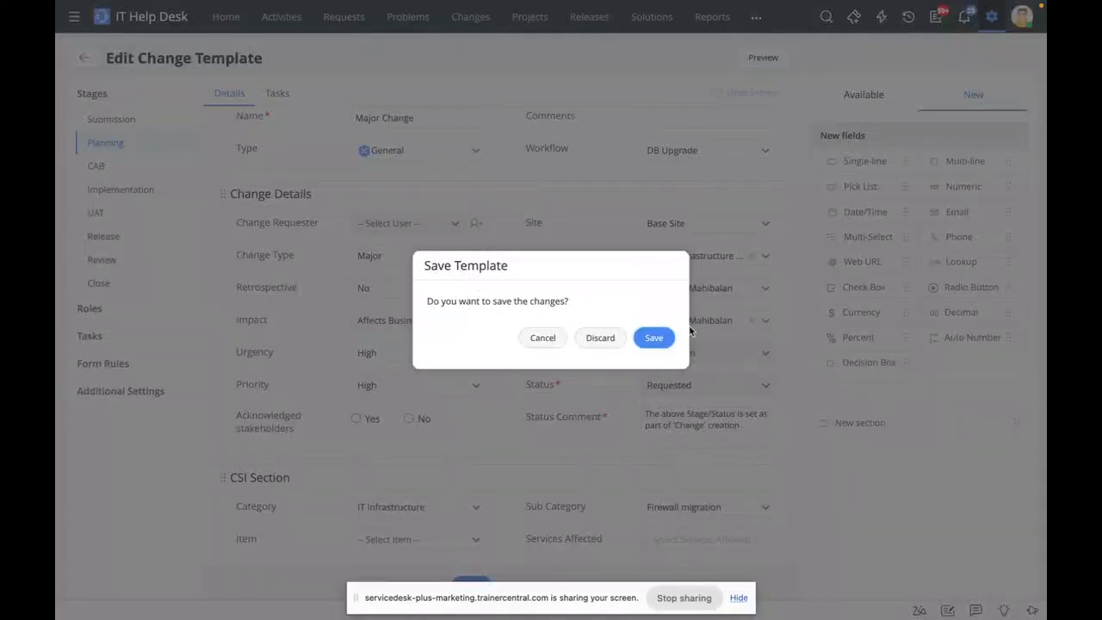
click(651, 336)
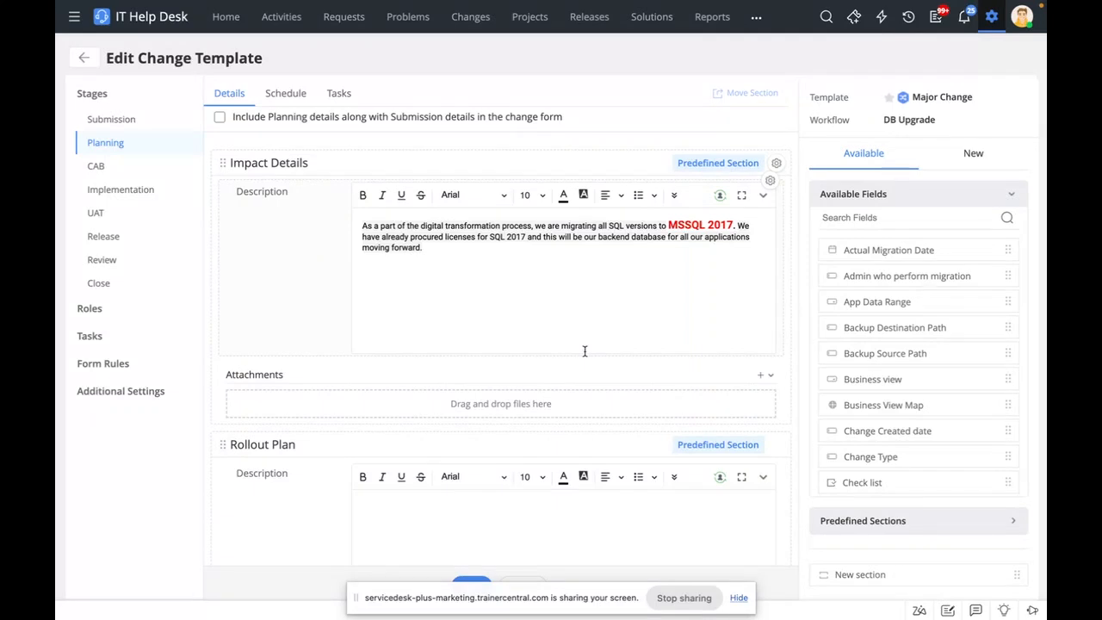
- Examine the Planning stage's impact, rollout, backout and checklist sections, along with its release schedule and tasks
scroll(584, 351, down, 1)
scroll(584, 351, down, 1)
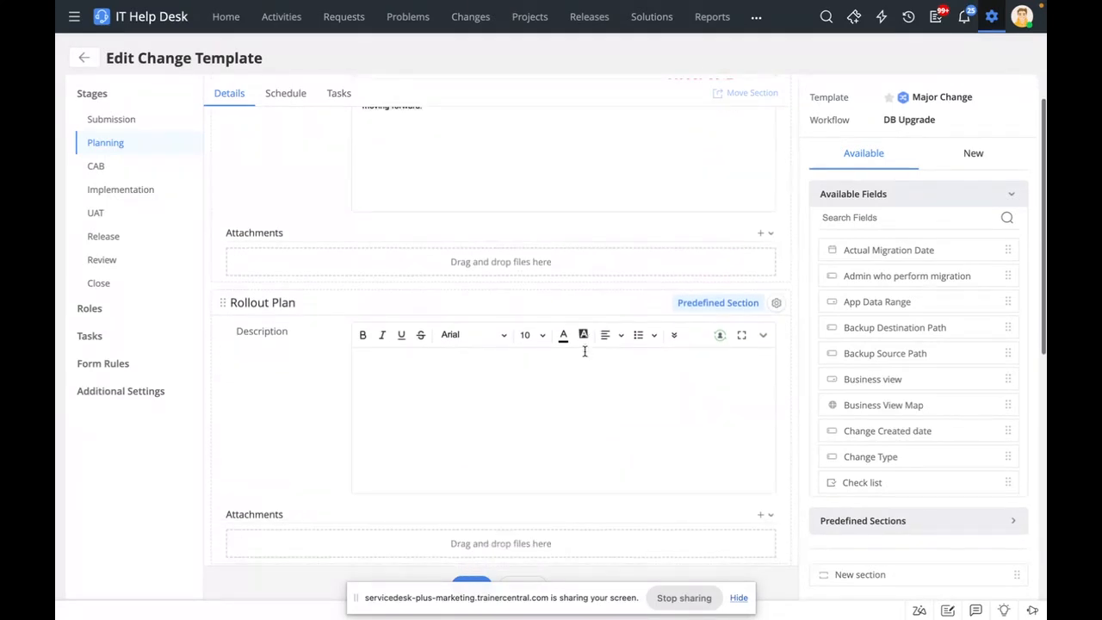
scroll(585, 351, down, 1)
scroll(585, 351, down, 1)
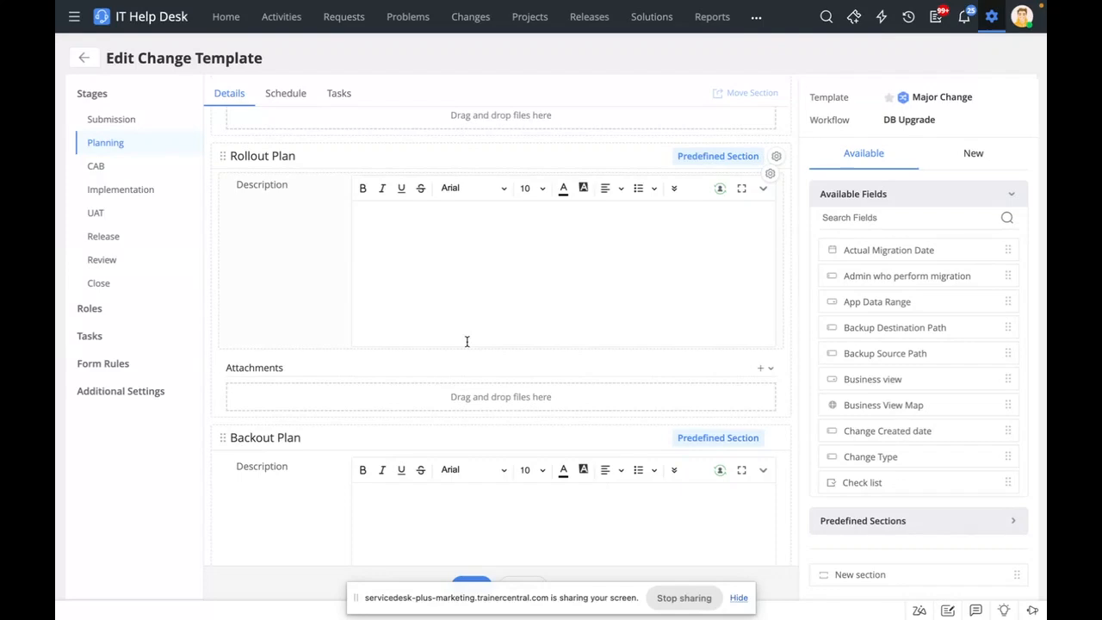
scroll(467, 341, down, 2)
scroll(466, 342, down, 3)
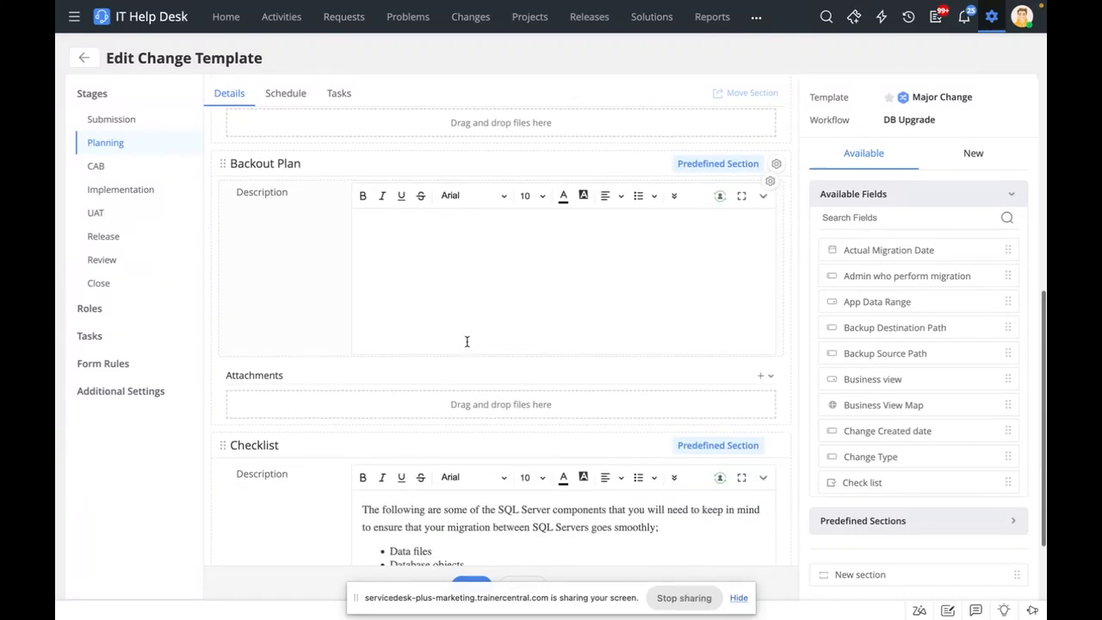
scroll(466, 342, up, 8)
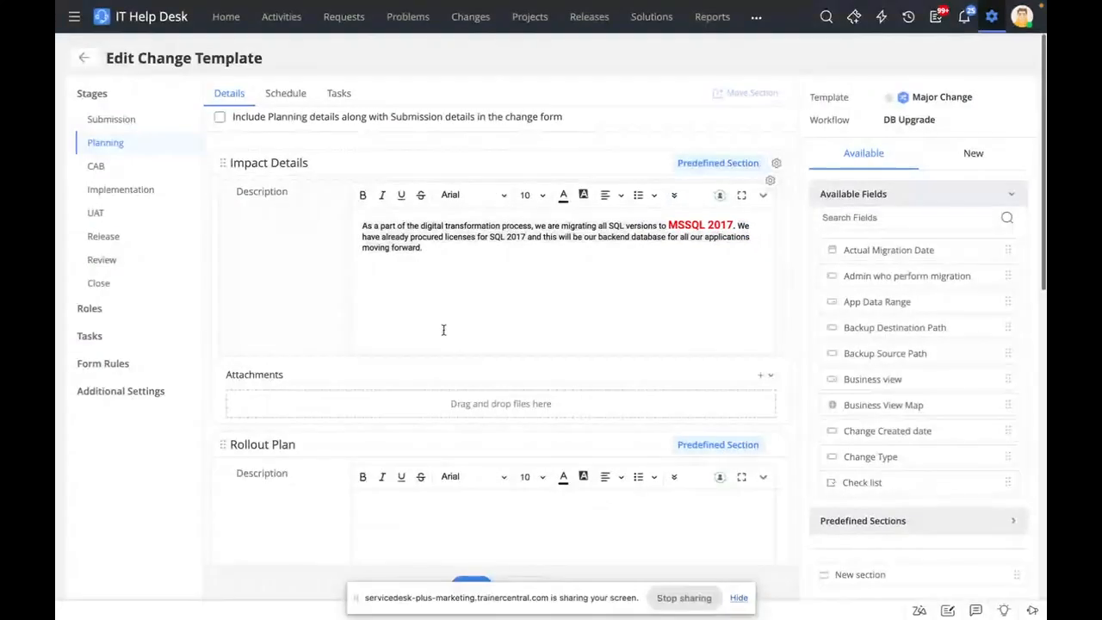
click(290, 99)
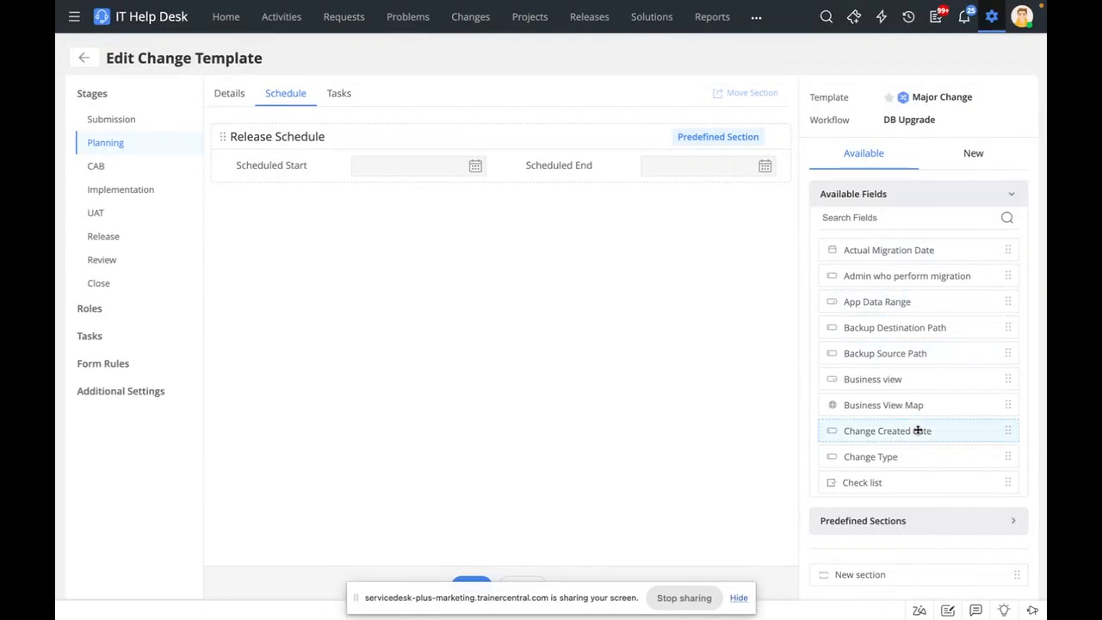
click(339, 94)
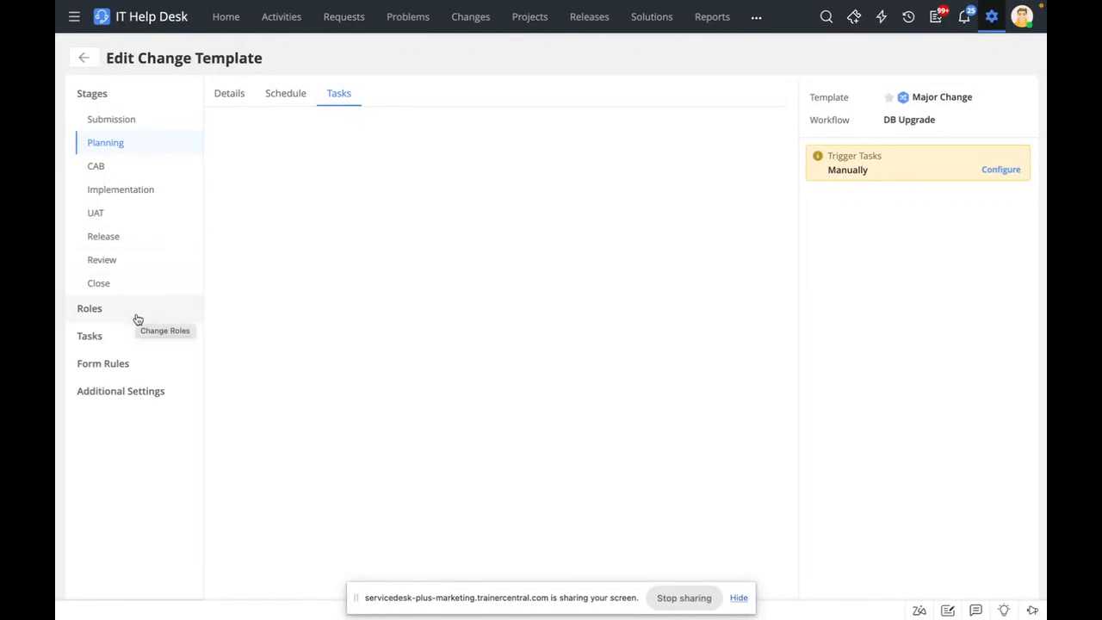
- Examine the template's task list and the Add Task form, including its change stage options, without adding a task
click(98, 337)
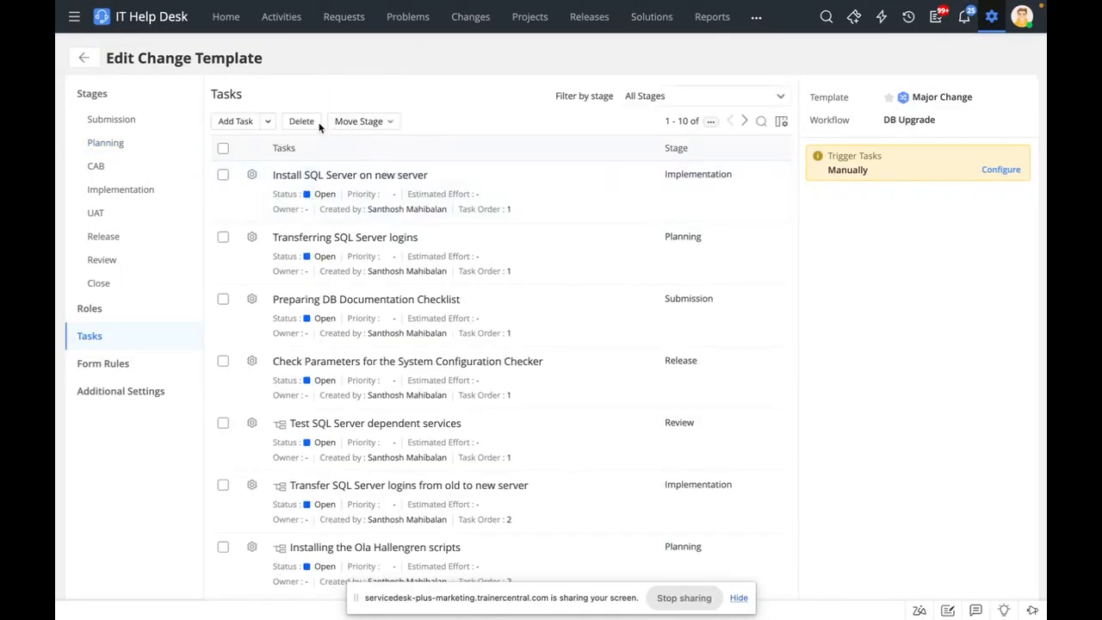
click(239, 126)
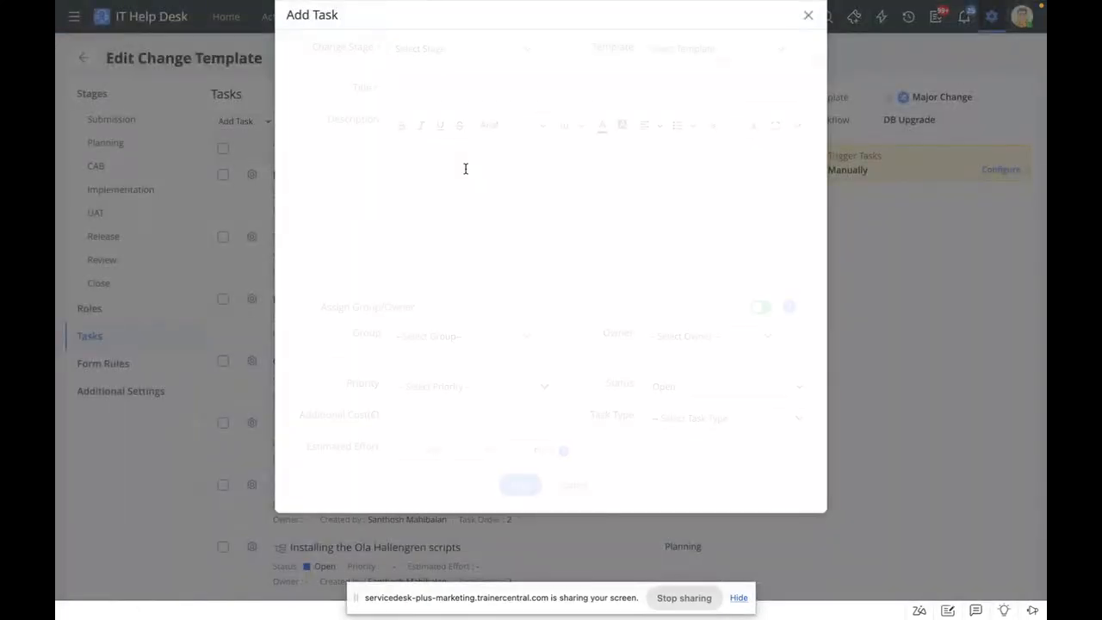
click(512, 52)
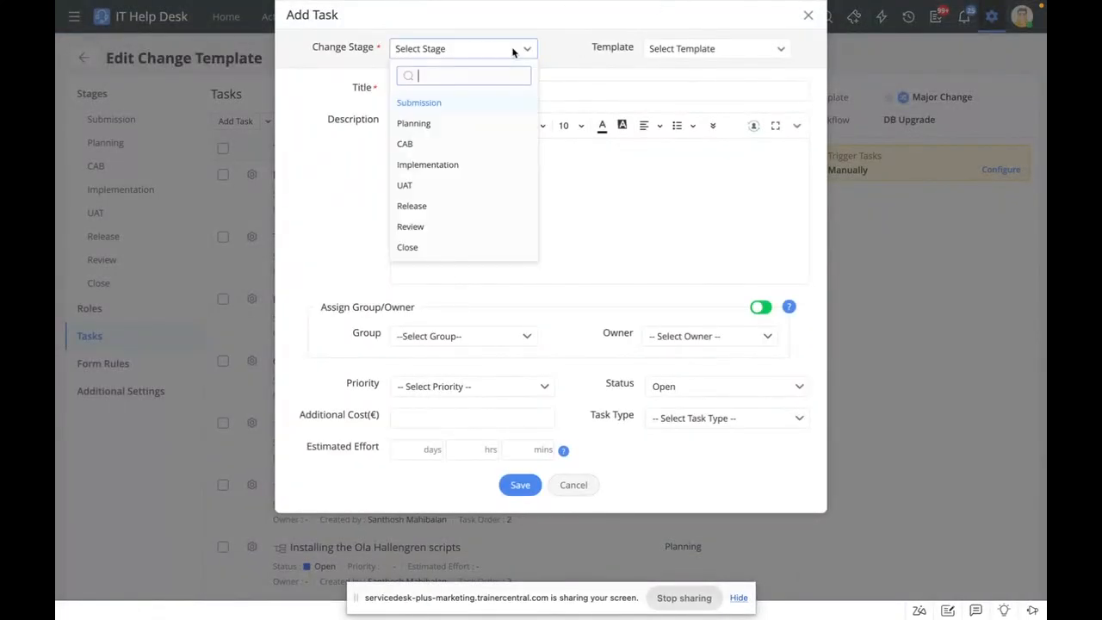
click(575, 47)
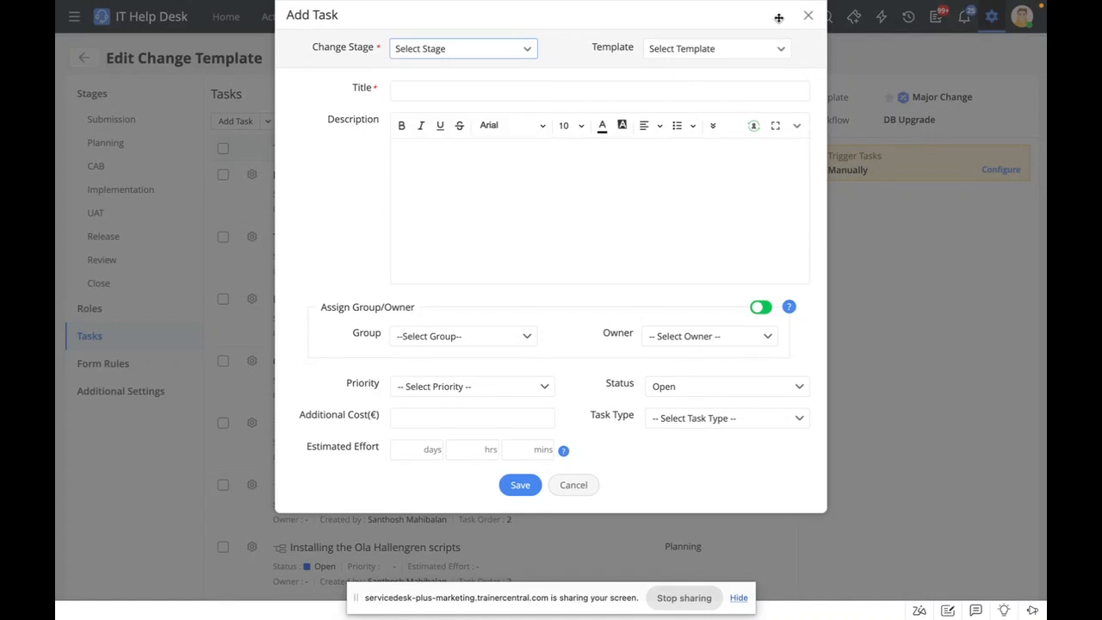
click(807, 14)
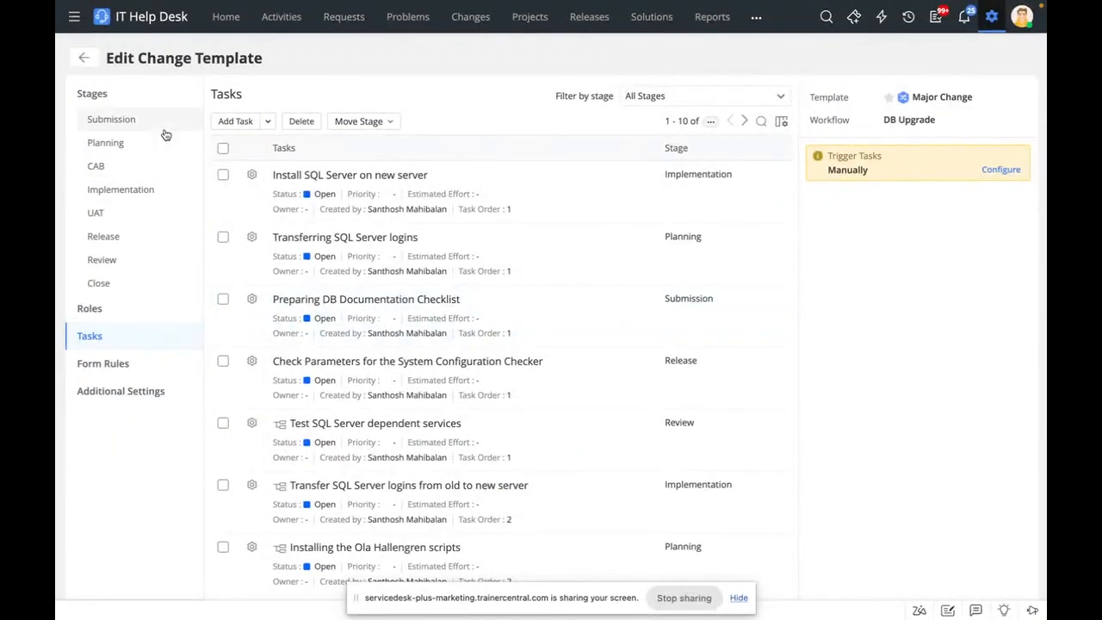
- Examine the template's Roles layout and the New Role form's access permissions, and view the CAB stage details
click(153, 319)
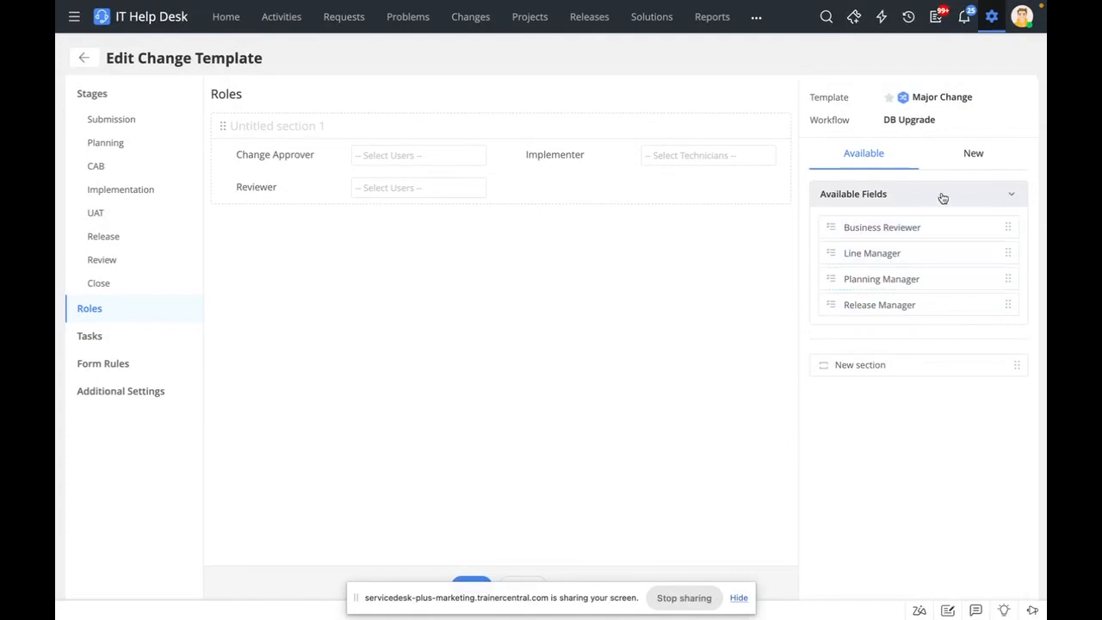
click(976, 150)
drag(875, 216, 301, 221)
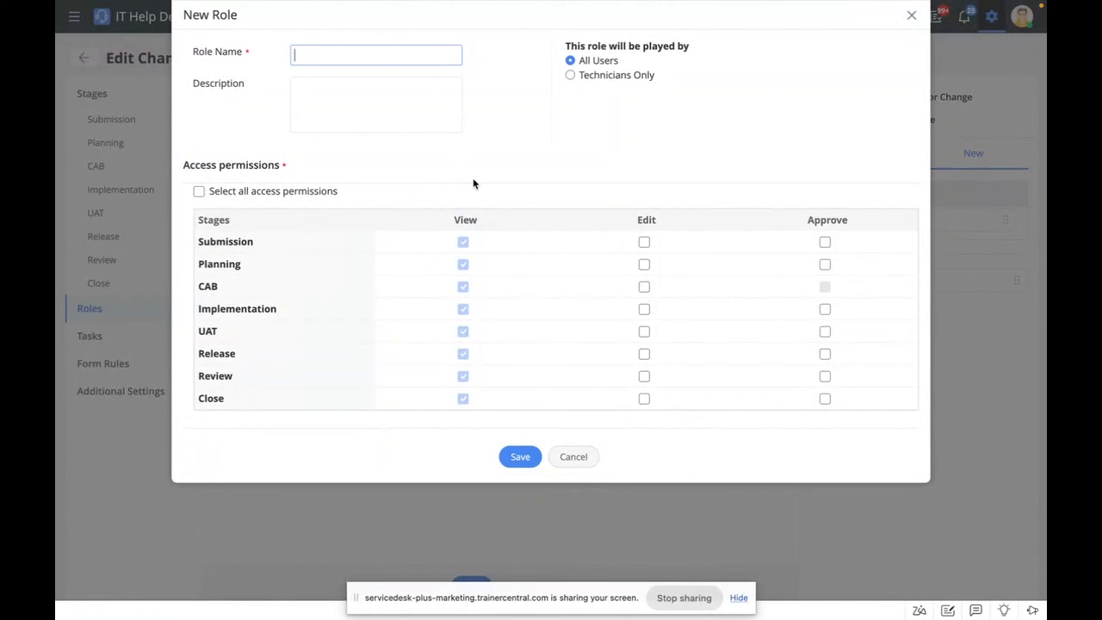
click(913, 16)
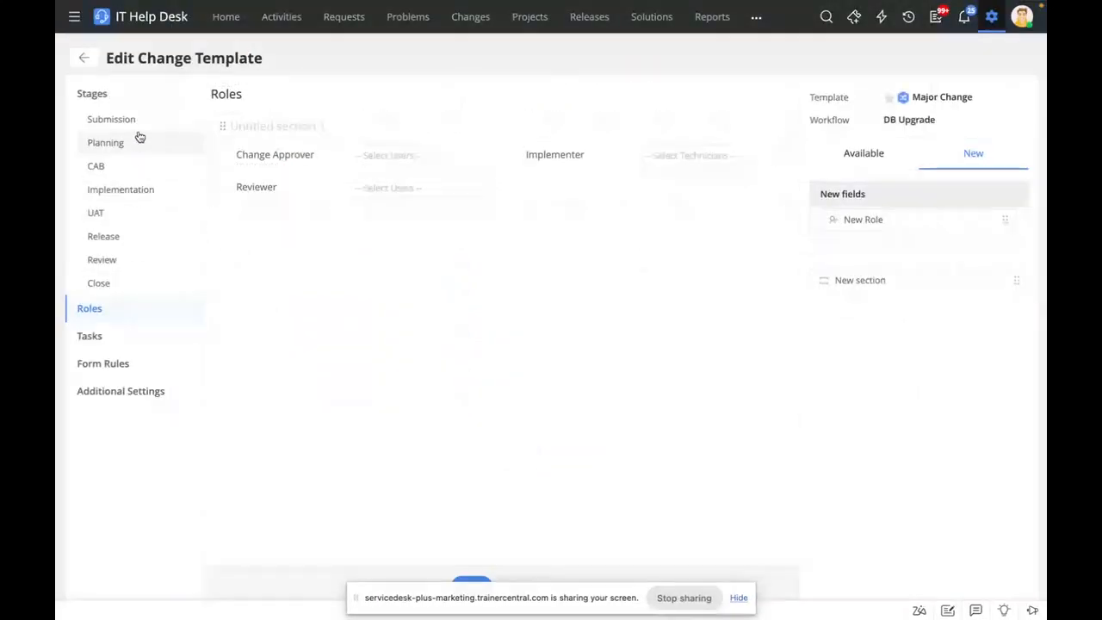
click(97, 166)
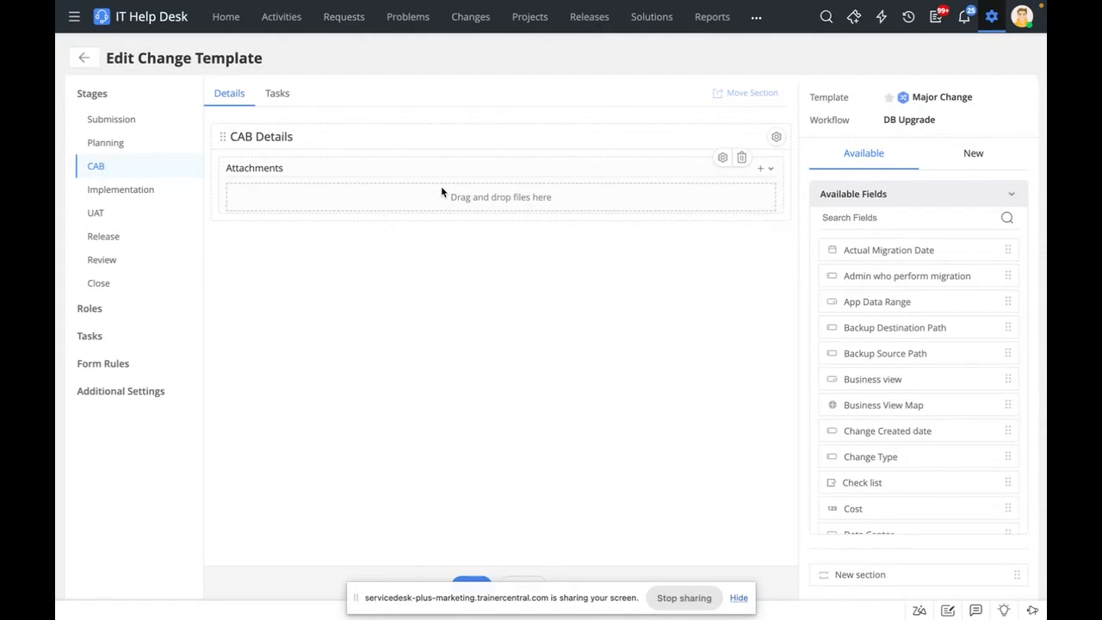
- Start a new form rule for the Major Change template with the condition Category is IT Infrastructure
click(163, 371)
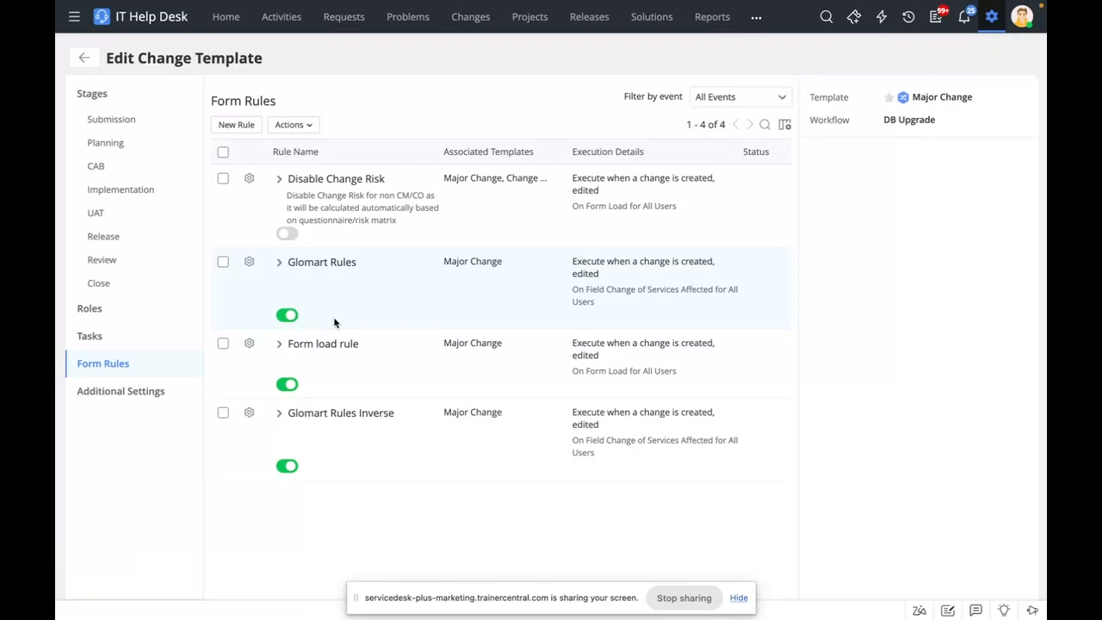
click(237, 125)
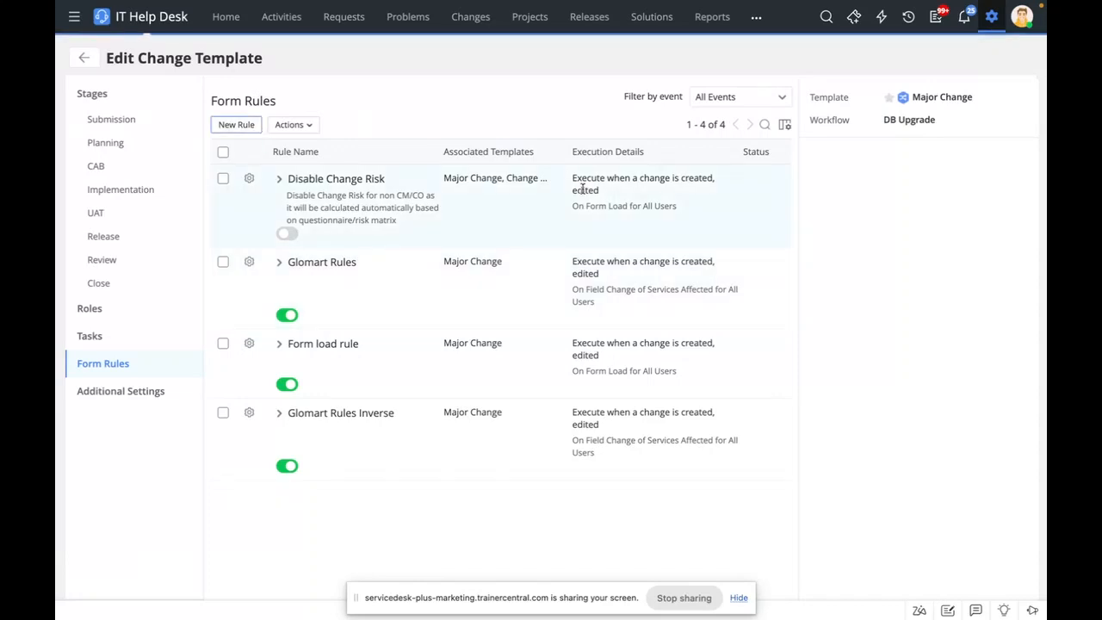
scroll(485, 222, down, 1)
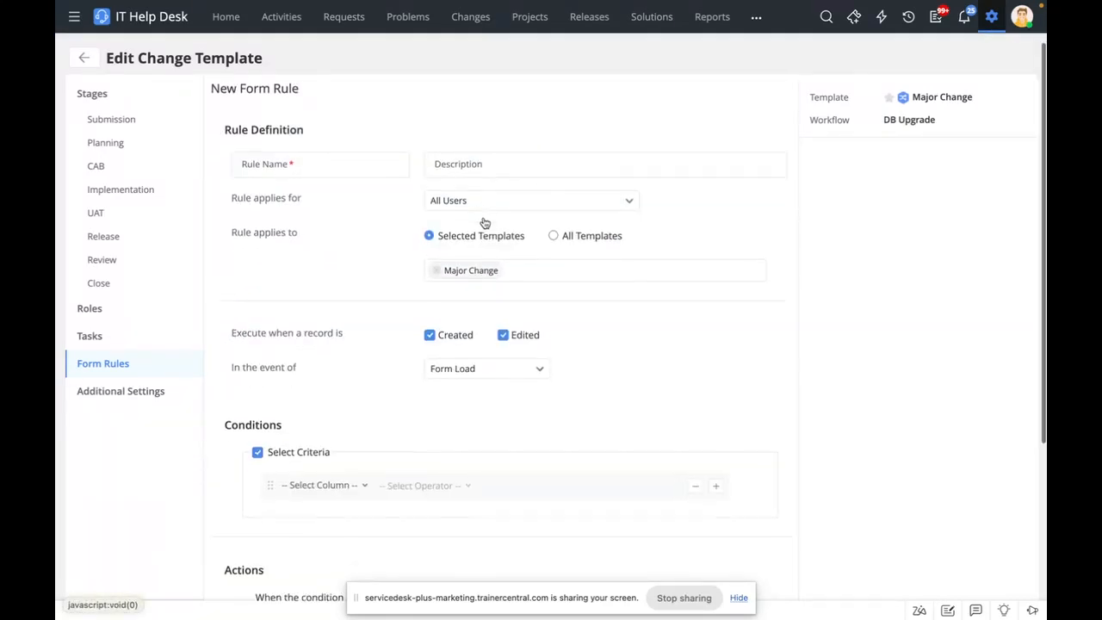
scroll(484, 221, down, 2)
click(317, 267)
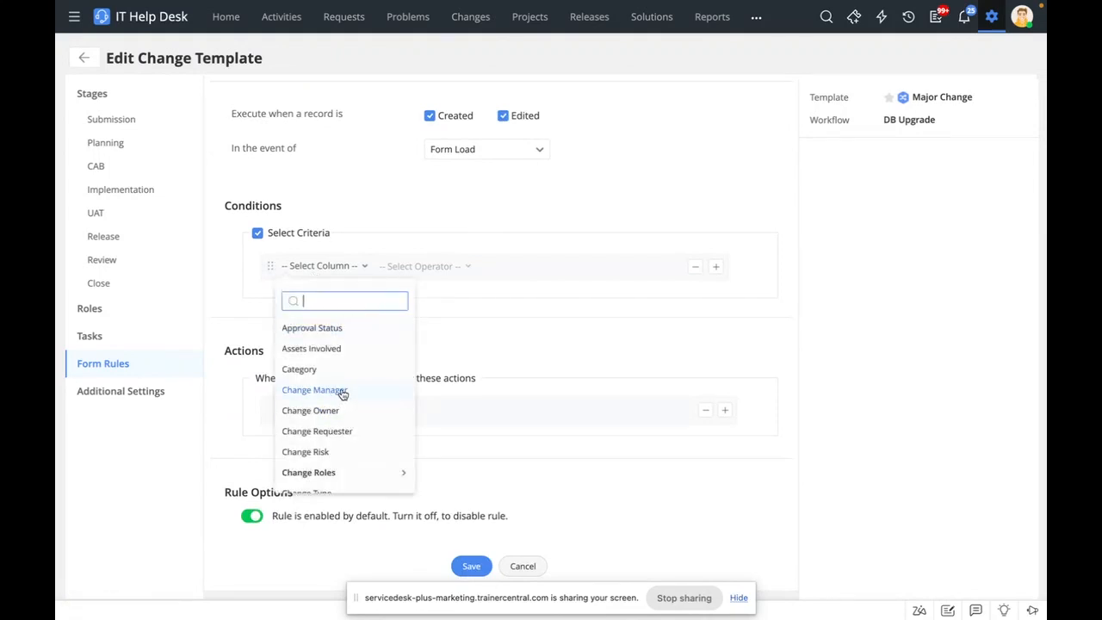
click(339, 371)
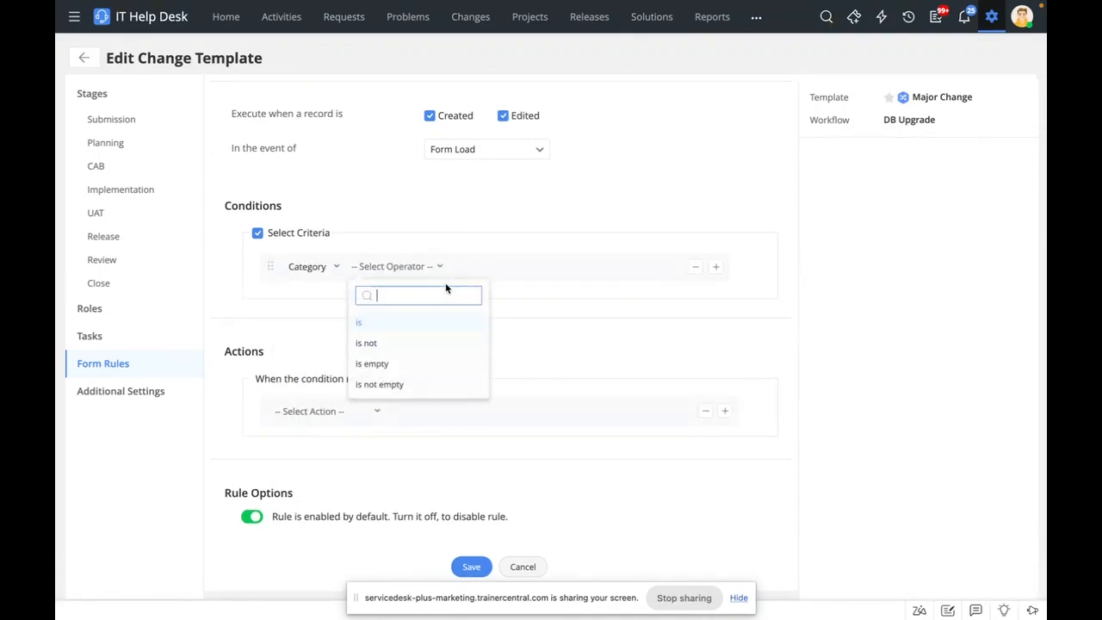
click(422, 331)
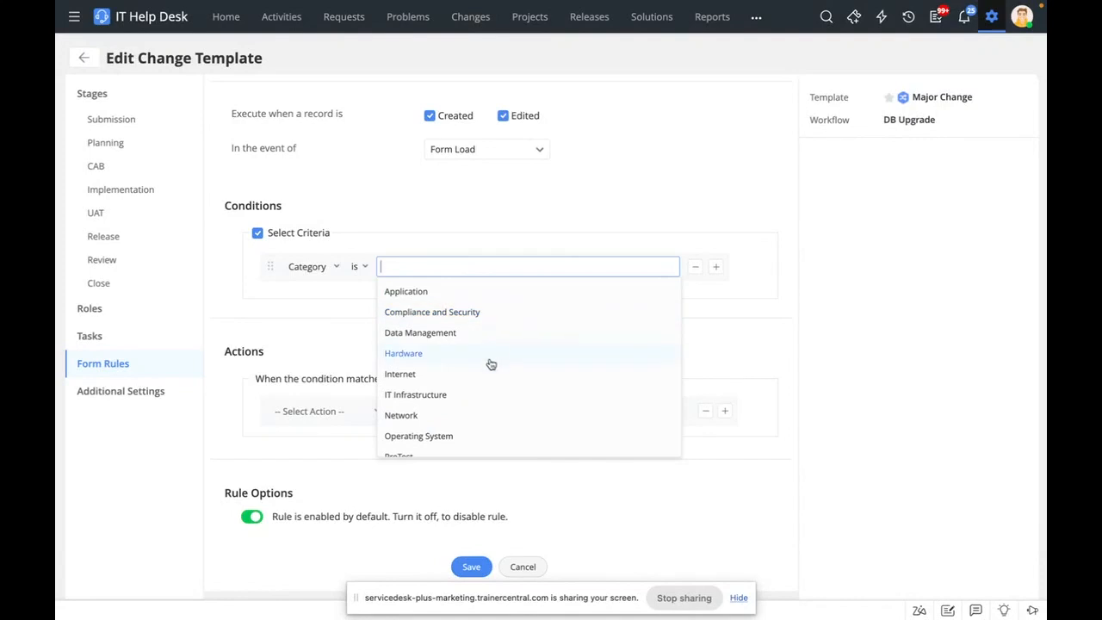
scroll(484, 416, down, 5)
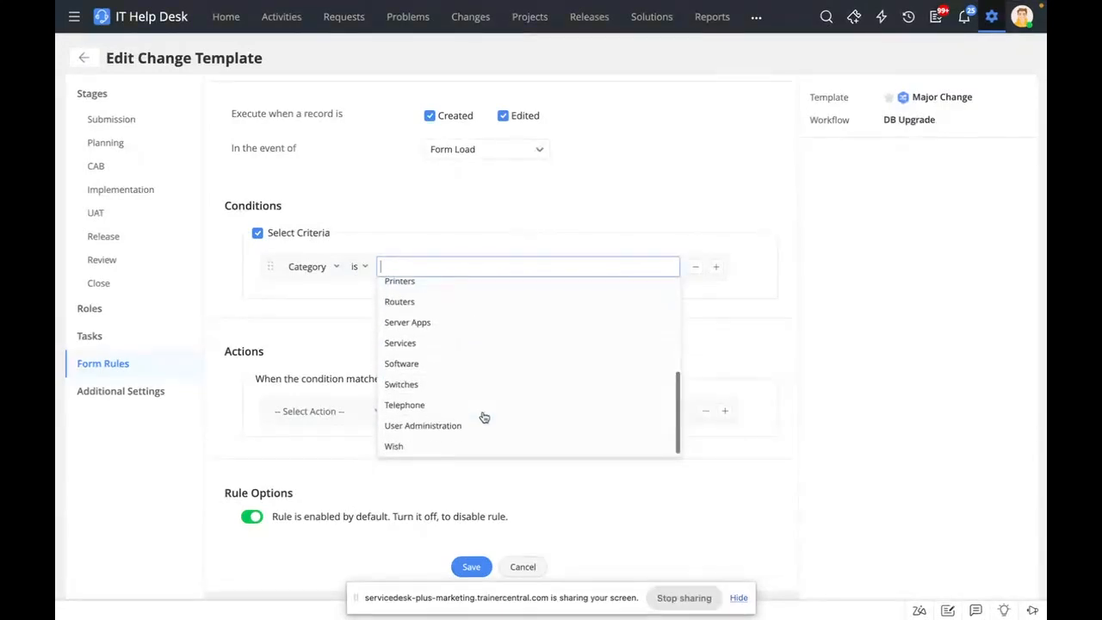
scroll(483, 416, up, 5)
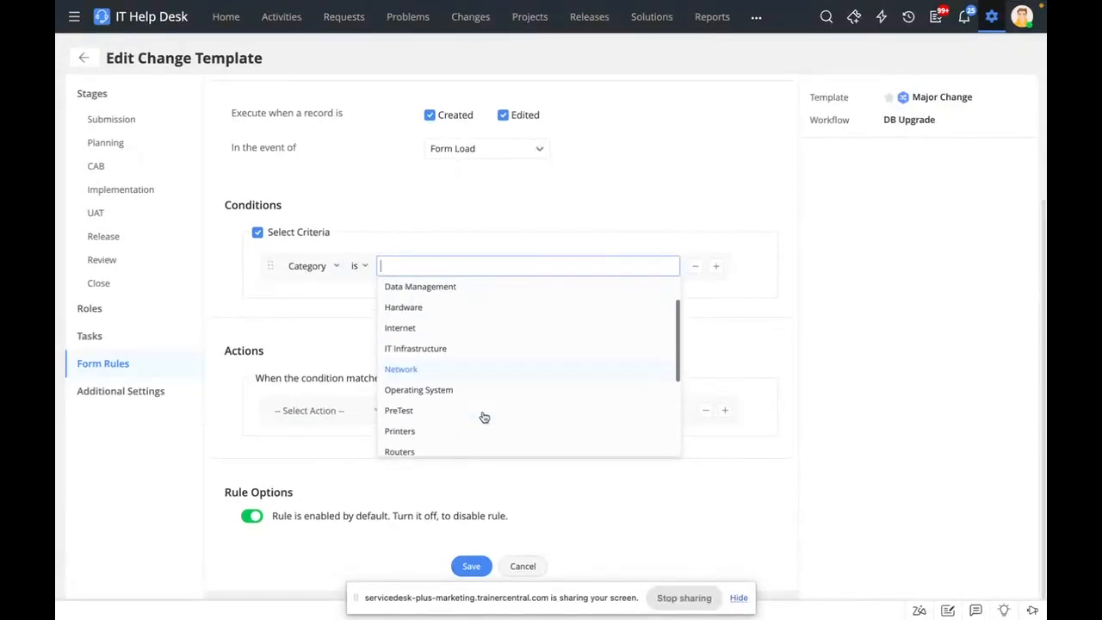
click(485, 346)
click(319, 328)
- Choose Set Value to Field as the form rule's action and review the other available action types
click(323, 411)
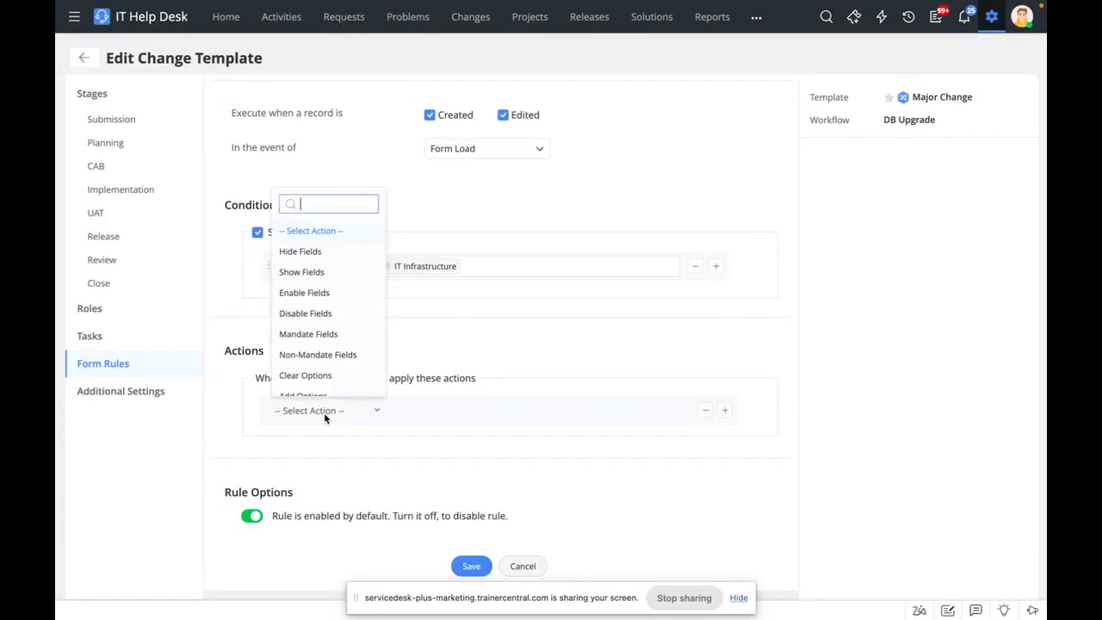
scroll(344, 362, down, 2)
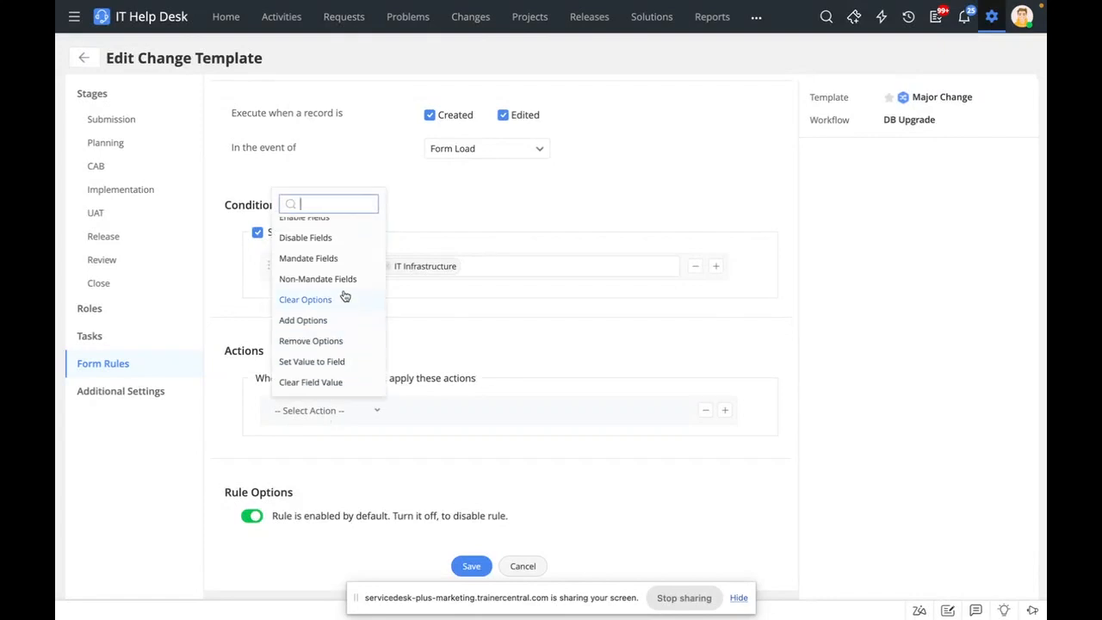
scroll(344, 290, up, 1)
scroll(341, 309, down, 1)
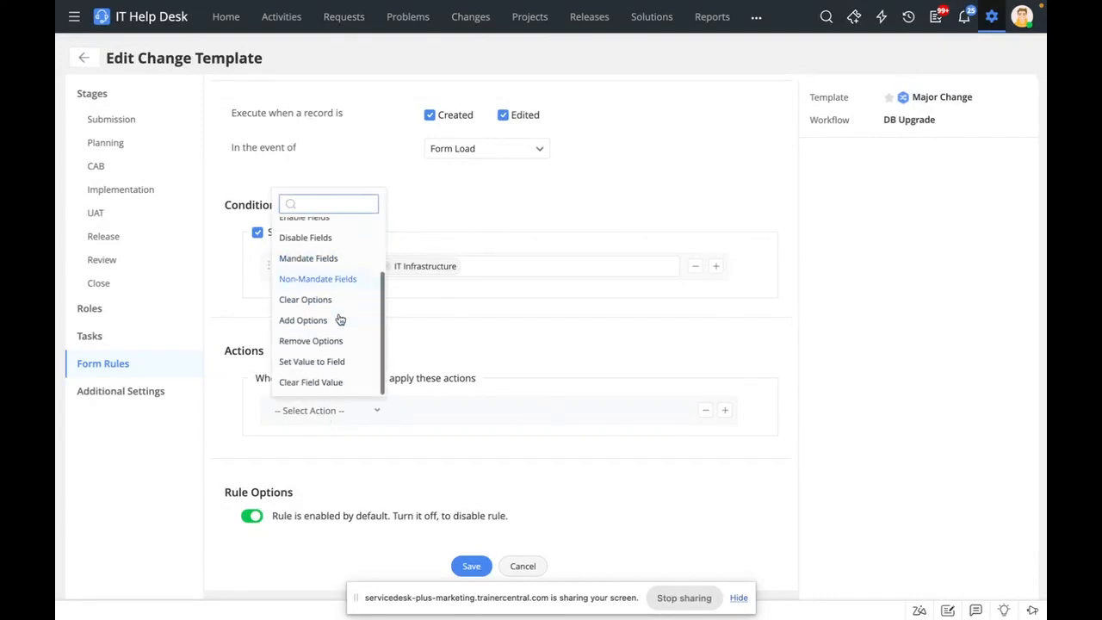
click(335, 361)
click(354, 408)
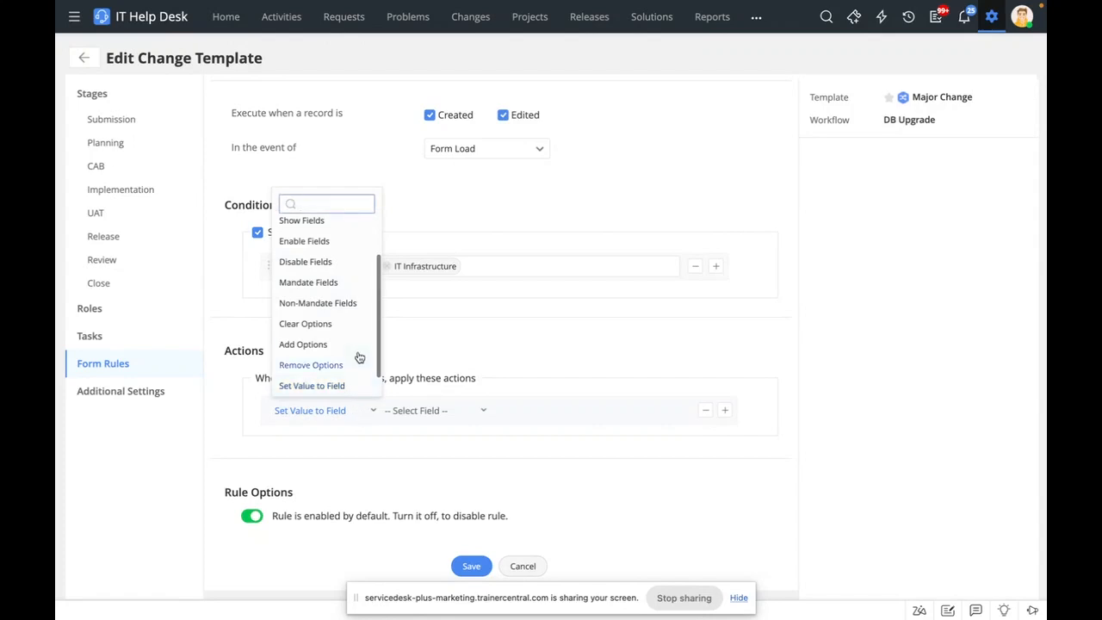
scroll(351, 322, up, 2)
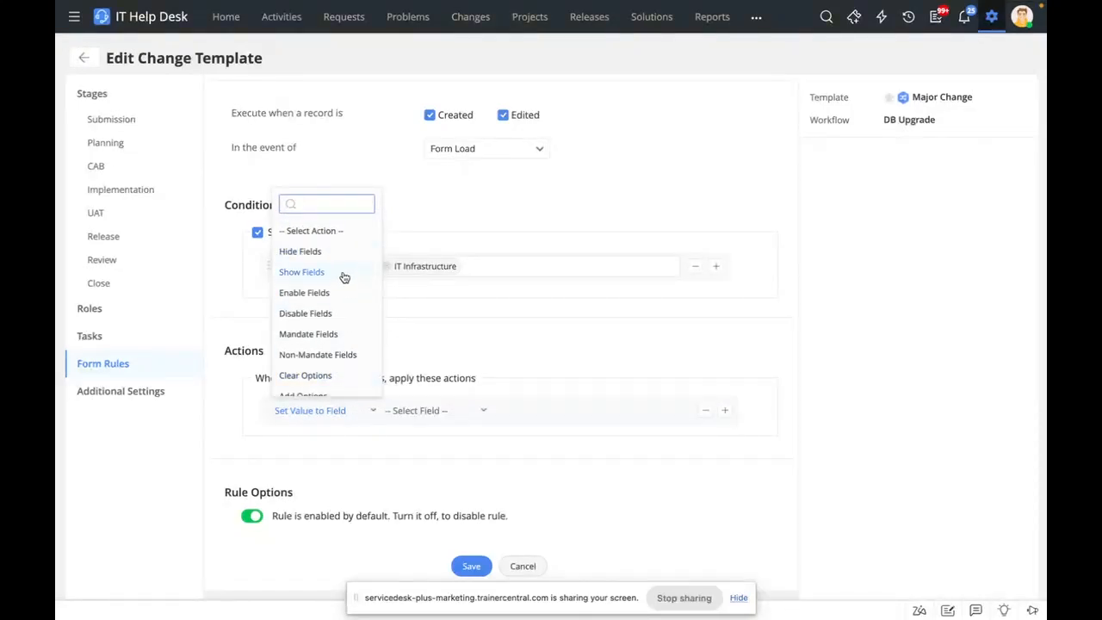
scroll(344, 293, down, 3)
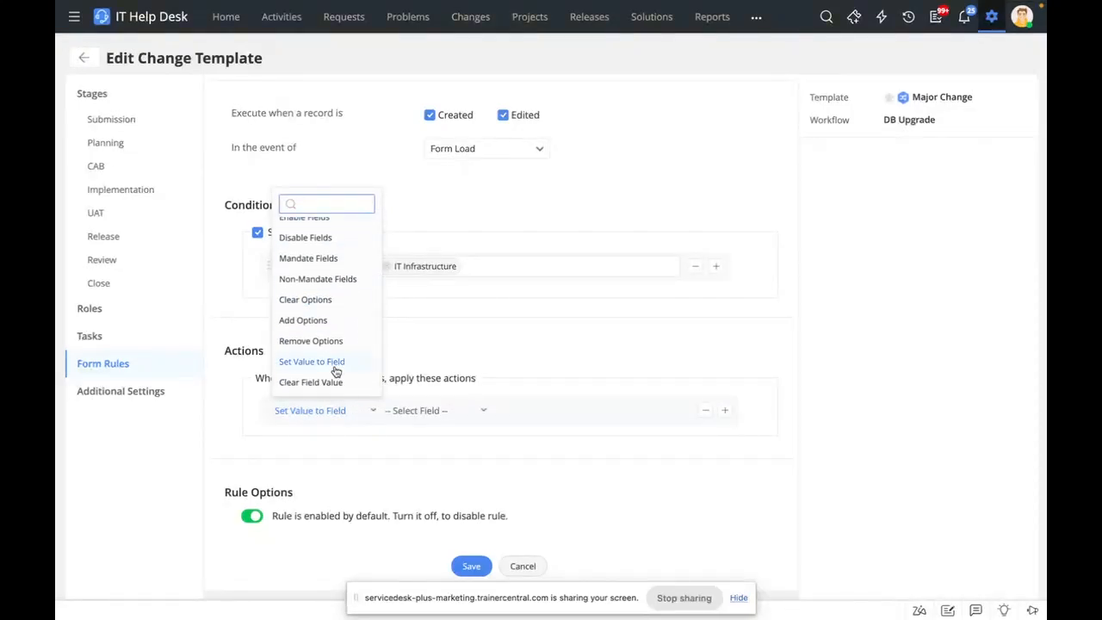
scroll(339, 335, up, 2)
click(424, 327)
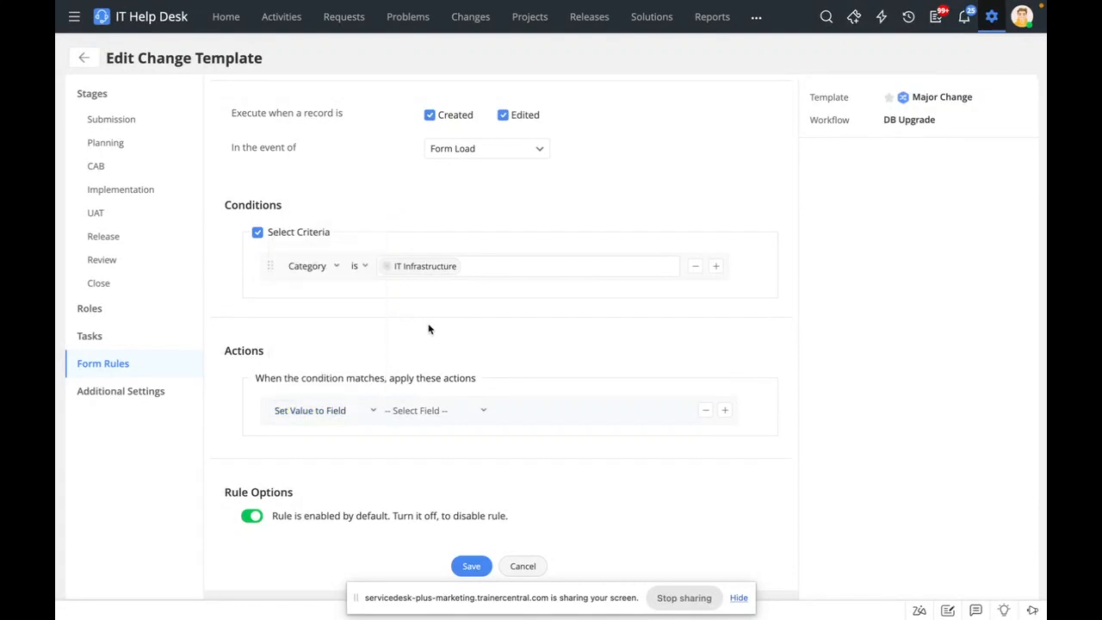
- Make the rule's action set the Change Risk field to Medium
click(440, 412)
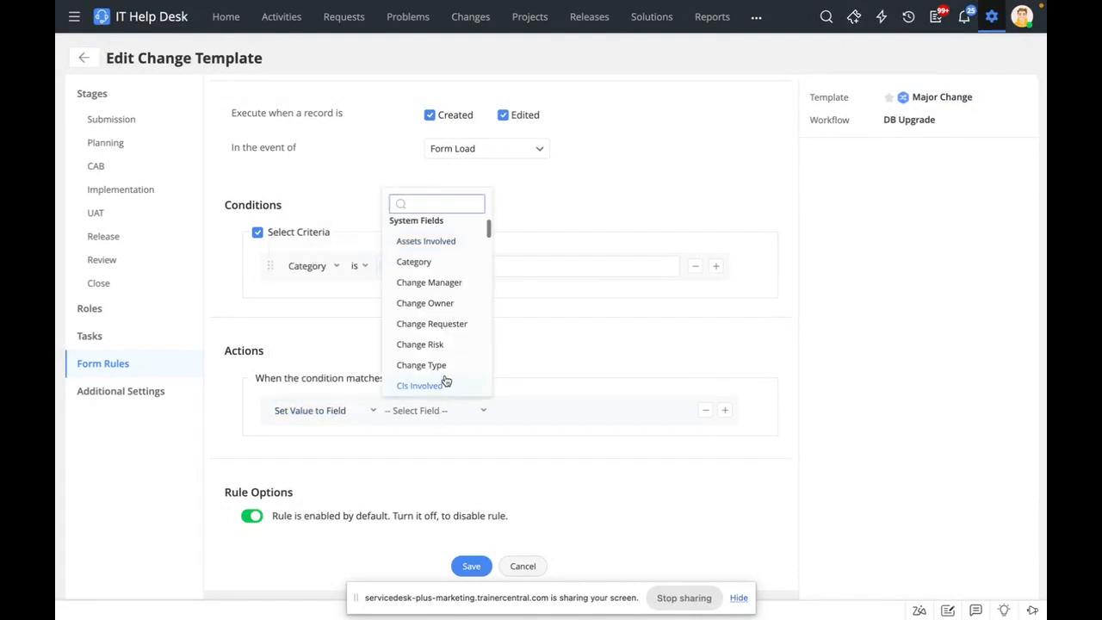
click(422, 344)
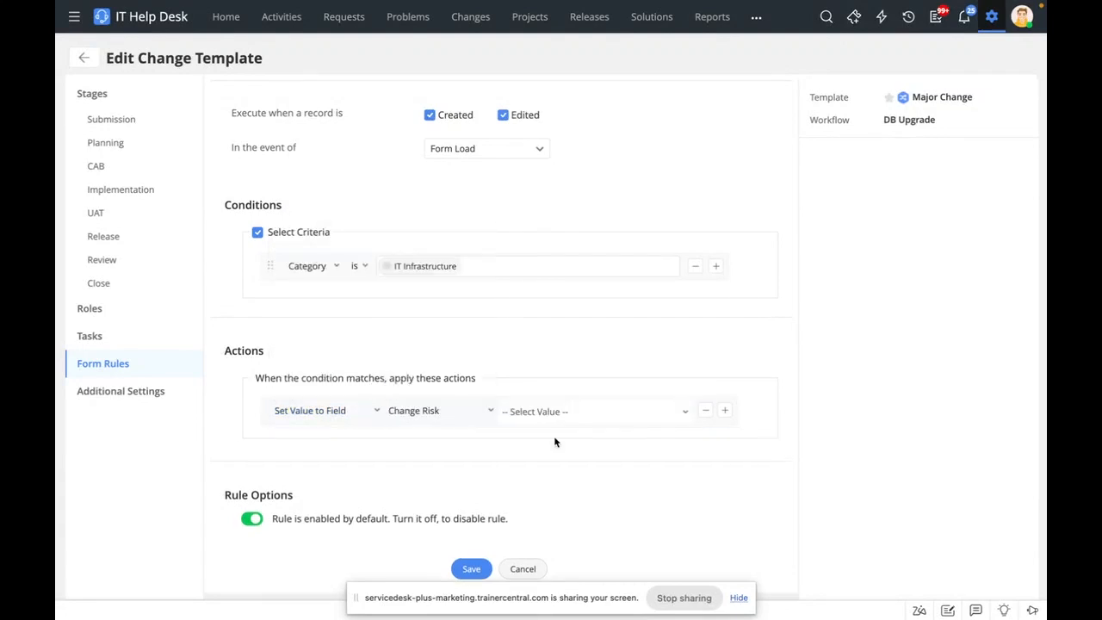
click(585, 414)
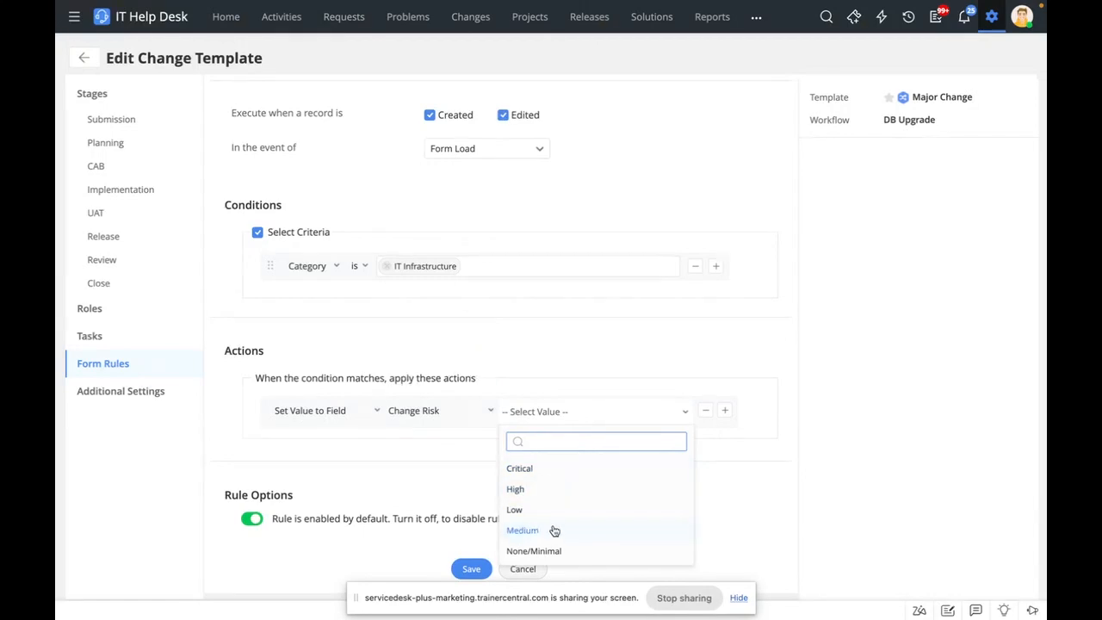
click(553, 529)
click(590, 414)
click(616, 384)
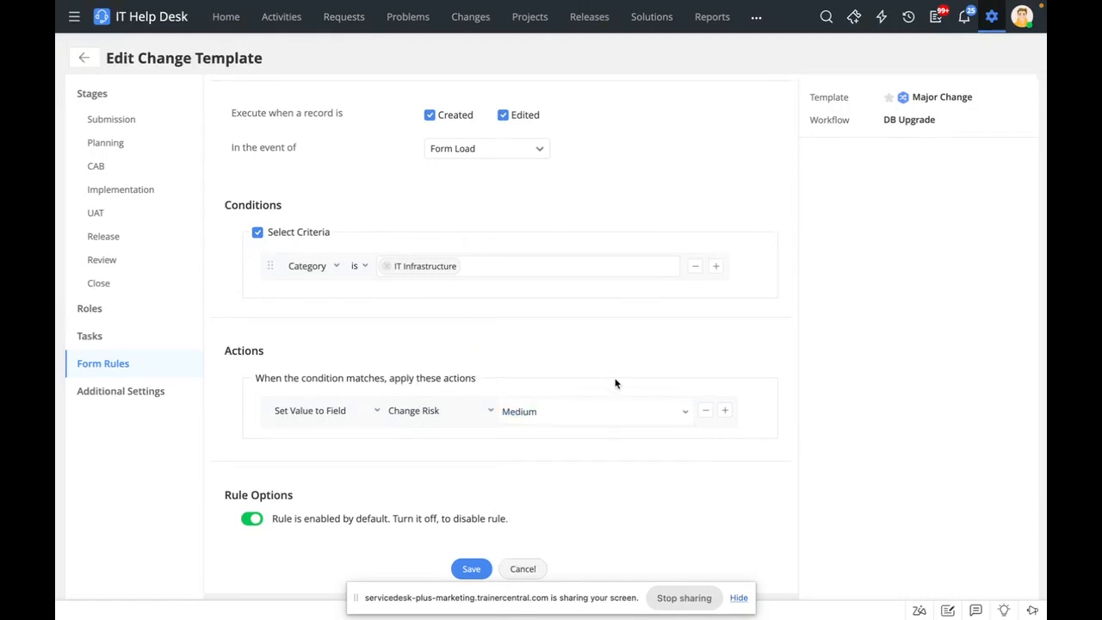
- Add a second action row to the form rule, leaving it empty, and review the available action types
click(725, 411)
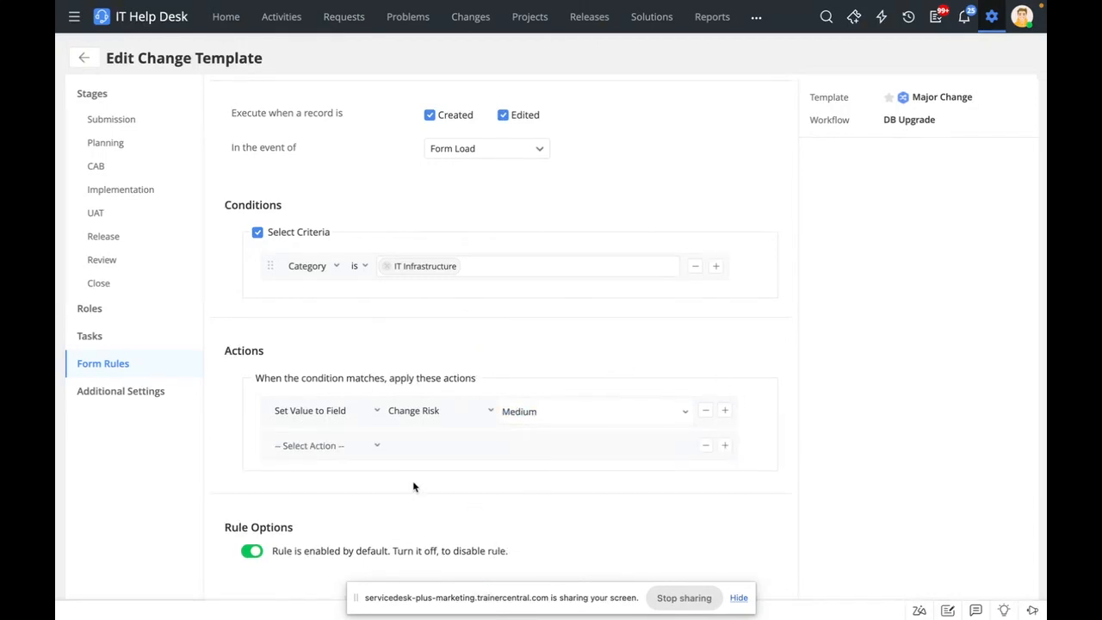
scroll(411, 487, down, 1)
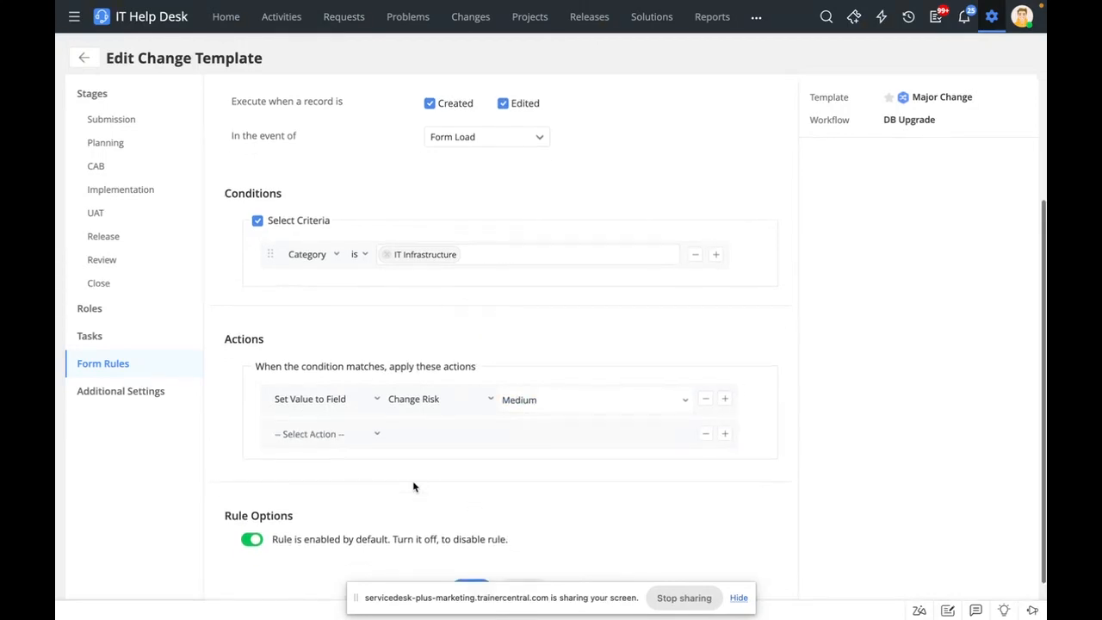
click(347, 378)
scroll(344, 480, down, 1)
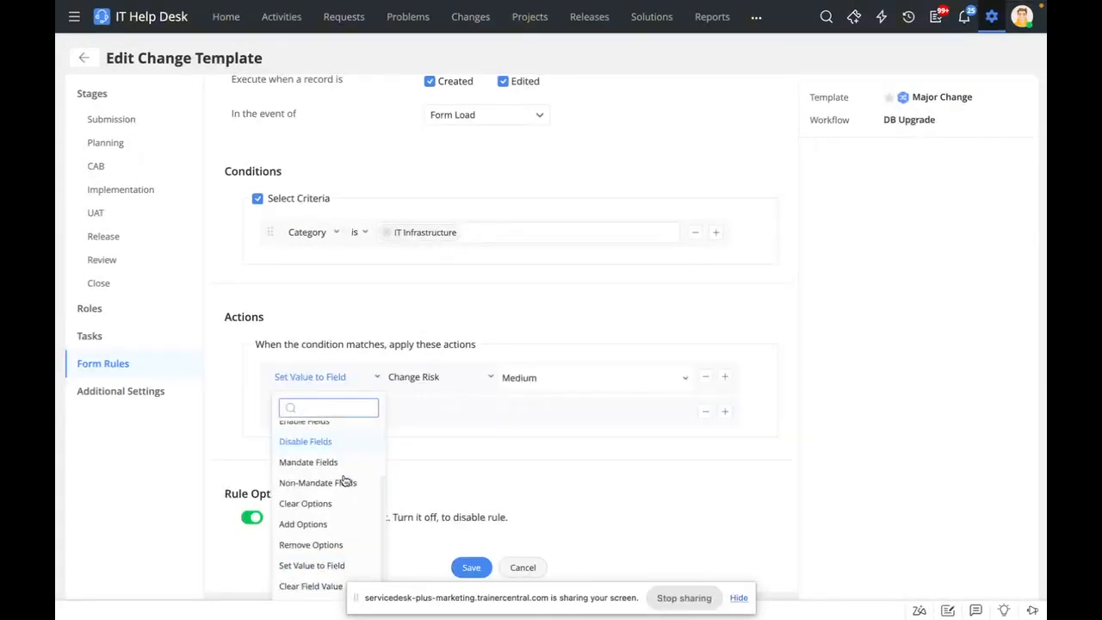
scroll(345, 480, up, 1)
scroll(344, 481, up, 2)
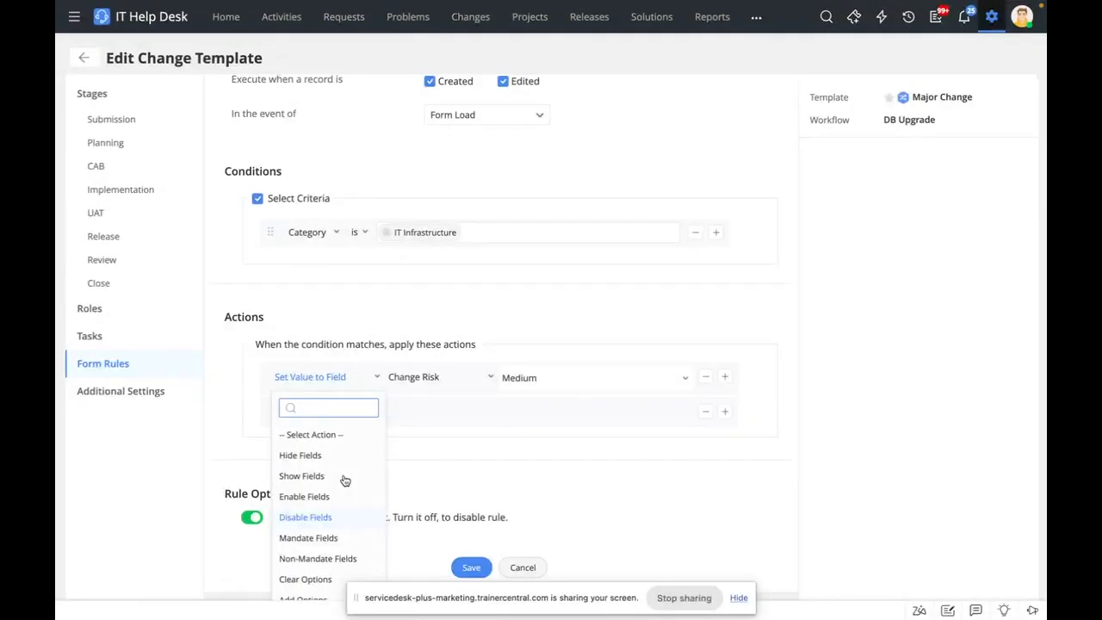
click(495, 315)
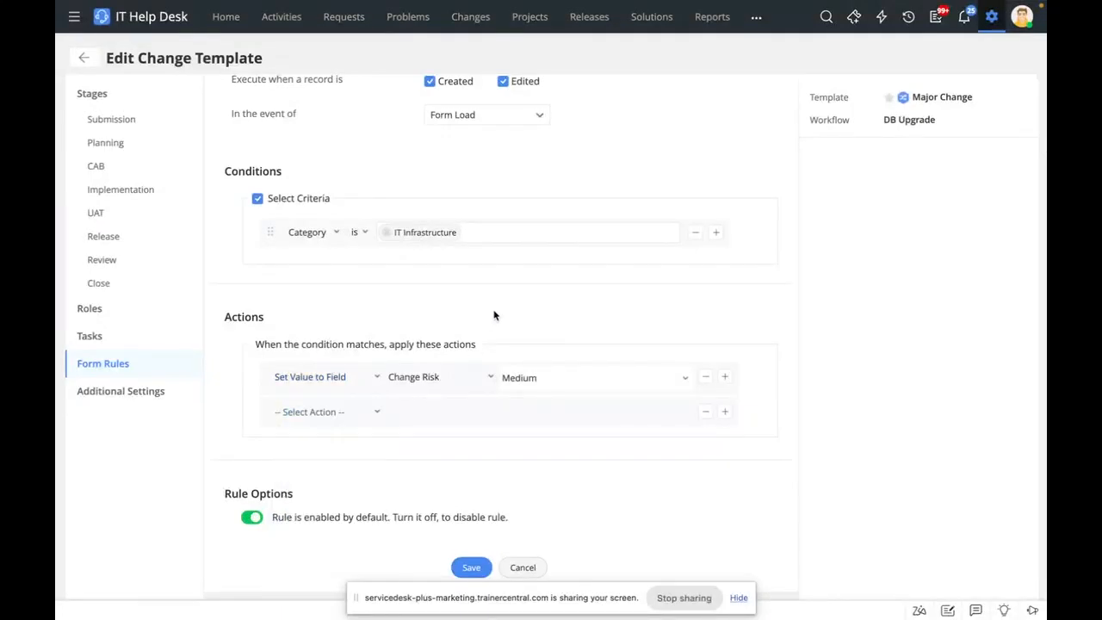
- Try Field Change and Form Submit as the rule's trigger event, accept the removal of unsupported actions, and discard the unsaved rule
scroll(495, 315, up, 2)
click(511, 289)
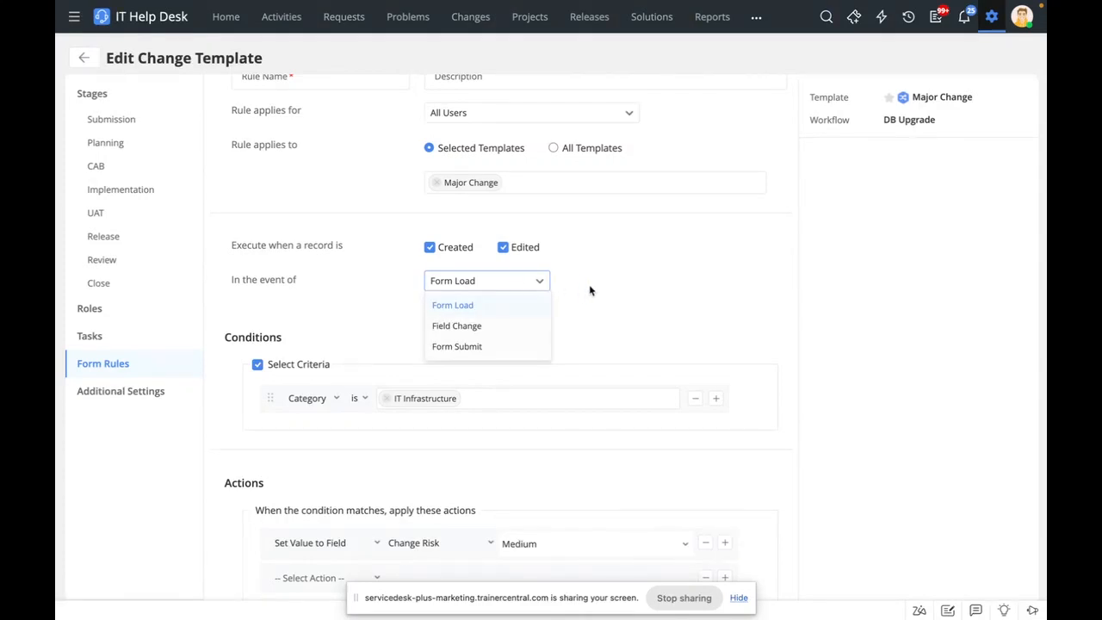
click(522, 334)
click(533, 289)
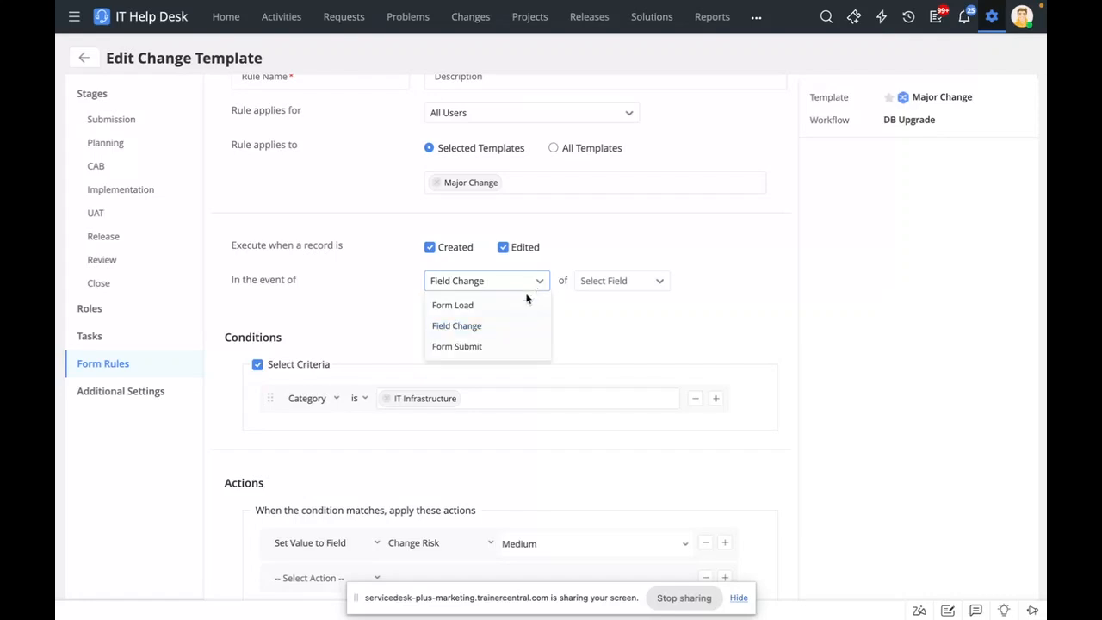
click(508, 345)
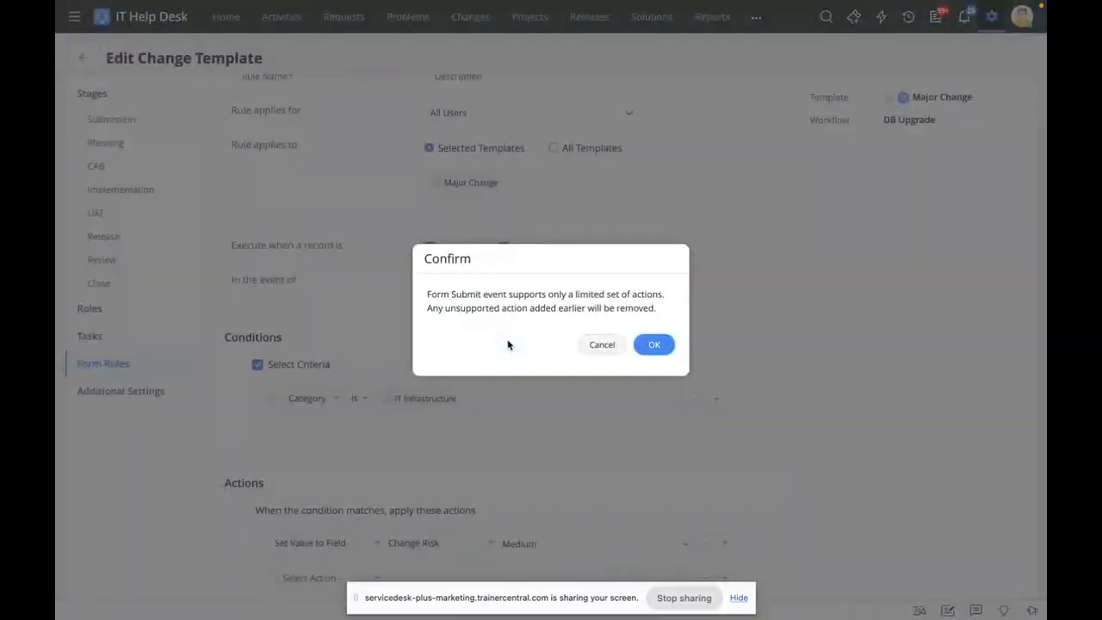
click(654, 344)
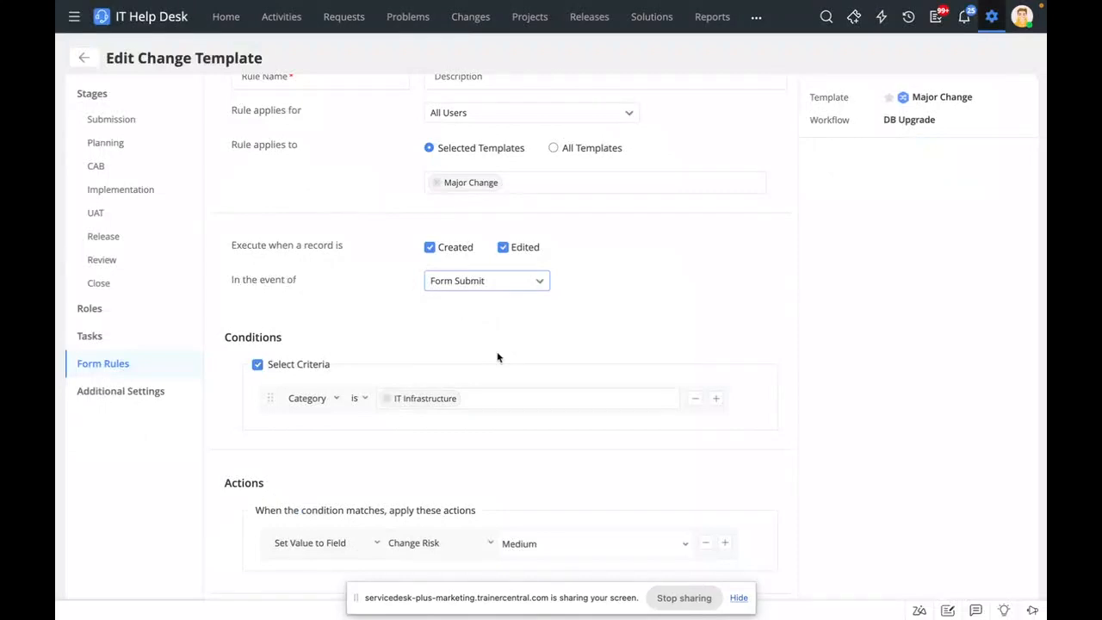
scroll(496, 357, down, 2)
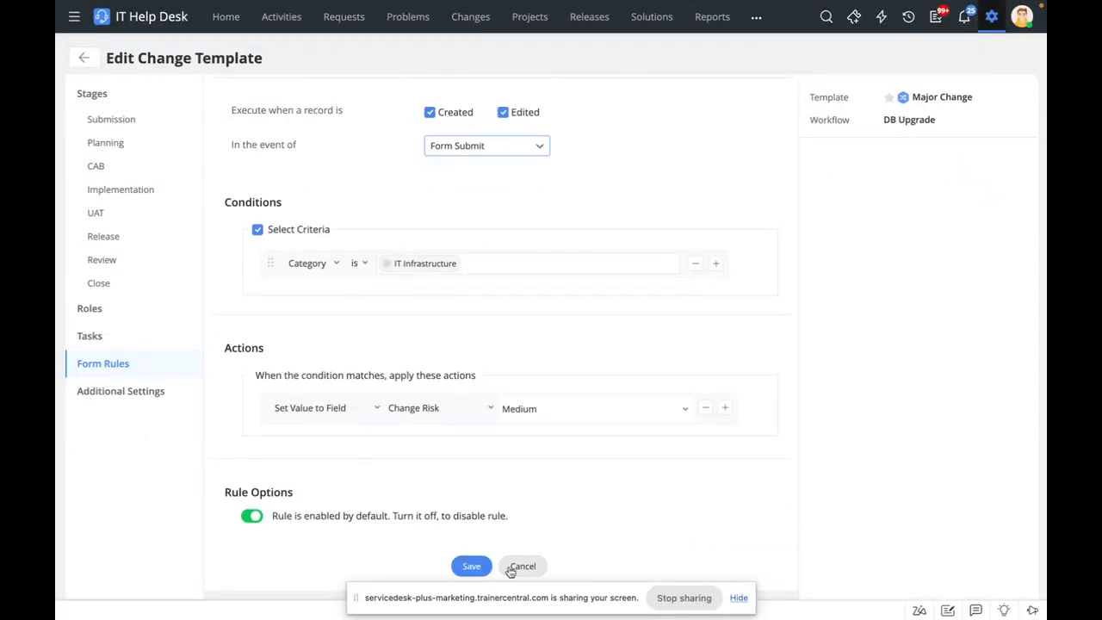
click(521, 566)
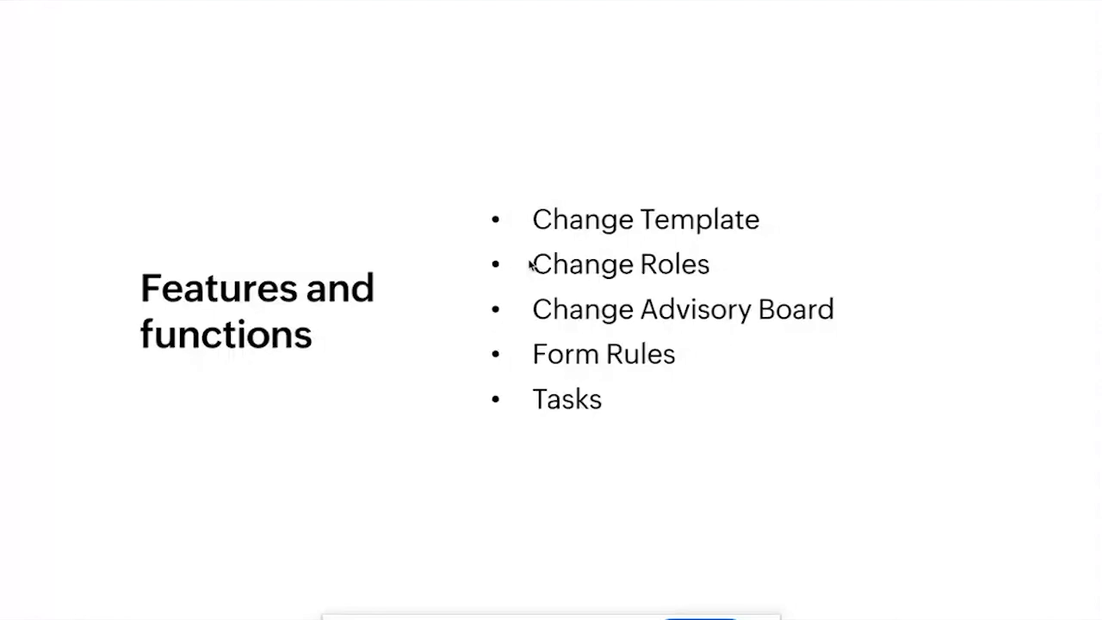
click(529, 265)
click(530, 265)
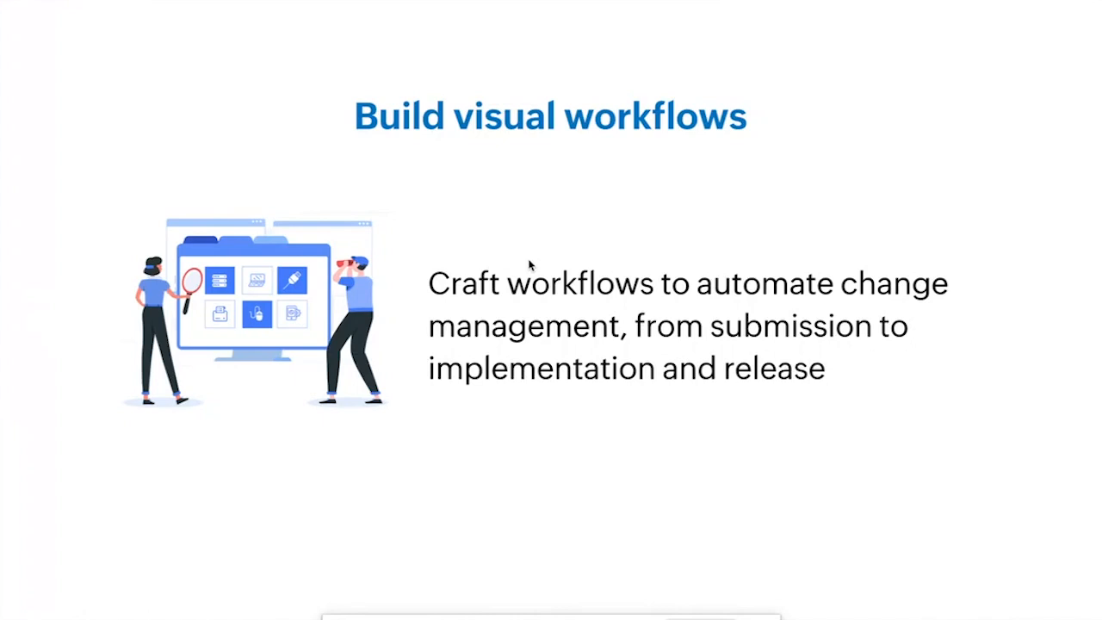
- Switch back to the IT Help Desk and start a new change using the Major Change template
key(super+Tab)
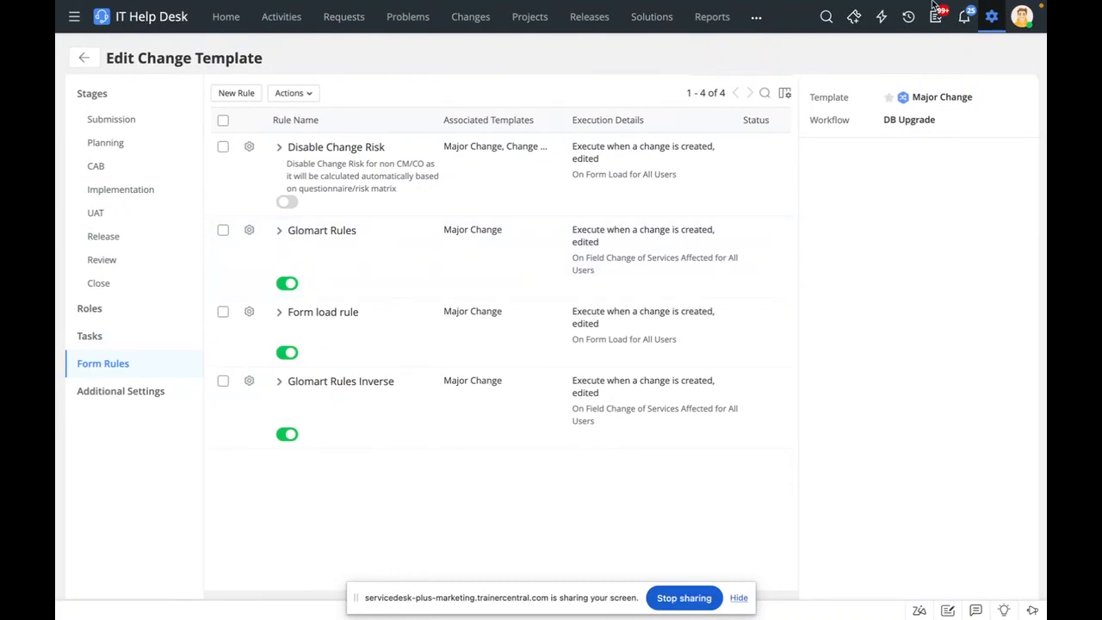
click(469, 21)
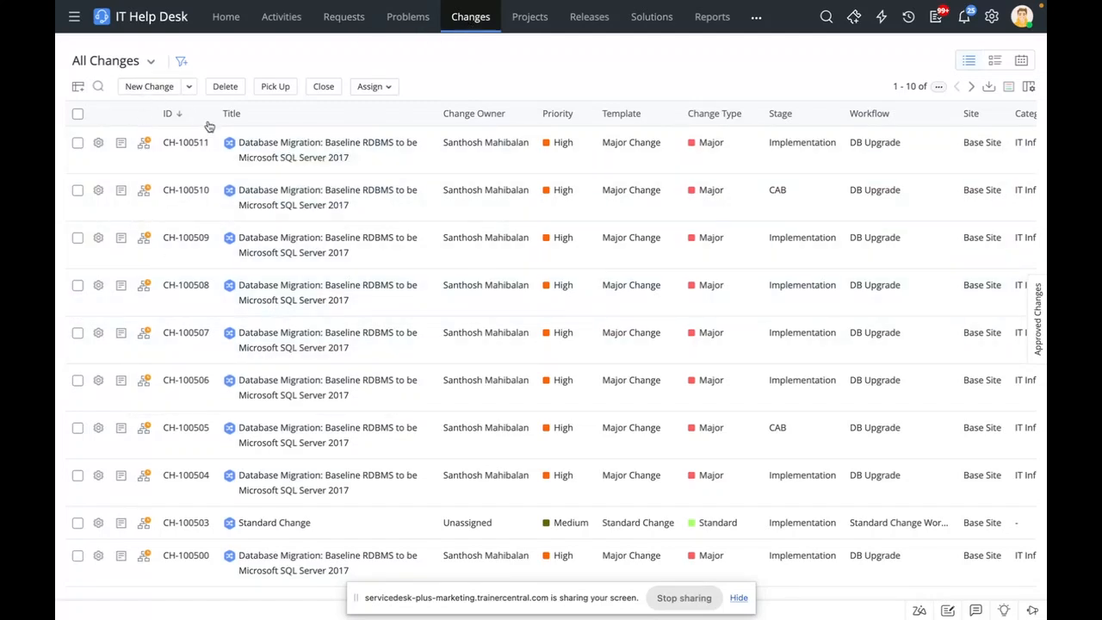
mouse_move(233, 147)
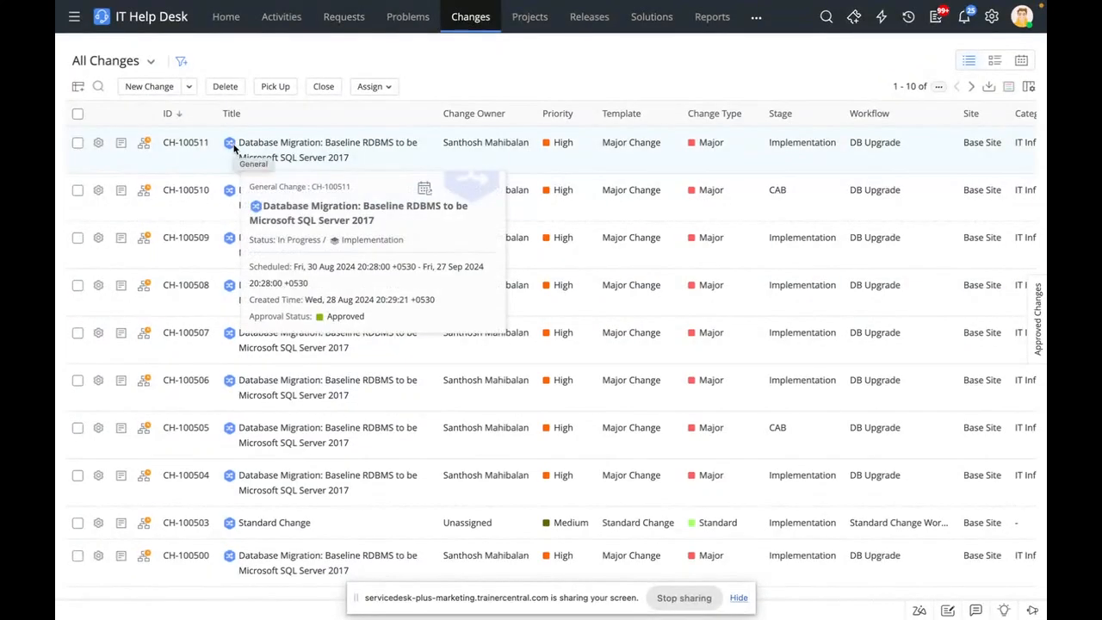
click(138, 88)
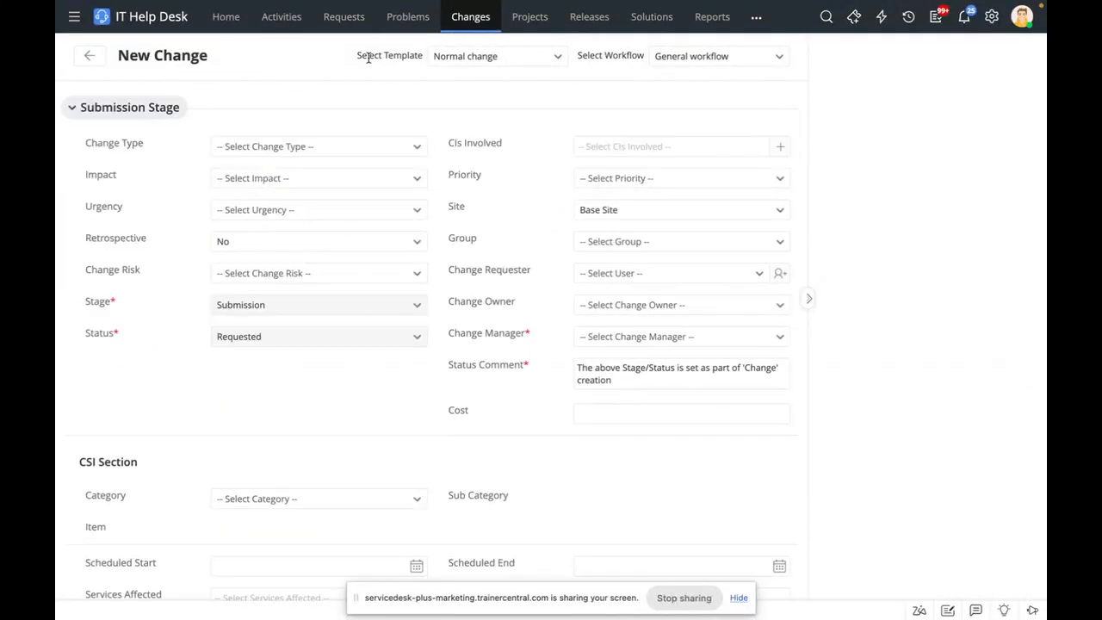
click(555, 61)
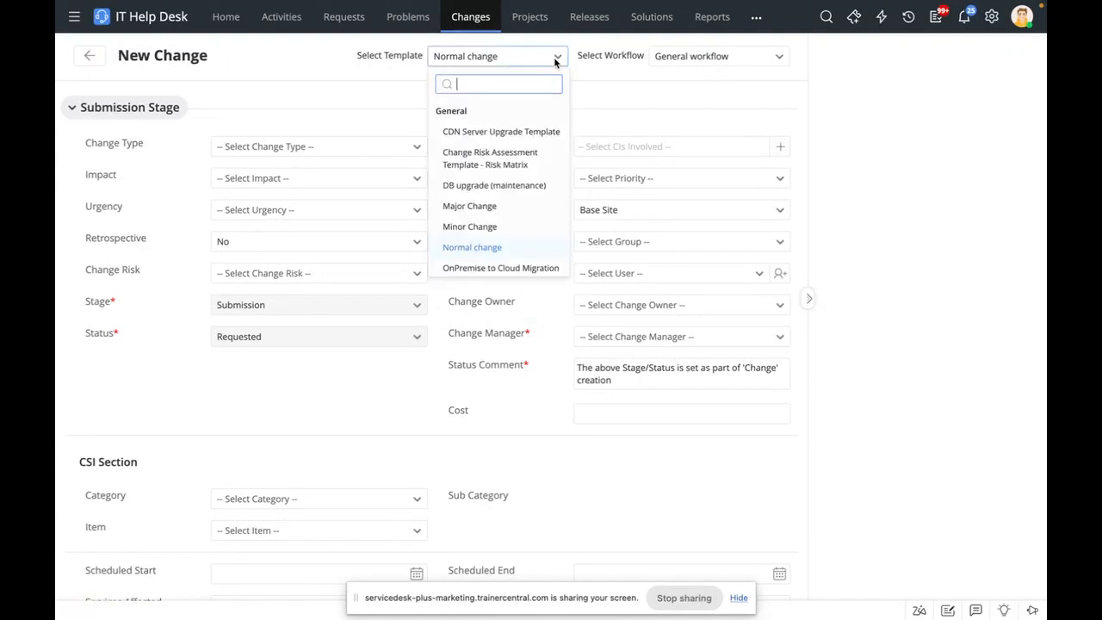
text(major)
click(511, 133)
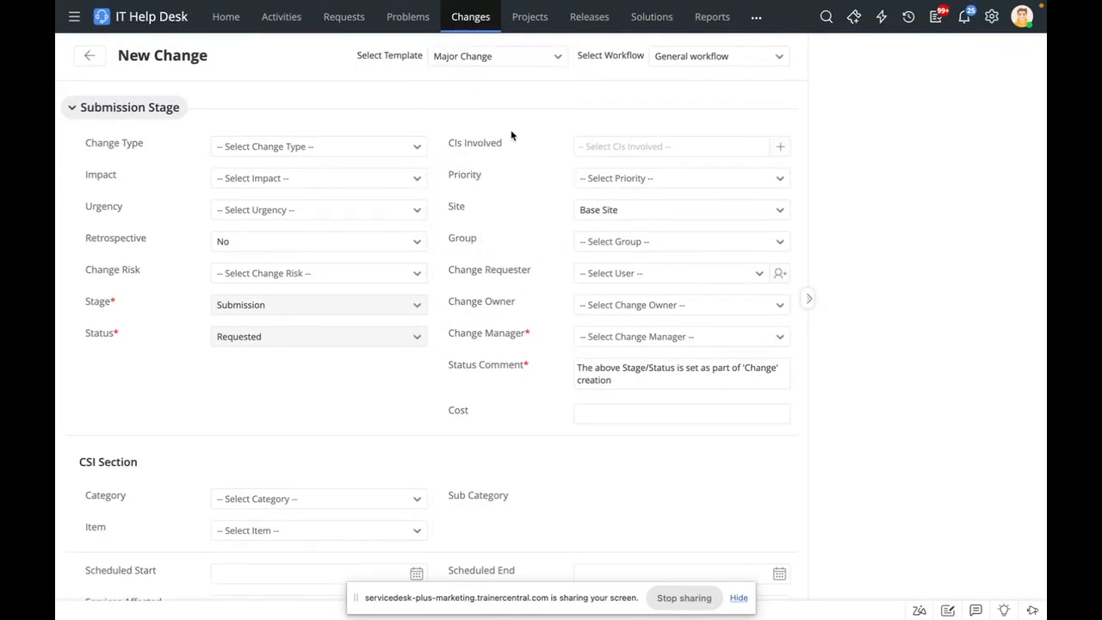
click(523, 58)
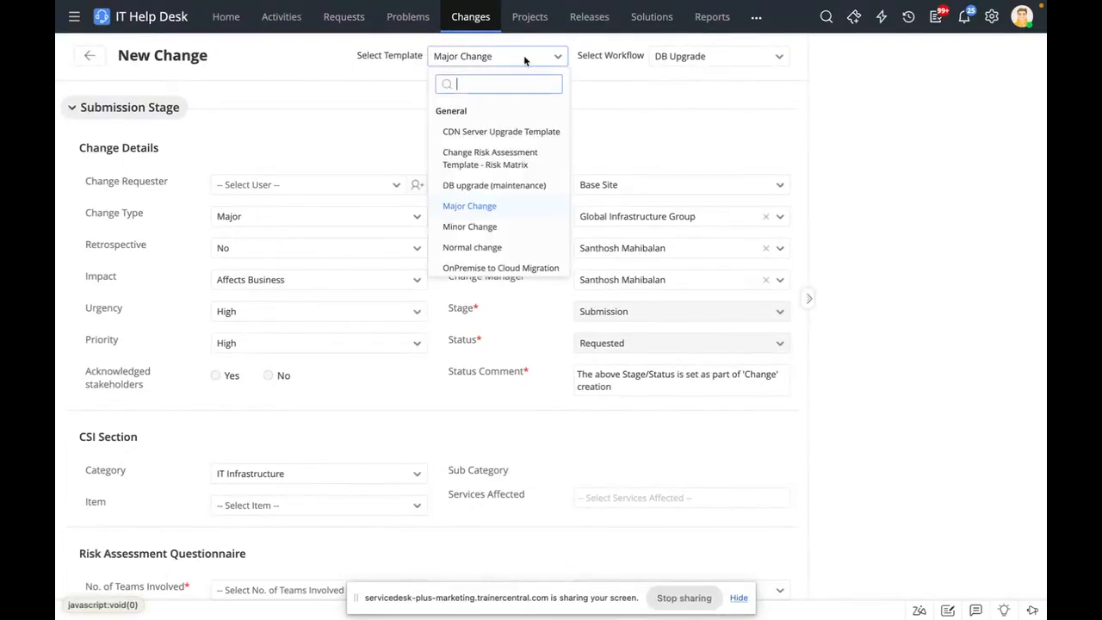
click(665, 98)
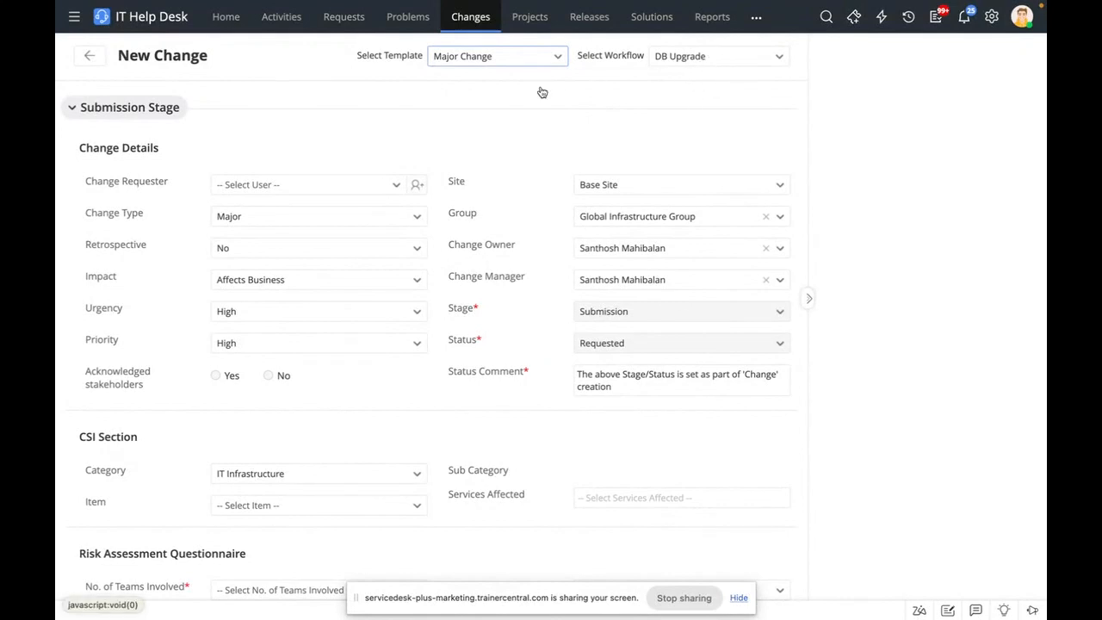
- Fill in the Change Requester field of the new change with the test user
scroll(501, 150, down, 2)
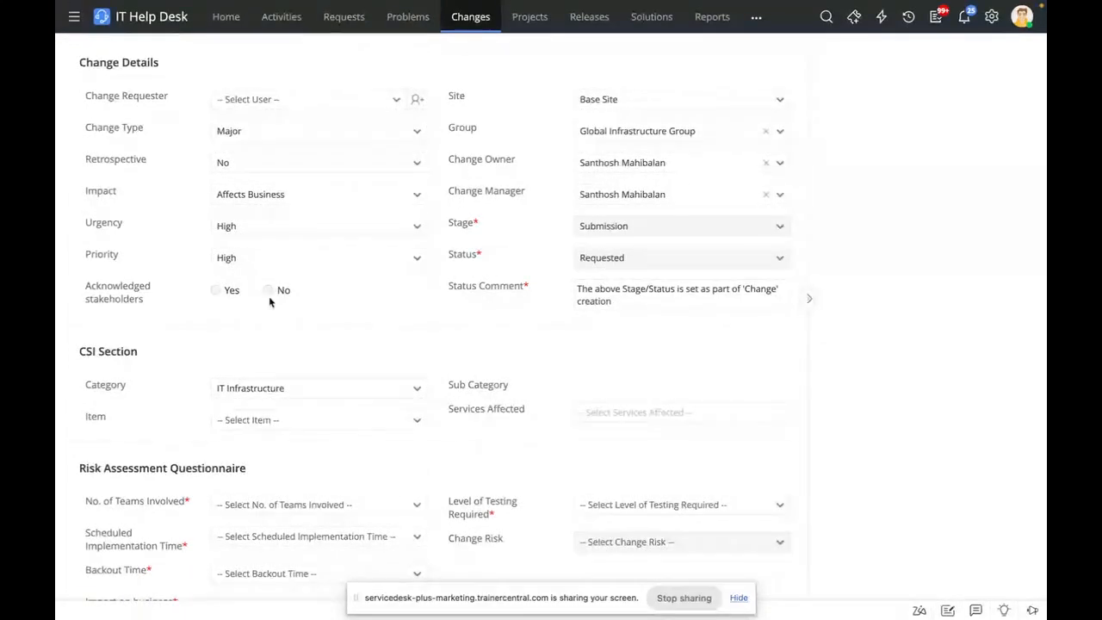
click(317, 103)
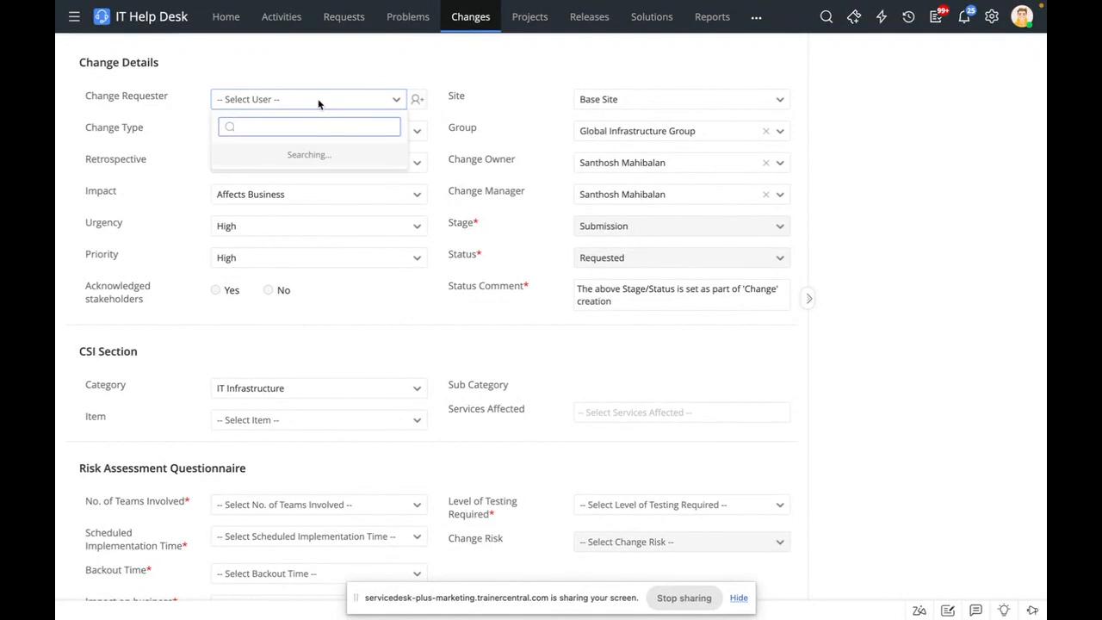
text(ash)
key(Return)
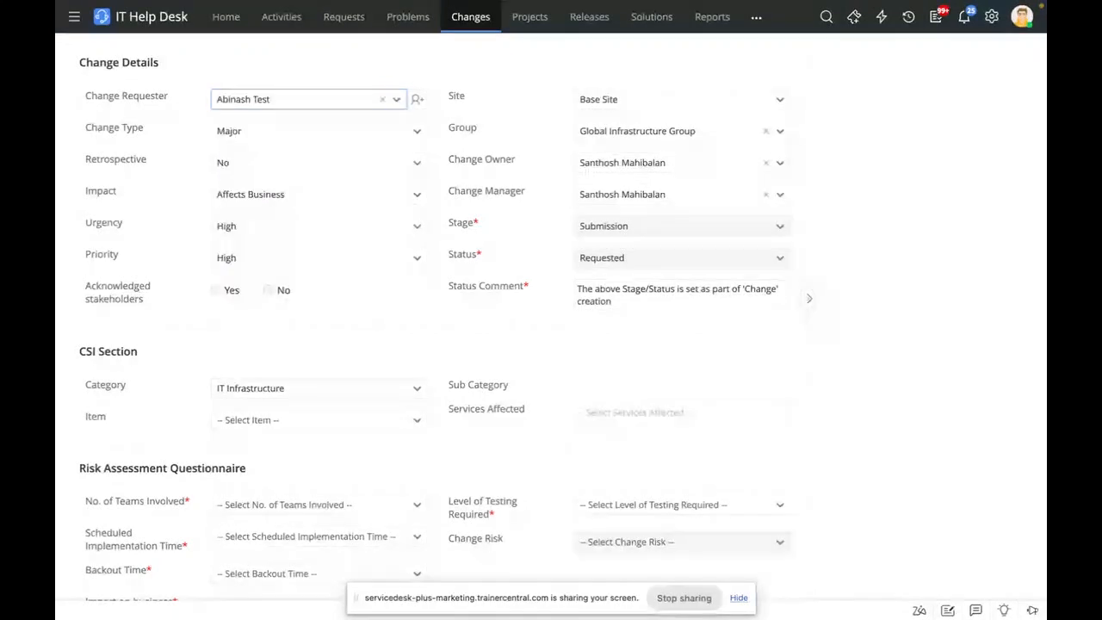
scroll(344, 305, down, 3)
scroll(345, 312, down, 1)
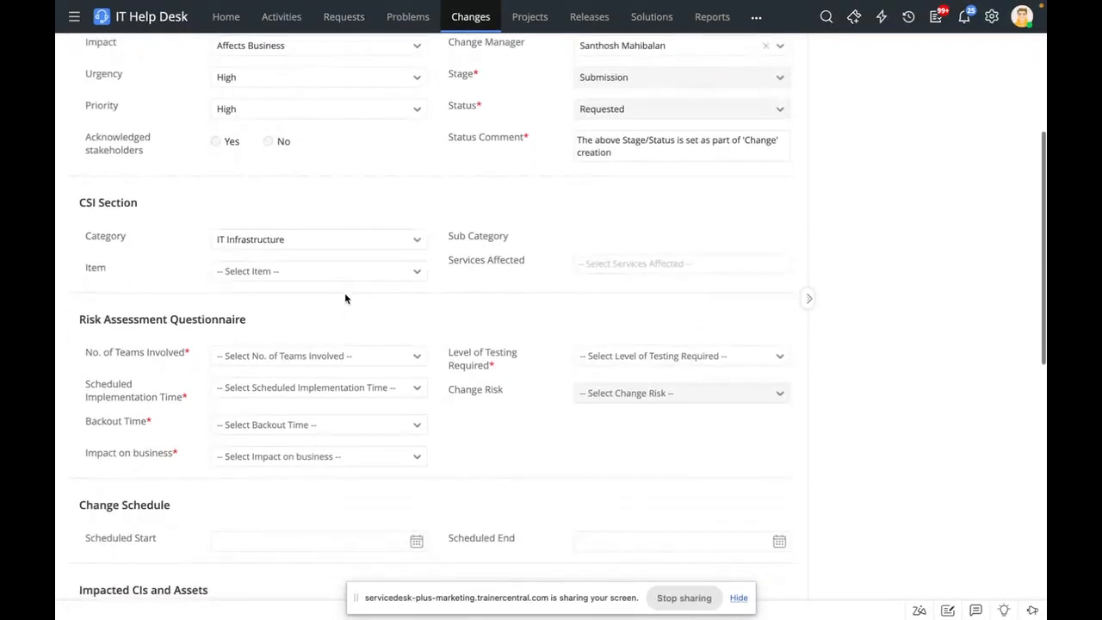
click(647, 266)
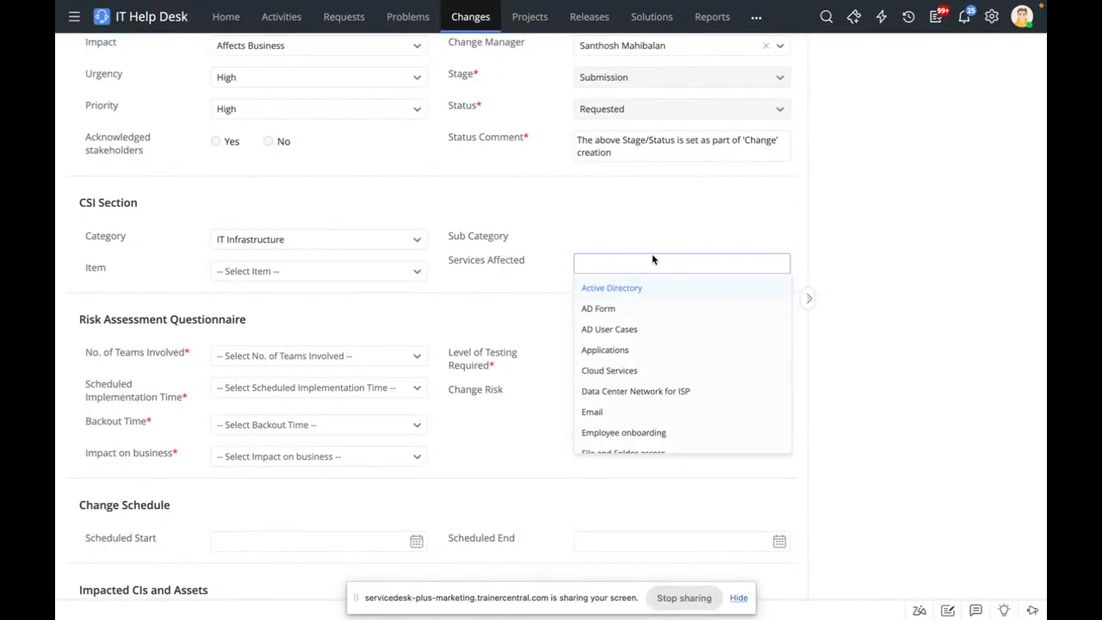
text(da)
key(Return)
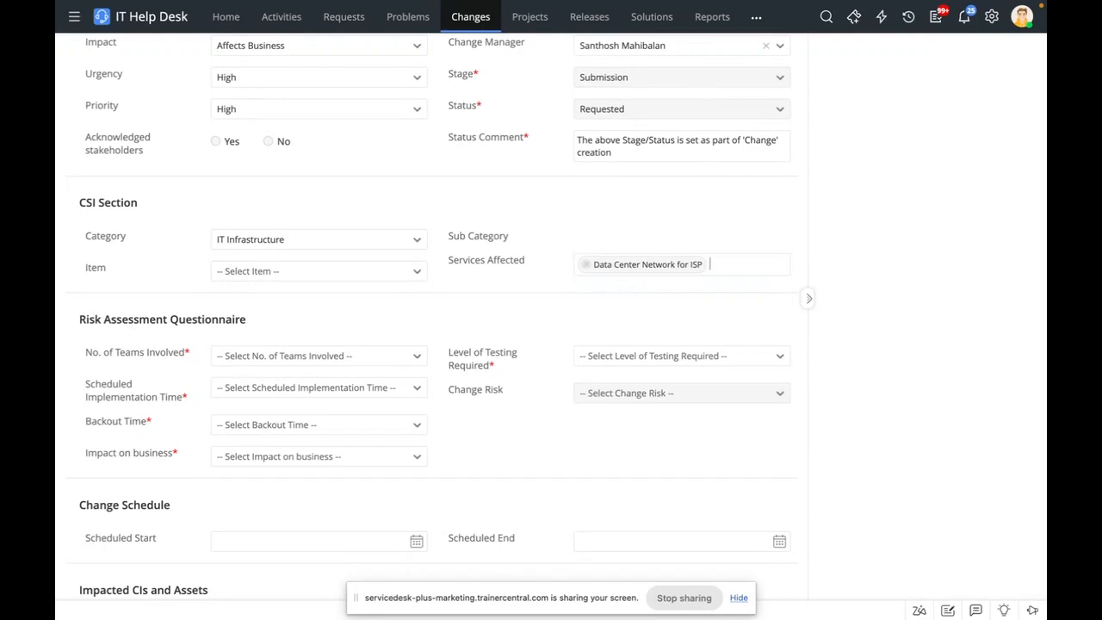
click(586, 265)
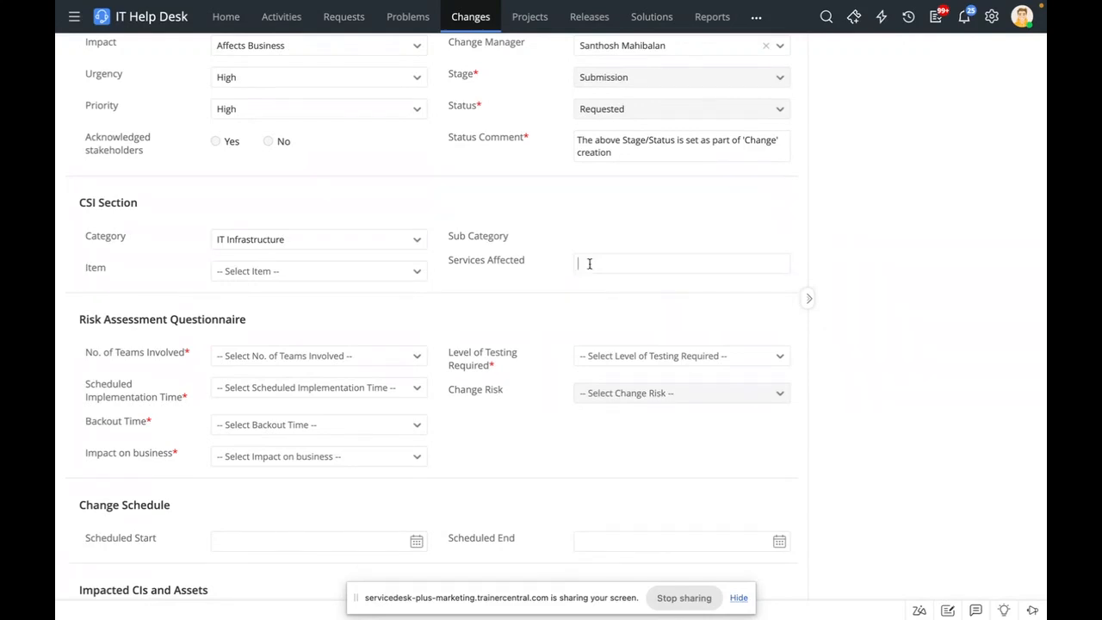
- Add Intranet, Cloud Services and Applications to the change's Services Affected field
text(intra)
key(Return)
text(net ne)
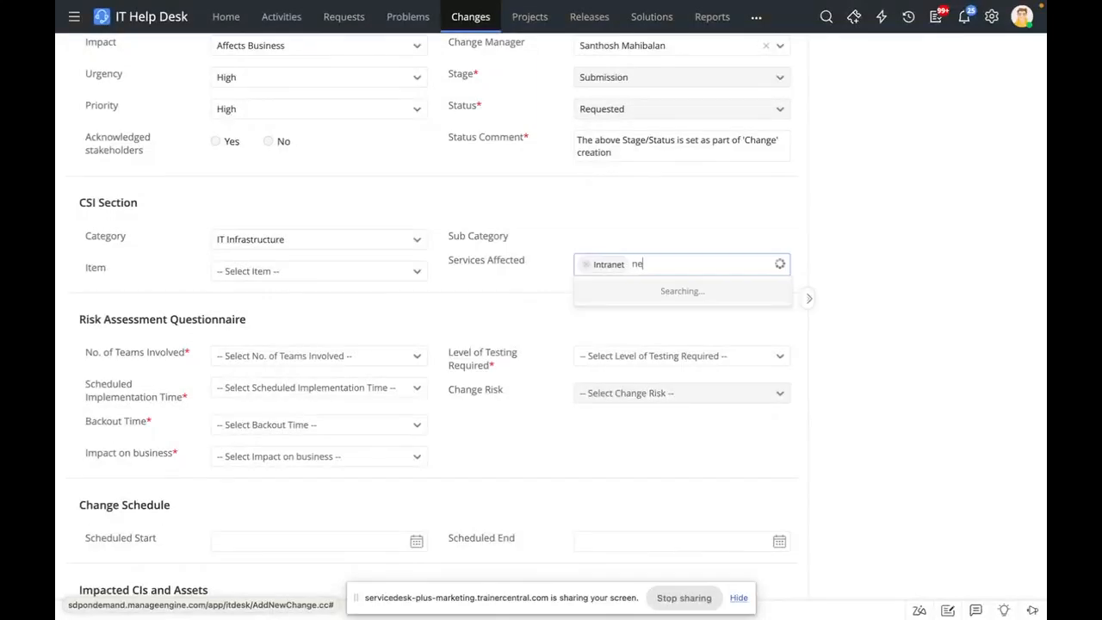
key(BackSpace)
key(BackSpace)
key(BackSpace)
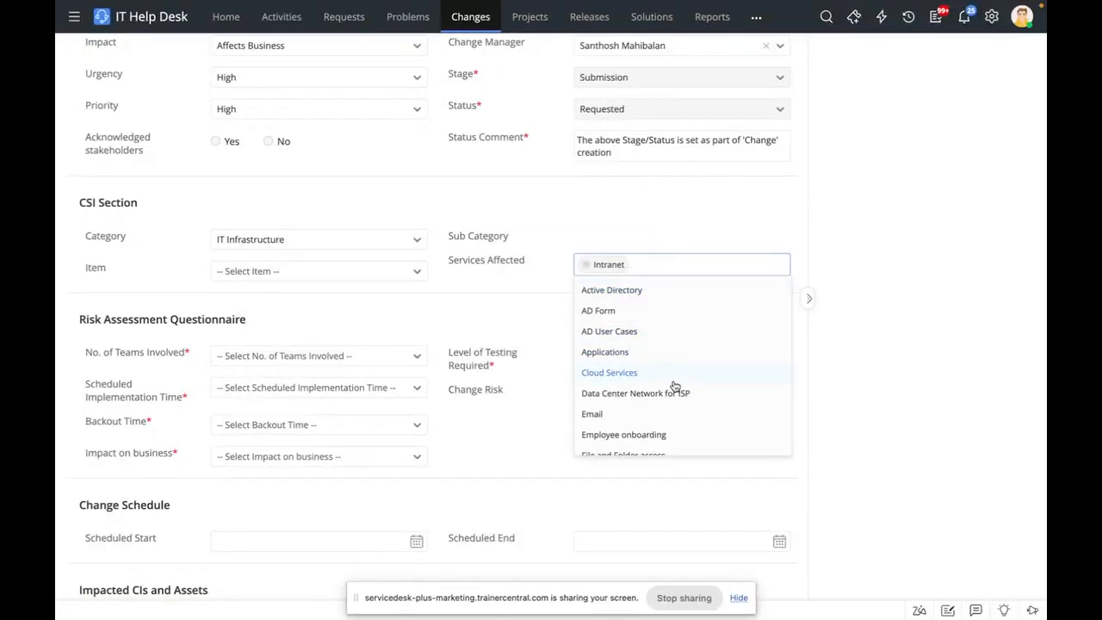
click(674, 382)
click(651, 352)
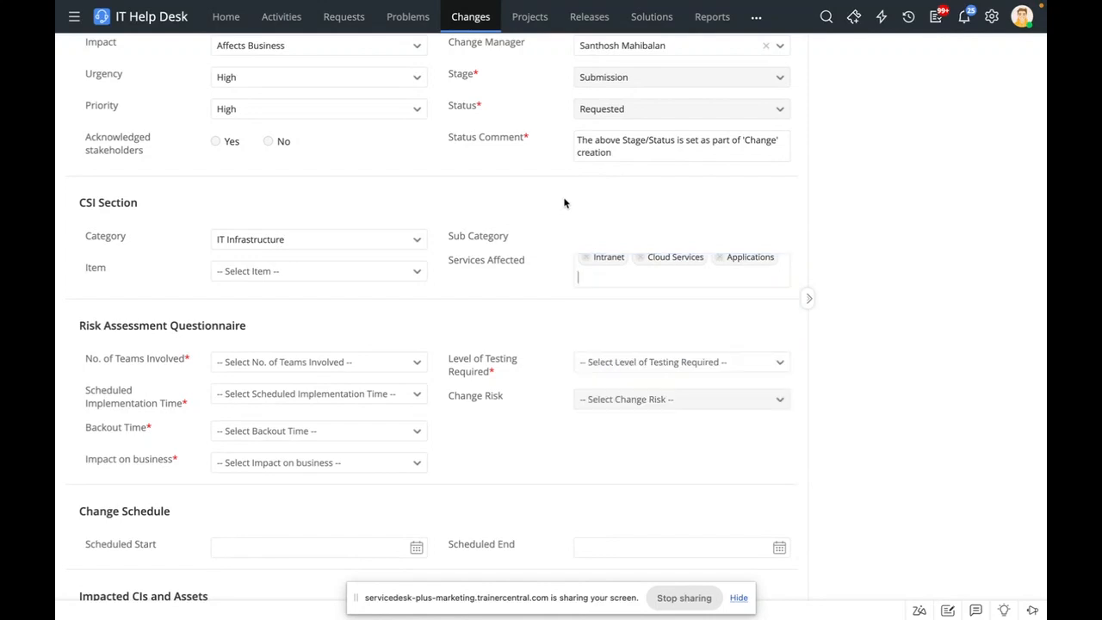
- In the risk assessment questionnaire, set No. of Teams Involved to 5 or more and Scheduled Implementation Time to More than a month less than a Quarter
scroll(511, 266, down, 1)
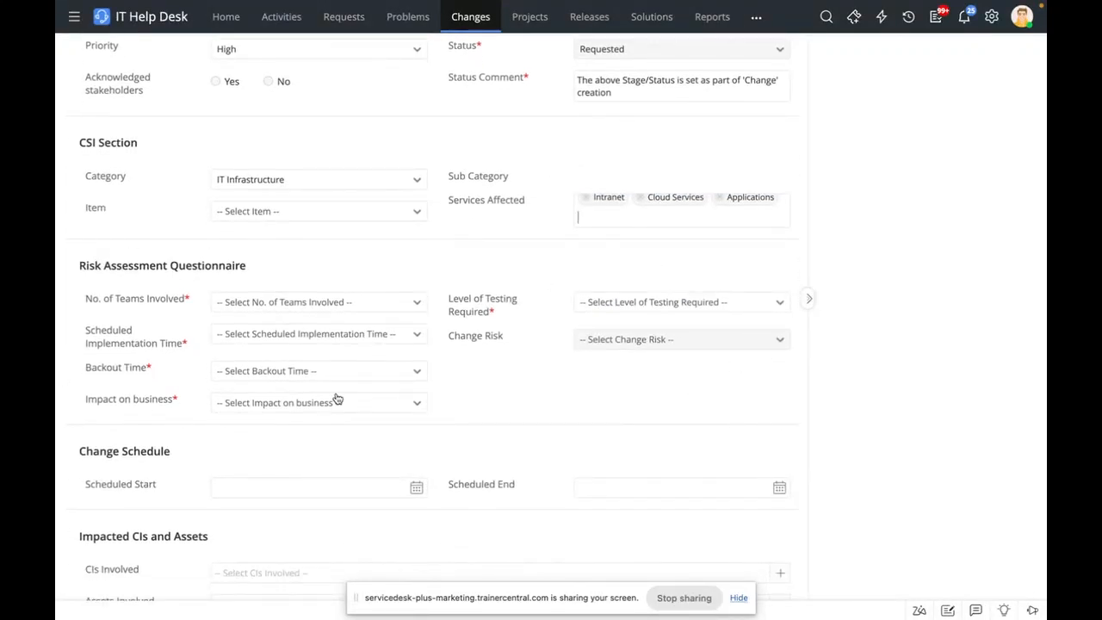
click(351, 302)
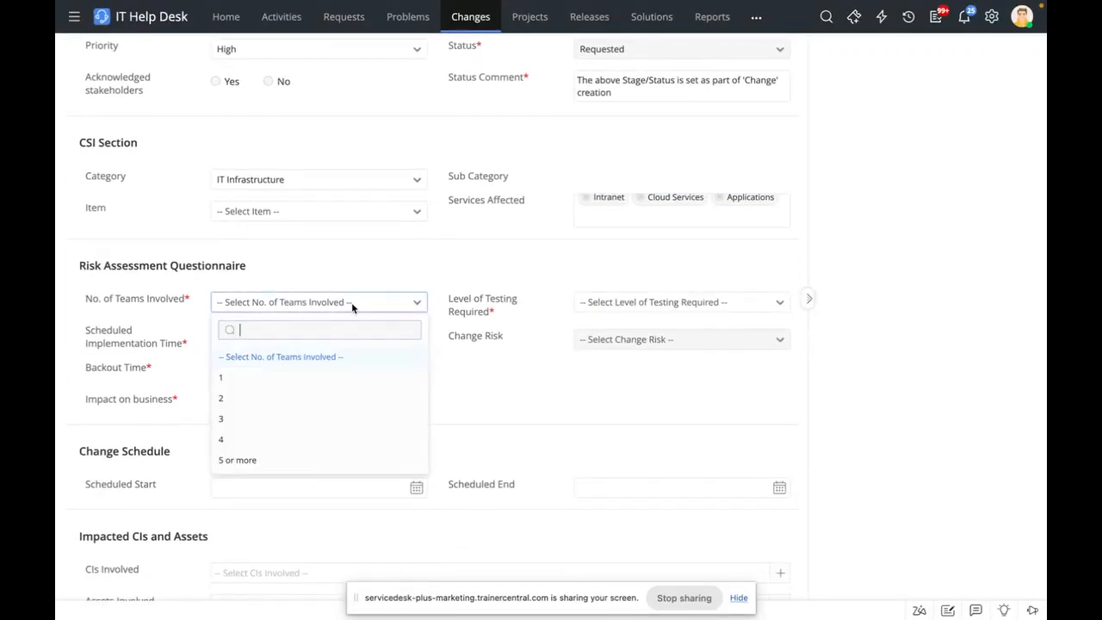
click(311, 459)
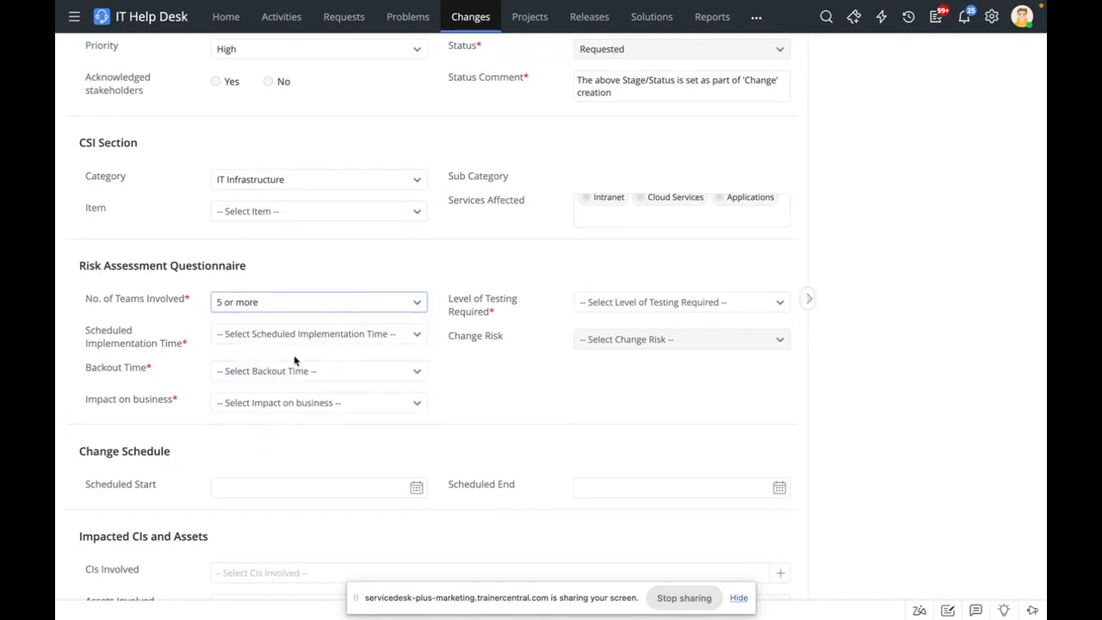
click(297, 334)
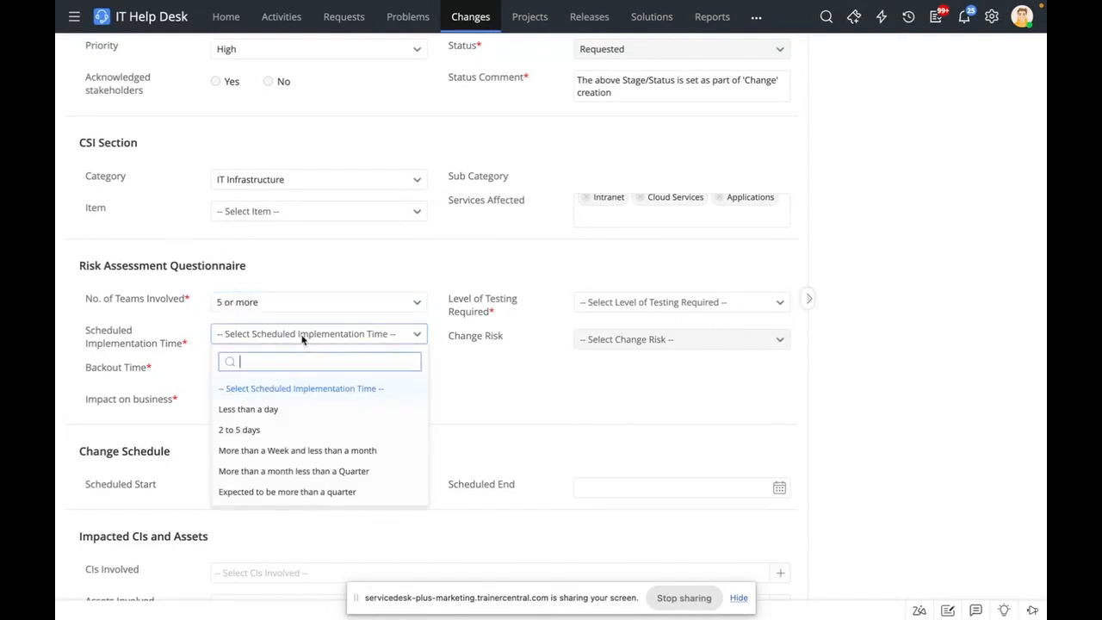
click(289, 476)
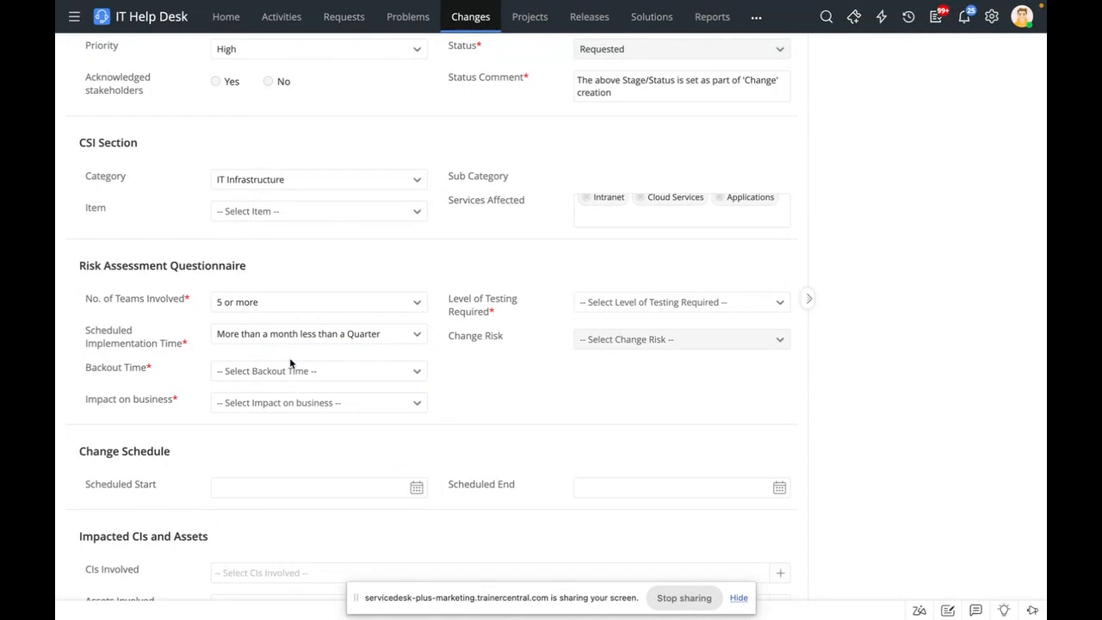
- Set Backout Time to the outage of more than a hour option and Impact on business to Major glitch for active users
click(290, 368)
click(285, 537)
click(290, 402)
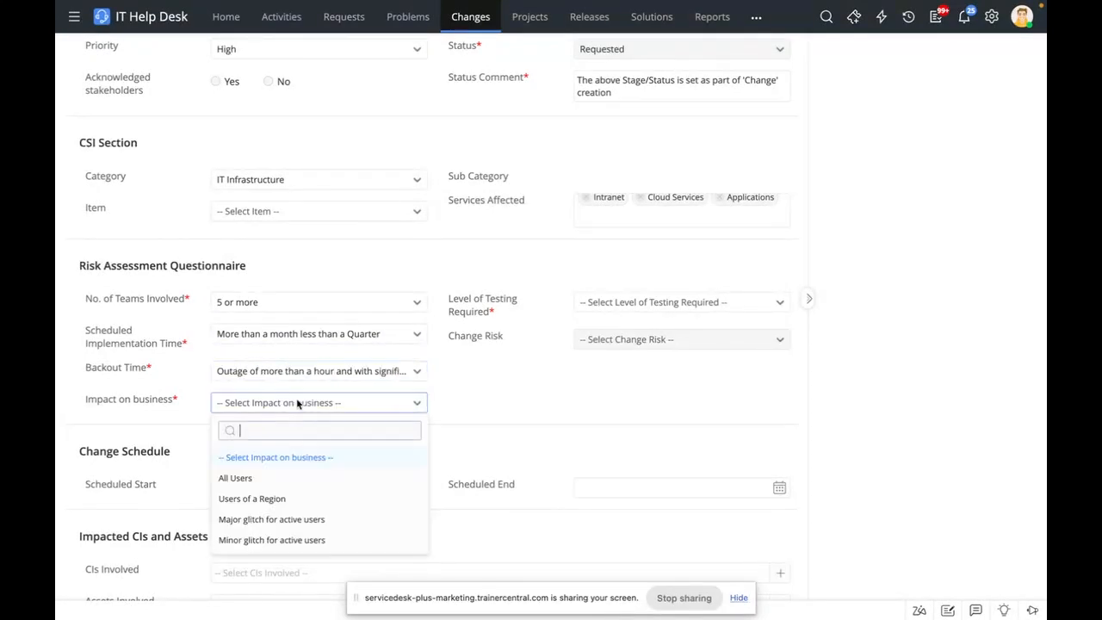
click(283, 521)
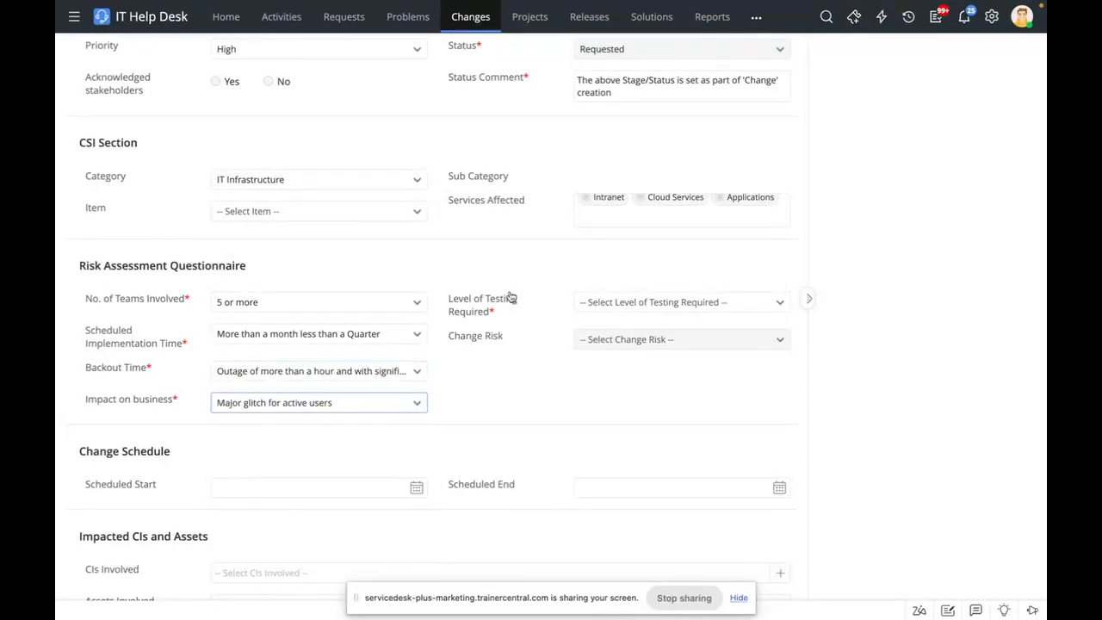
- Set Level of Testing Required to Unit Testing, Quality Assurance and User Acceptance
click(678, 307)
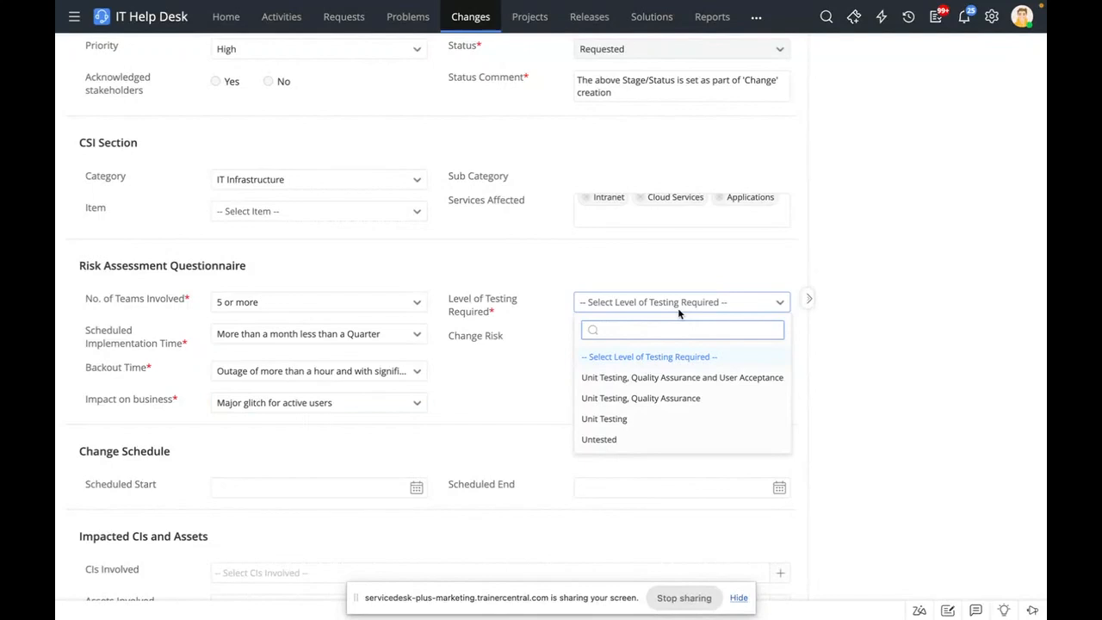
click(637, 379)
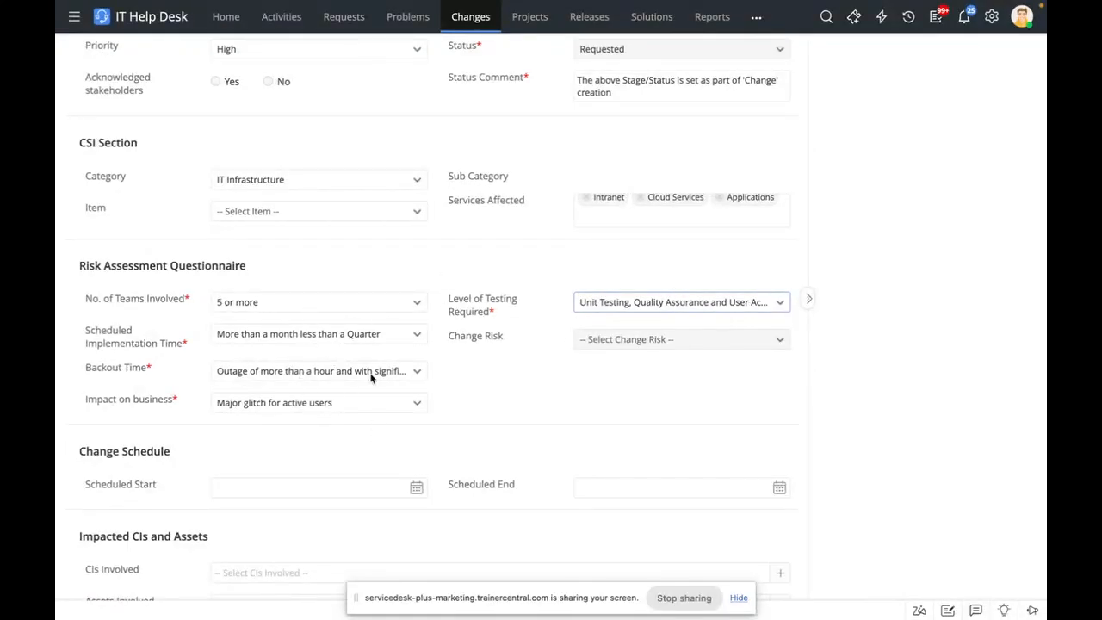
scroll(253, 494, down, 5)
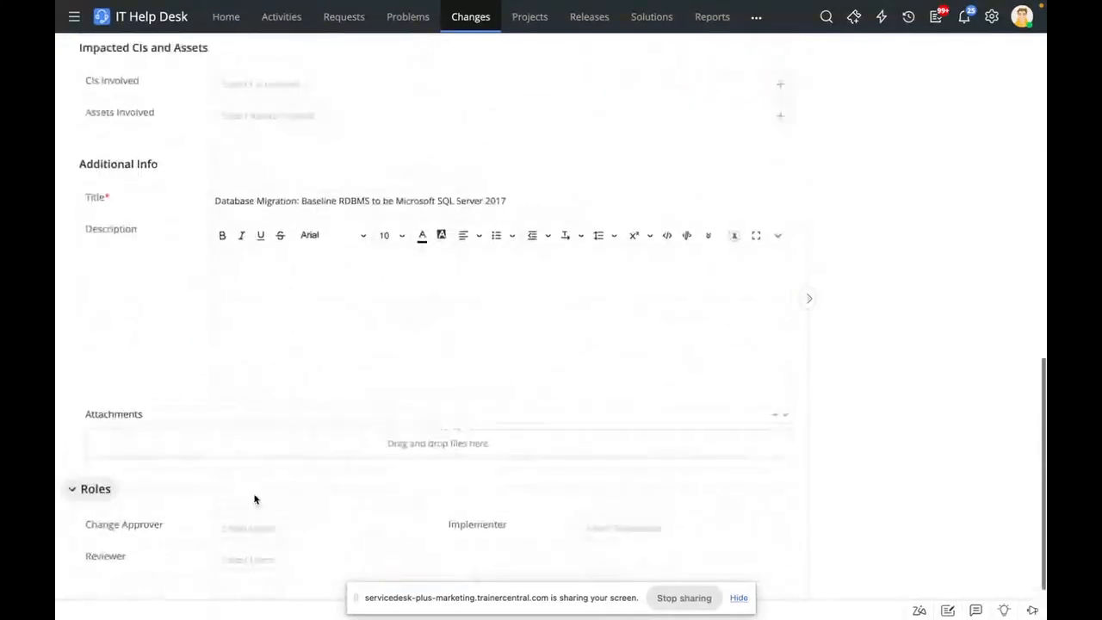
- Set the change's Scheduled Start to 30 Aug 2024 21:55 and Scheduled End to 5 Sep 2024 21:55
scroll(254, 499, up, 2)
click(417, 203)
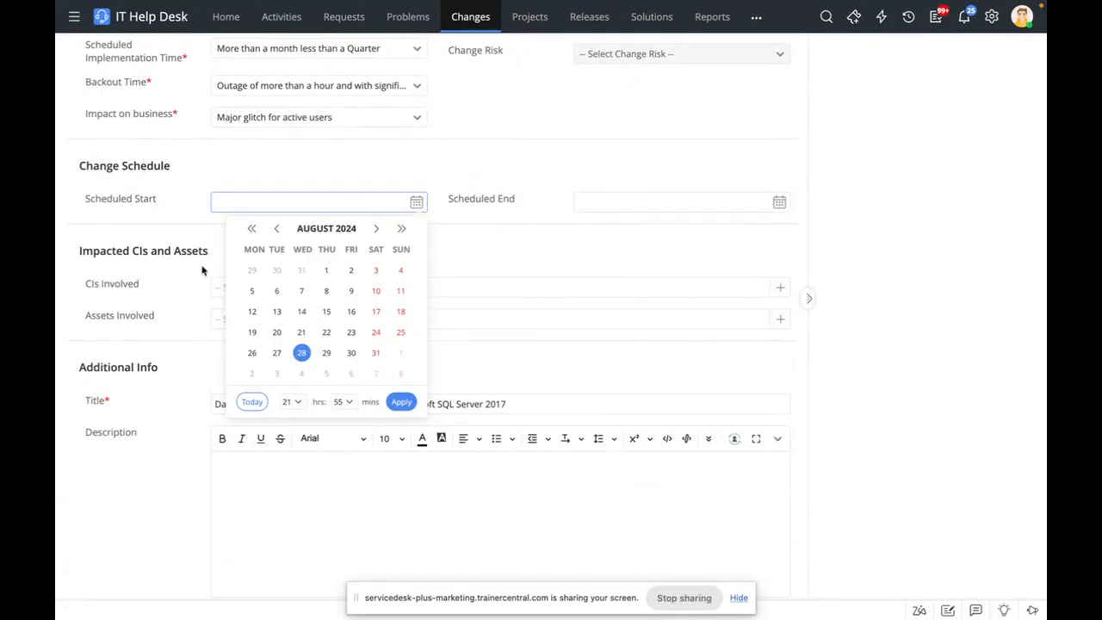
click(352, 358)
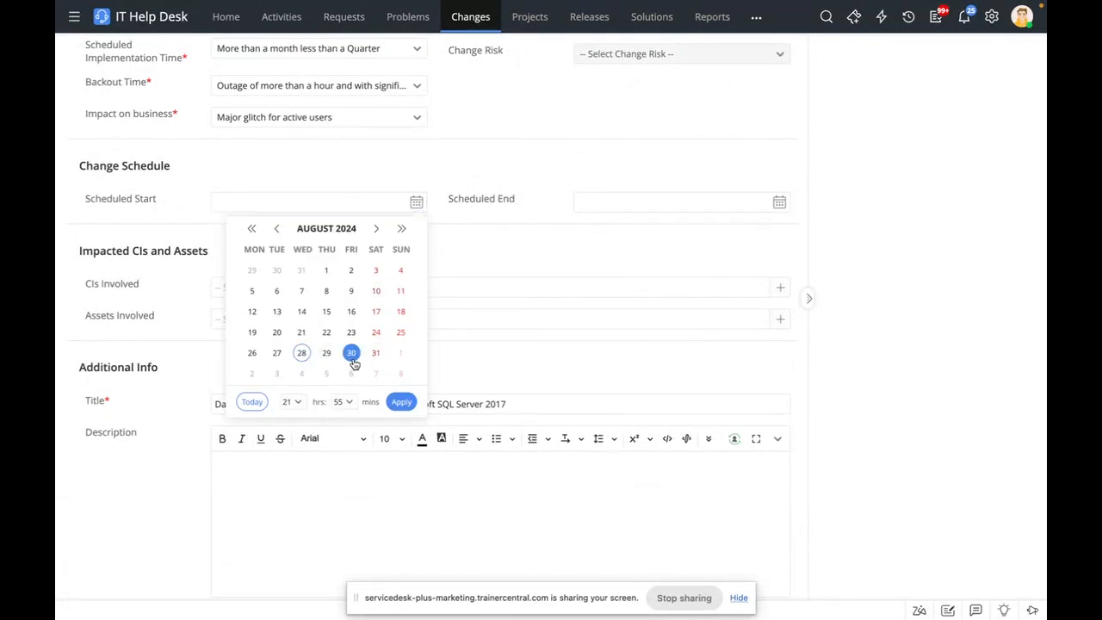
click(402, 401)
click(640, 203)
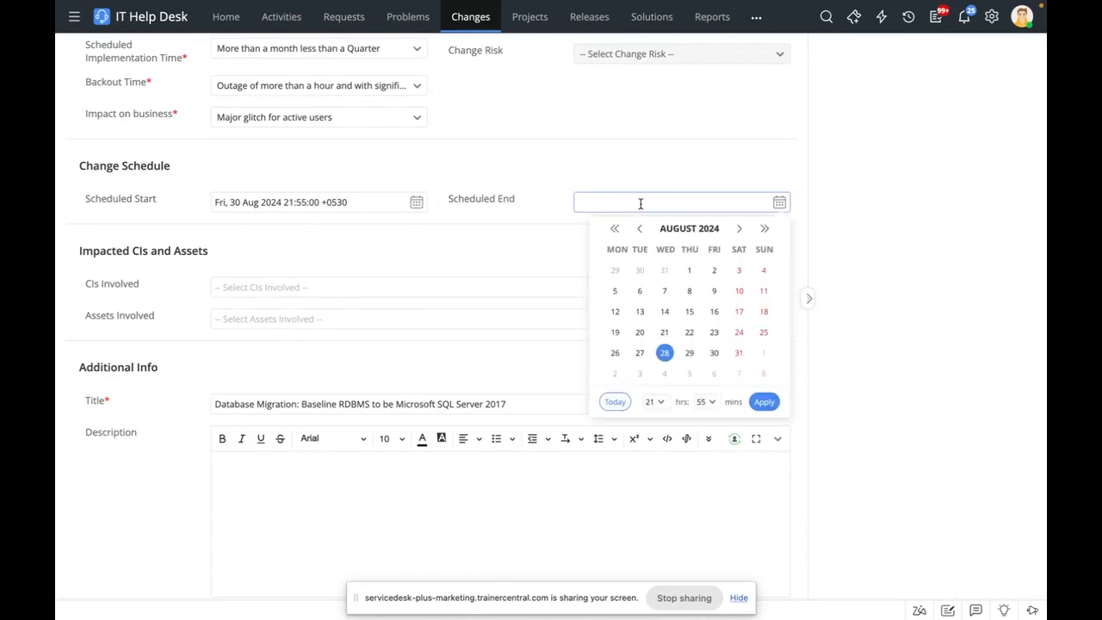
click(738, 229)
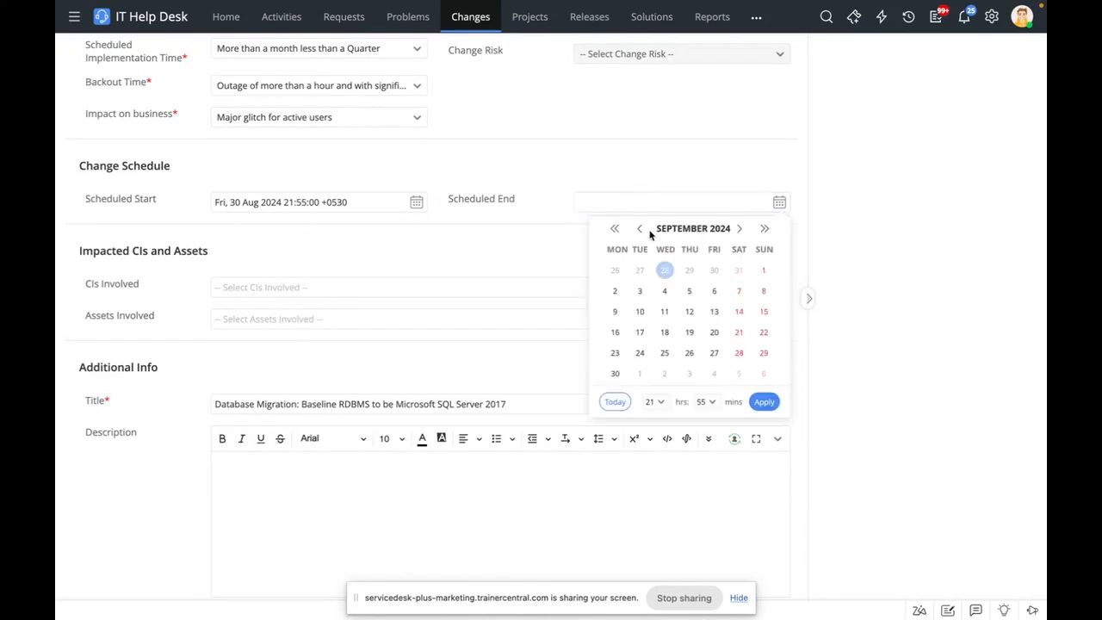
click(689, 291)
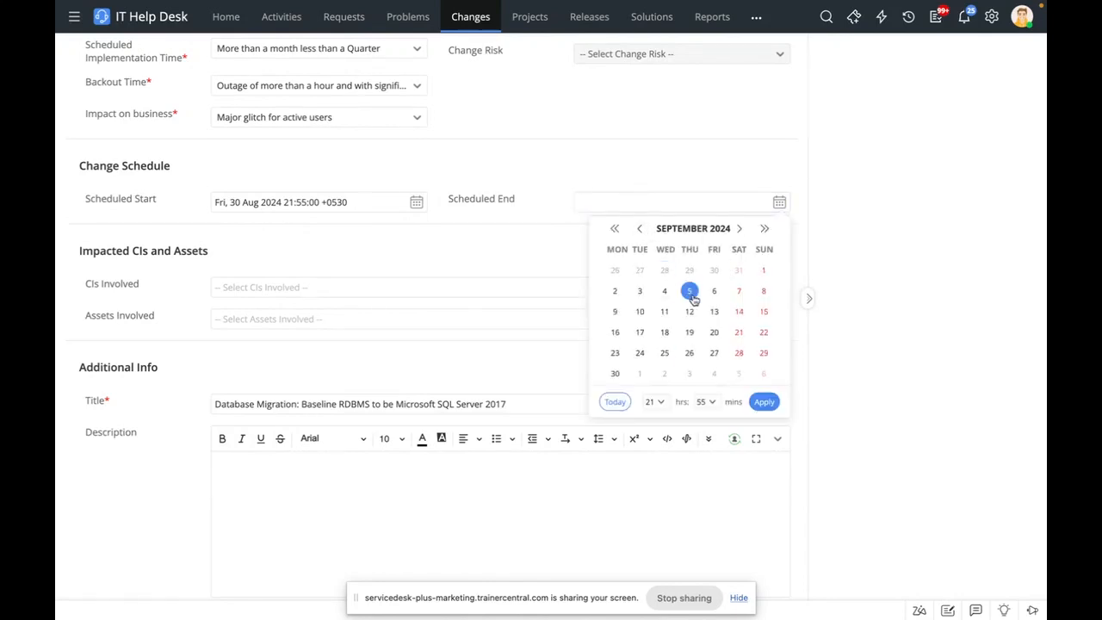
click(763, 402)
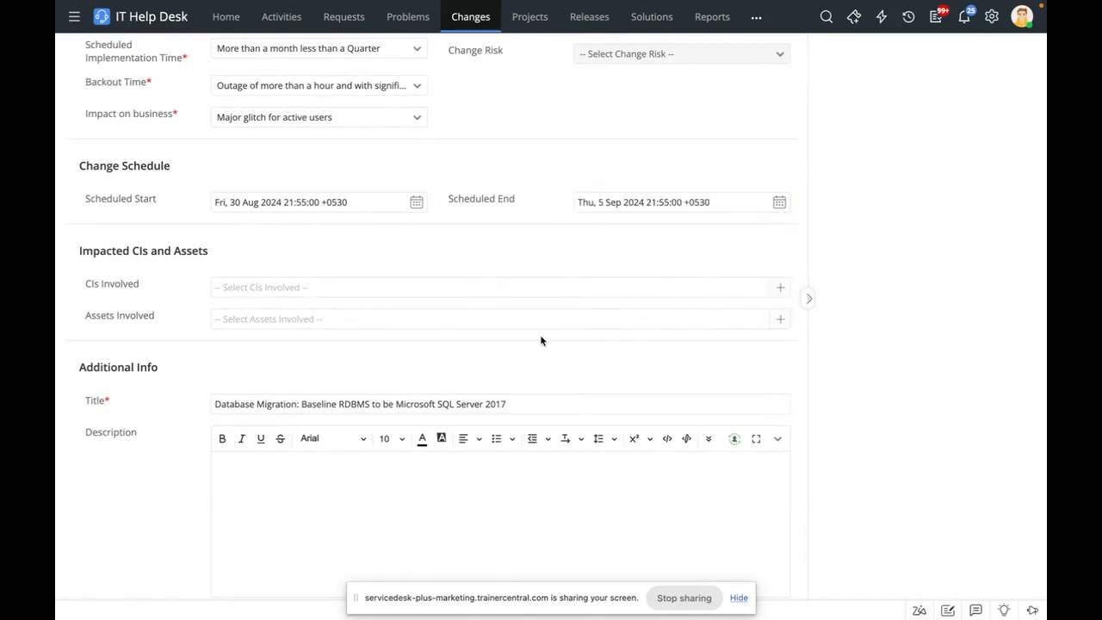
- Add ERP Solution to CIs Involved and EXH-2007-SRV to Assets Involved in the change form
click(467, 285)
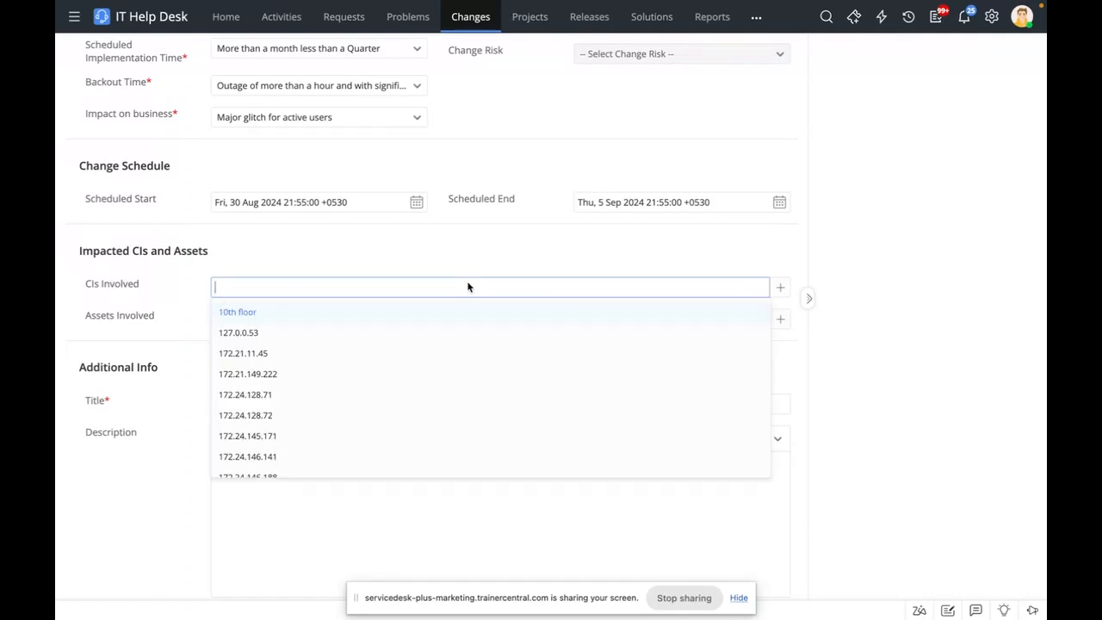
text(erp)
key(Return)
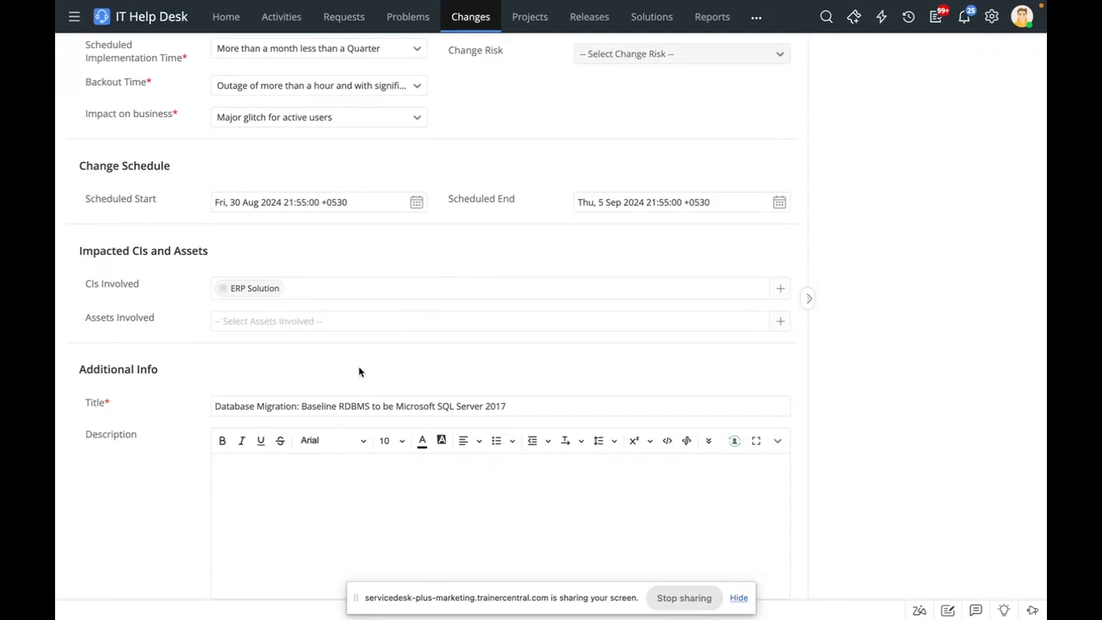
click(354, 322)
text(srv)
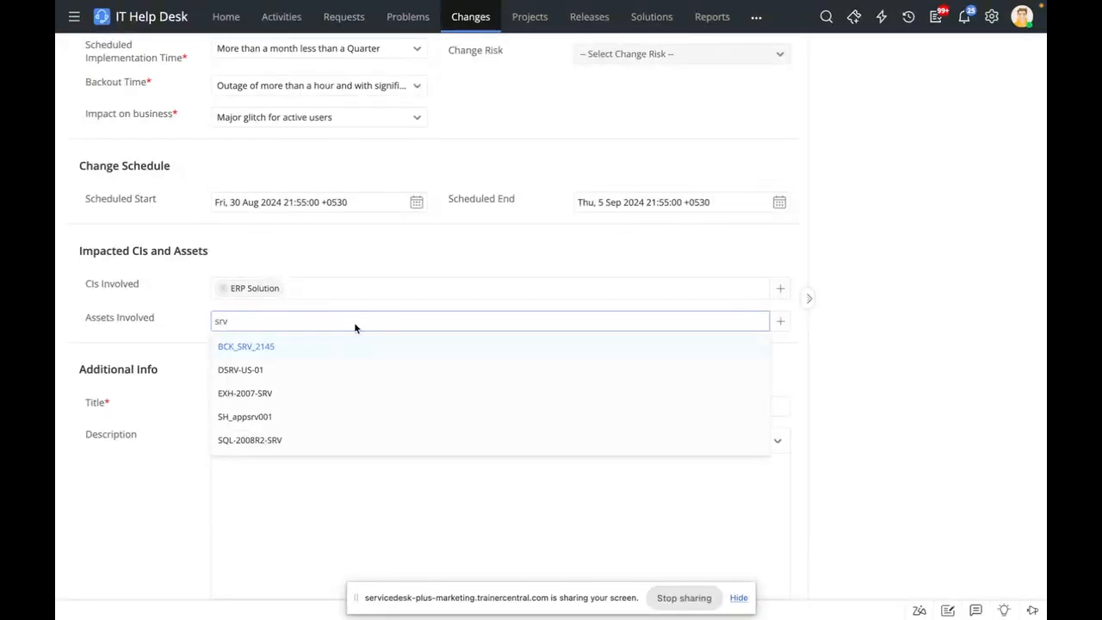
click(307, 404)
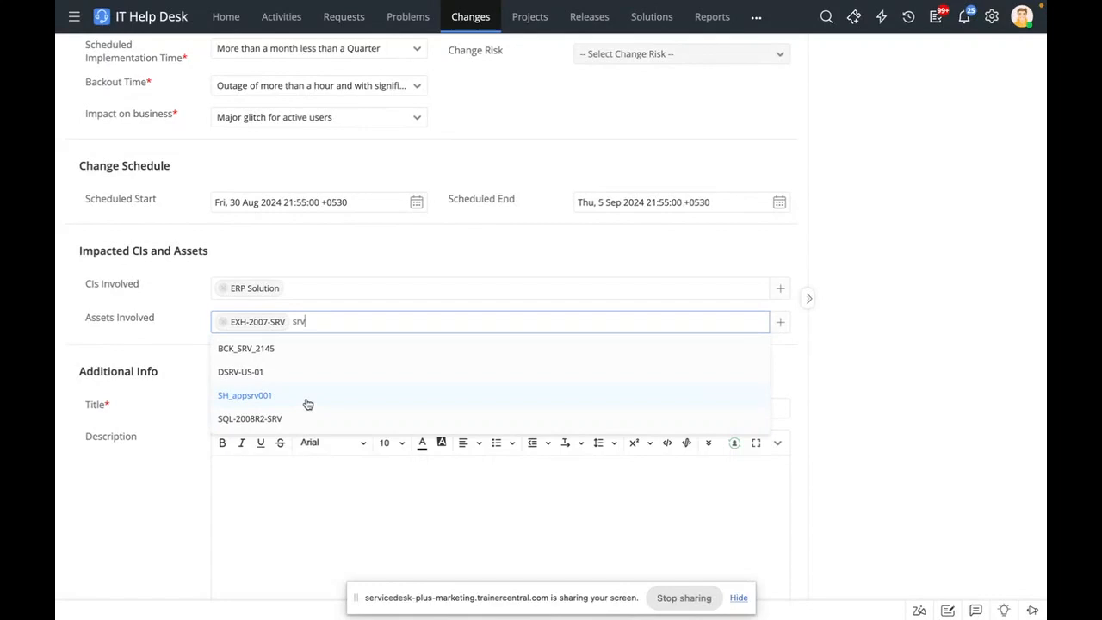
click(385, 262)
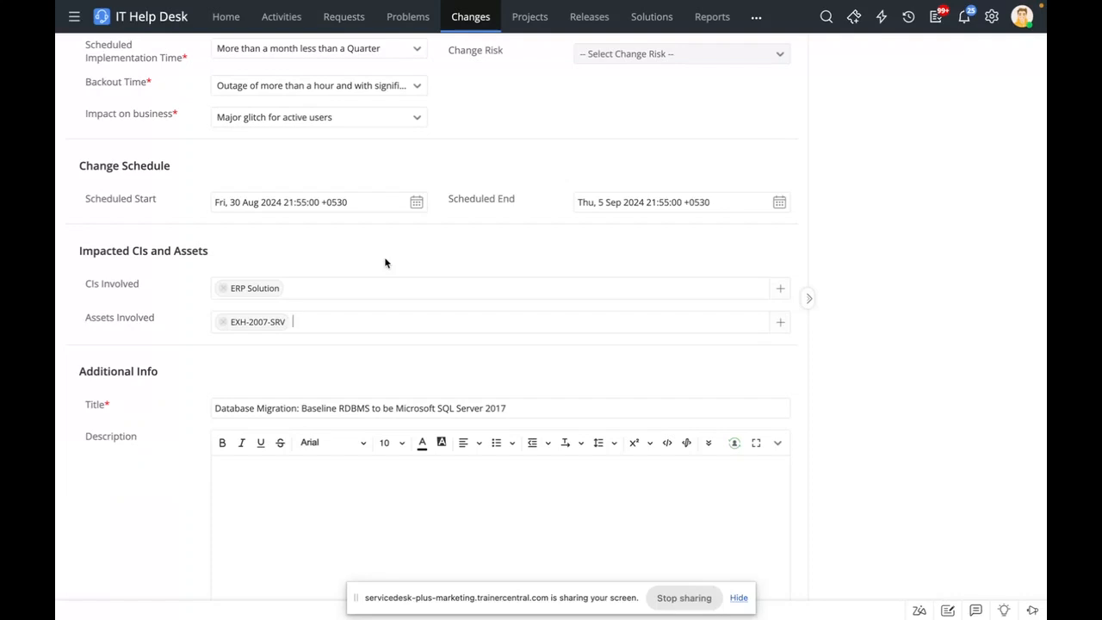
scroll(386, 262, down, 3)
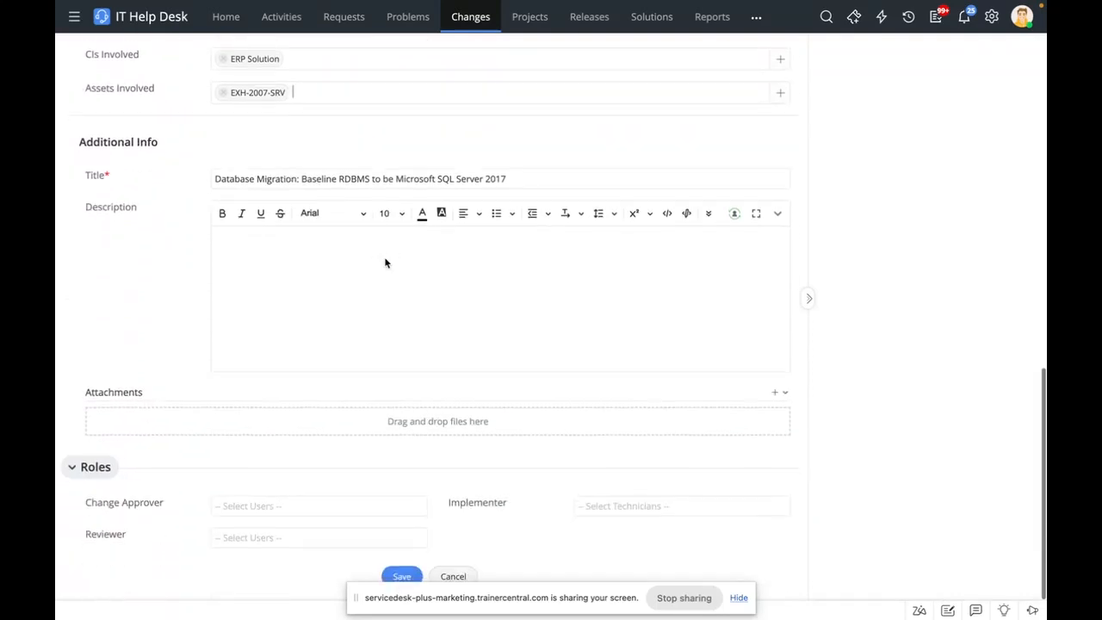
click(307, 500)
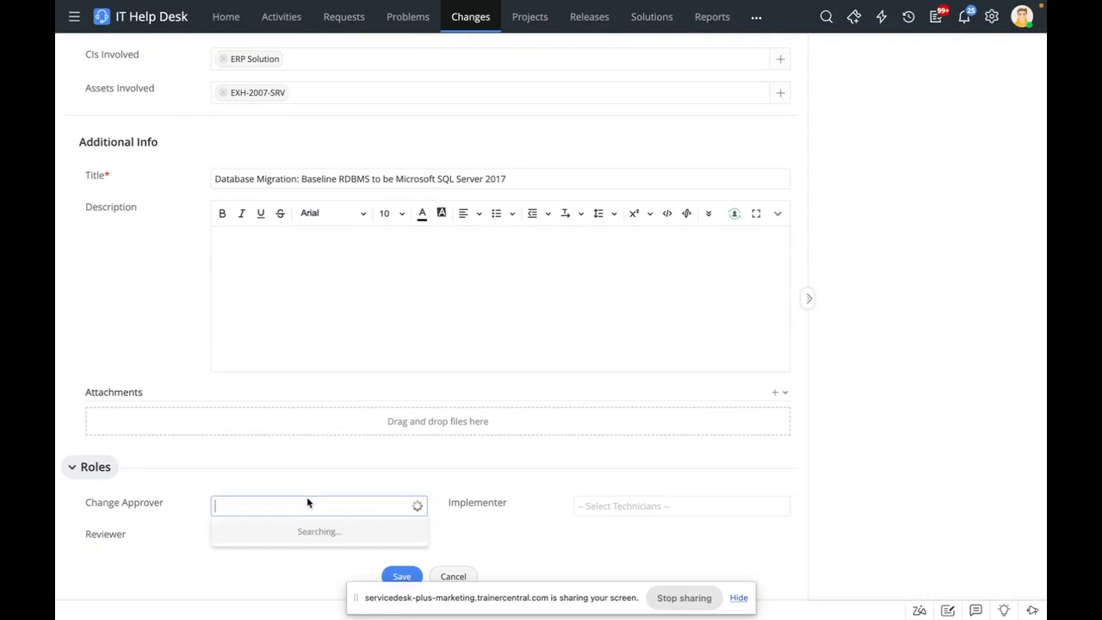
text(sant)
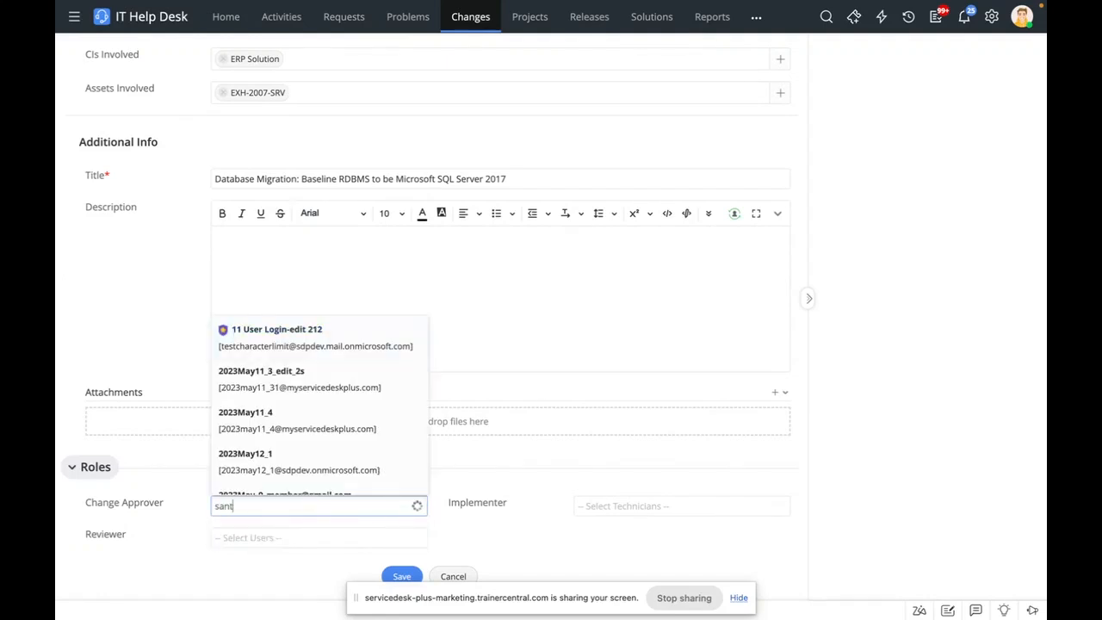
scroll(388, 413, down, 1)
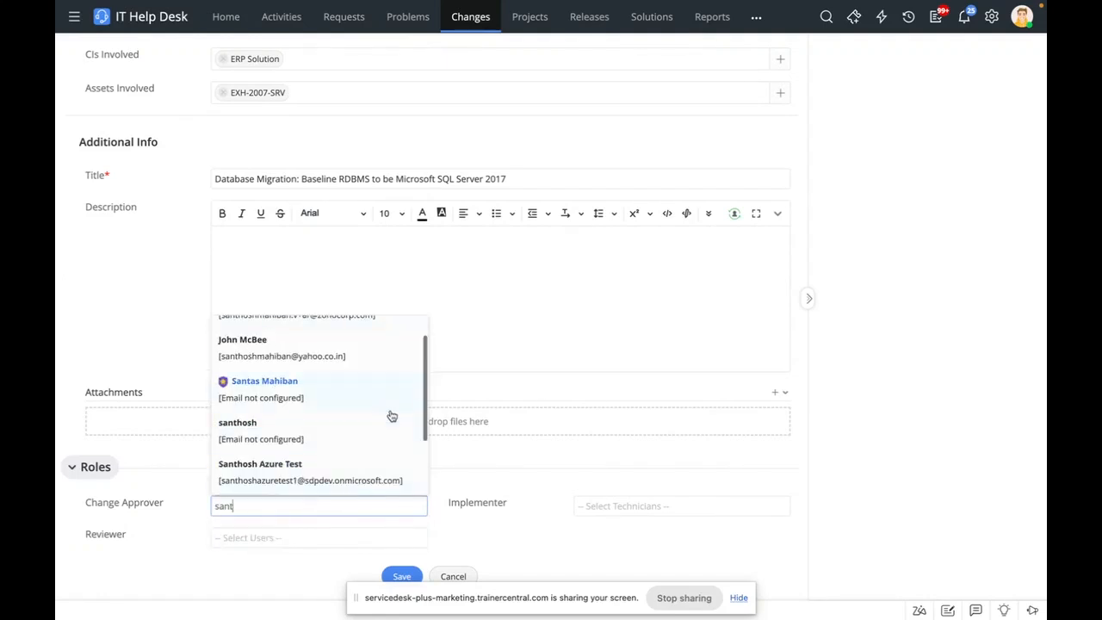
click(357, 446)
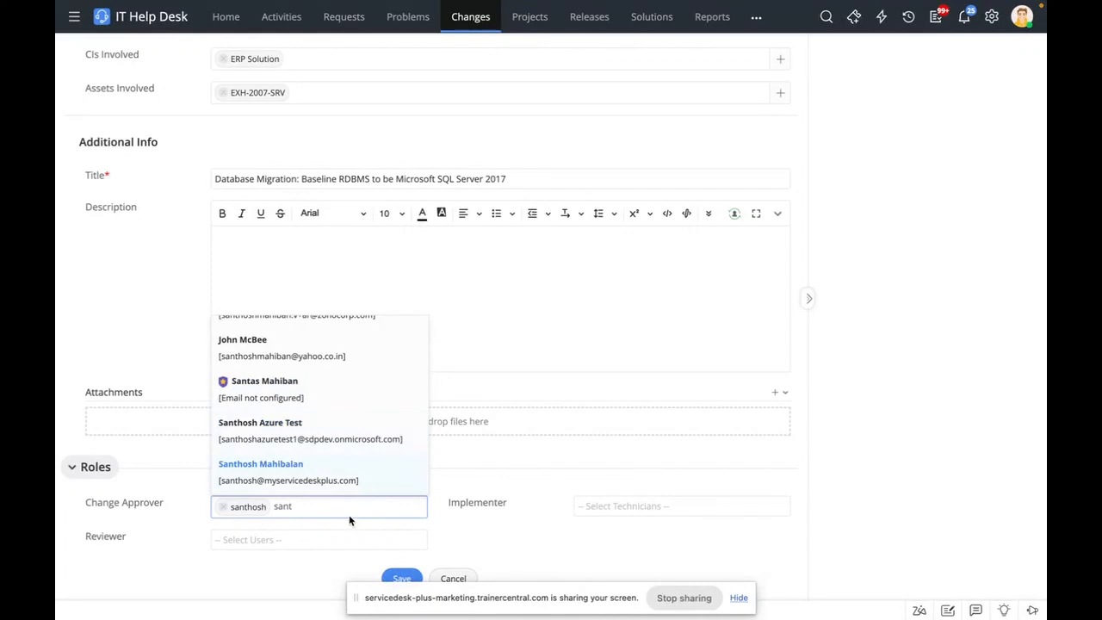
key(BackSpace)
key(BackSpace)
key(BackSpace)
key(BackSpace)
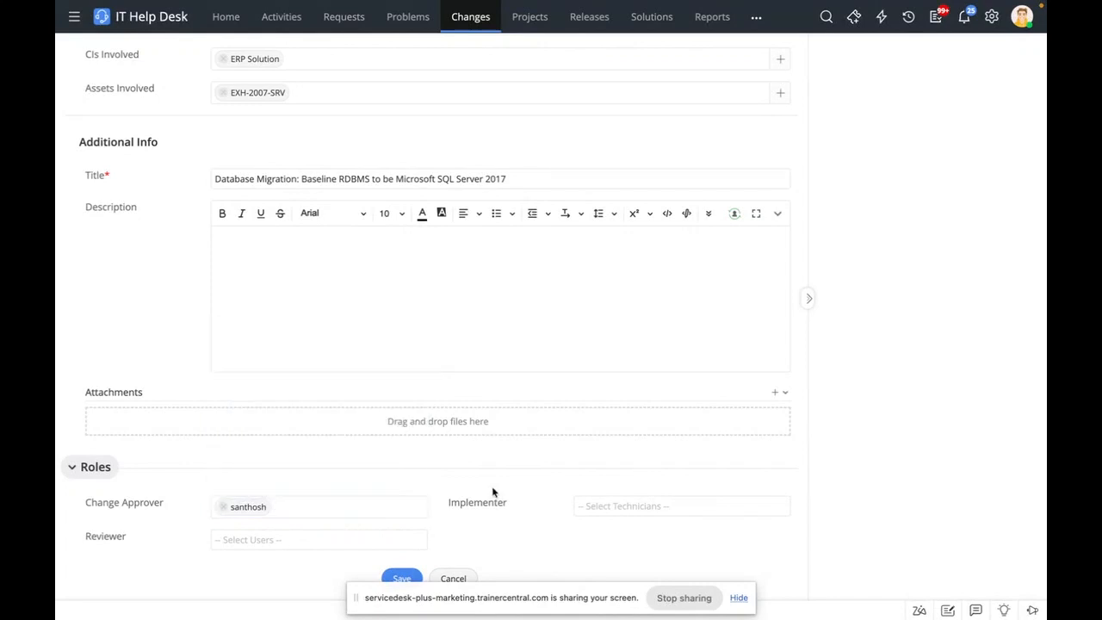
click(224, 510)
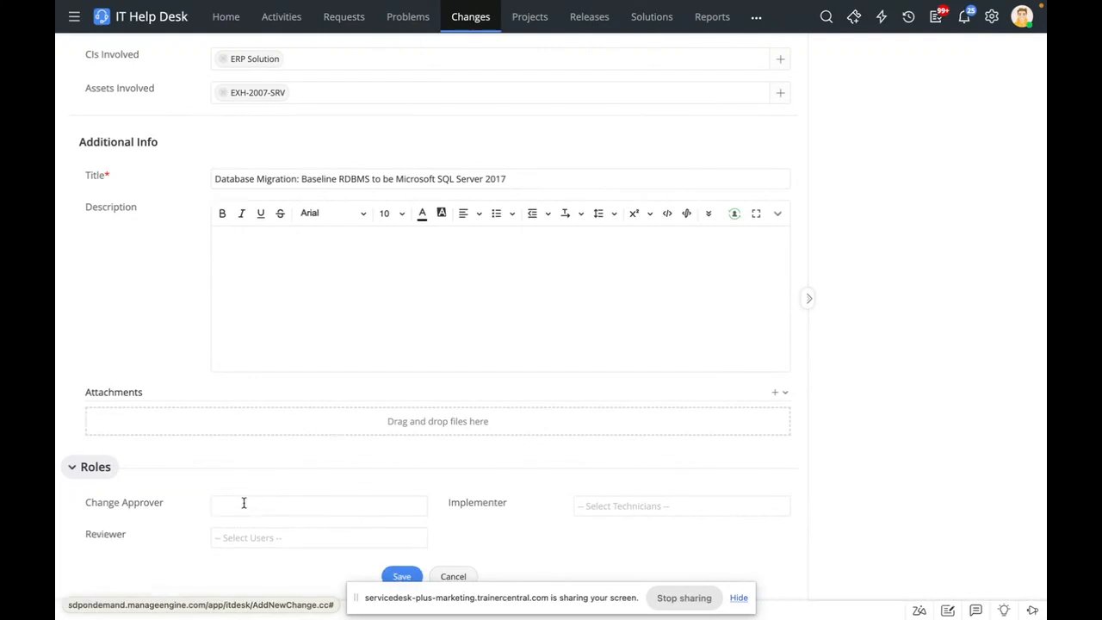
- Save the new change and return from its approvals to the Submission stage details
click(399, 575)
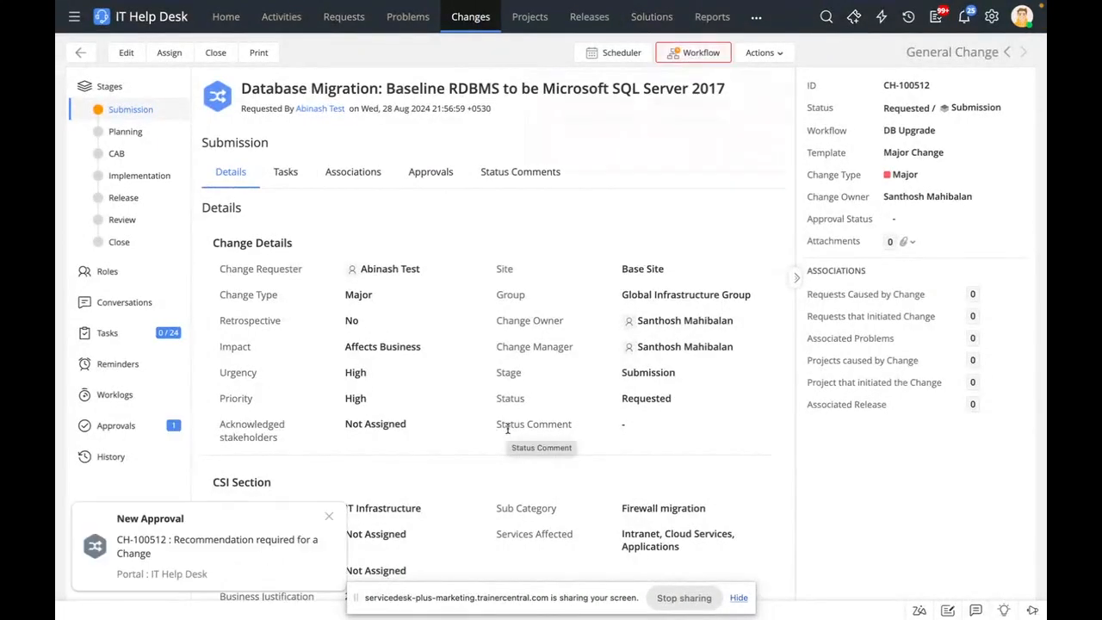
click(327, 517)
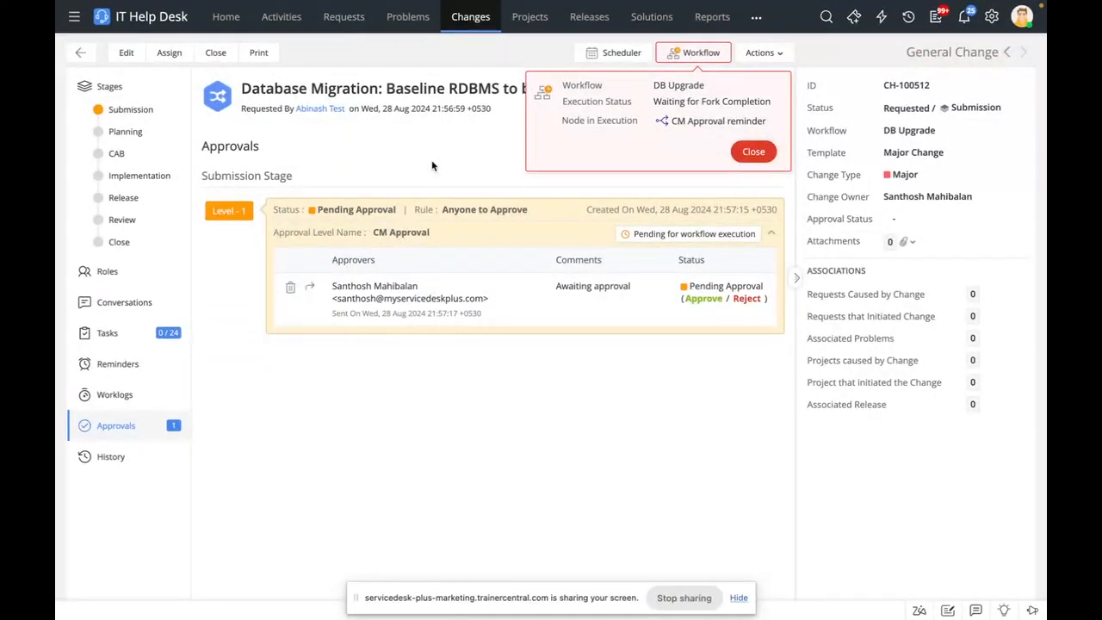
click(152, 112)
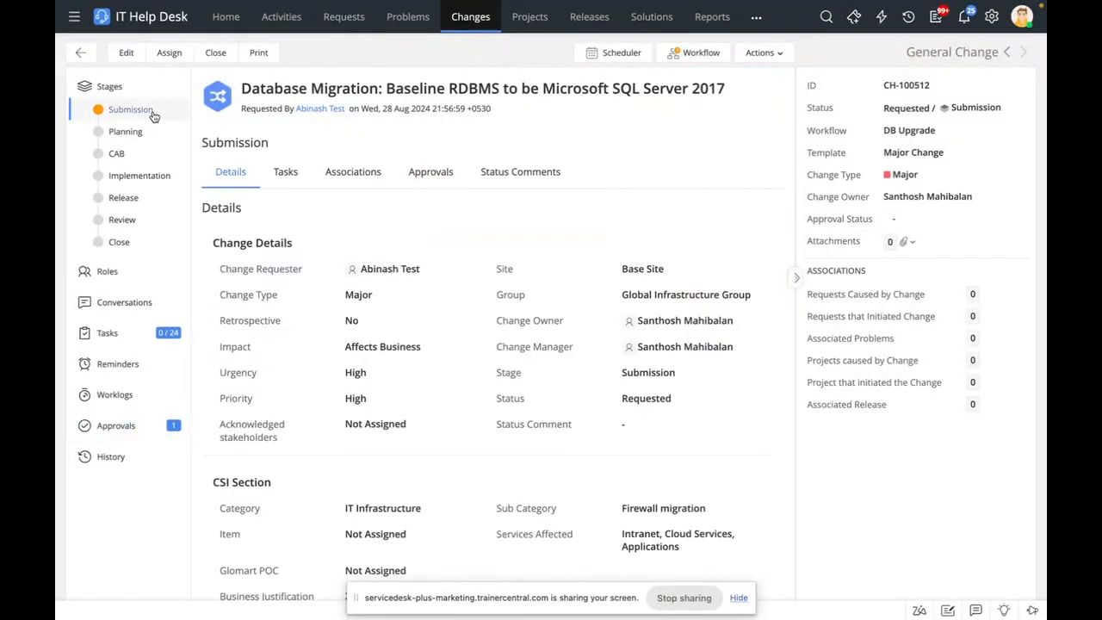
- Examine the change's submission details, from business justification through the questionnaire's Change Risk to the schedule and impacted CIs and assets
mouse_move(312, 121)
scroll(229, 360, down, 5)
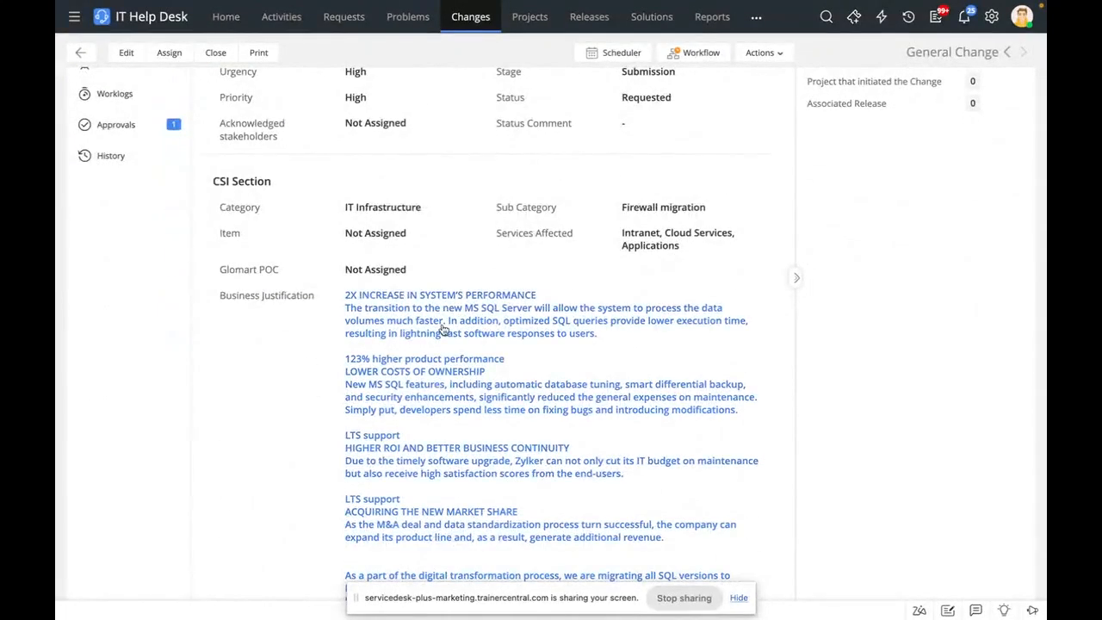
scroll(442, 334, down, 5)
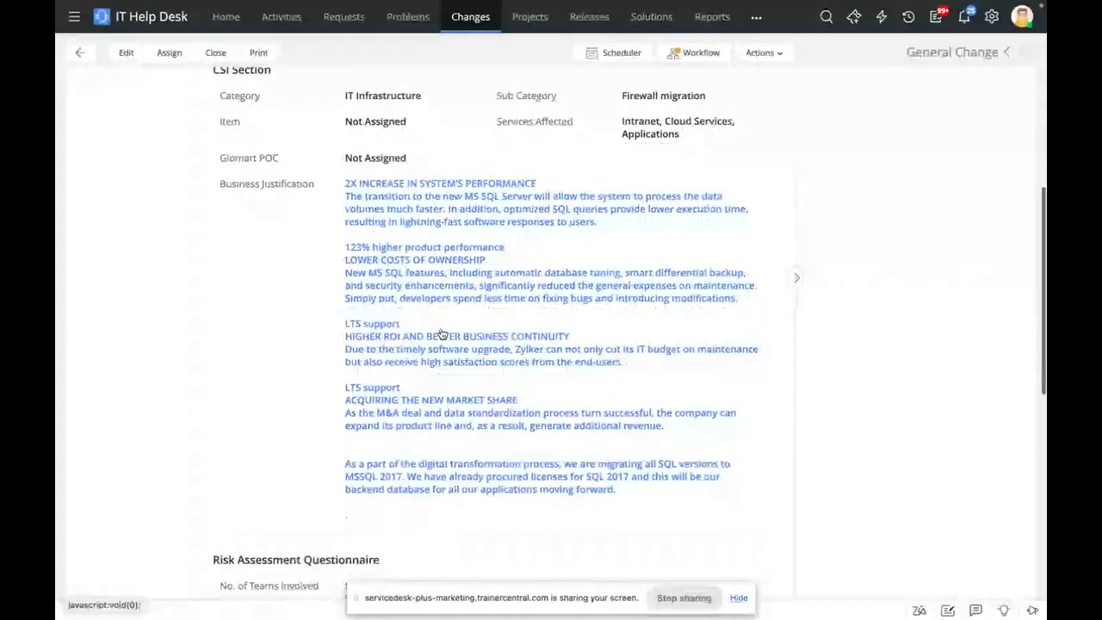
scroll(442, 334, down, 2)
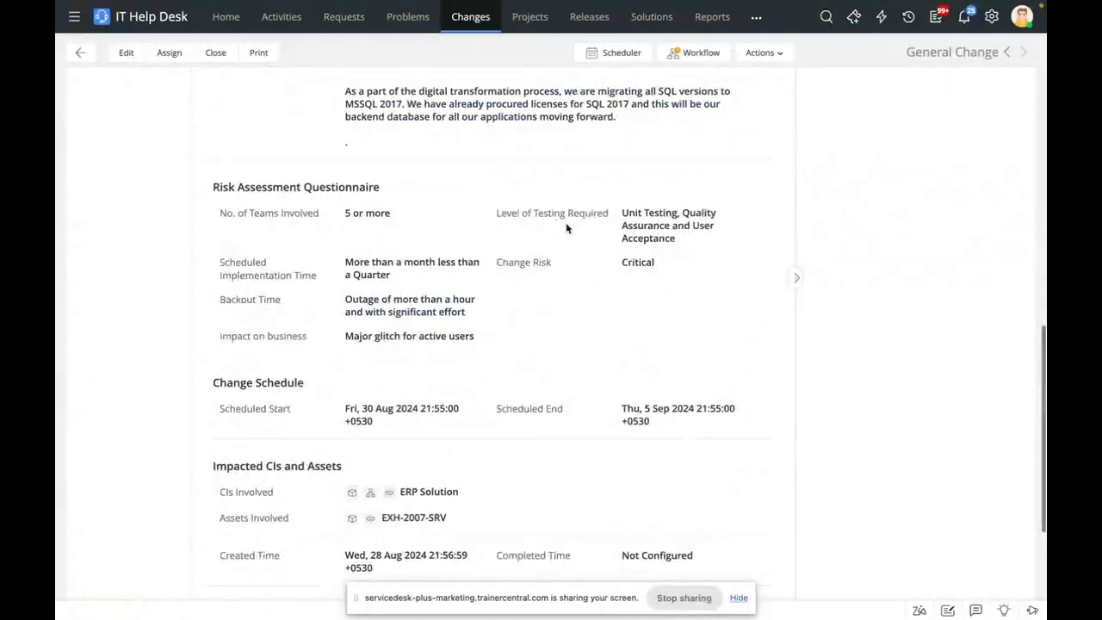
drag(495, 267, 561, 268)
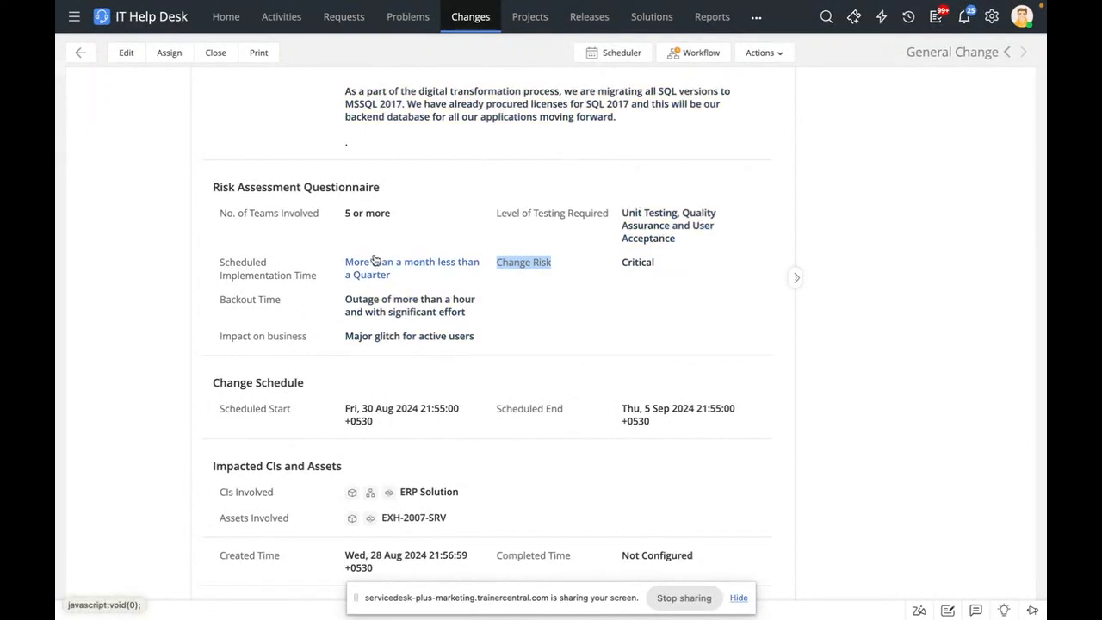
scroll(479, 423, down, 5)
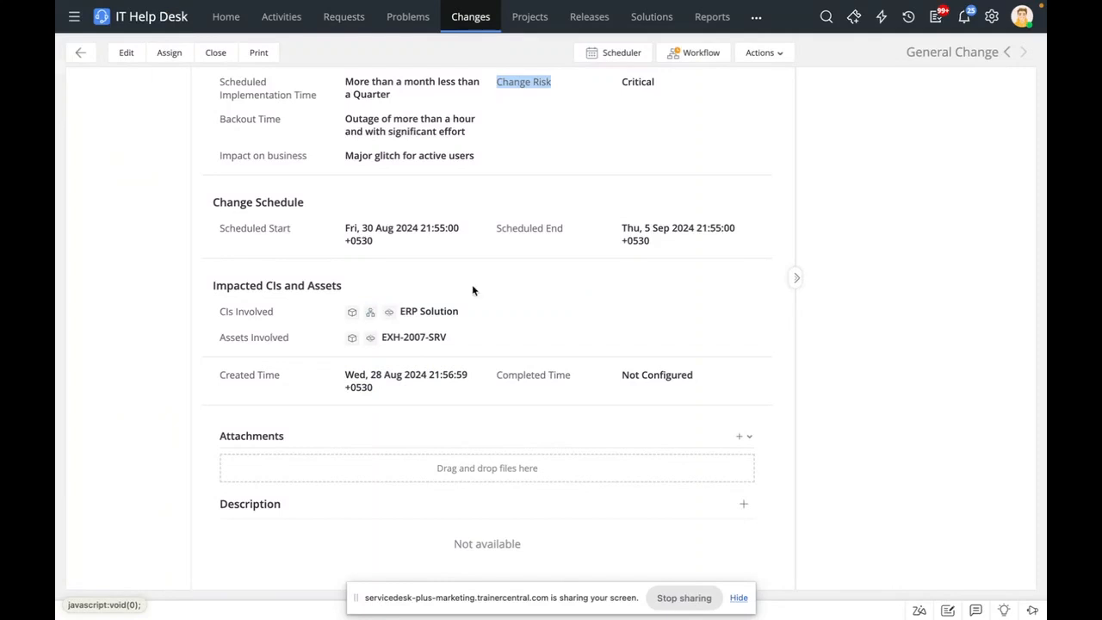
- Try to open the relationship map of the ERP Solution CI in a new browser tab
mouse_move(56, 295)
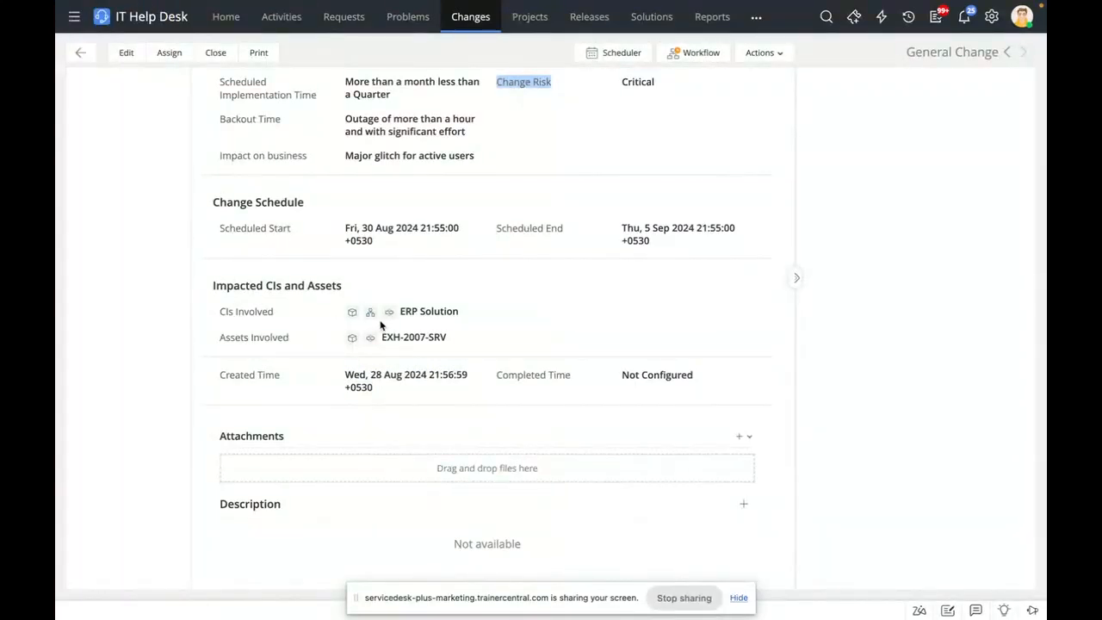
right_click(370, 315)
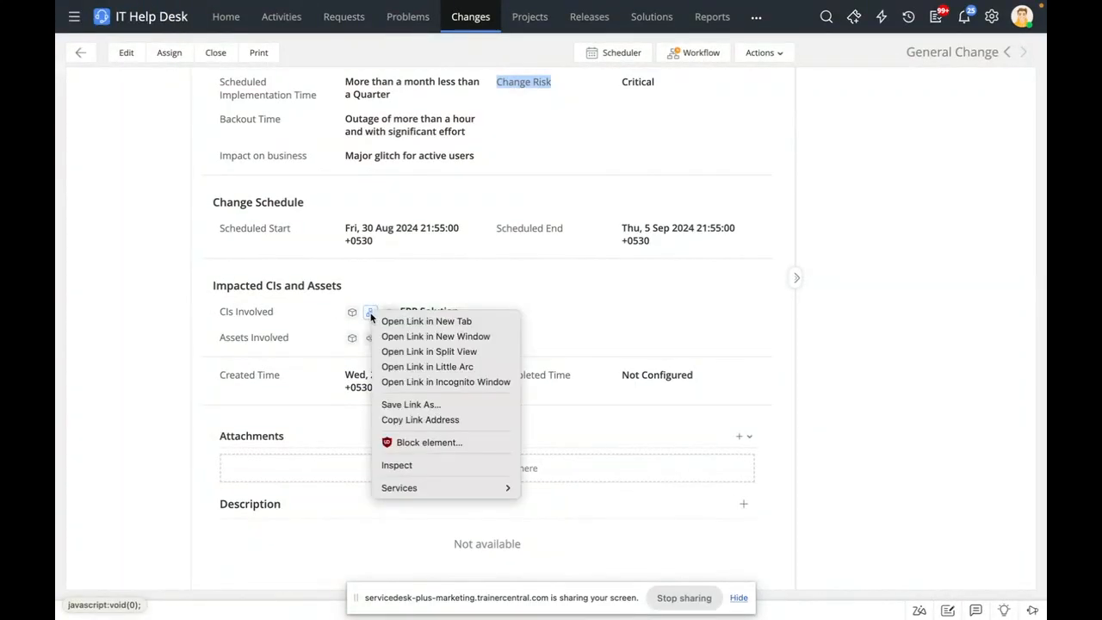
click(414, 323)
mouse_move(56, 266)
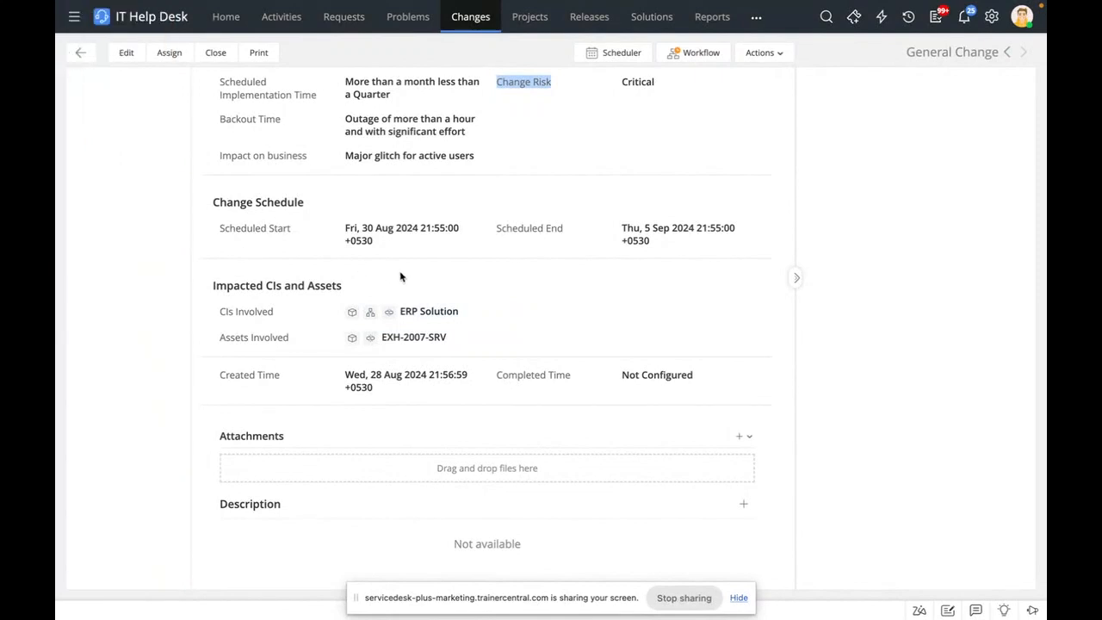
click(415, 313)
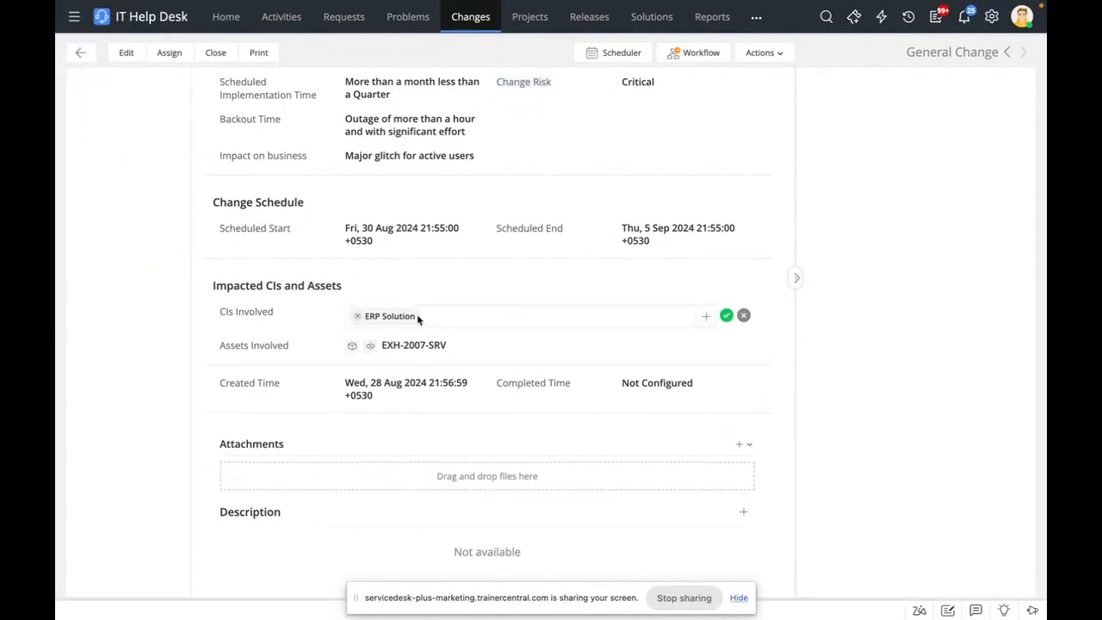
click(726, 315)
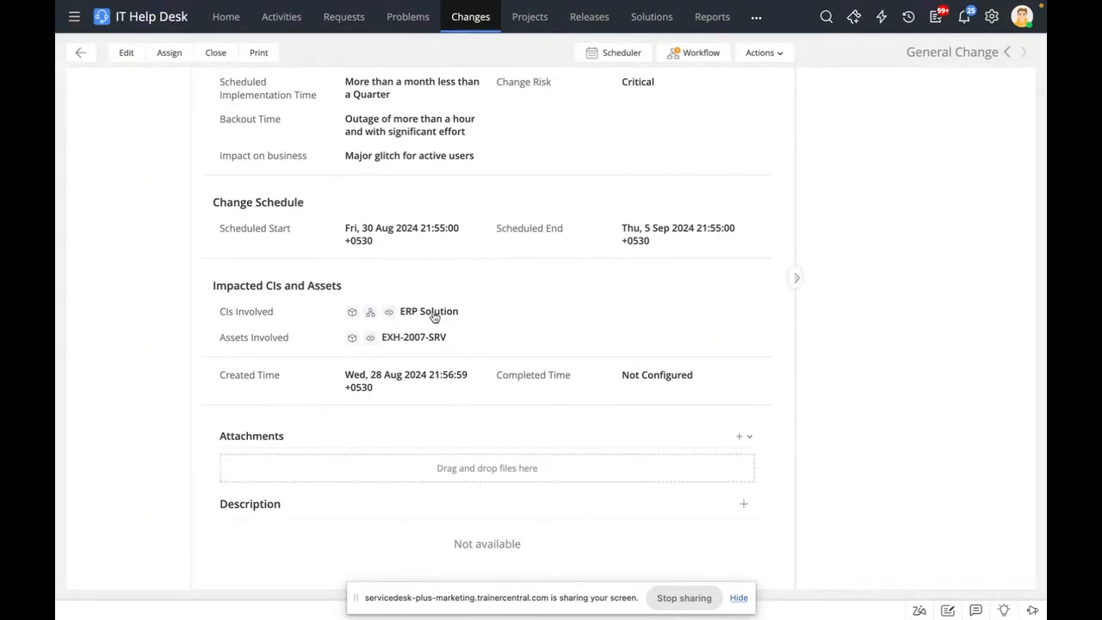
- Reload the change page and open the relationship map of the ERP Solution CI under Impacted CIs and Assets
scroll(447, 317, up, 10)
scroll(448, 317, up, 2)
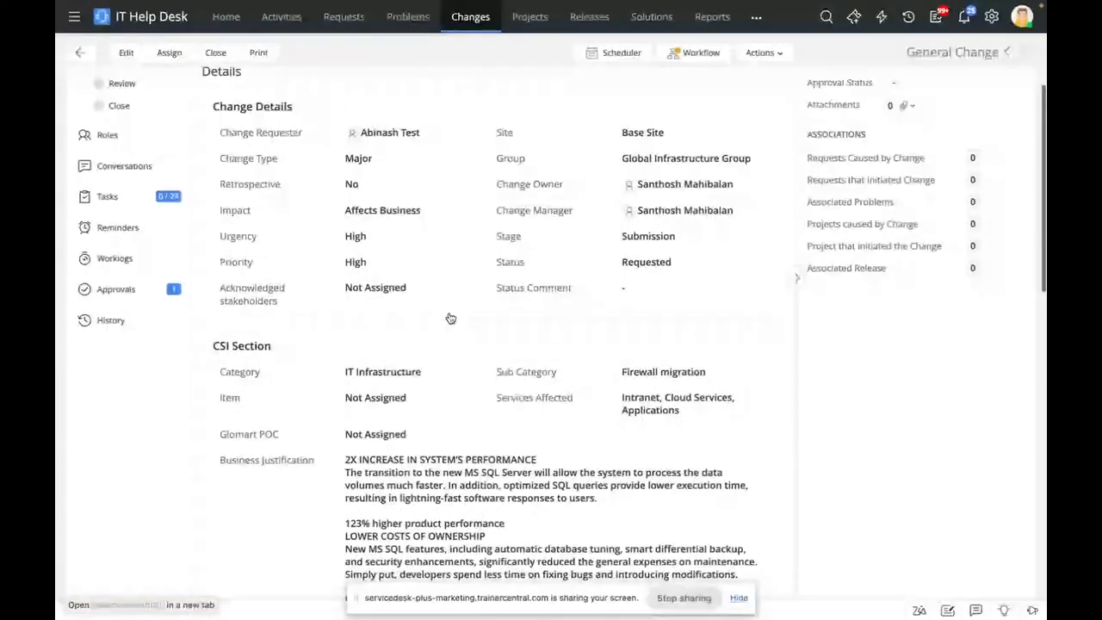
key(super+r)
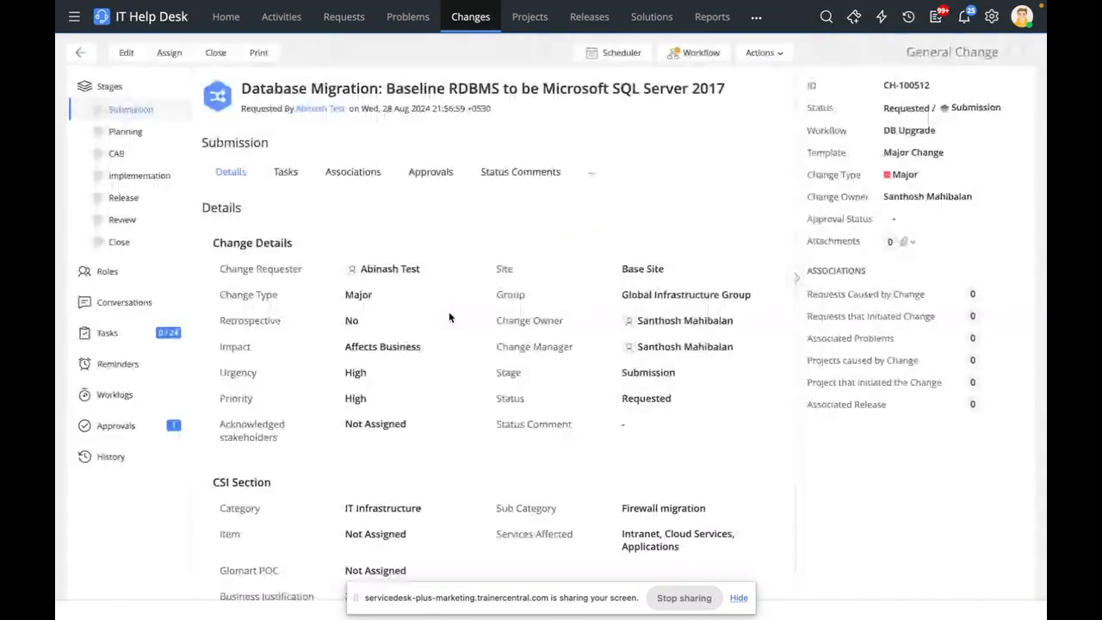
scroll(448, 318, down, 10)
scroll(448, 317, down, 5)
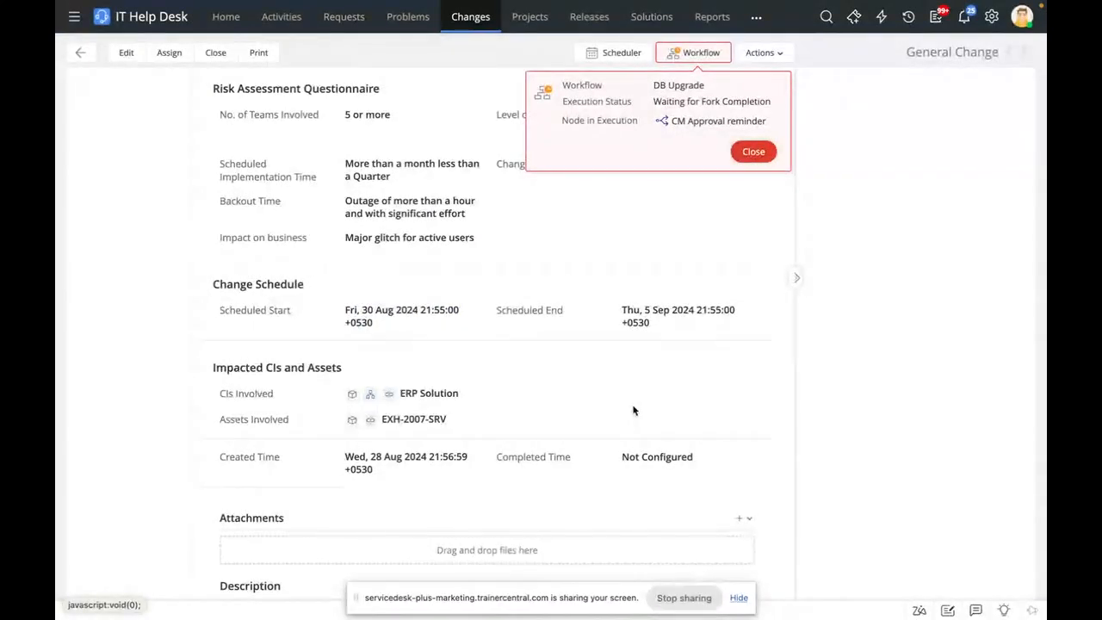
click(371, 396)
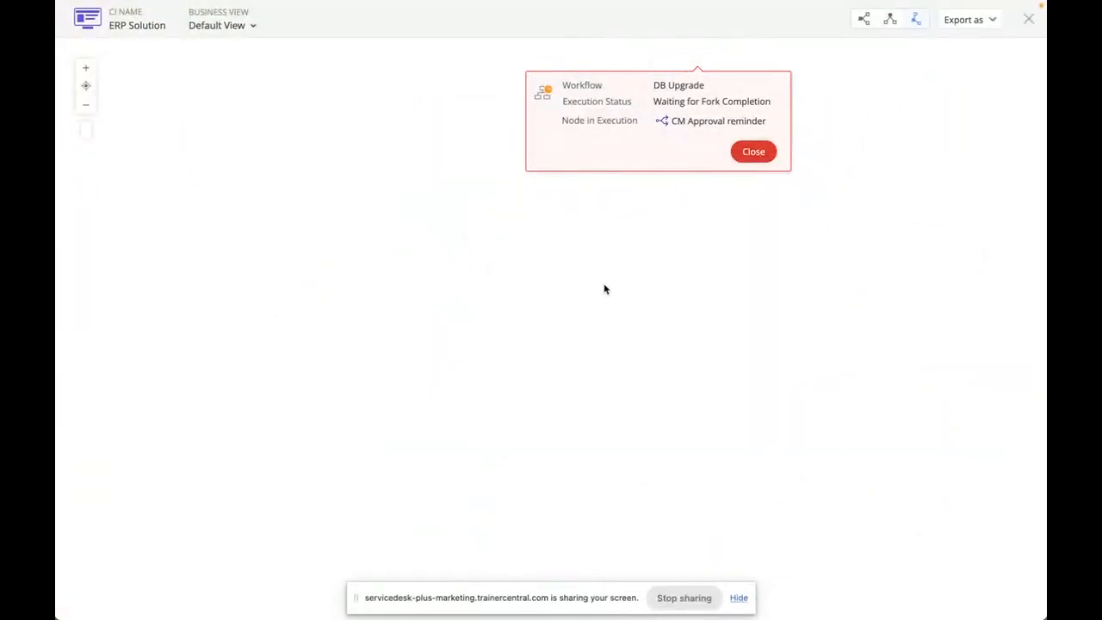
- Examine the ERP Solution CI's relationship map and the CI details of EXH-2007-SRV, and close the map
click(745, 155)
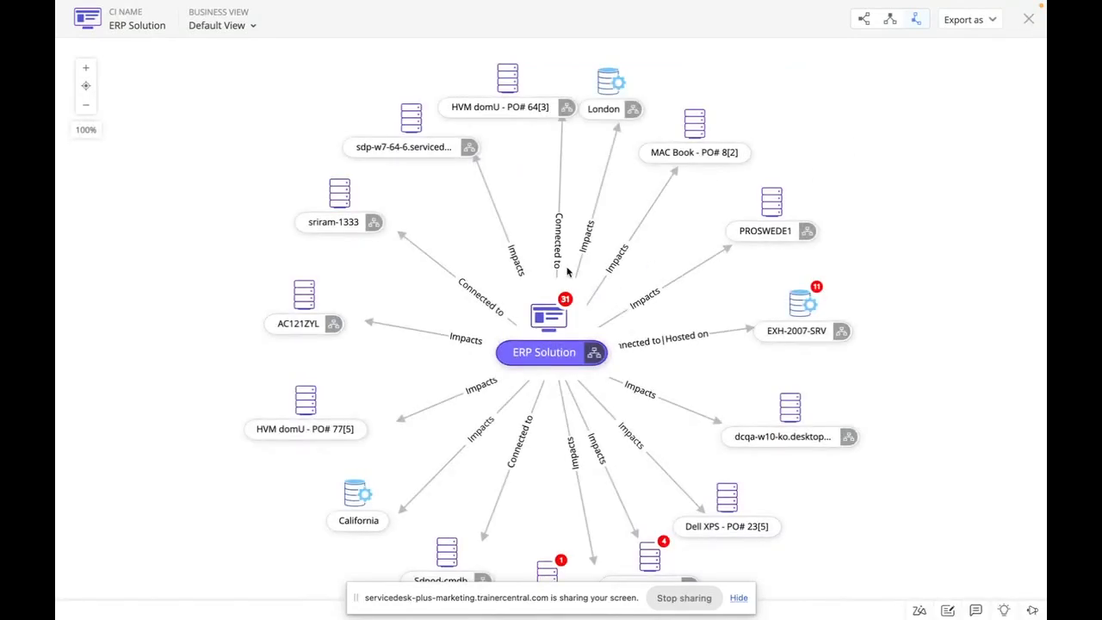
click(802, 310)
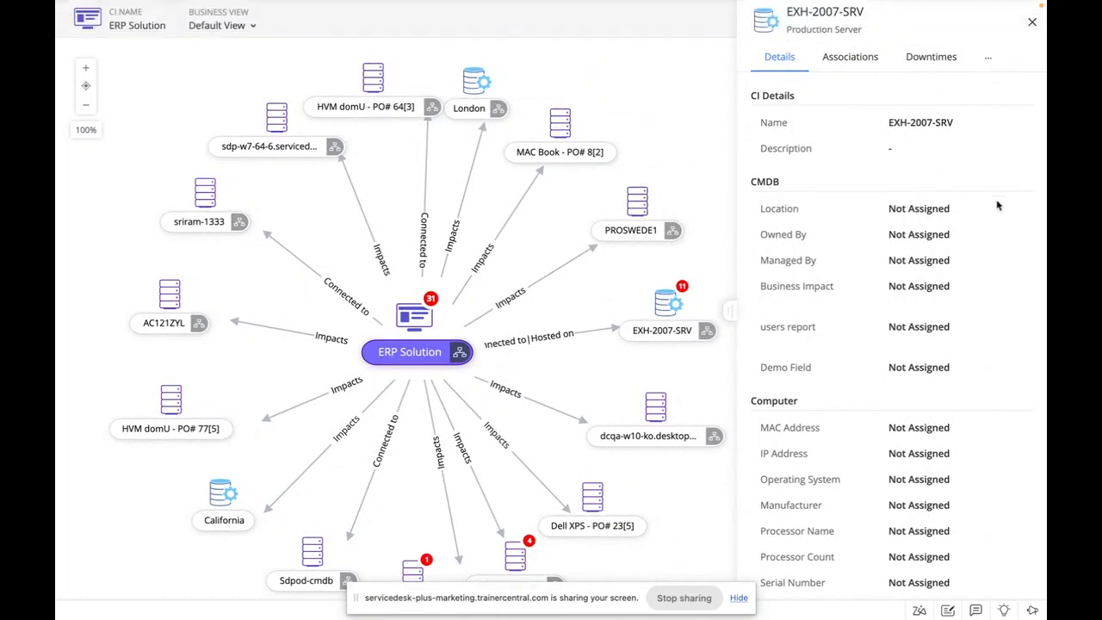
click(1031, 22)
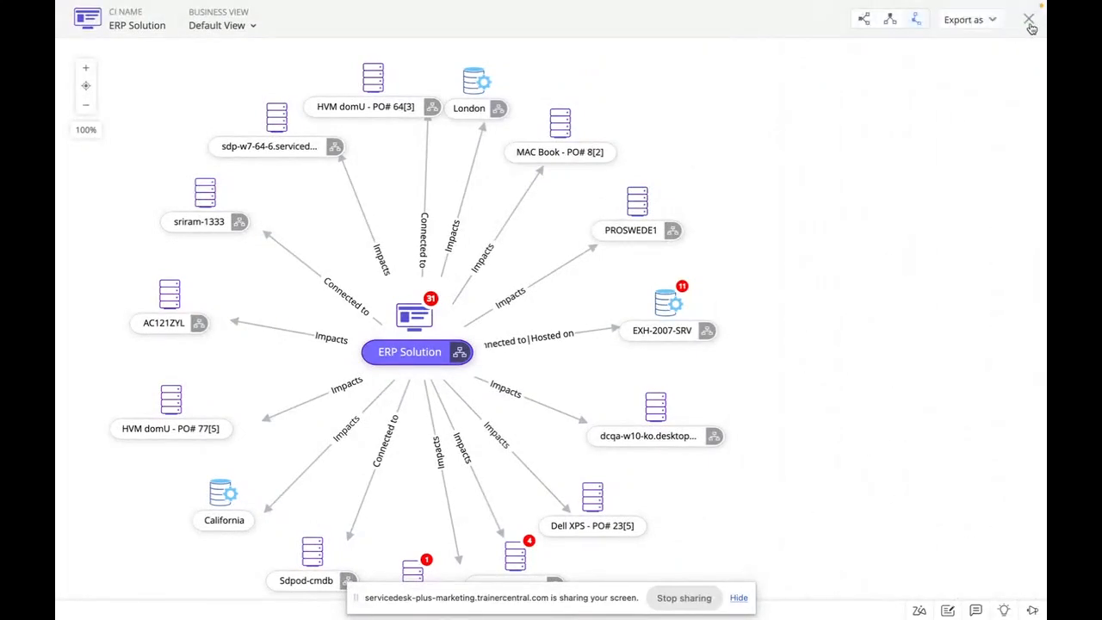
click(1029, 22)
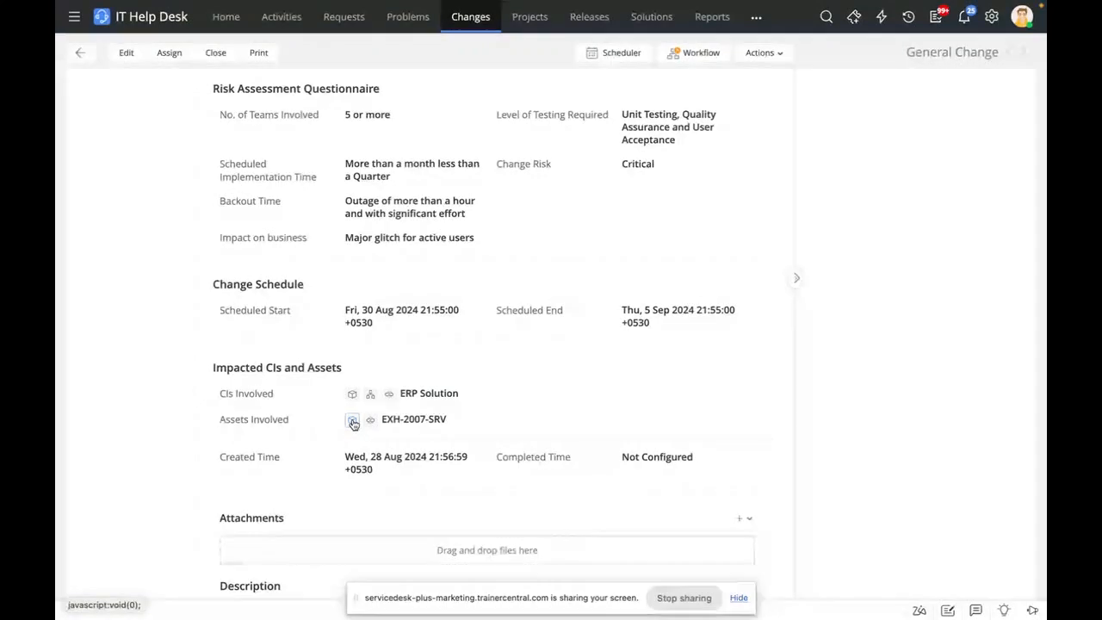
- Examine the change's DB Upgrade workflow execution from the Submission stage to the CM Approval at 80% zoom, and close it
scroll(544, 278, up, 10)
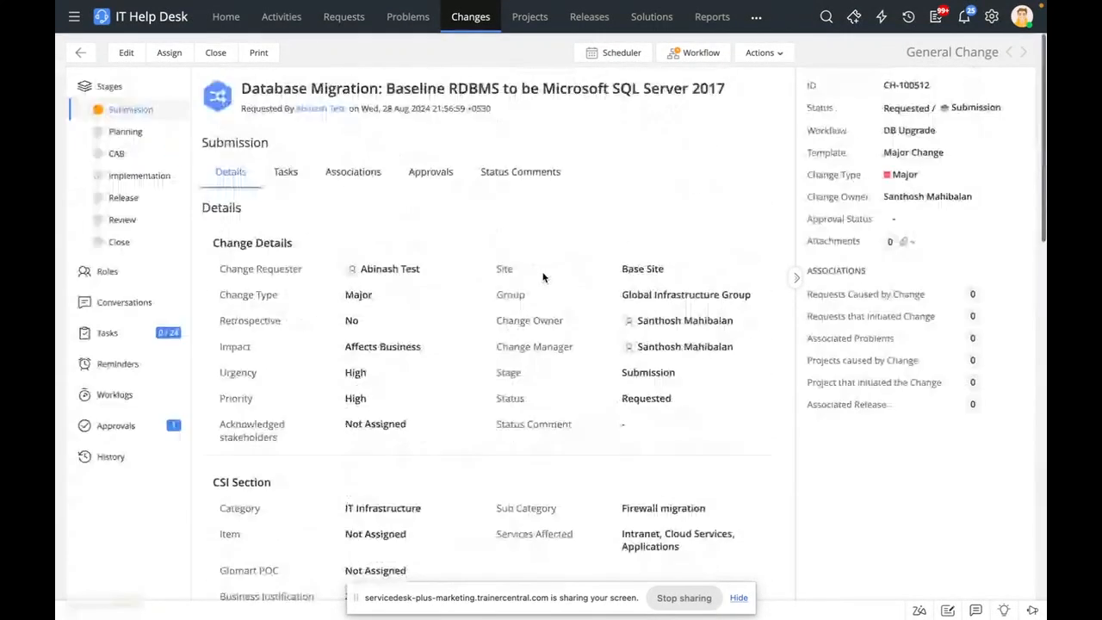
click(698, 59)
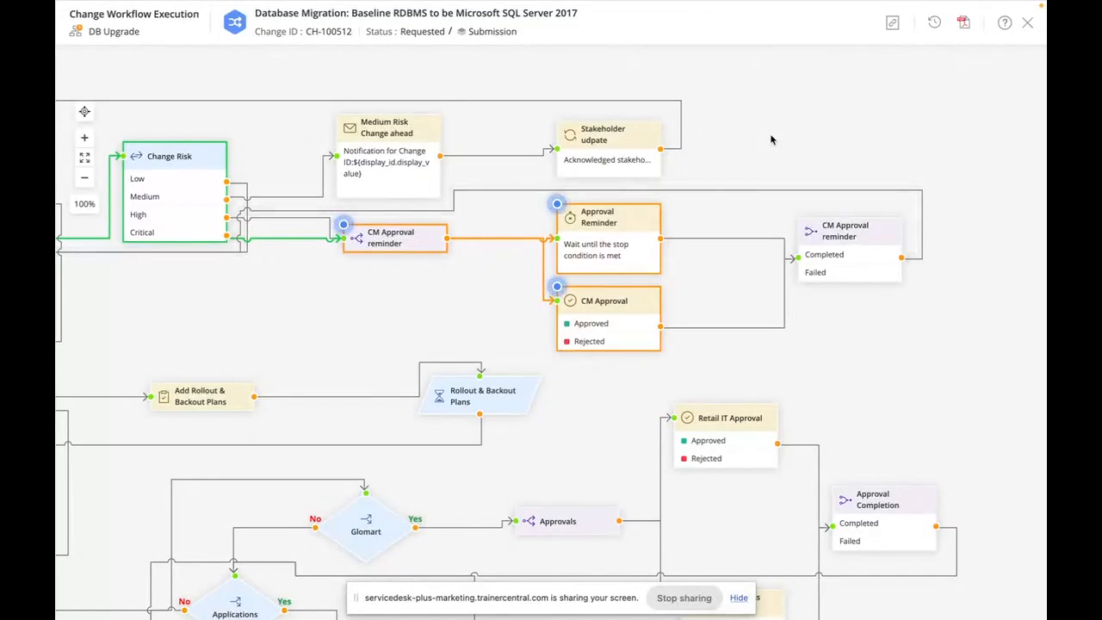
click(84, 177)
click(85, 177)
drag(349, 272, 371, 271)
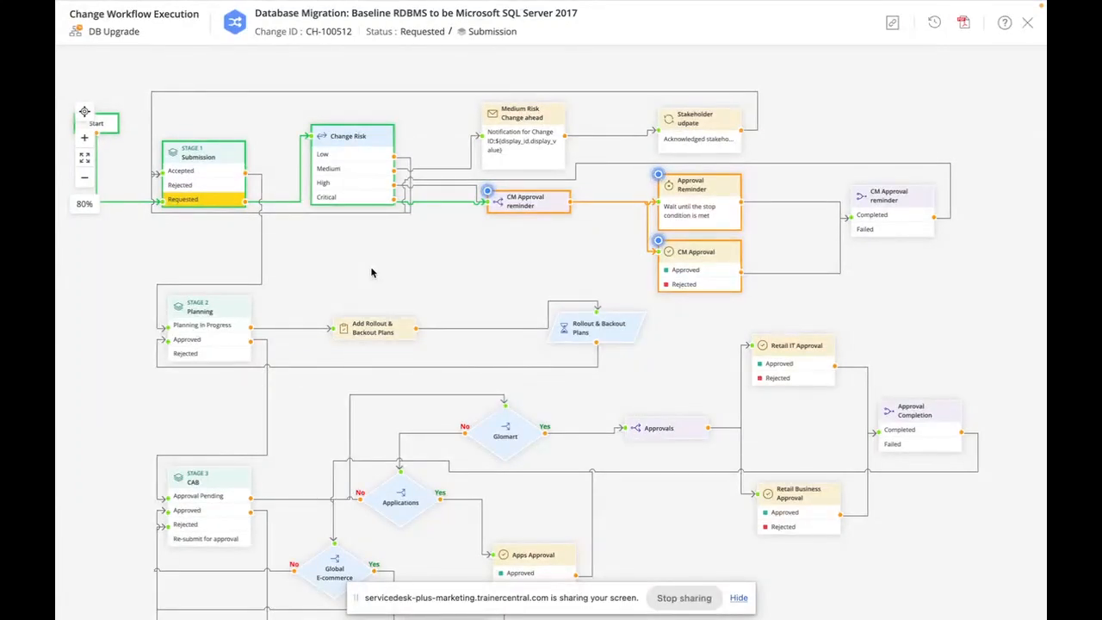
mouse_move(113, 203)
click(1025, 28)
- Open the Submission stage's approvals and expand the CM Approval level
click(438, 176)
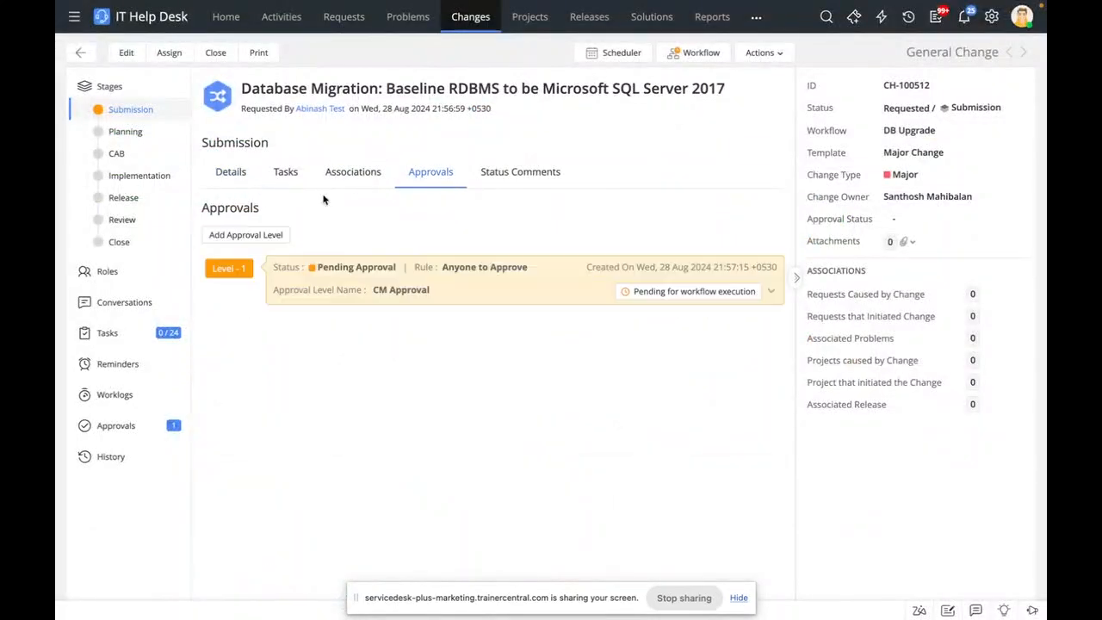
click(585, 258)
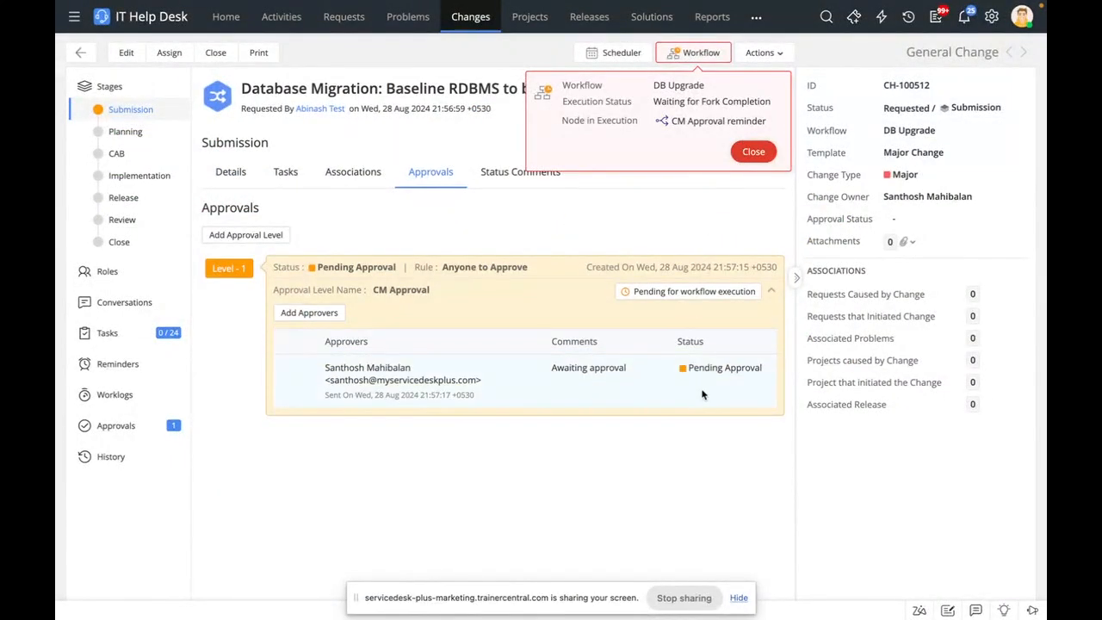
- Try to approve the pending CM Approval request without a comment
click(702, 380)
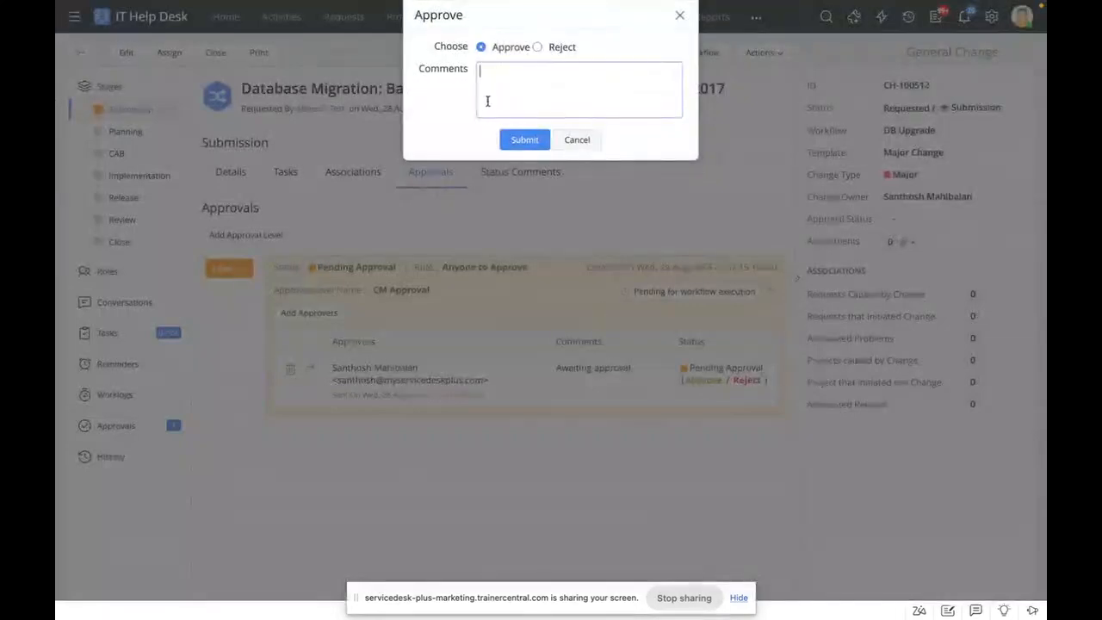
click(508, 138)
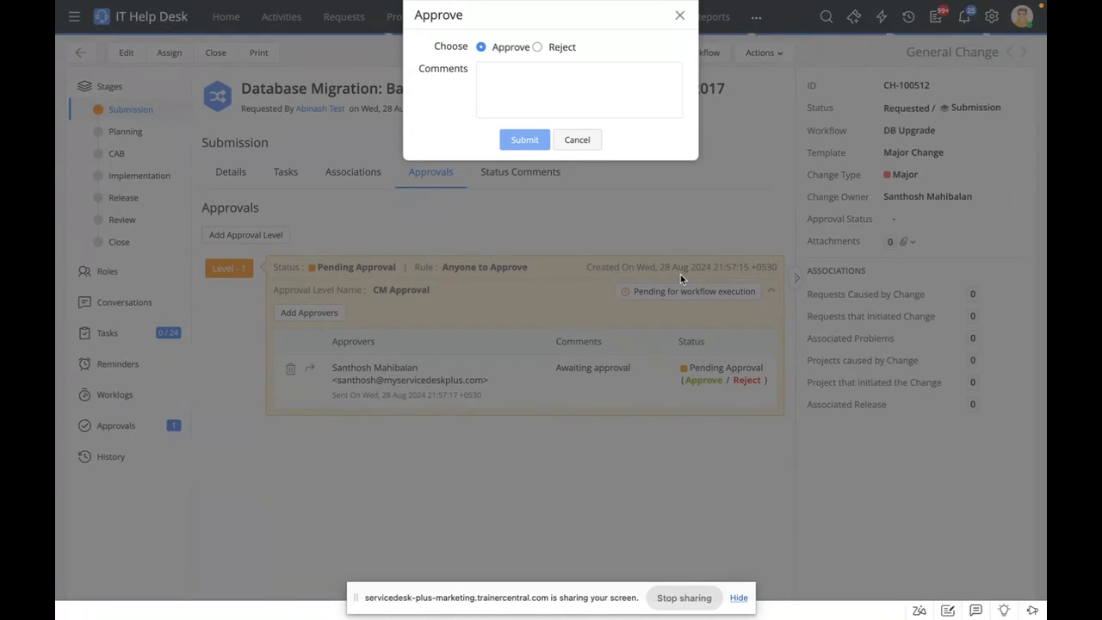
click(679, 14)
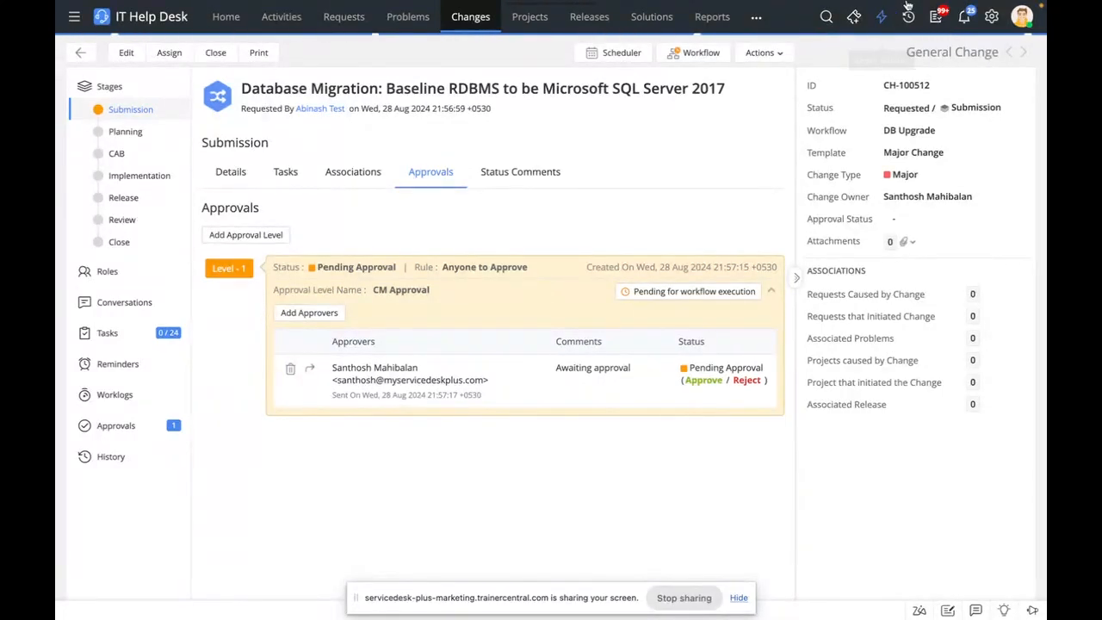
- Open the Setup page in a new browser tab
right_click(991, 17)
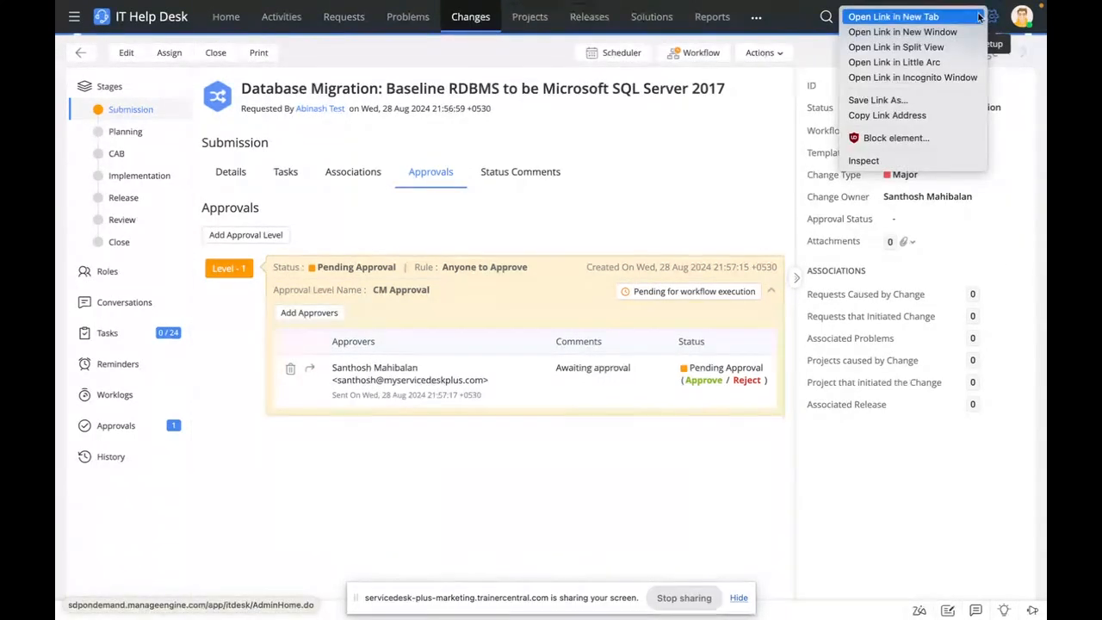
click(964, 16)
mouse_move(130, 200)
click(128, 179)
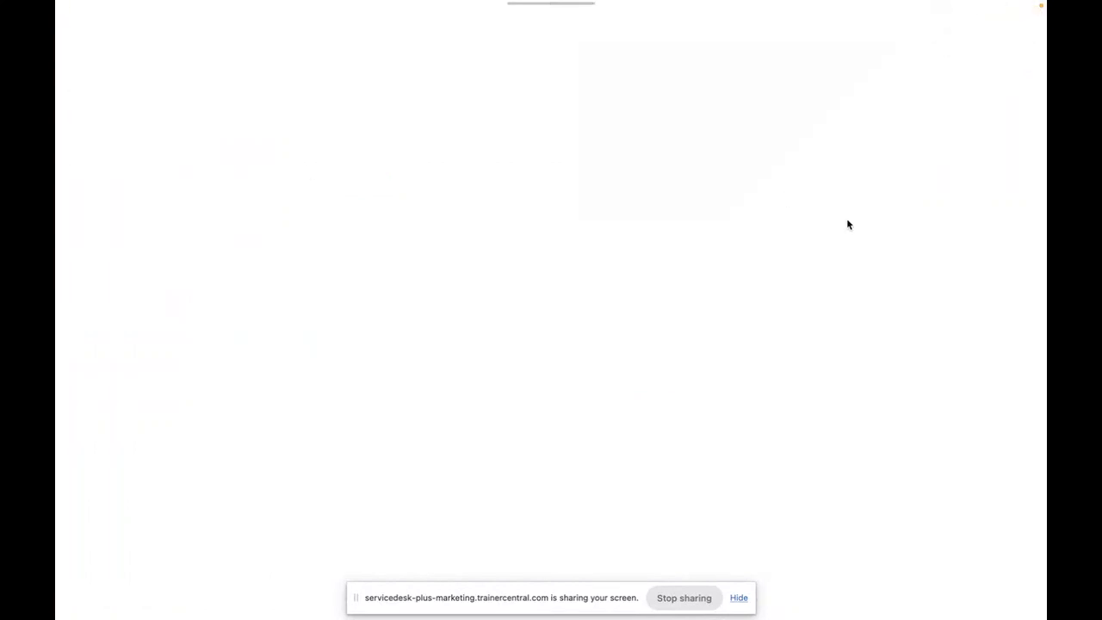
mouse_move(56, 349)
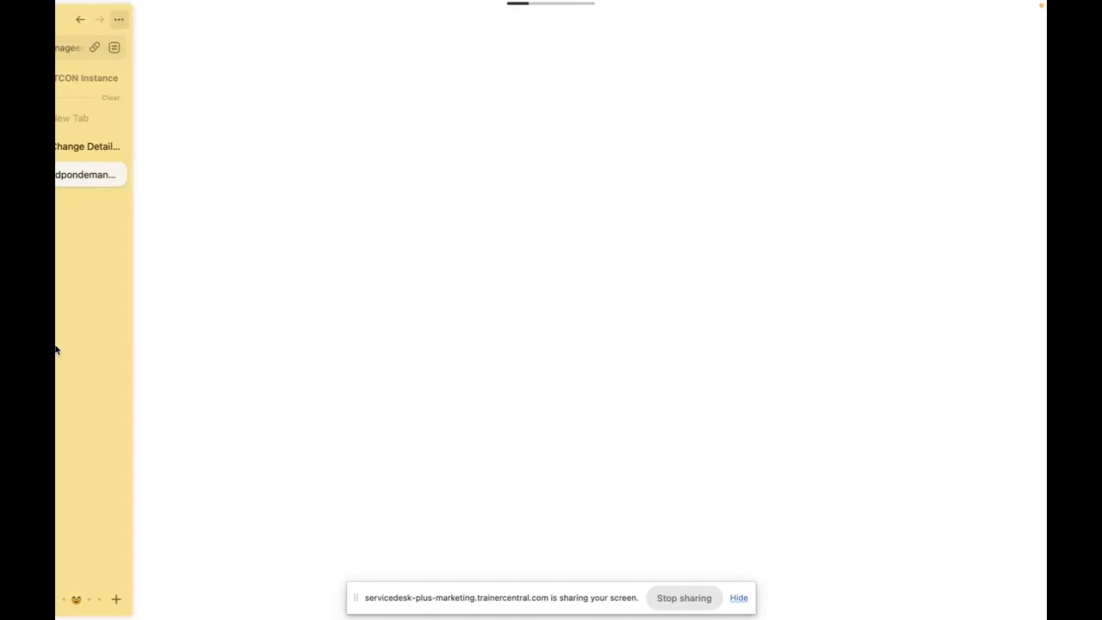
- Return to the change's browser tab and approve the pending CM Approval request without a comment
click(114, 153)
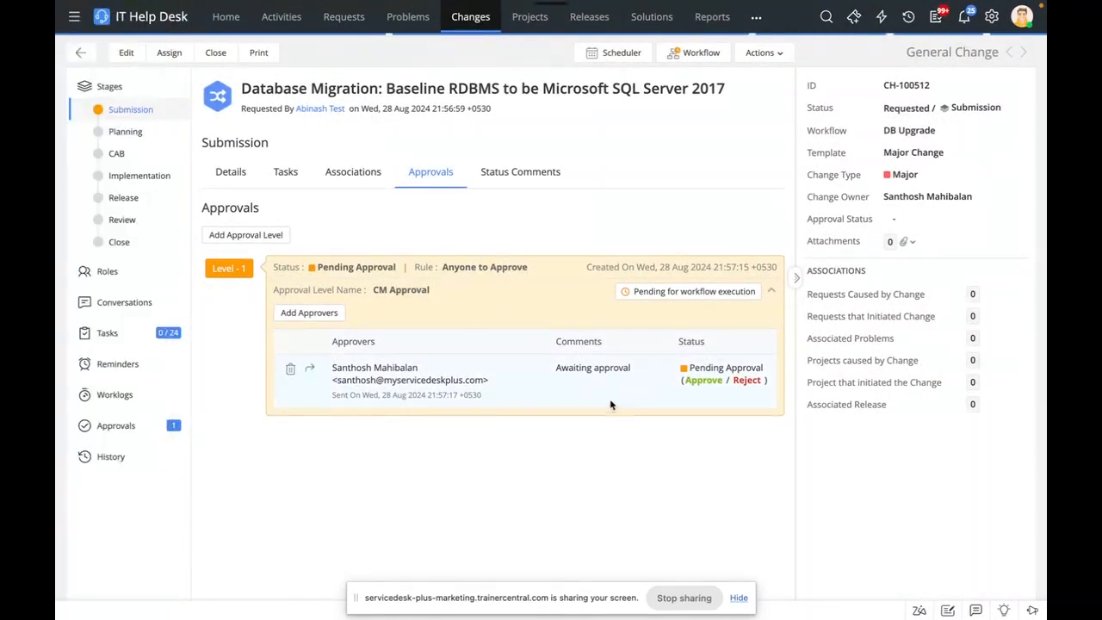
click(689, 381)
click(525, 142)
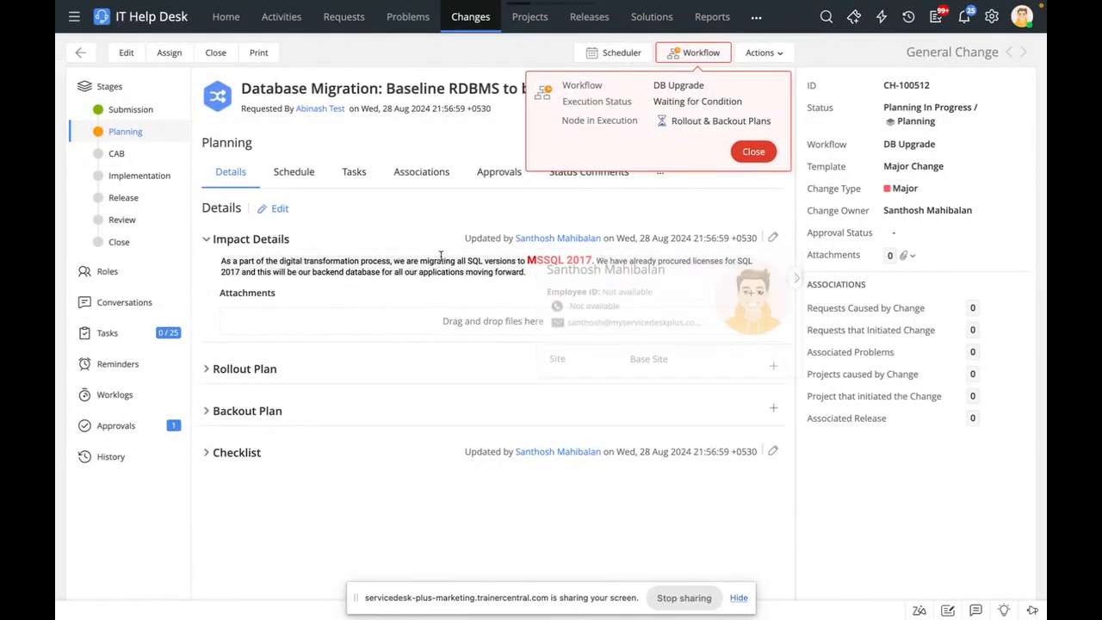
- Examine the Planning stage's Rollout Plan section and the Submission and Planning stages in the change's workflow execution, and close the workflow
click(330, 368)
scroll(341, 462, down, 1)
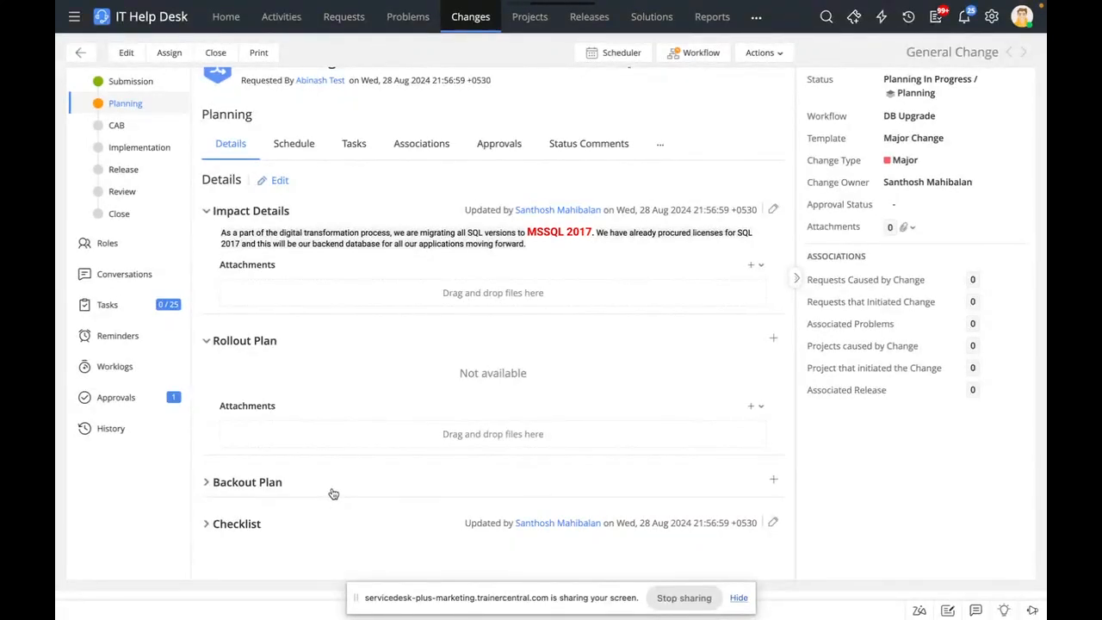
click(689, 53)
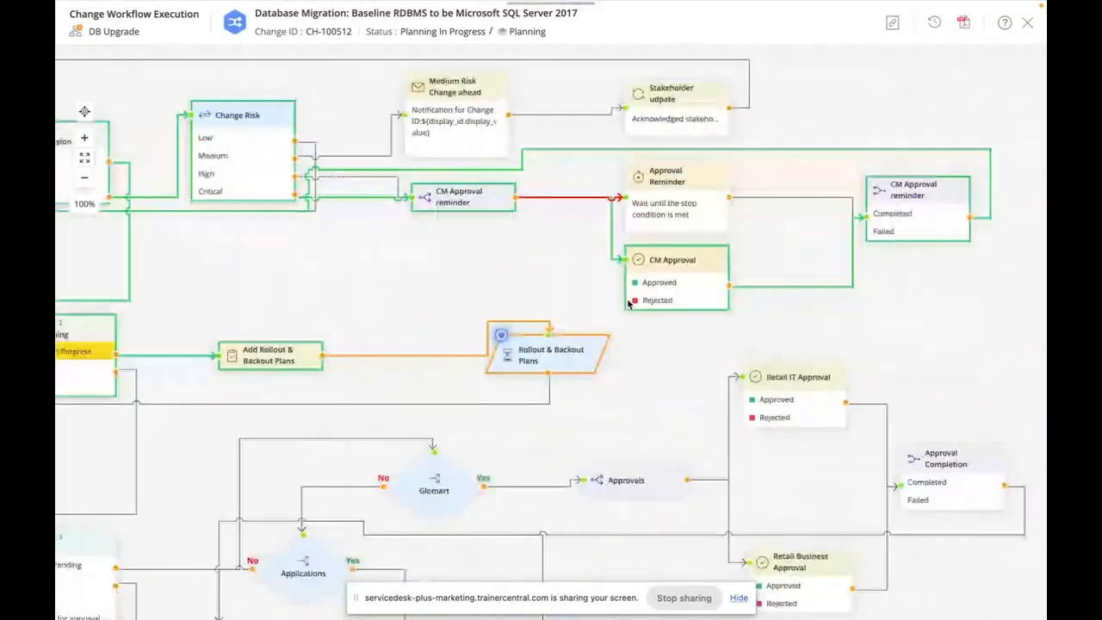
drag(291, 266, 597, 266)
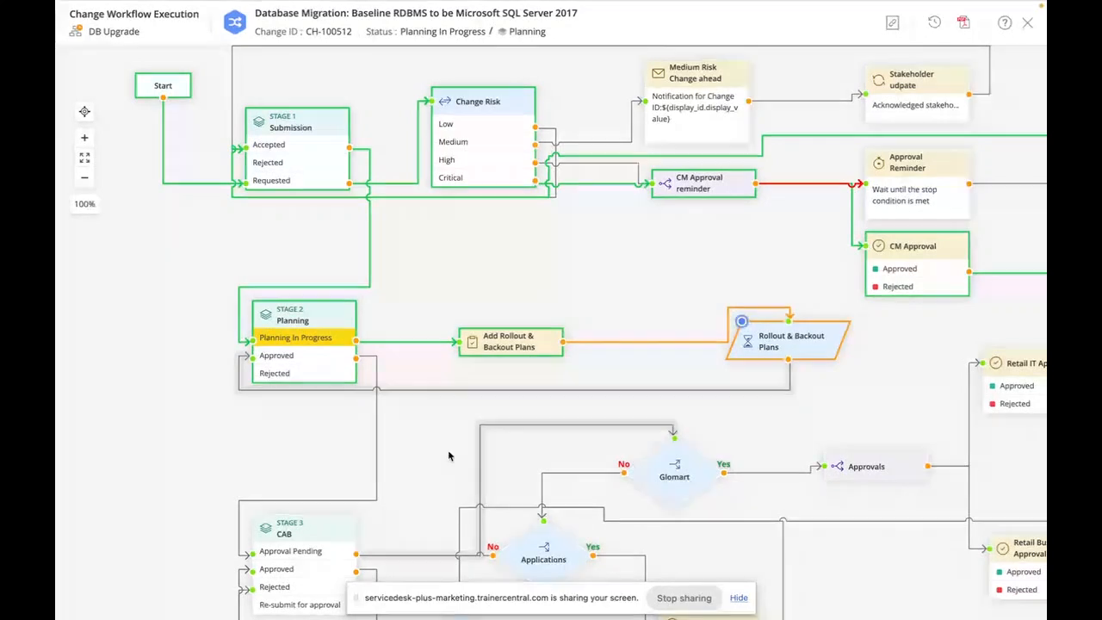
drag(449, 403, 461, 403)
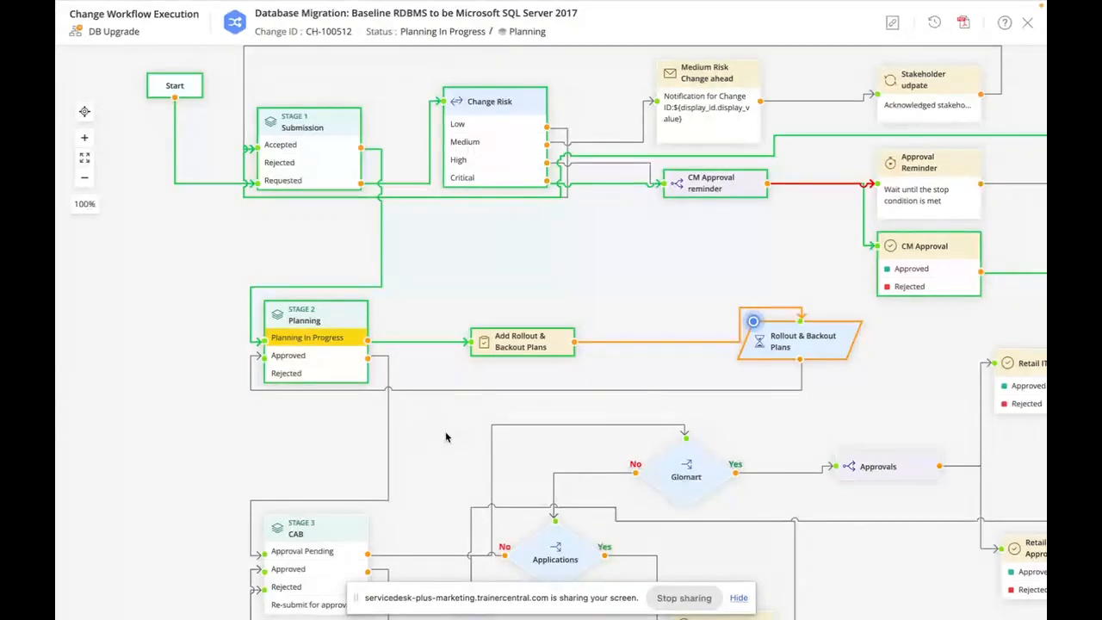
click(1028, 27)
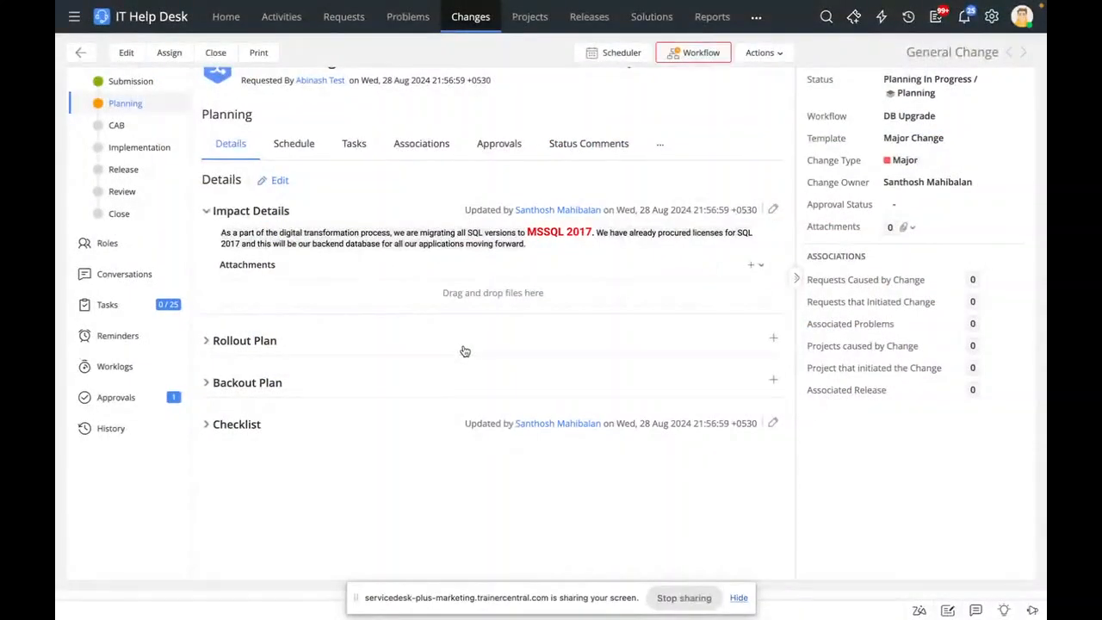
- Add the text "Sample plan" as the Planning stage's Rollout Plan and save it
click(773, 337)
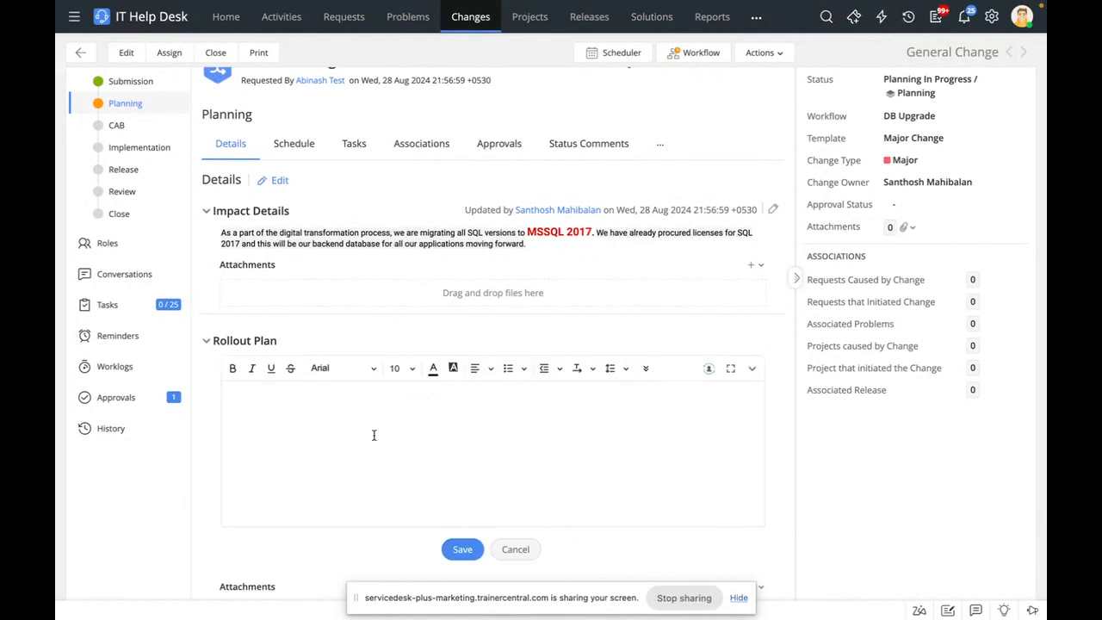
text(Sample plan)
click(461, 549)
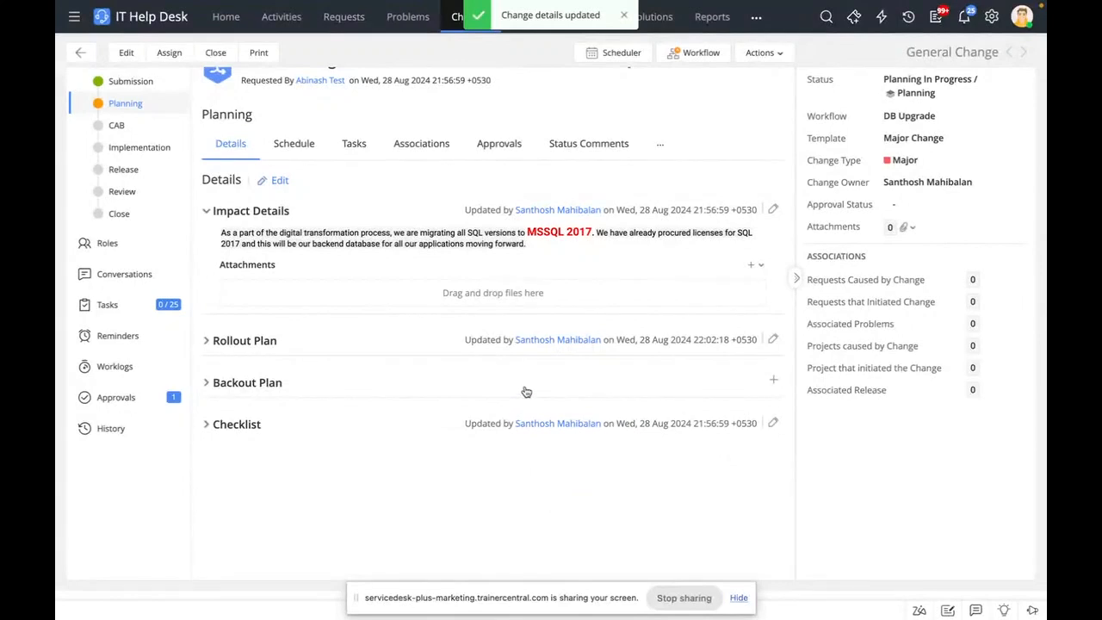
- Save "Sample backout plan" as the Planning stage's Backout Plan and go back to the Planning stage details
click(619, 387)
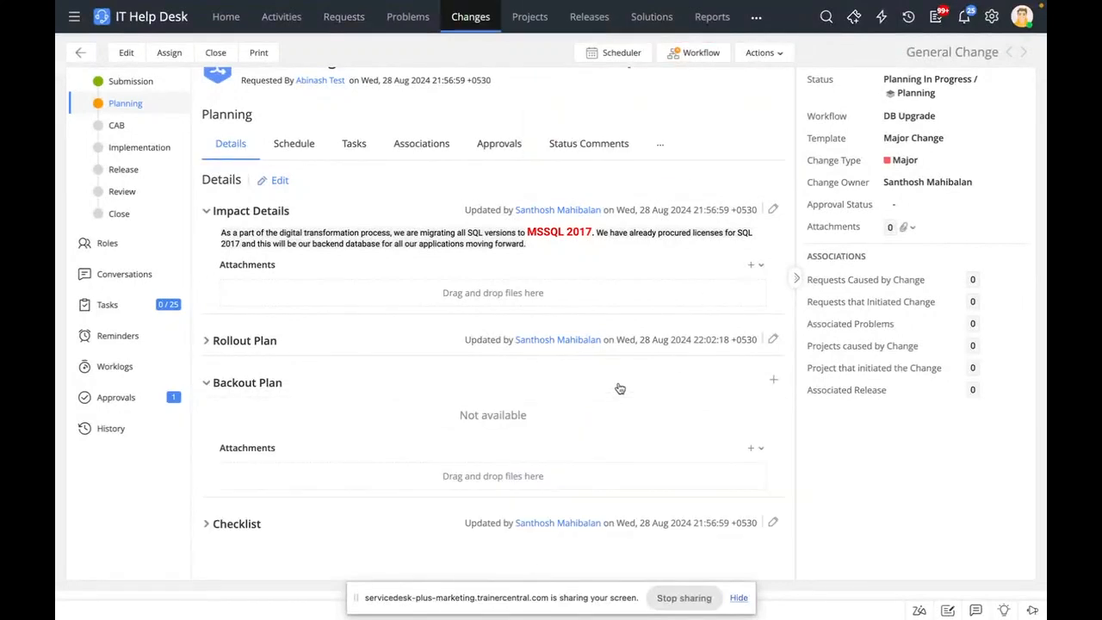
click(773, 380)
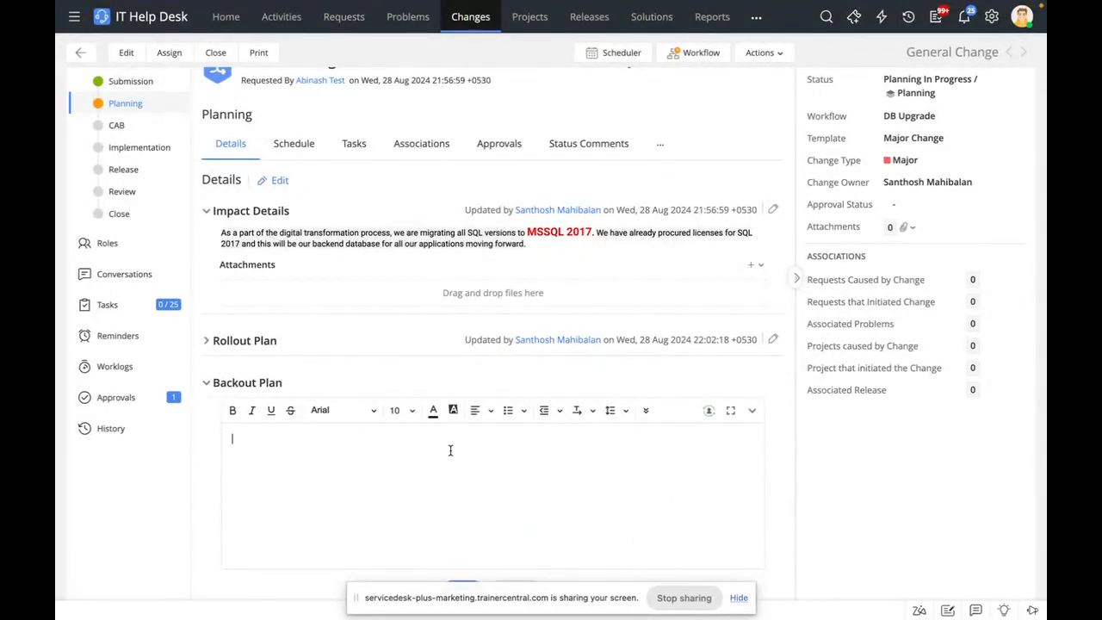
text(Backpout)
key(ctrl+a)
text(Sample backout plan)
scroll(438, 474, down, 2)
click(460, 445)
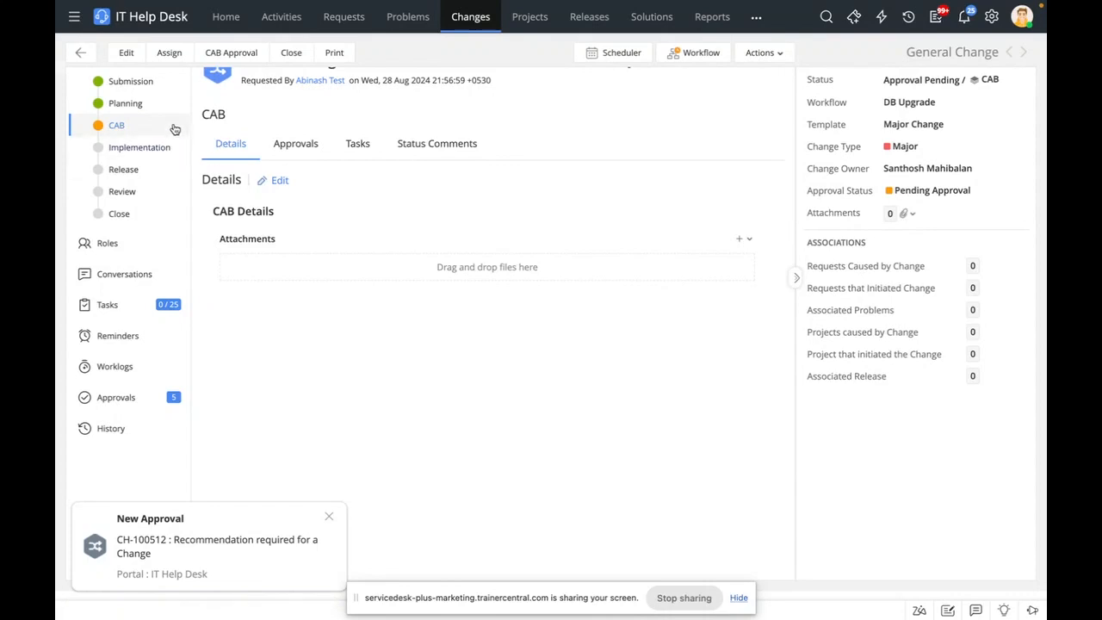
click(126, 103)
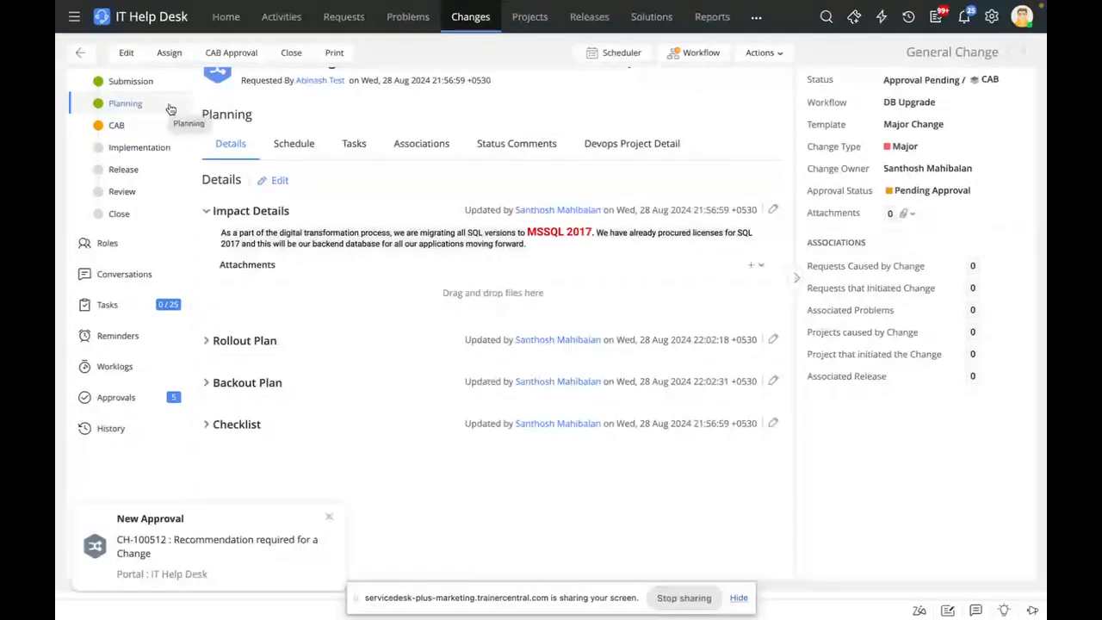
- Switch to the Setup page's browser tab and reload it
mouse_move(54, 318)
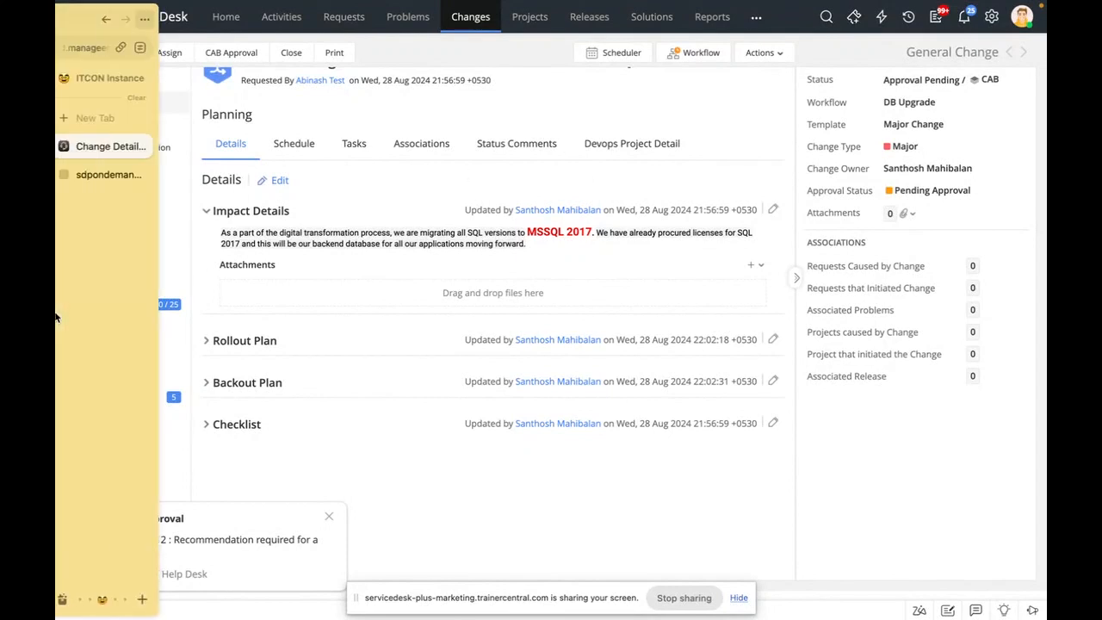
click(106, 182)
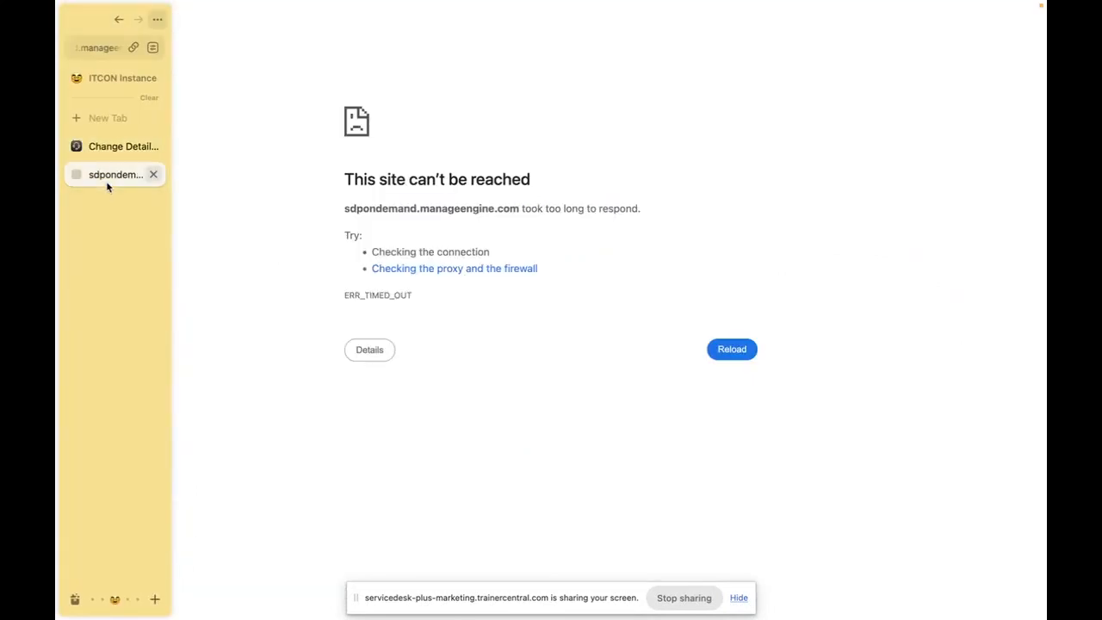
click(732, 353)
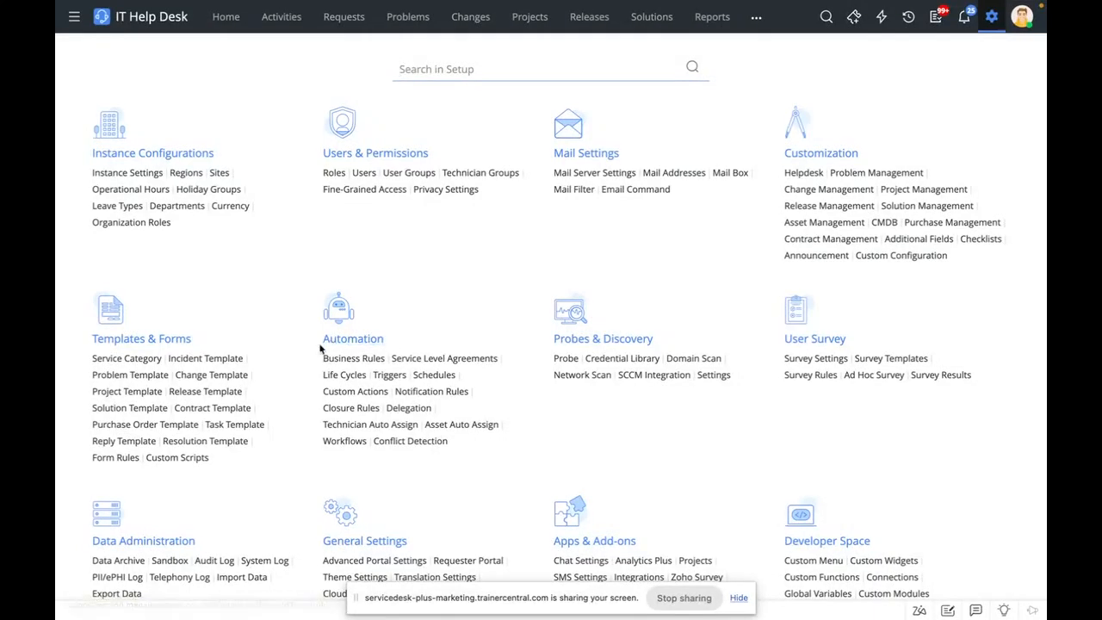
- Open the Automation workflows in Setup and list the workflows of the Change module
click(345, 441)
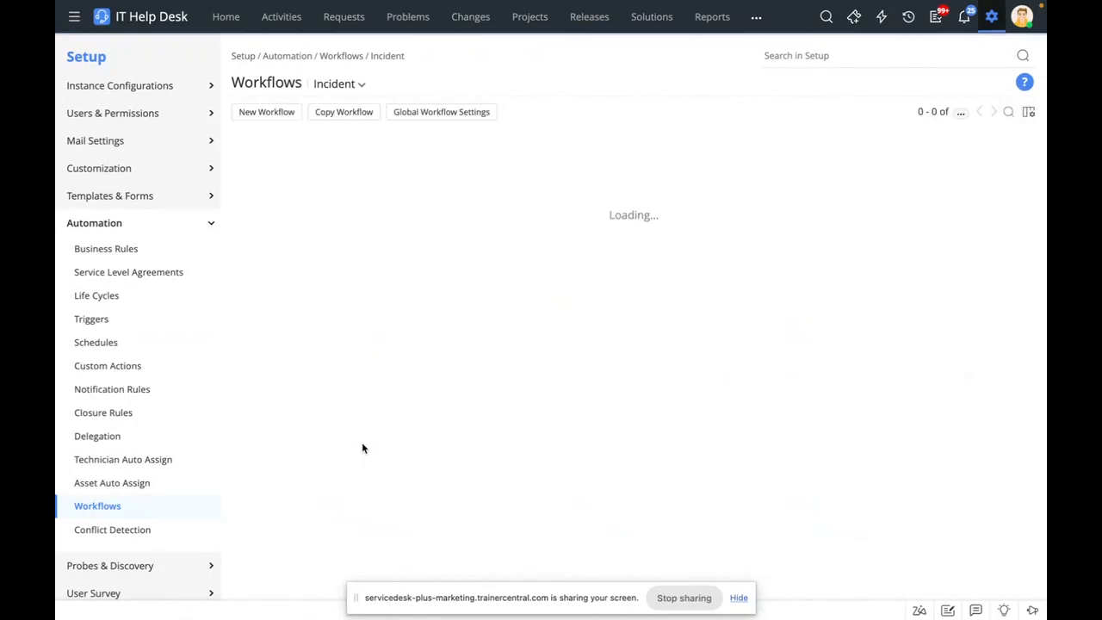
click(363, 88)
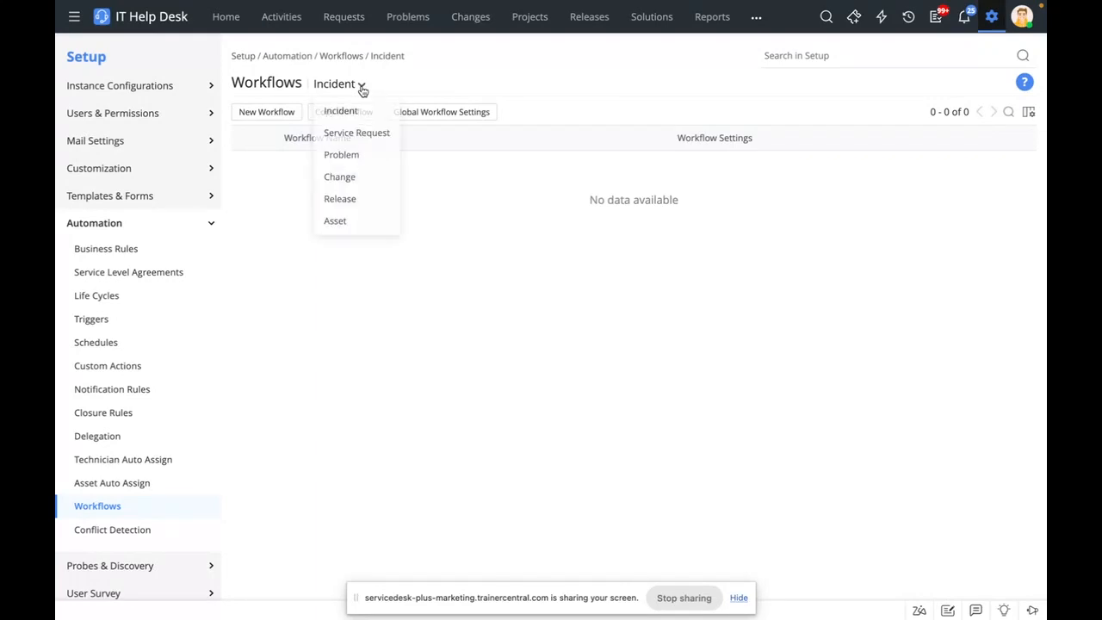
click(338, 178)
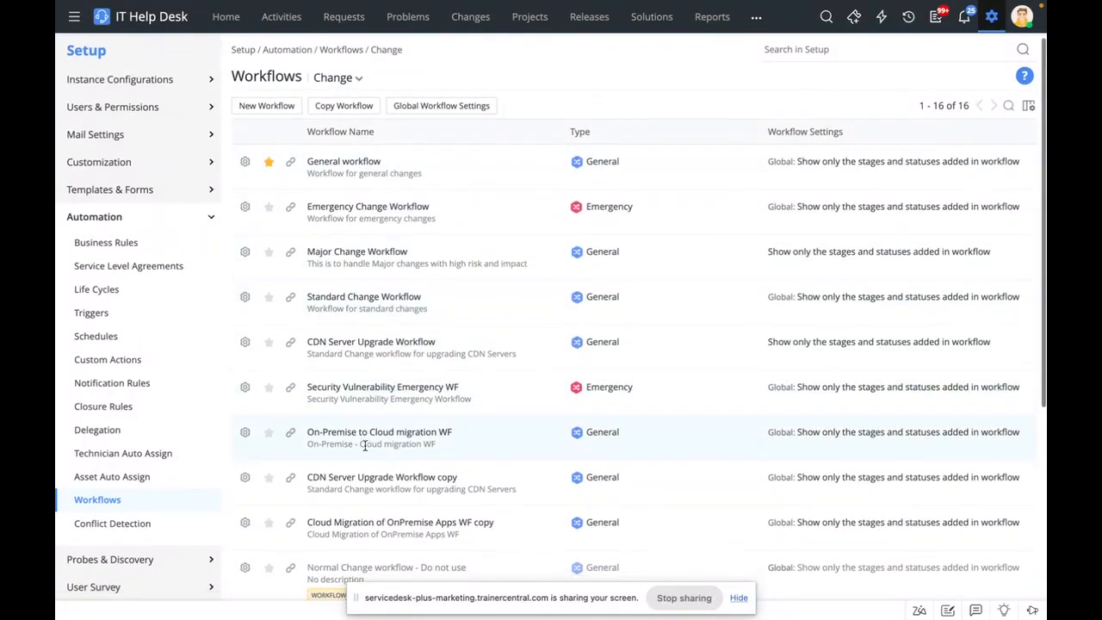
scroll(364, 445, down, 1)
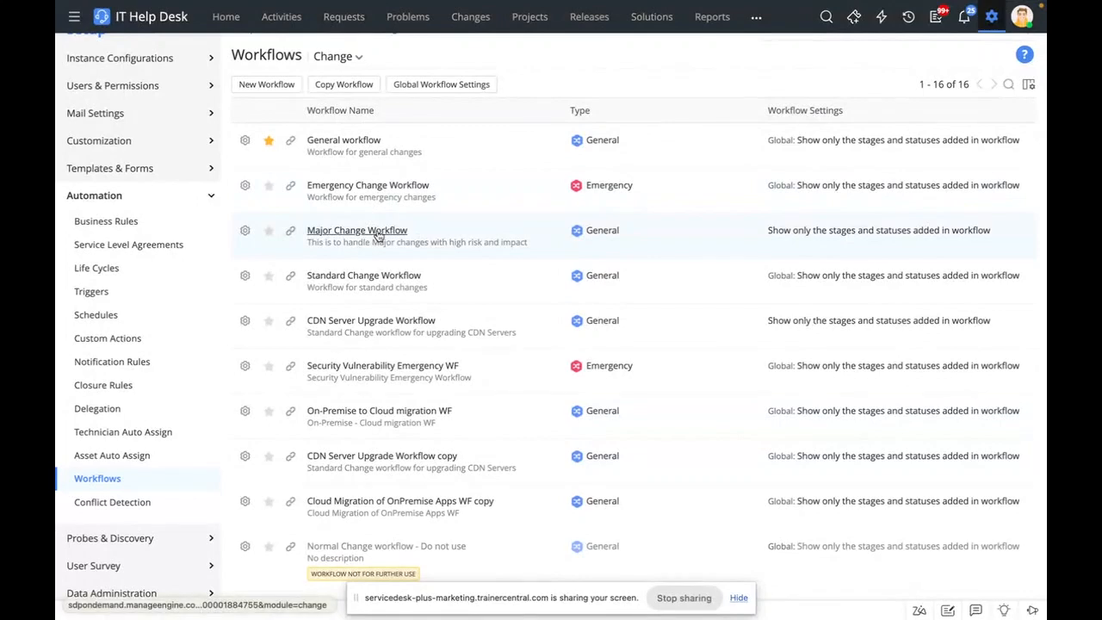
- Open the DB Upgrade workflow from the change workflow list in the workflow editor
scroll(377, 236, down, 3)
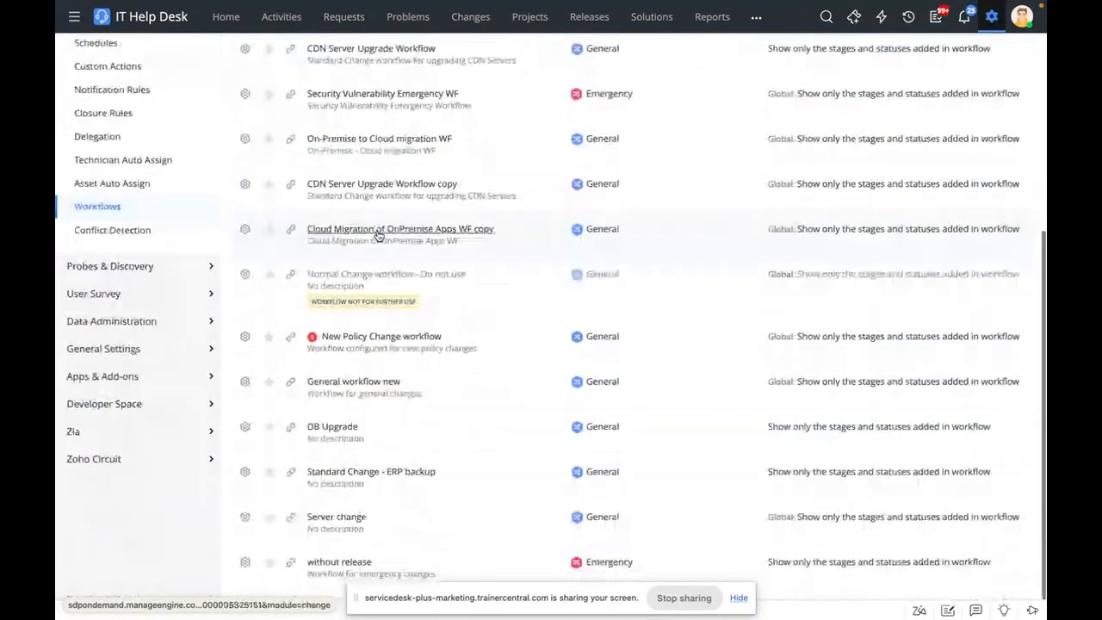
click(347, 433)
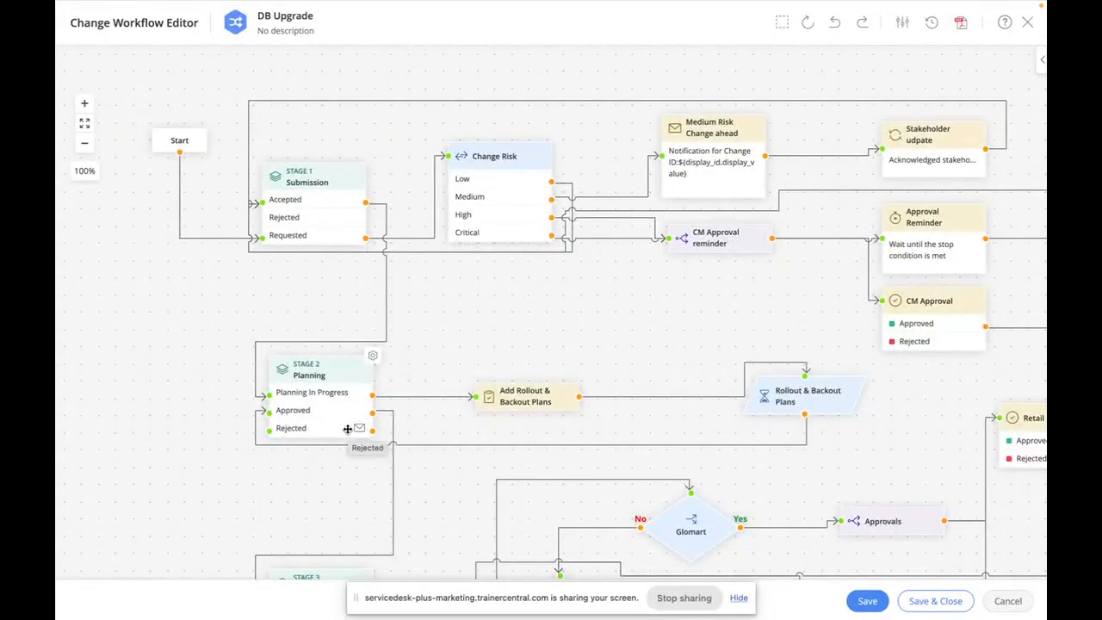
mouse_move(622, 307)
mouse_down()
mouse_move(536, 310)
mouse_move(410, 202)
mouse_move(620, 307)
mouse_up()
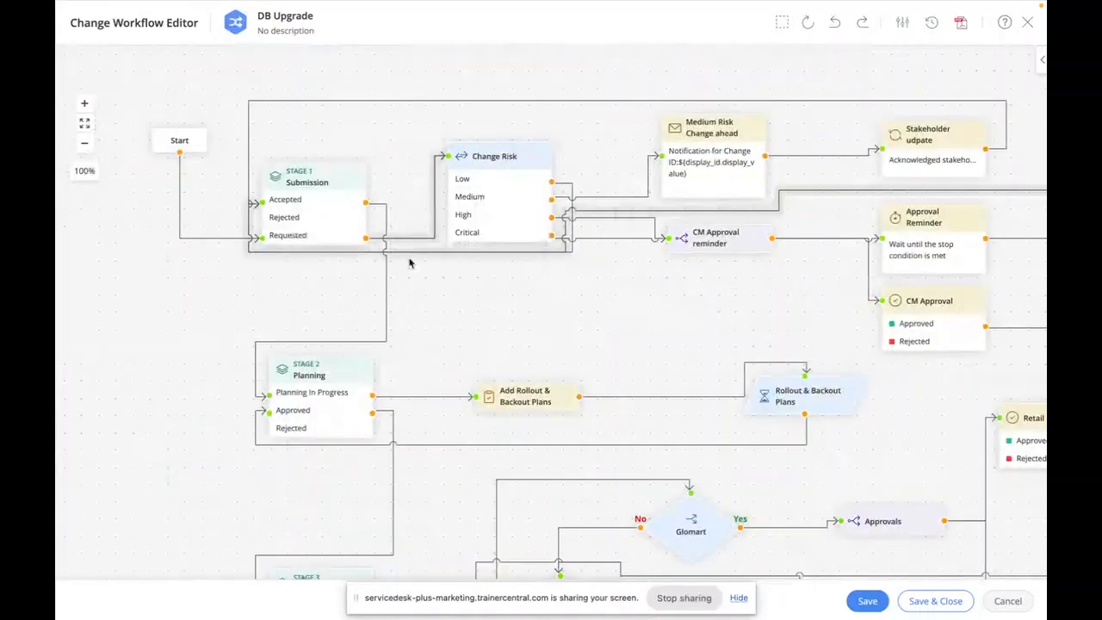
- Browse the Action and Flow node categories offered on the canvas, and show the full palette of workflow nodes
right_click(520, 299)
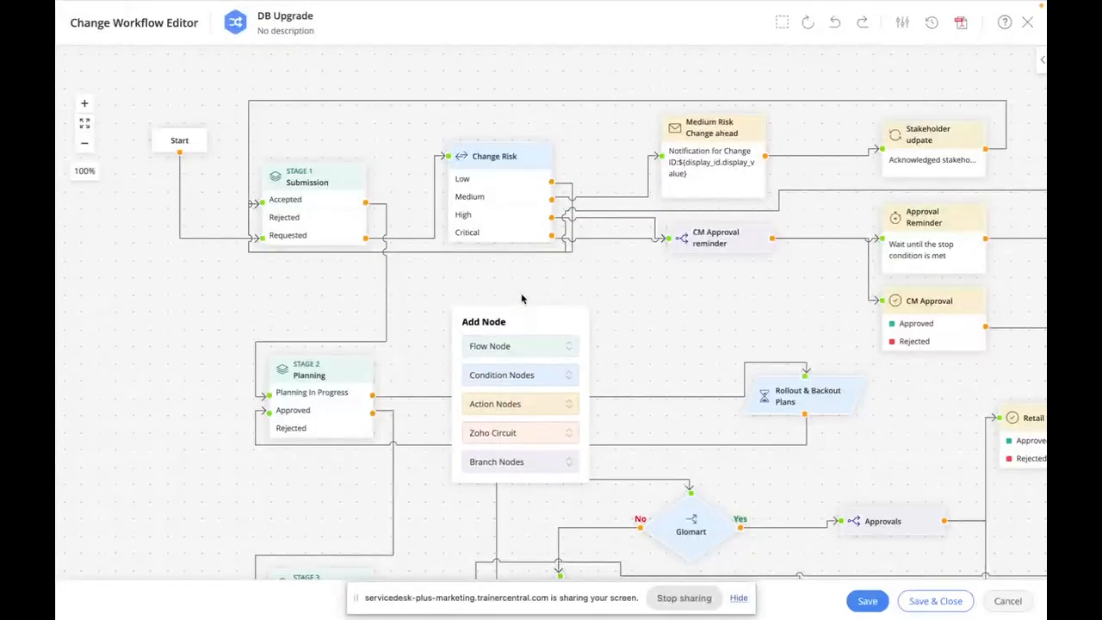
click(519, 404)
click(539, 346)
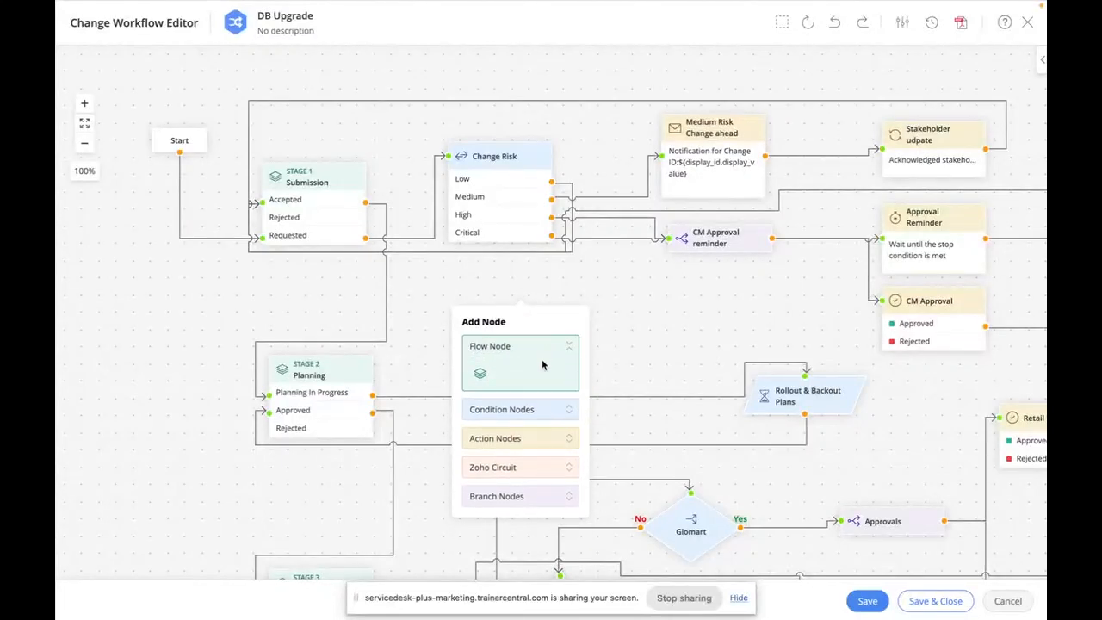
click(615, 349)
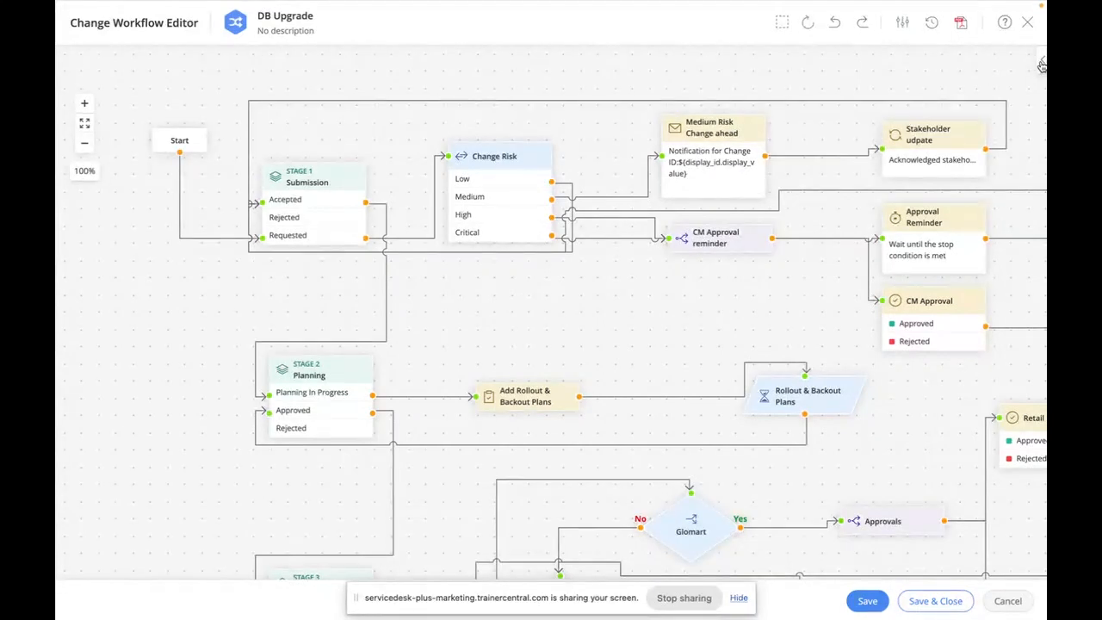
click(1041, 68)
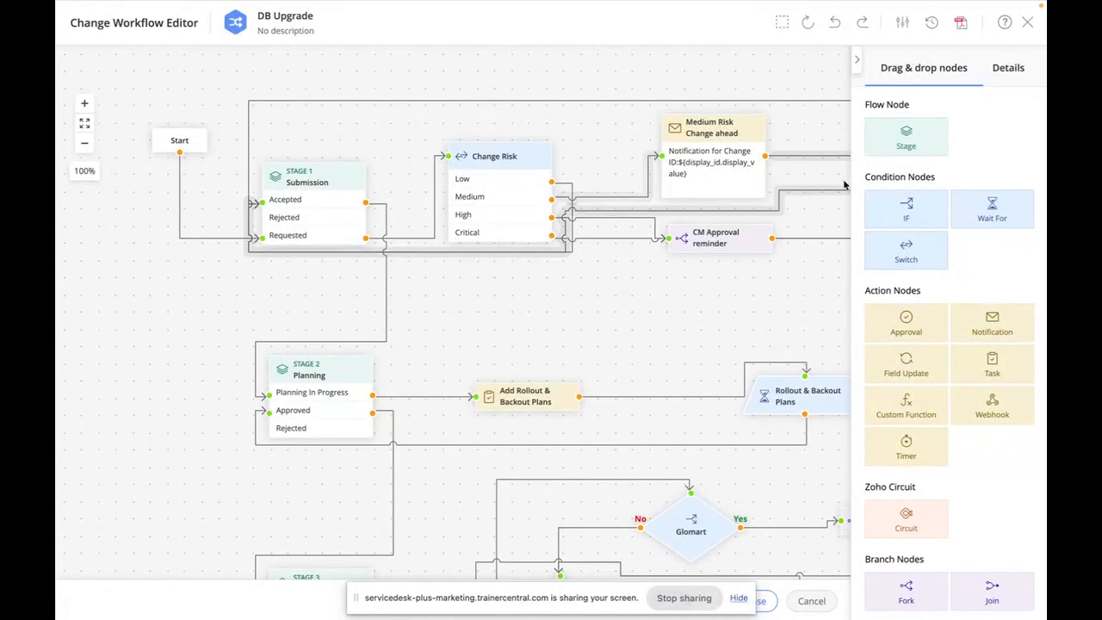
scroll(740, 231, right, 2)
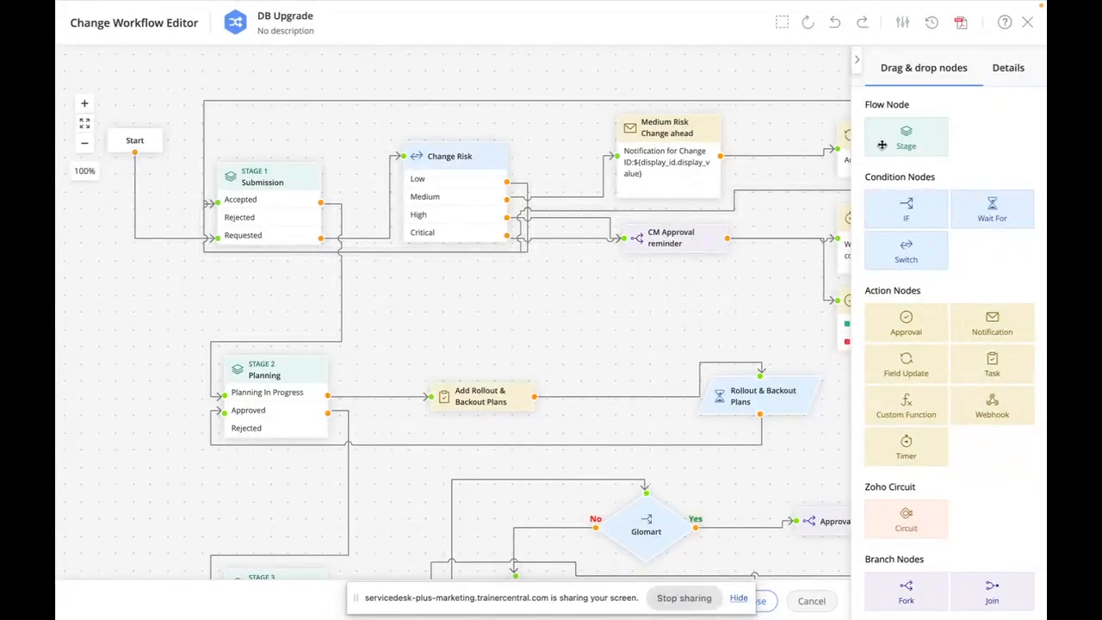
- Try adding a UAT stage between the Submission and Planning stages, and discard it without choosing a status
drag(882, 146, 427, 311)
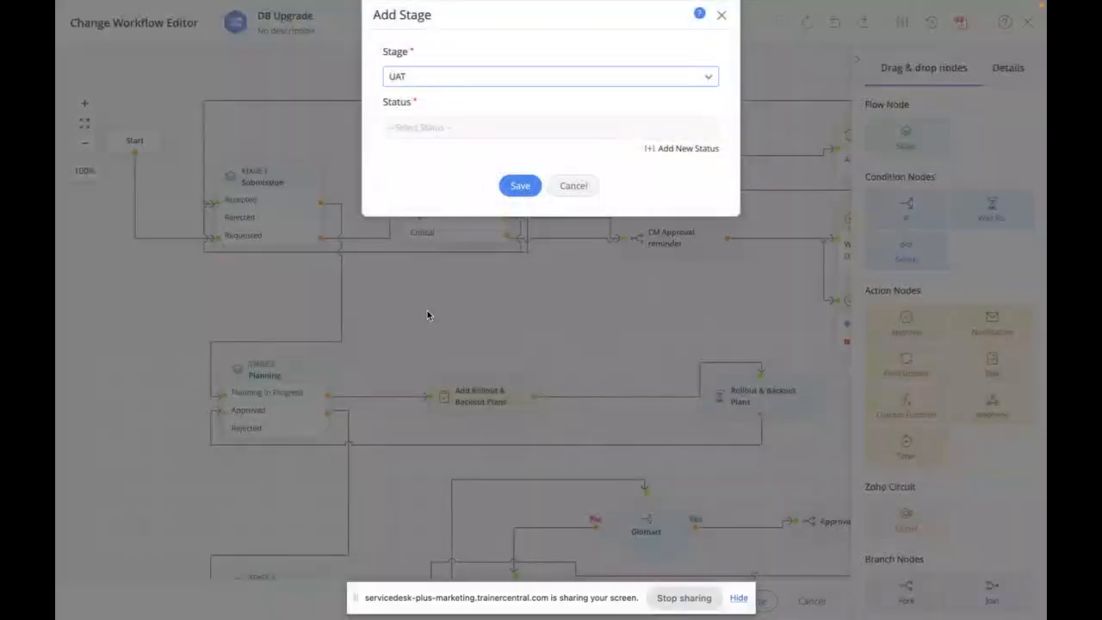
click(494, 80)
click(482, 132)
click(460, 126)
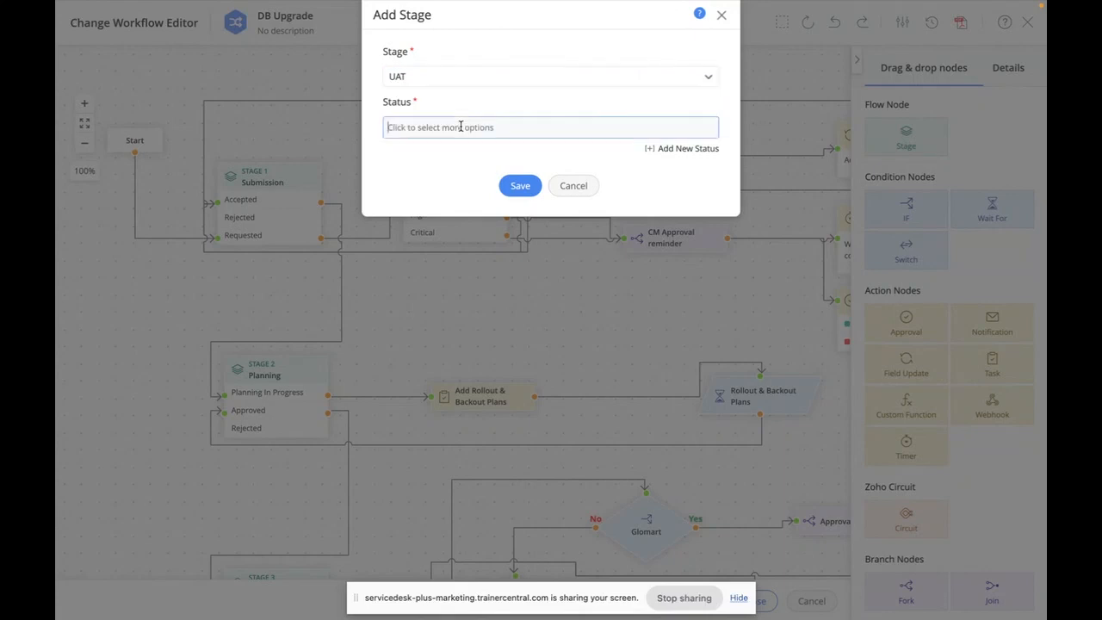
click(564, 99)
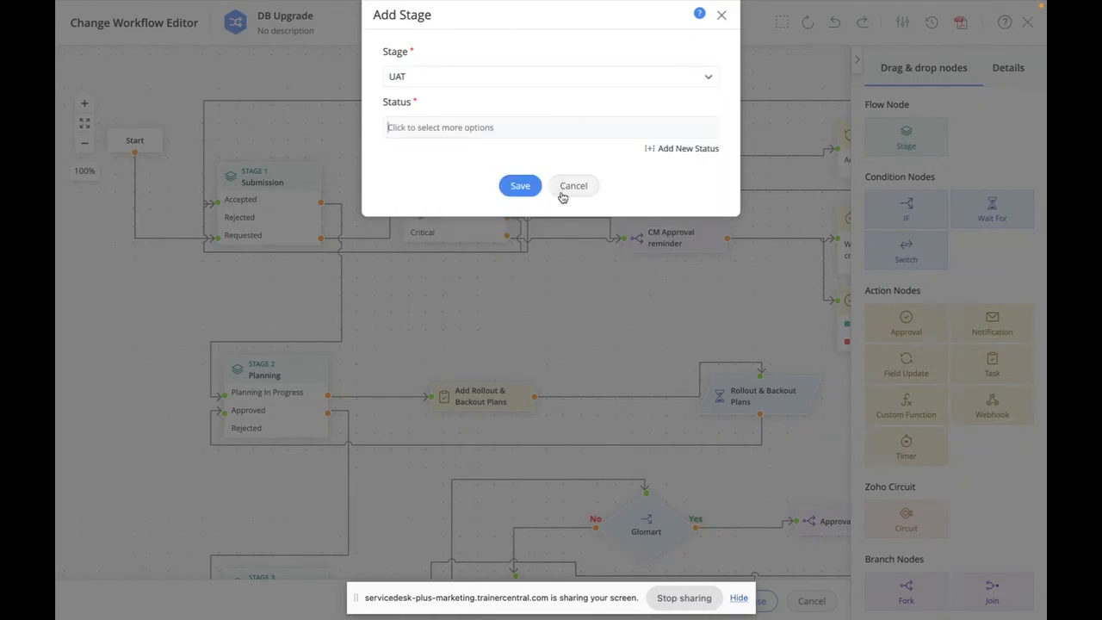
click(560, 188)
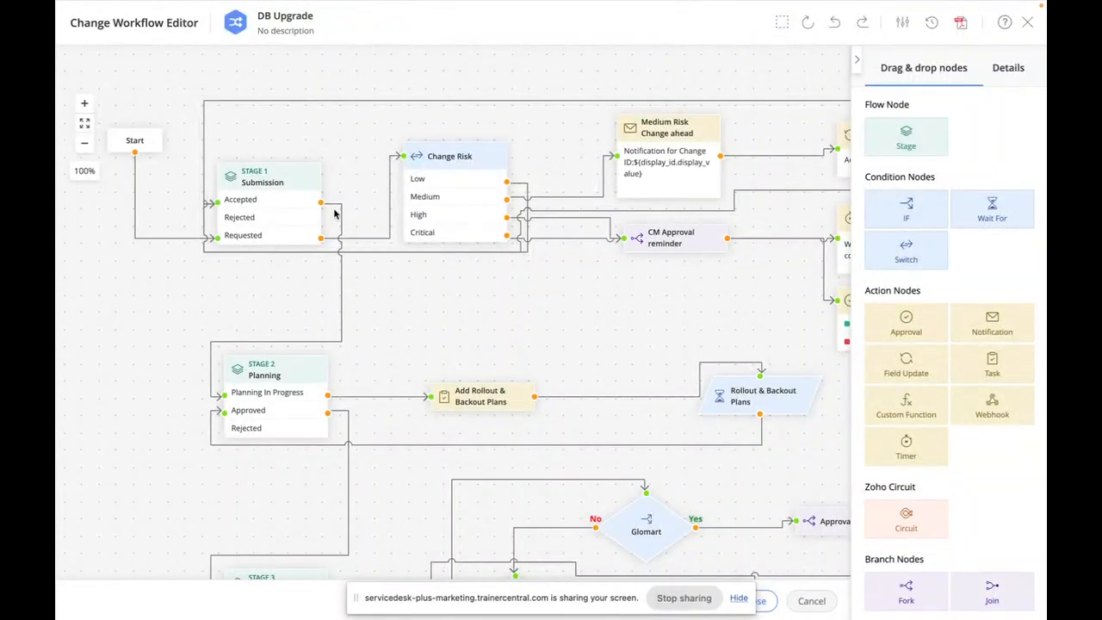
- Place a Wait For node below the Rollout & Backout Plans node and browse the columns available for its condition
scroll(688, 301, down, 2)
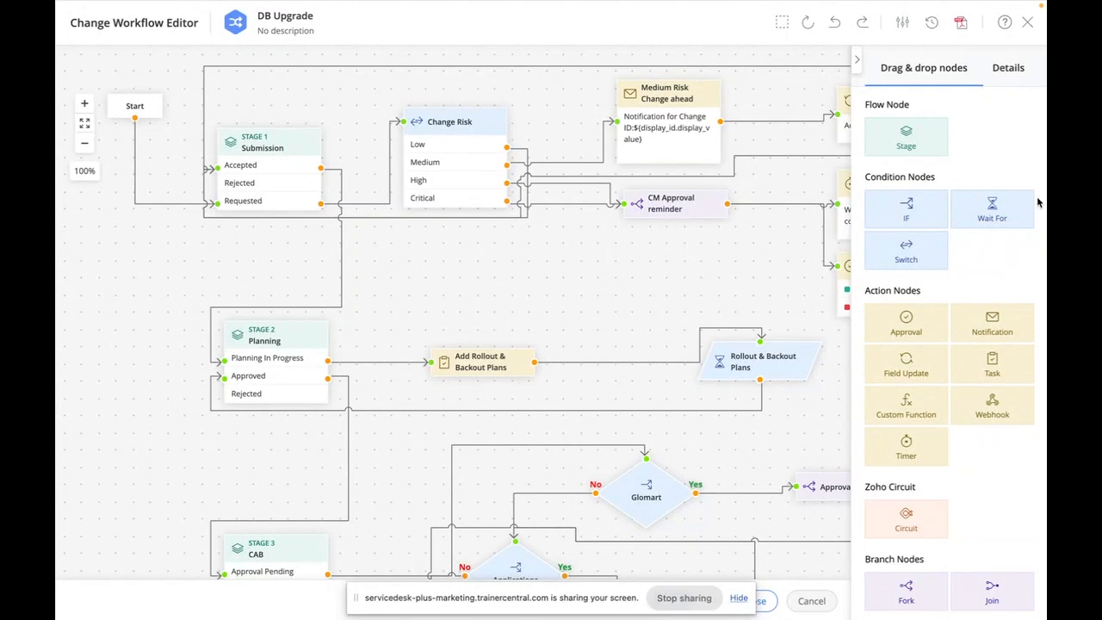
scroll(681, 270, down, 3)
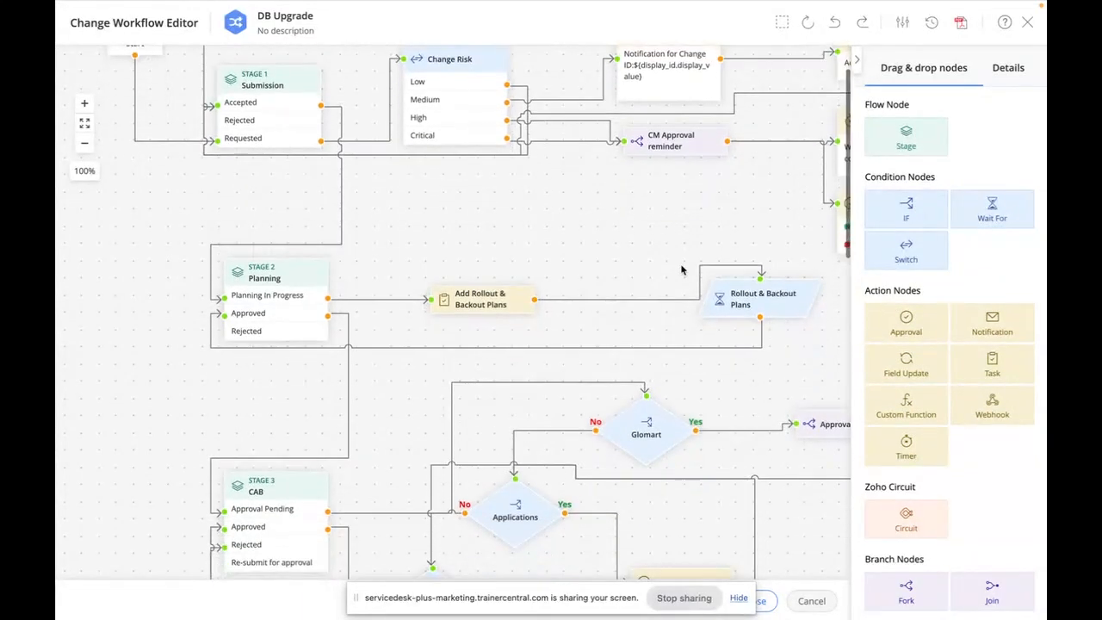
scroll(681, 270, down, 3)
scroll(681, 269, right, 4)
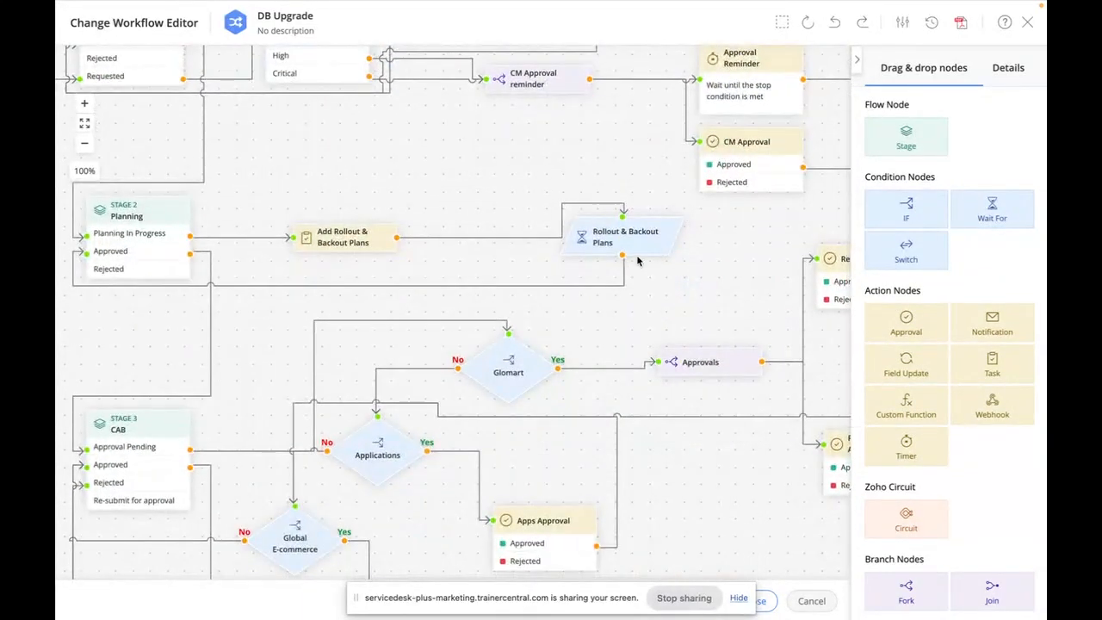
click(991, 215)
click(654, 337)
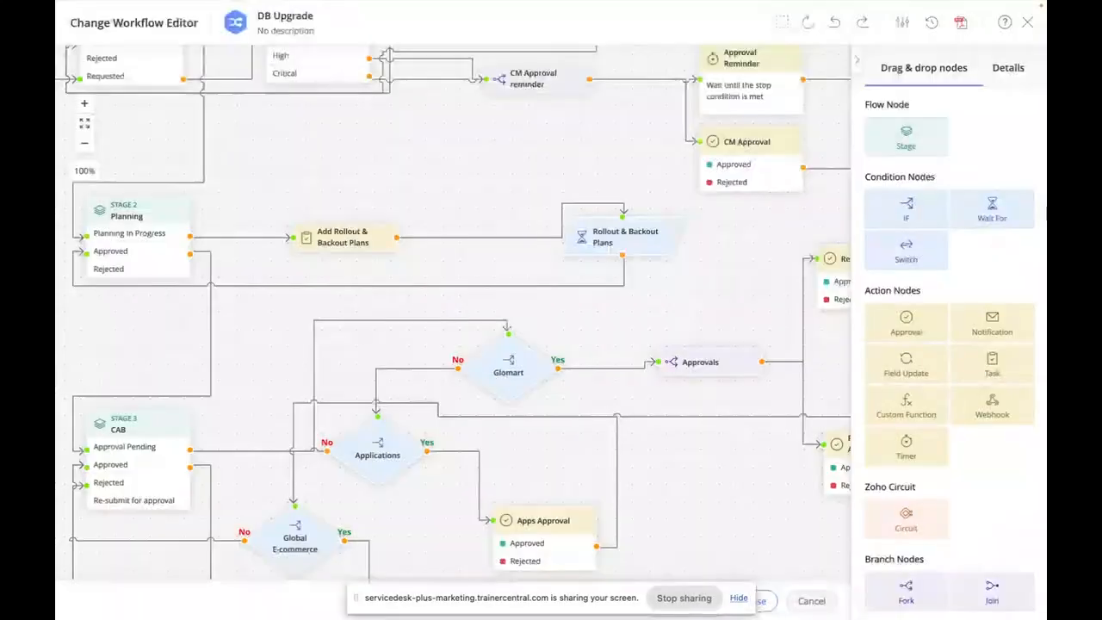
drag(991, 207, 621, 318)
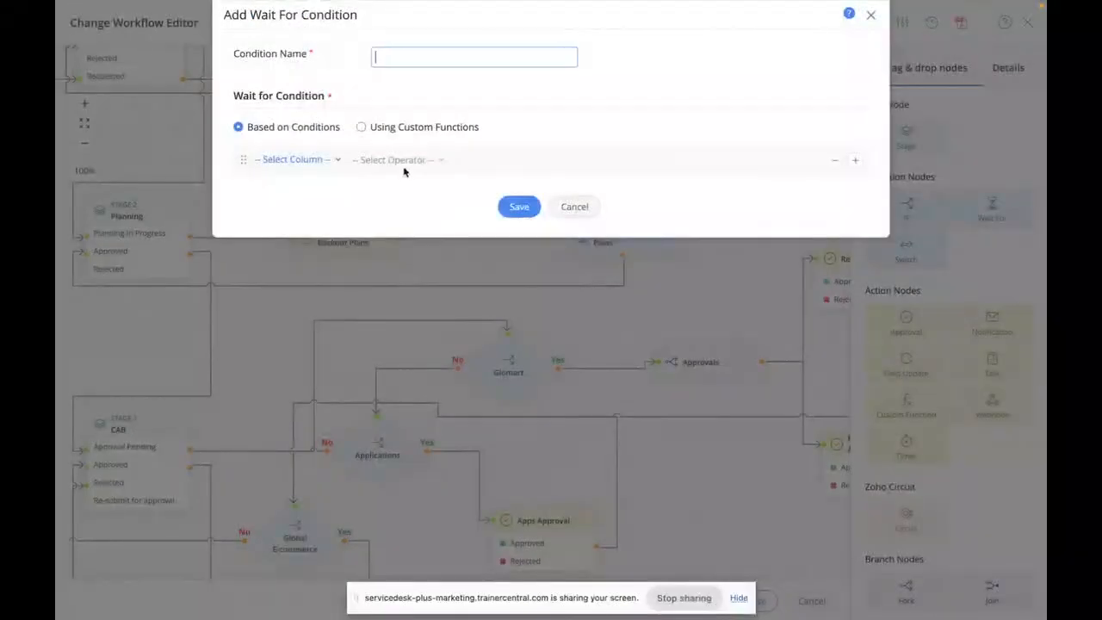
click(318, 161)
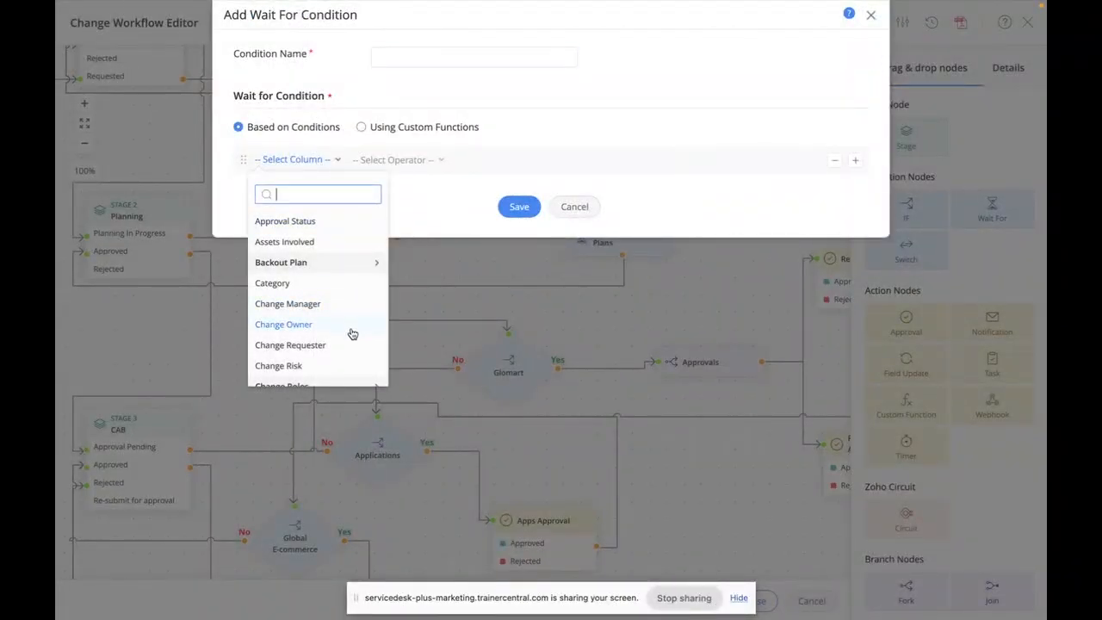
scroll(352, 333, down, 2)
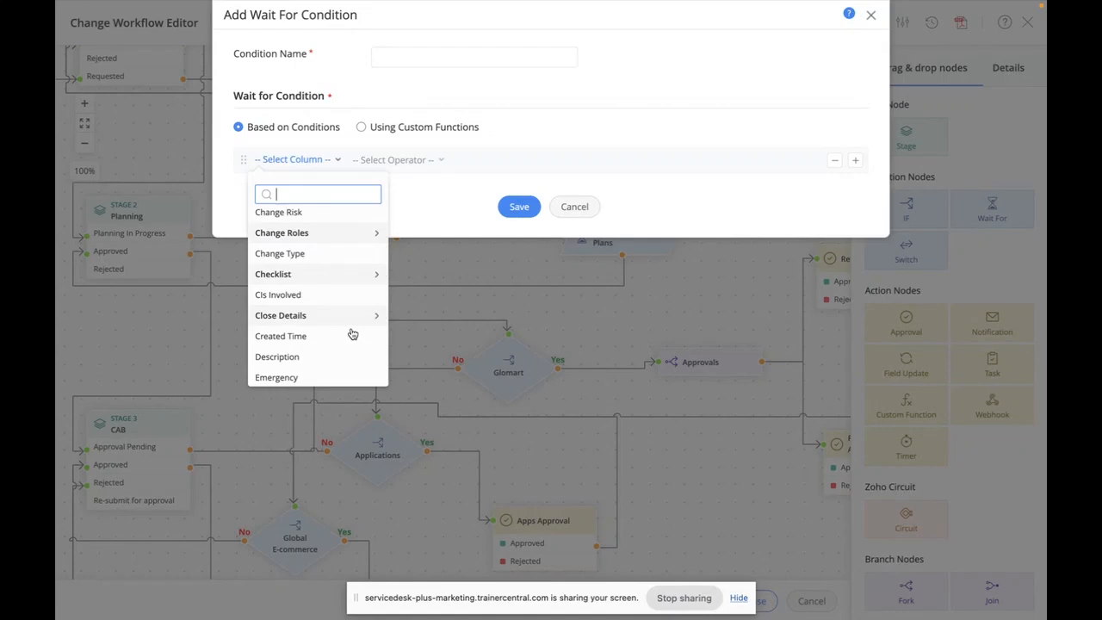
- Define a Wait For condition named Test where CIs Involved is BCK-2012, and save it
click(336, 297)
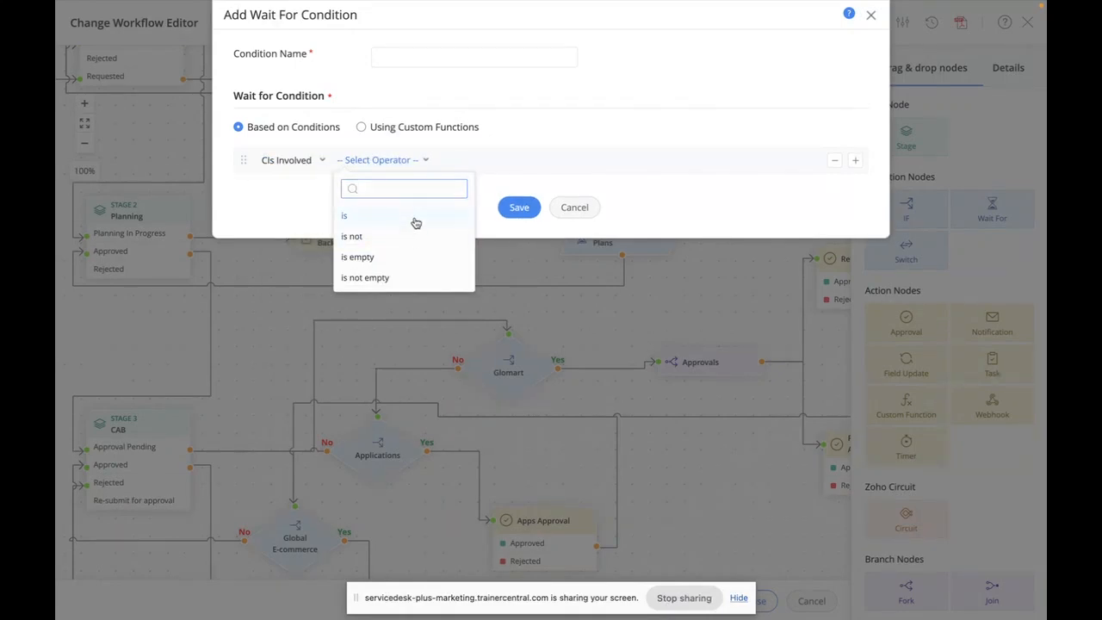
click(416, 223)
scroll(466, 272, down, 3)
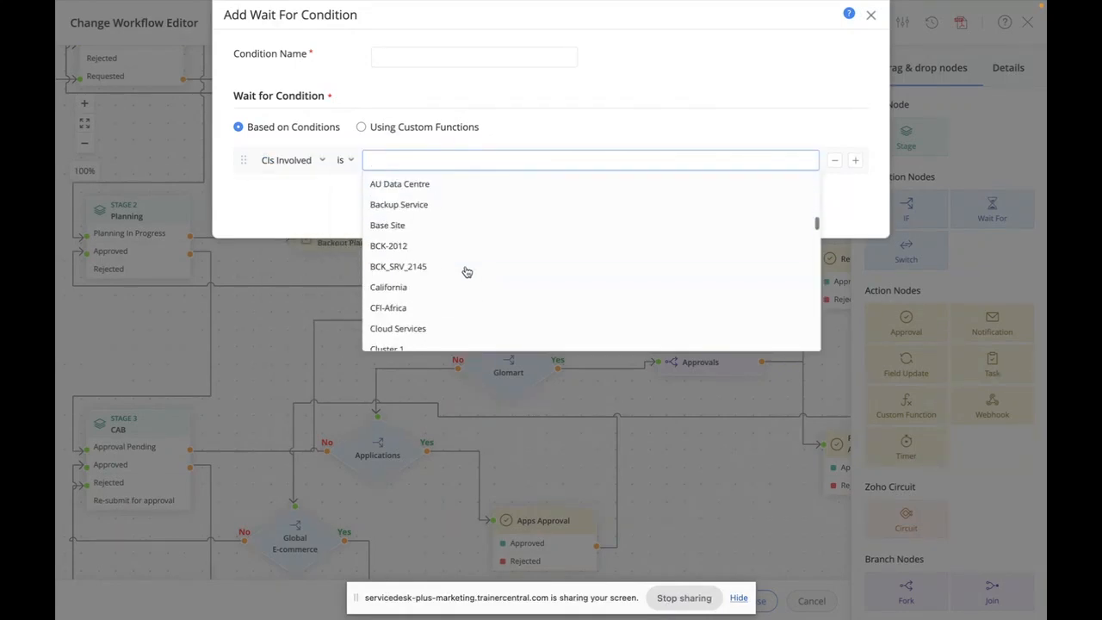
click(474, 245)
click(639, 91)
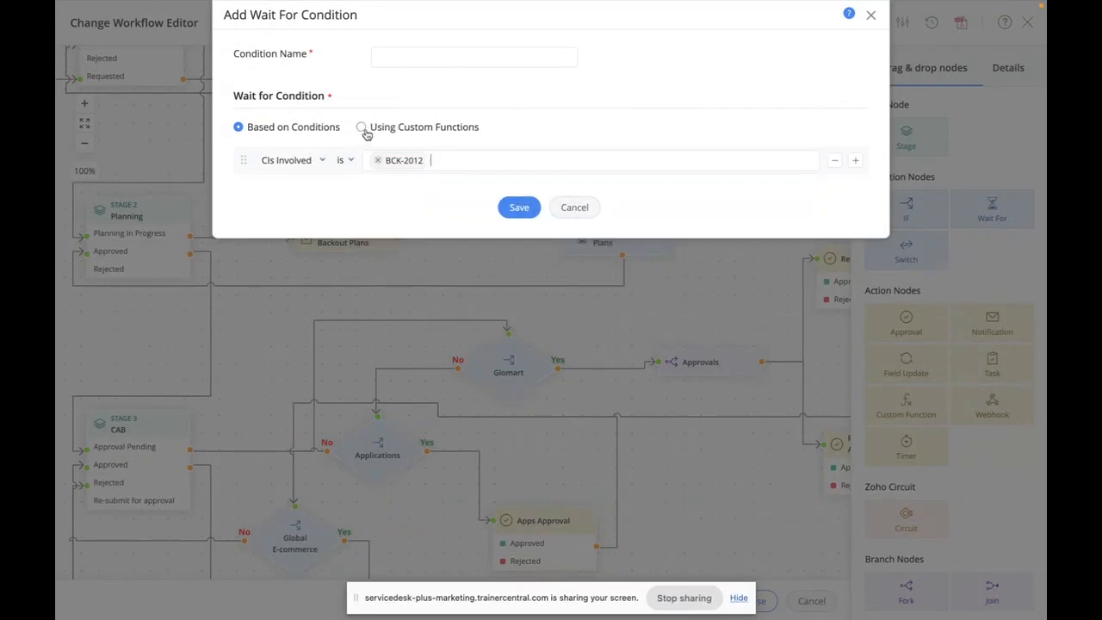
click(531, 55)
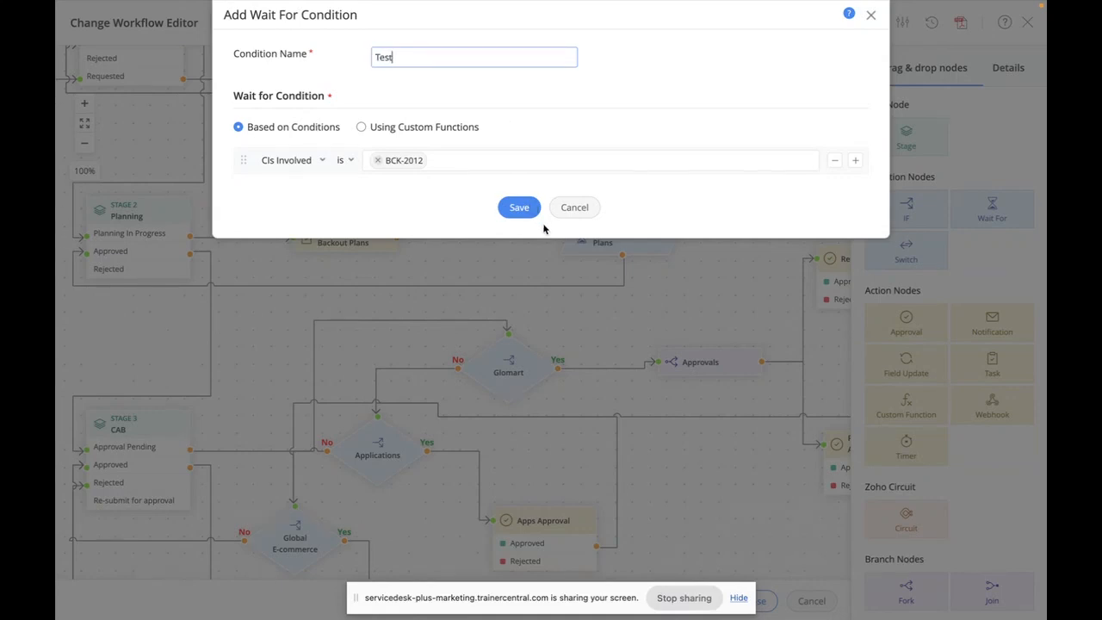
click(519, 207)
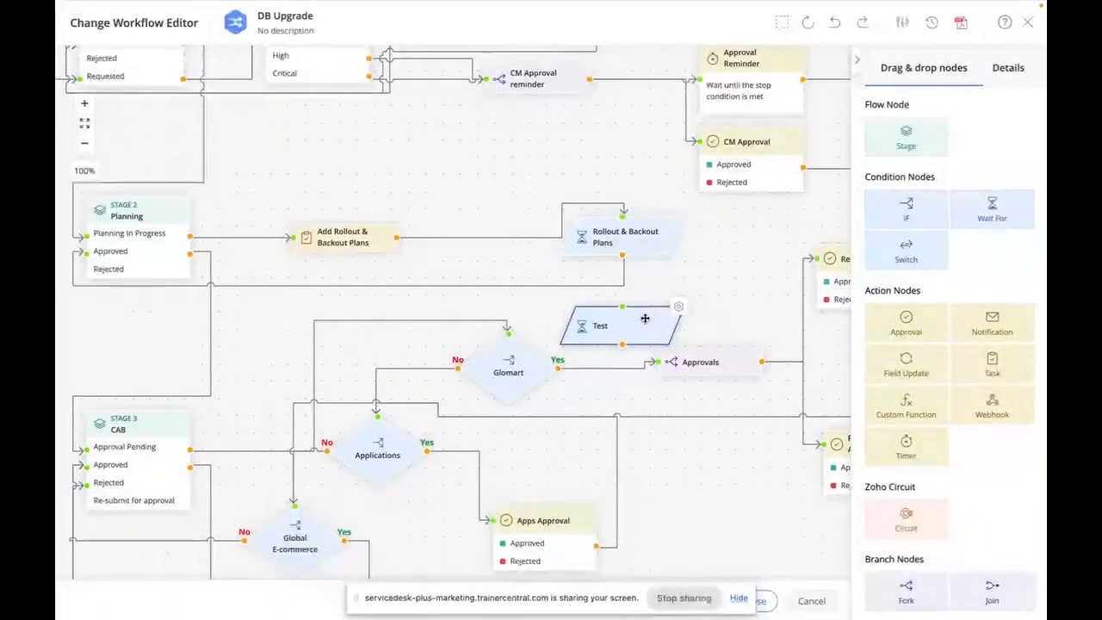
- Delete the Test wait-for node from the workflow canvas
click(678, 308)
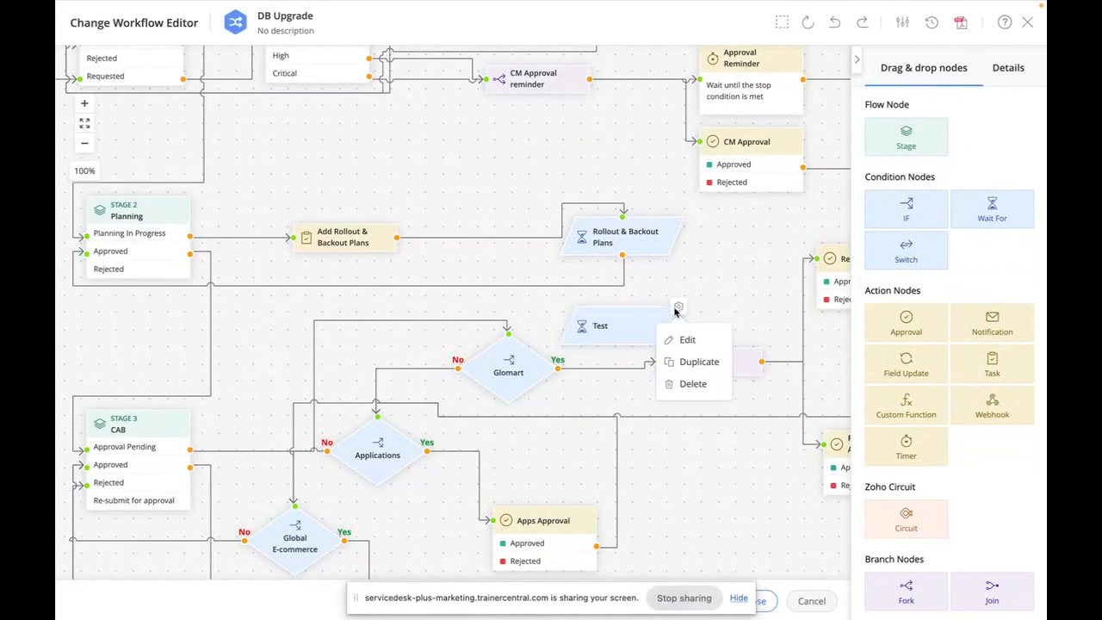
click(699, 389)
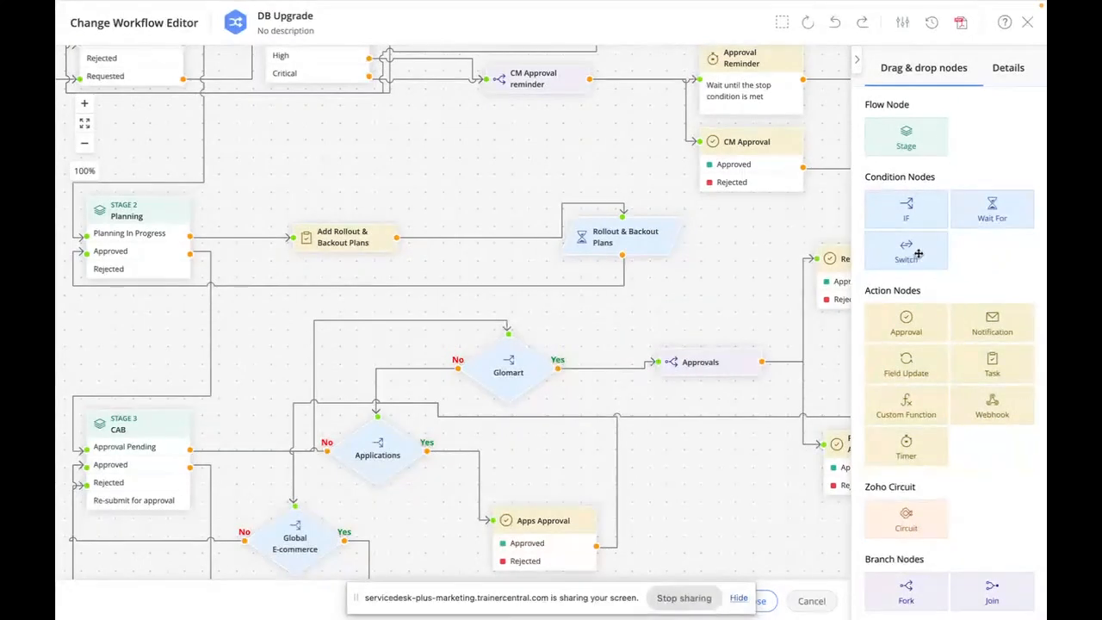
- Place a Switch node on the canvas, choose Impact as its field, look through the available options, and cancel it
scroll(758, 223, up, 3)
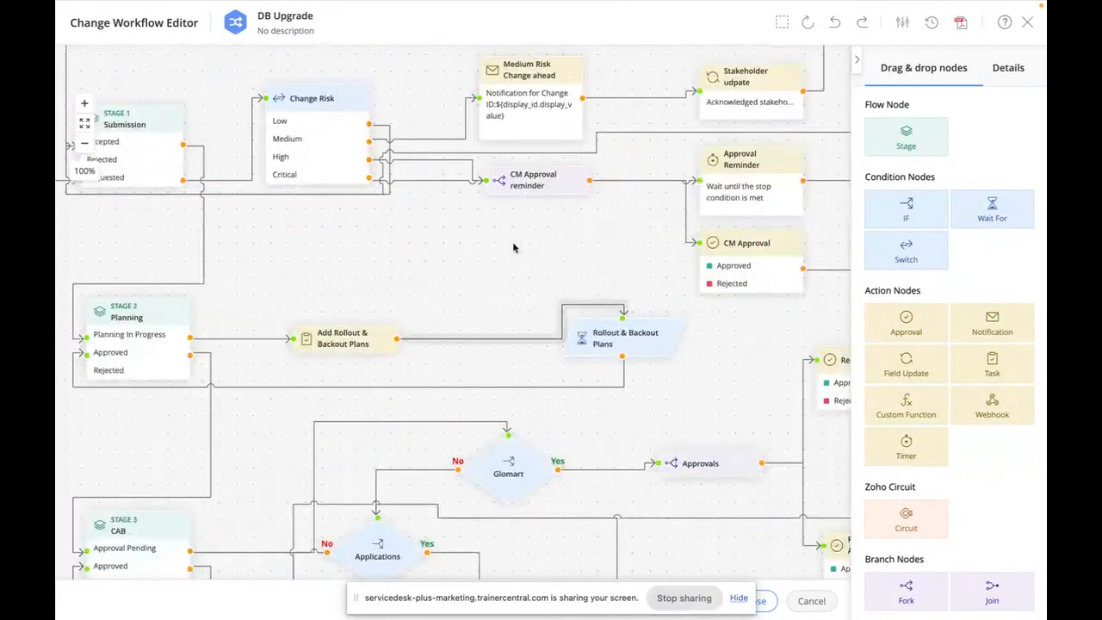
drag(453, 238, 520, 277)
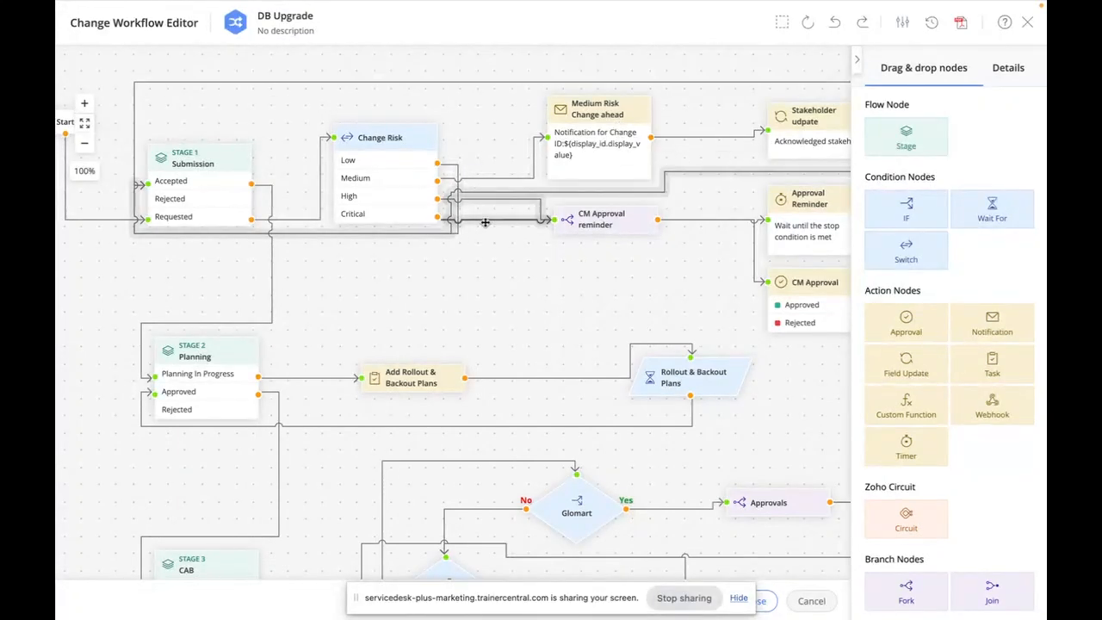
drag(664, 277, 559, 287)
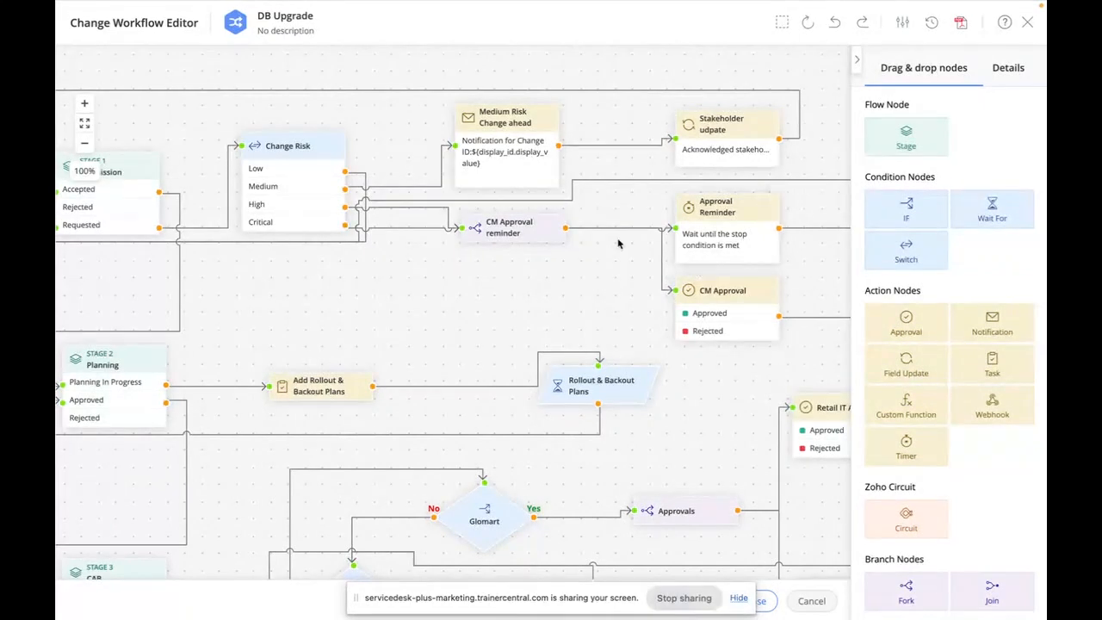
click(932, 267)
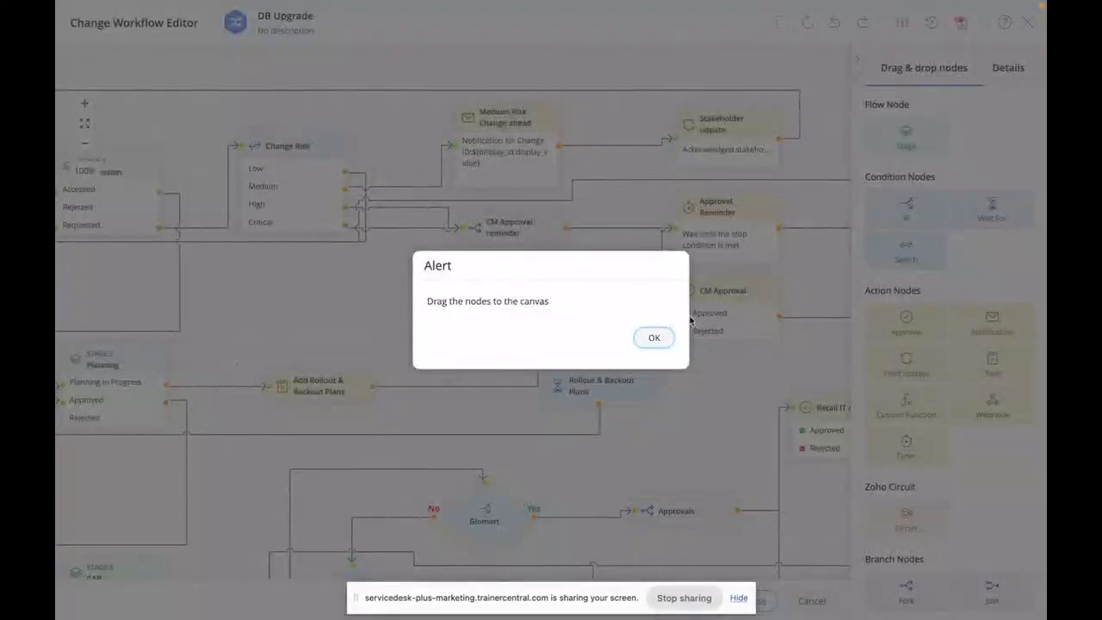
key(Return)
drag(928, 259, 489, 285)
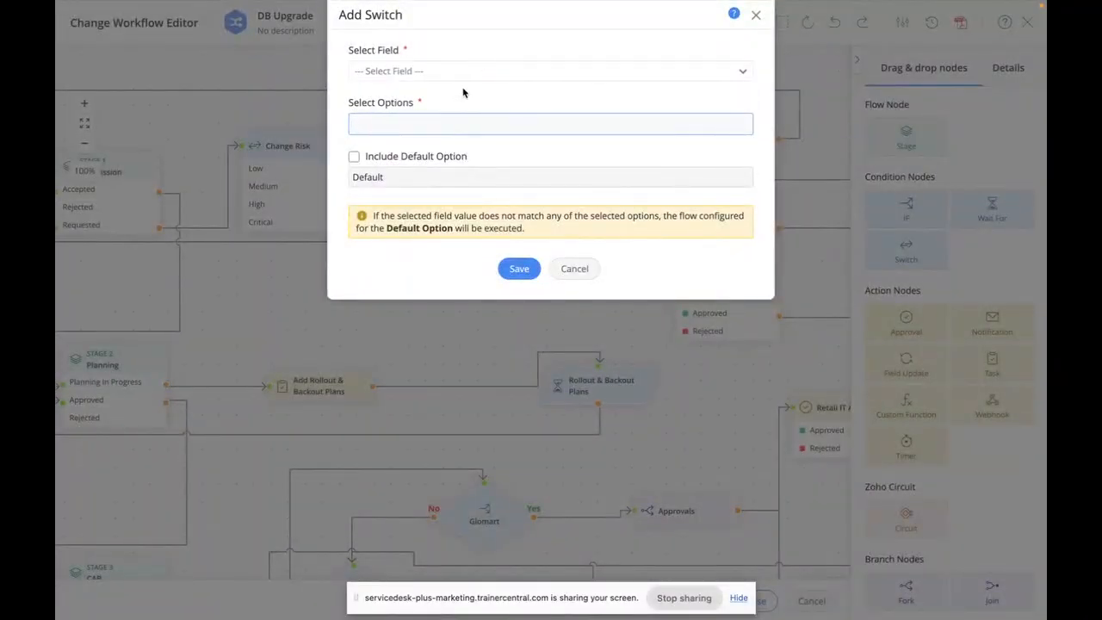
click(474, 73)
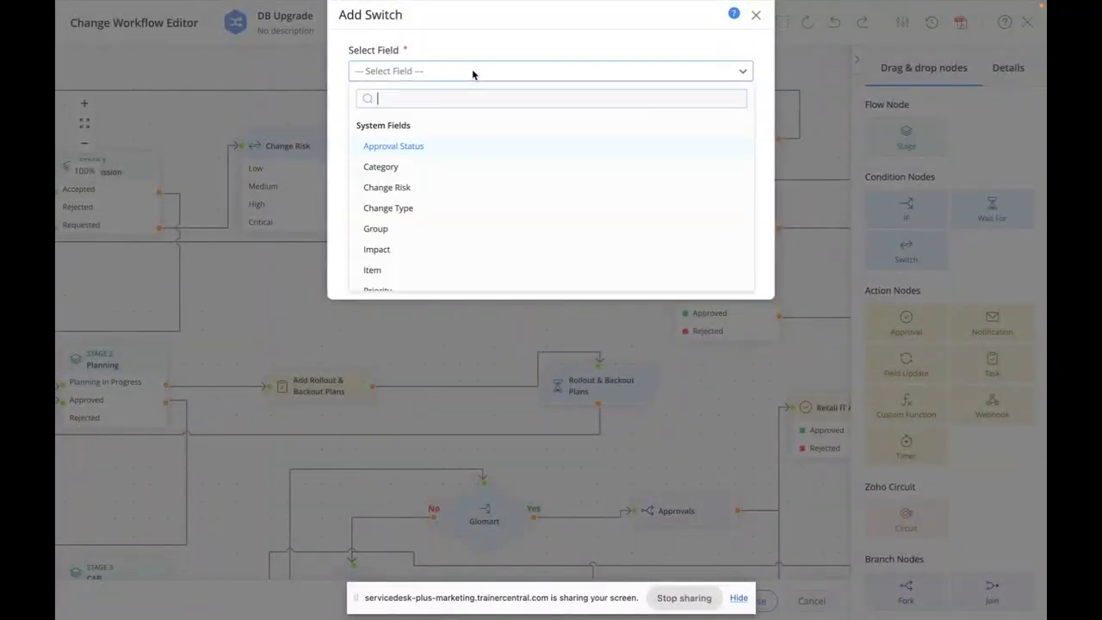
scroll(472, 196, down, 2)
click(460, 198)
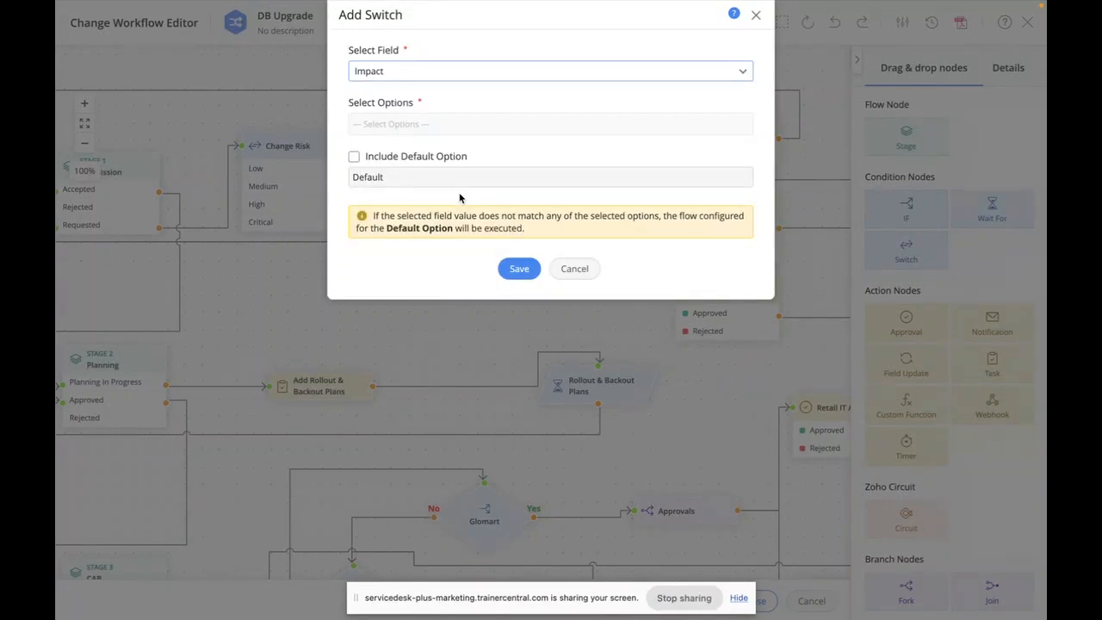
click(441, 123)
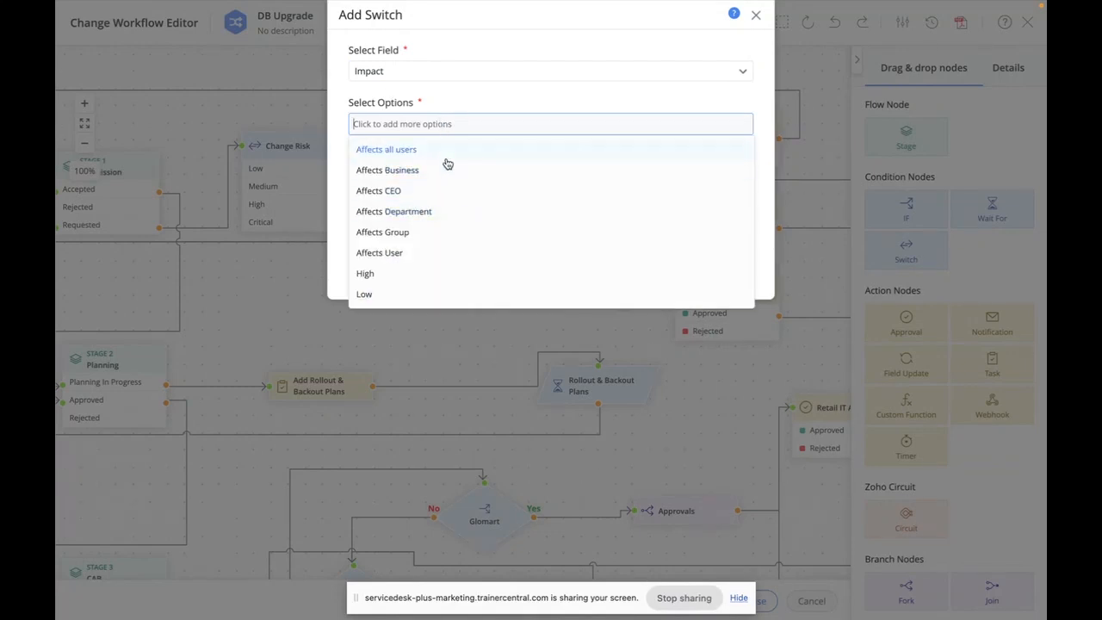
click(524, 62)
click(578, 275)
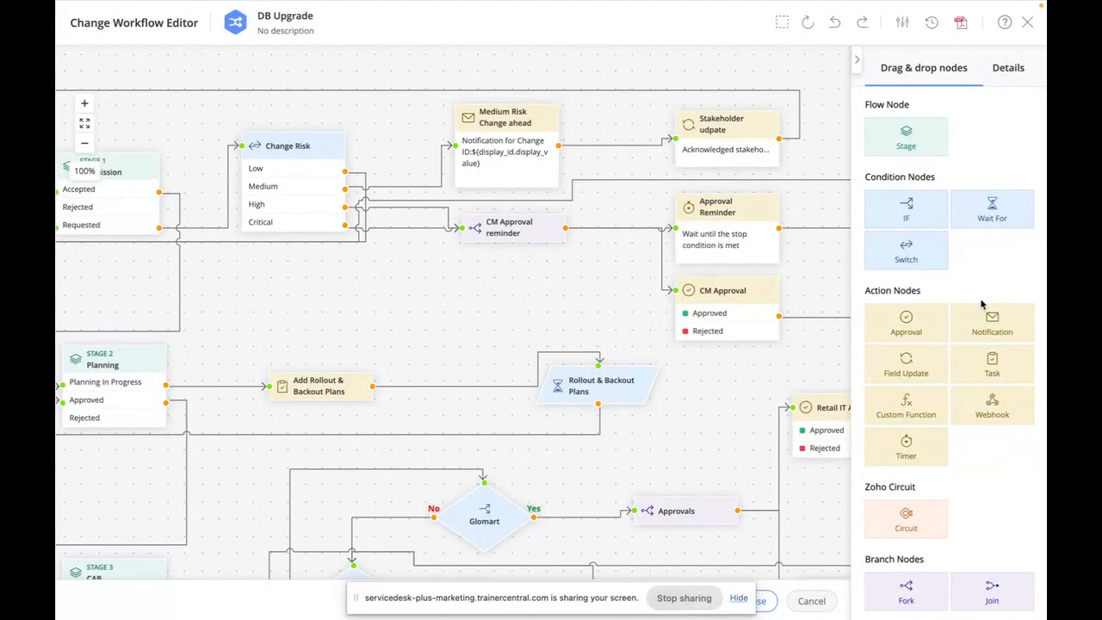
- Place an Approval node on the canvas and look through its Wait For rules
drag(918, 329, 642, 324)
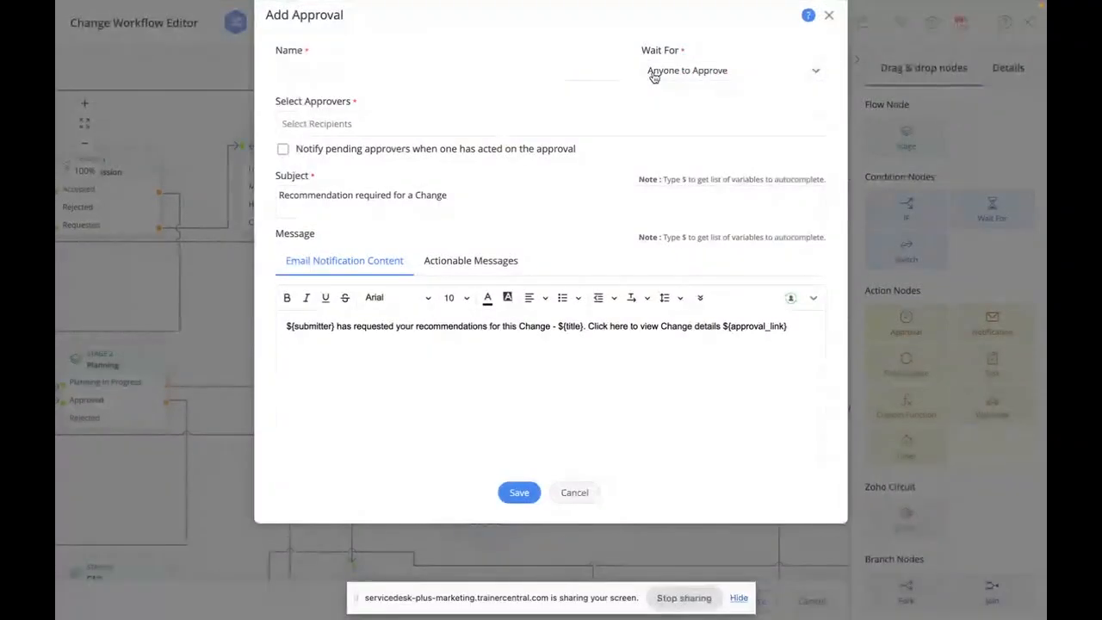
click(719, 69)
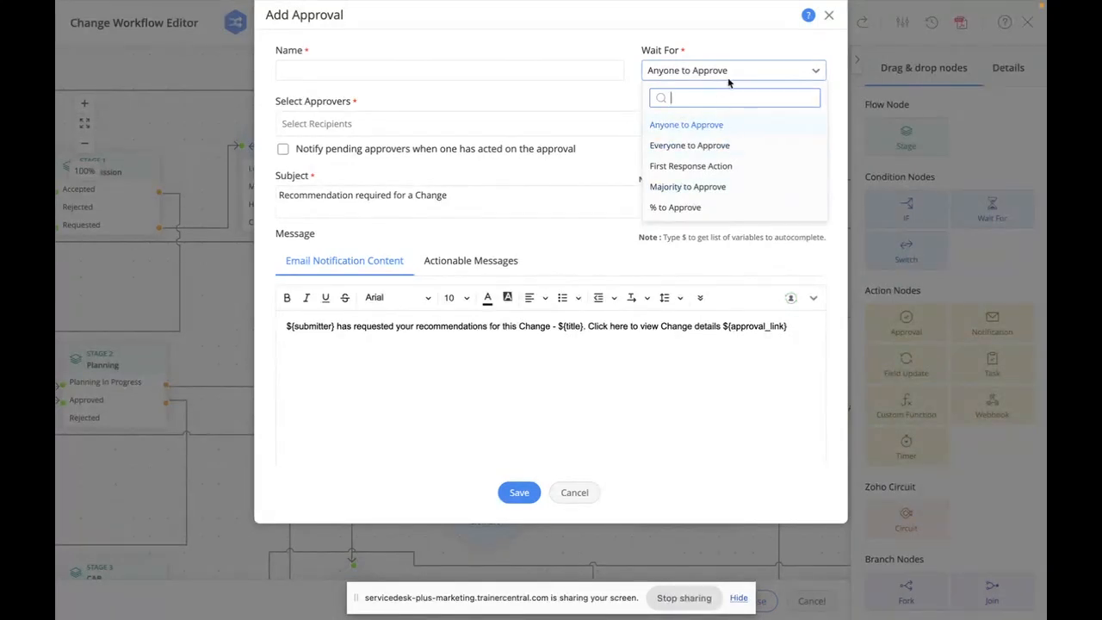
click(605, 90)
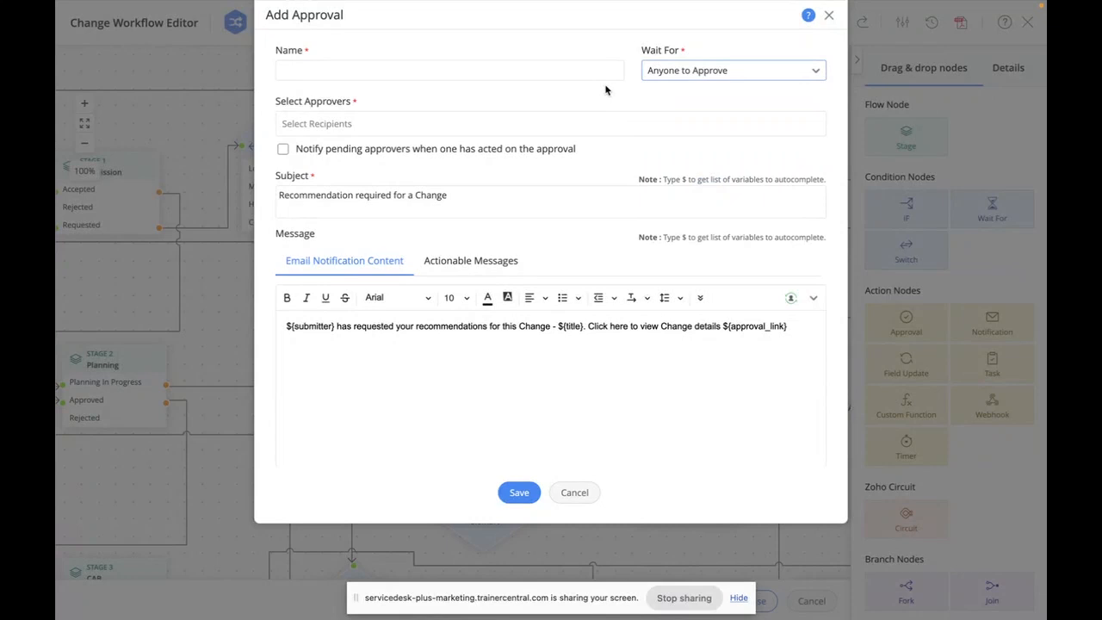
- Look through the approver categories for the approval, including Organization Roles, CAB and Users
click(490, 133)
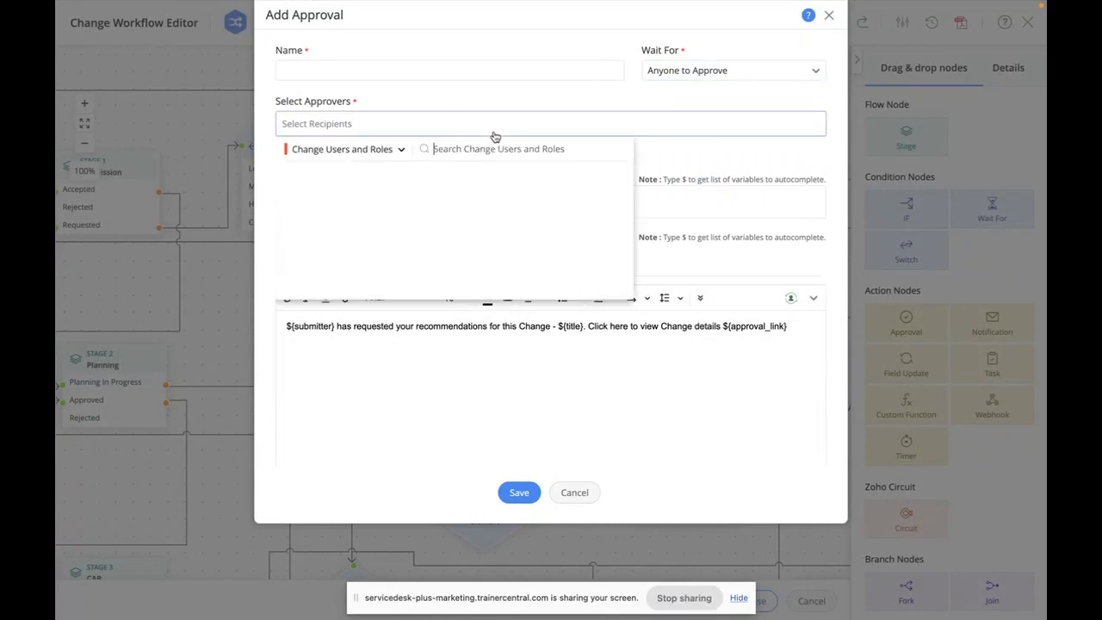
click(395, 151)
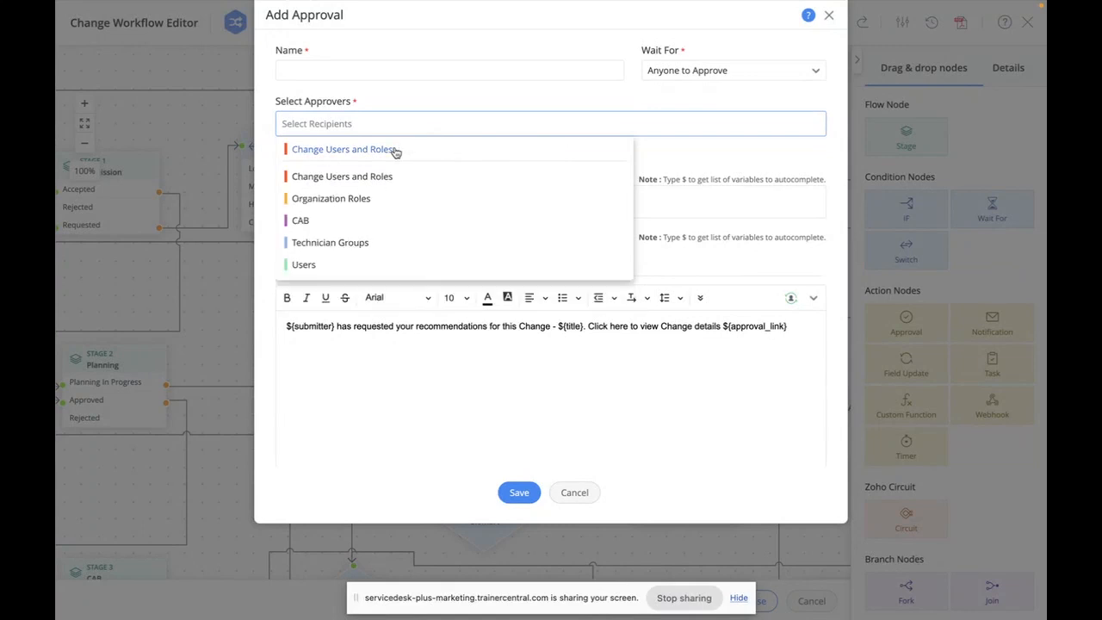
click(392, 197)
click(372, 148)
click(370, 219)
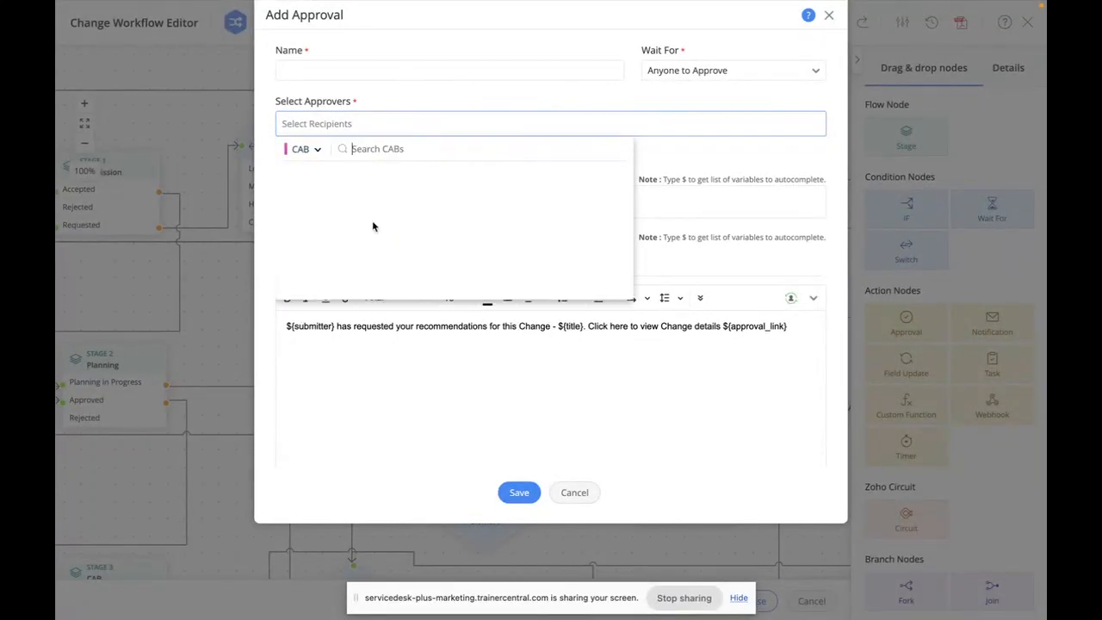
click(317, 149)
click(327, 265)
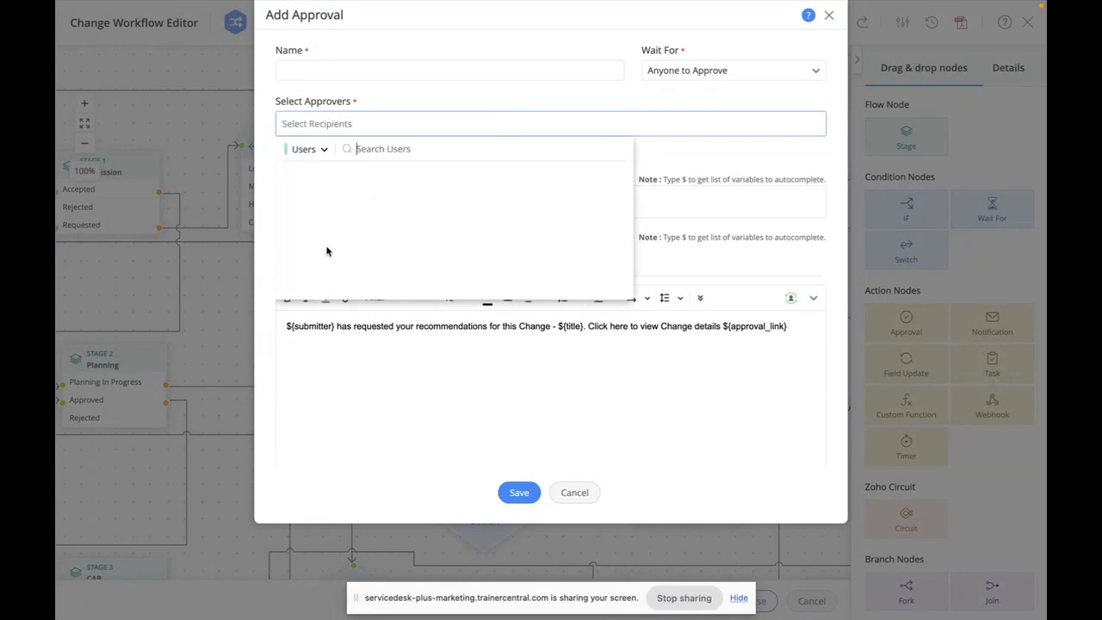
click(325, 151)
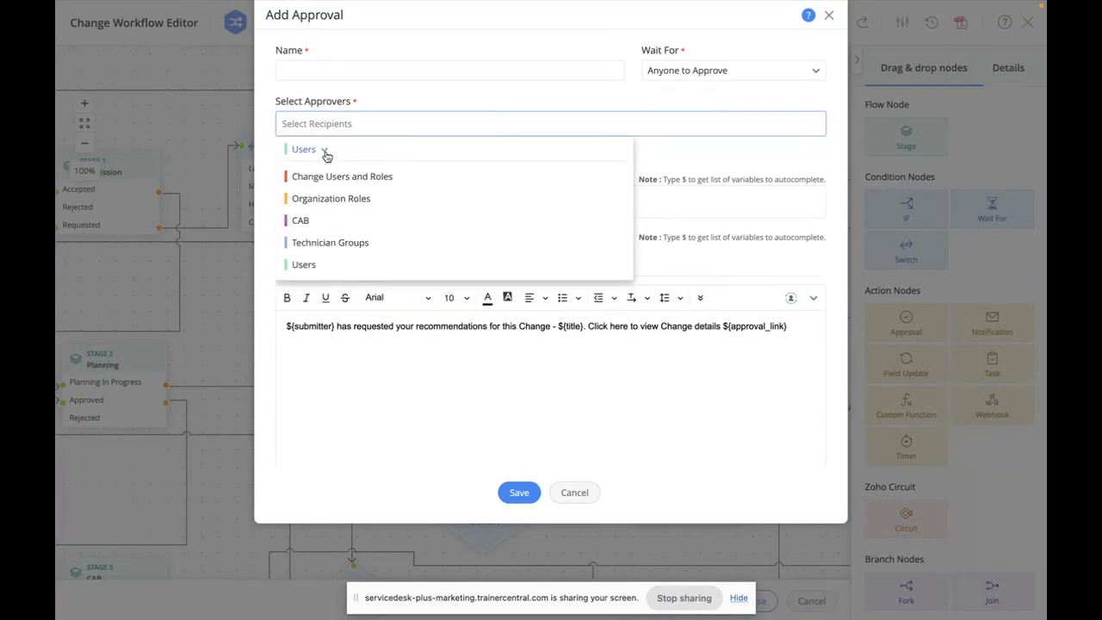
click(396, 98)
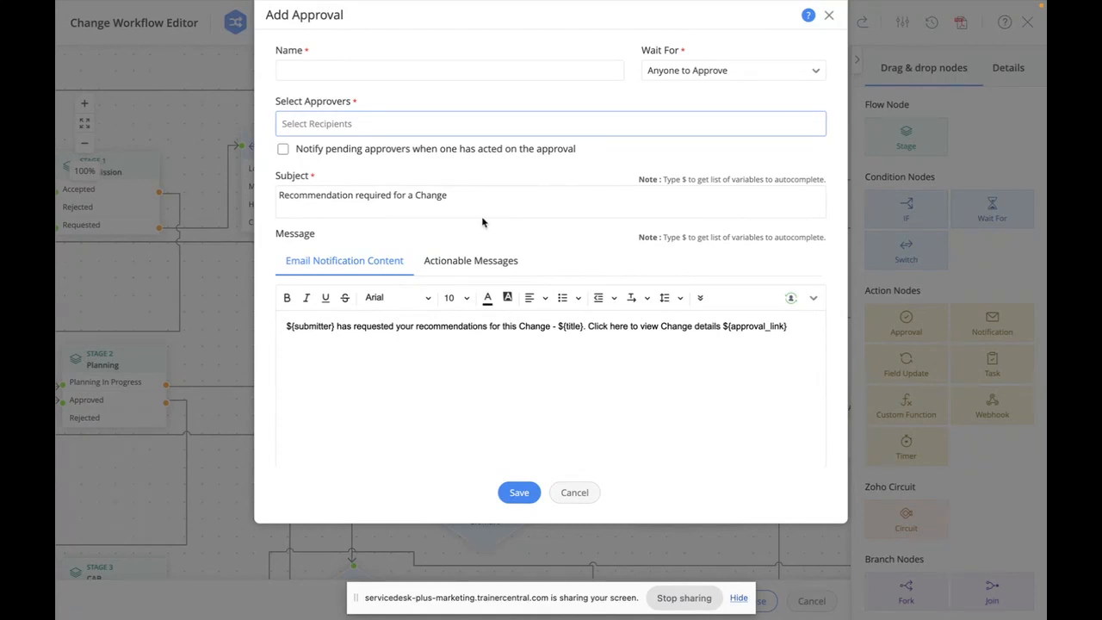
- Examine the approval's actionable message fields and their preview, and close the approval without saving
click(505, 271)
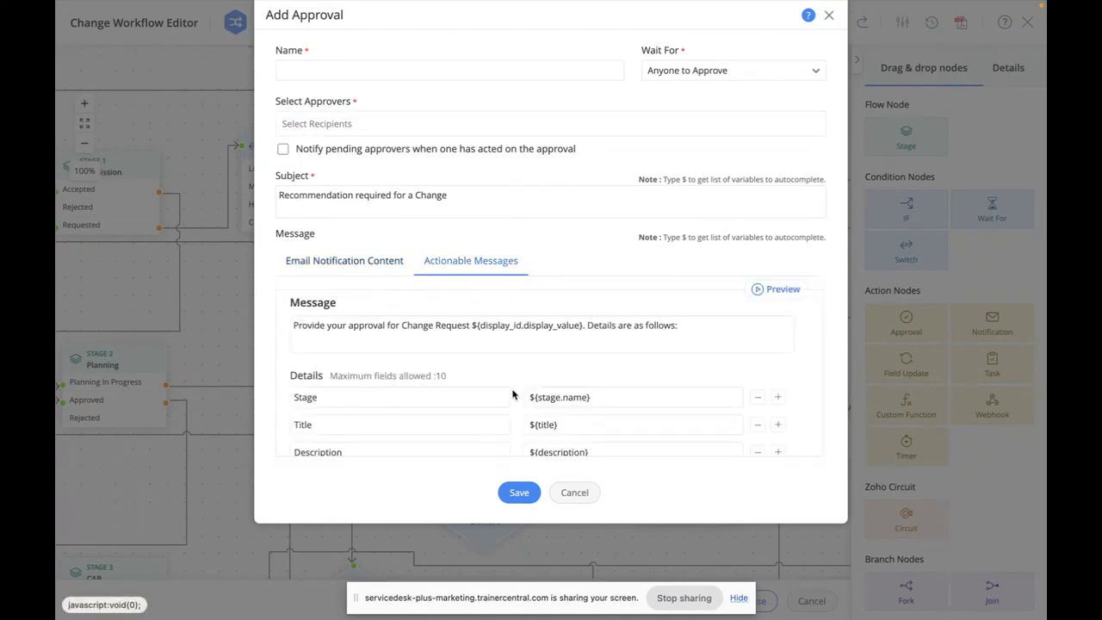
scroll(519, 368, down, 5)
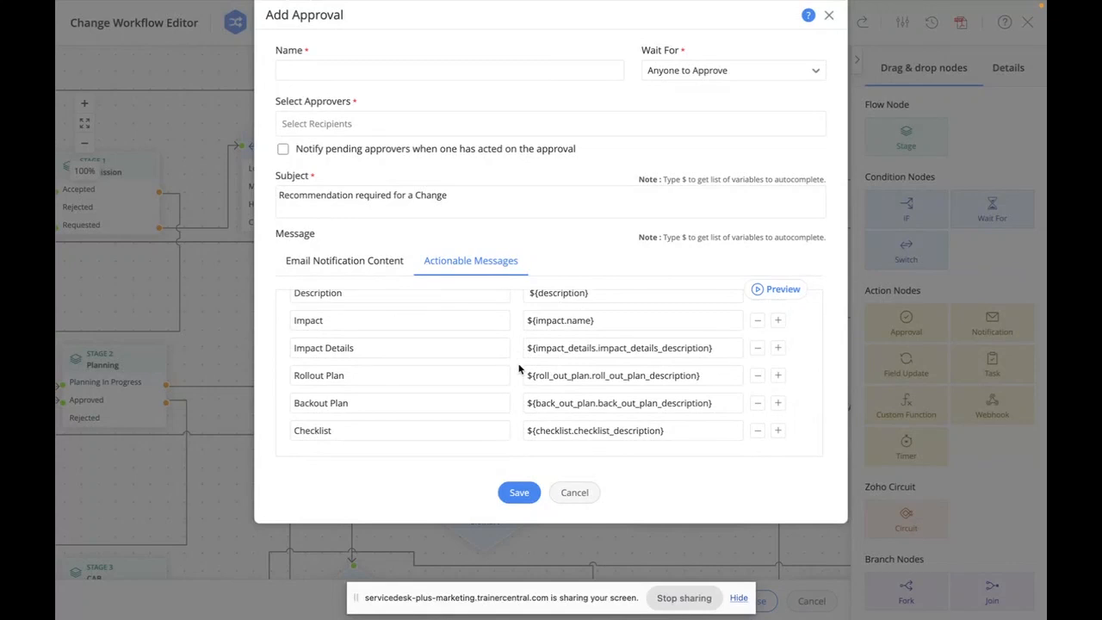
scroll(614, 313, up, 5)
click(774, 293)
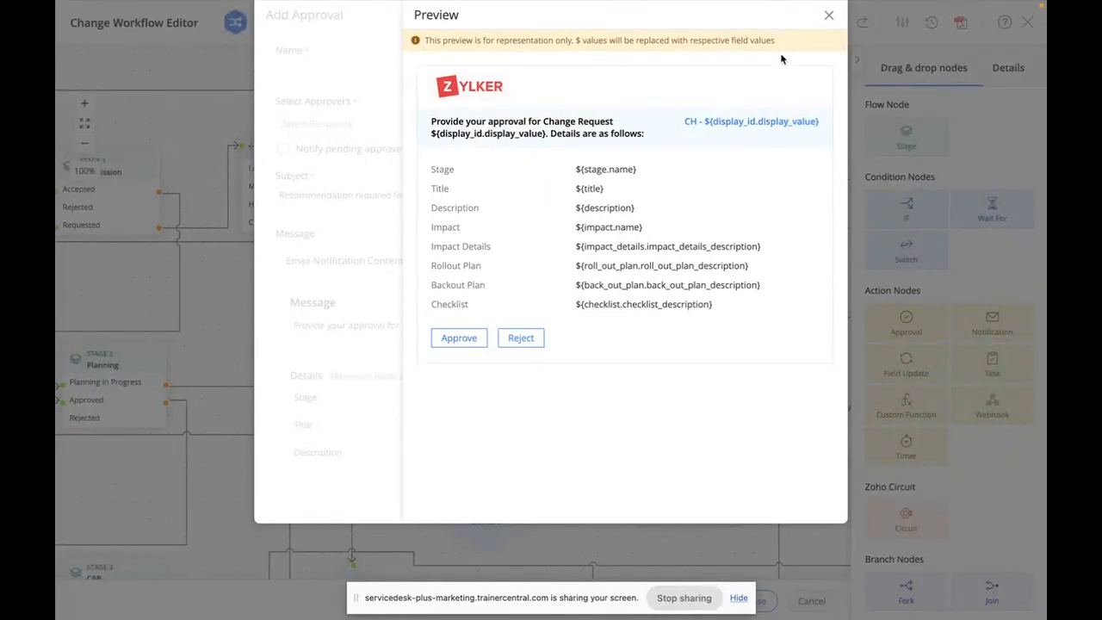
click(828, 15)
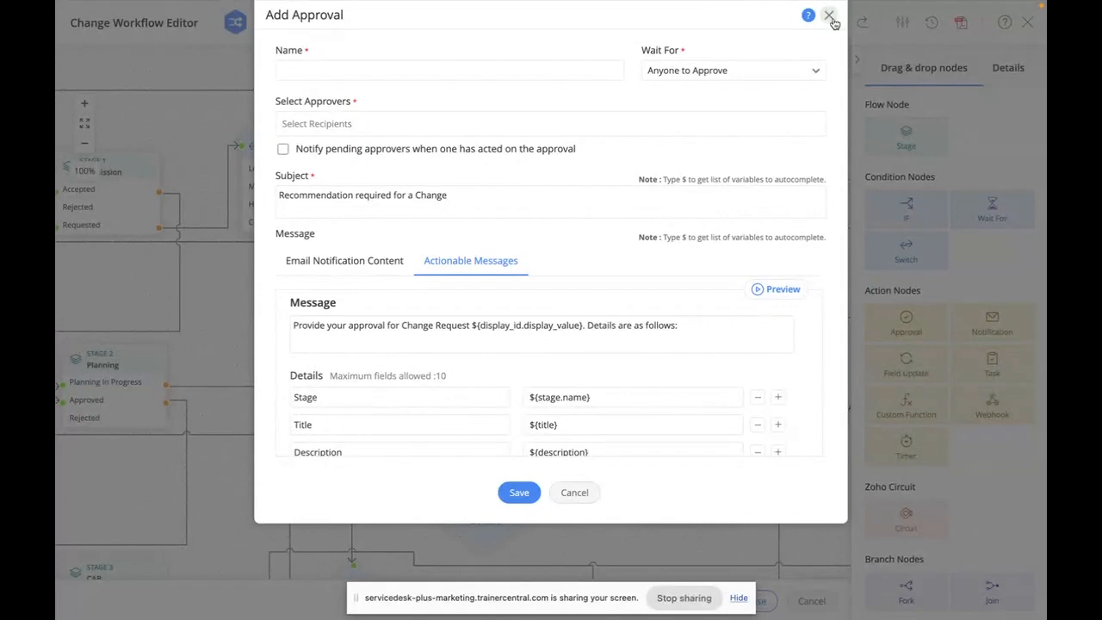
click(829, 16)
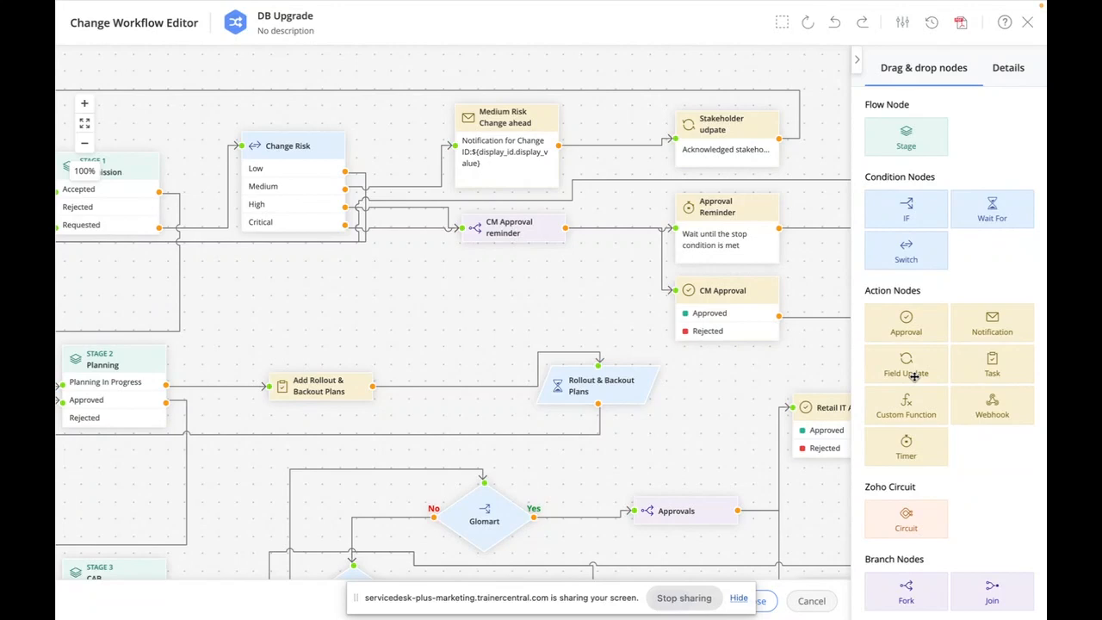
- Place a Field Update node, start a new field update on Backout Plan Description, and discard it
drag(914, 376, 558, 269)
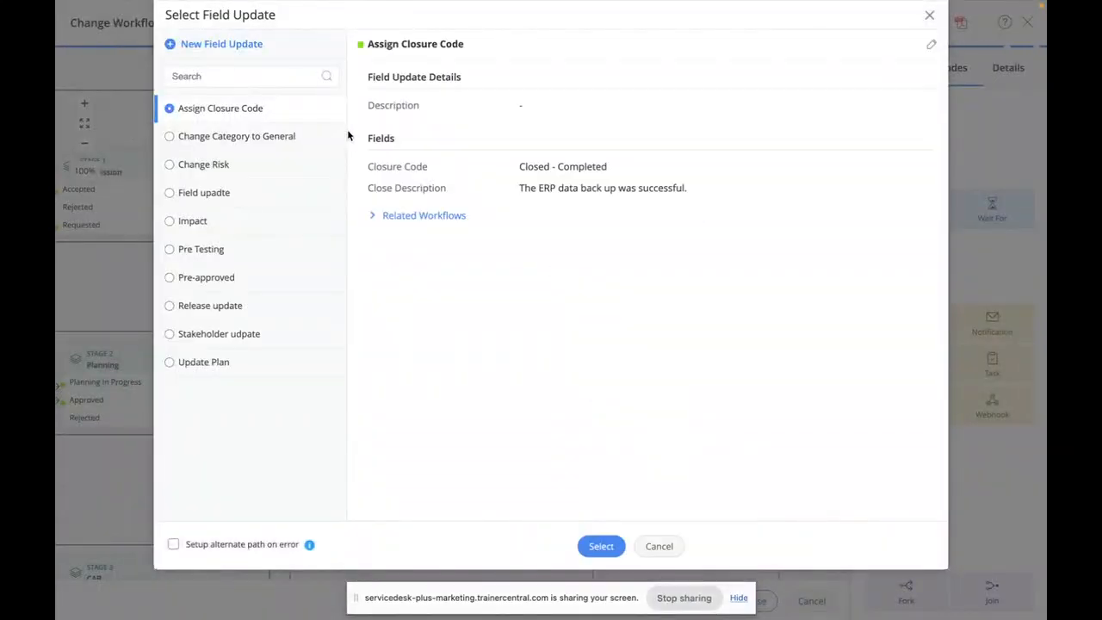
click(269, 40)
click(494, 150)
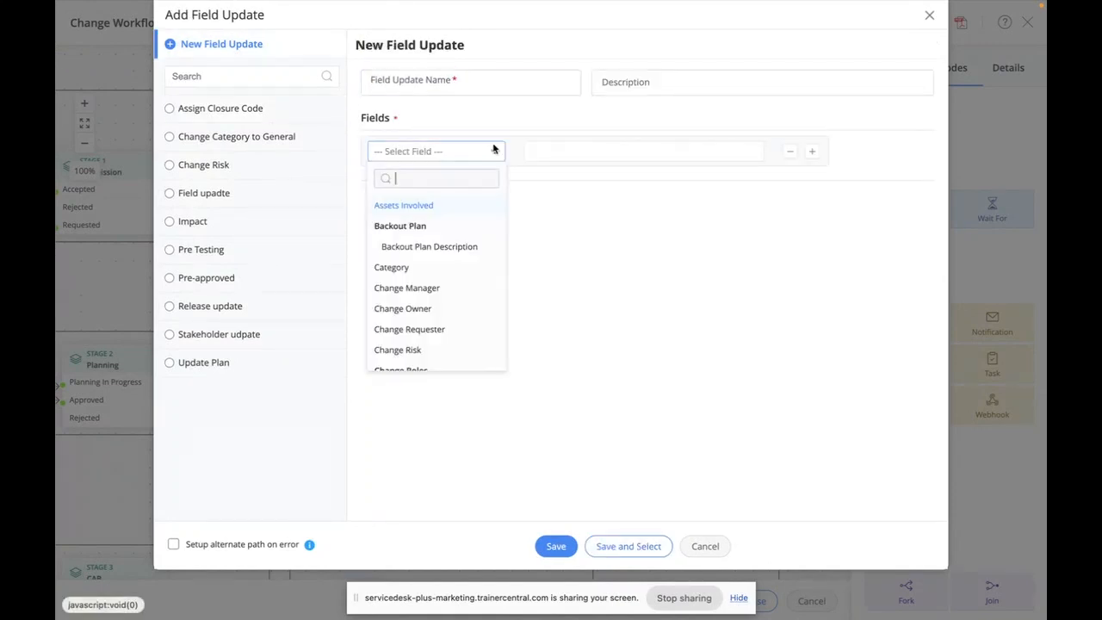
click(449, 246)
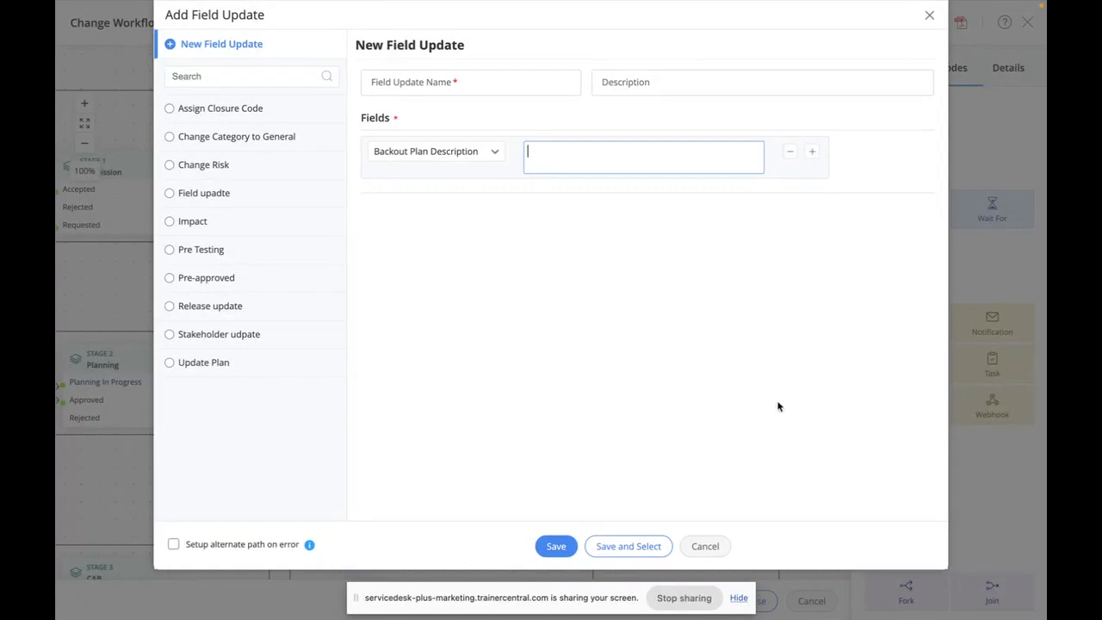
click(710, 546)
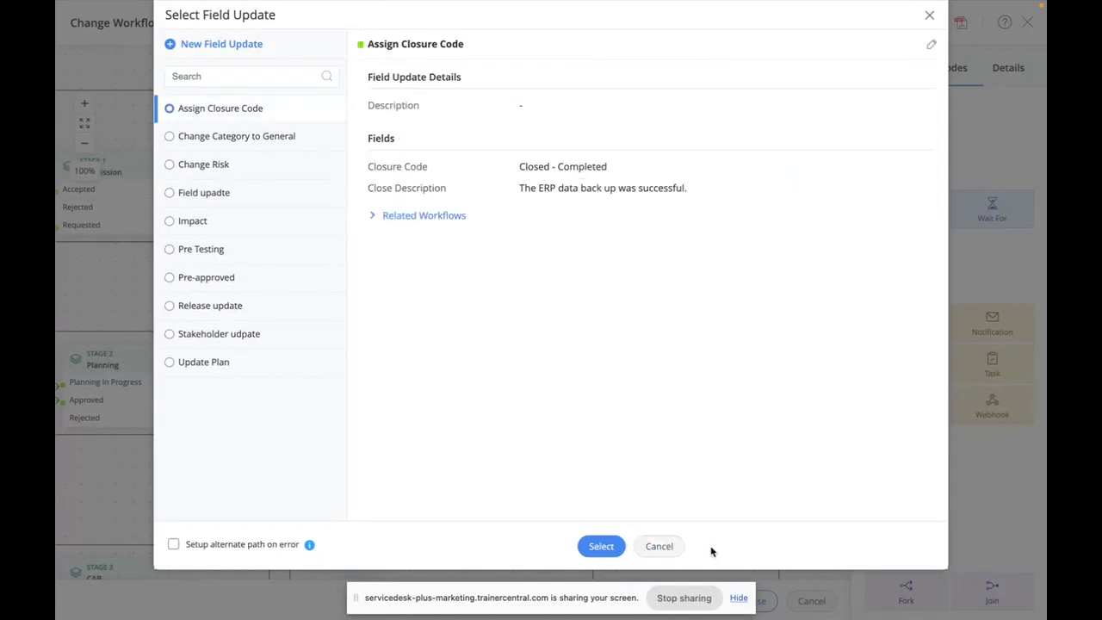
click(928, 15)
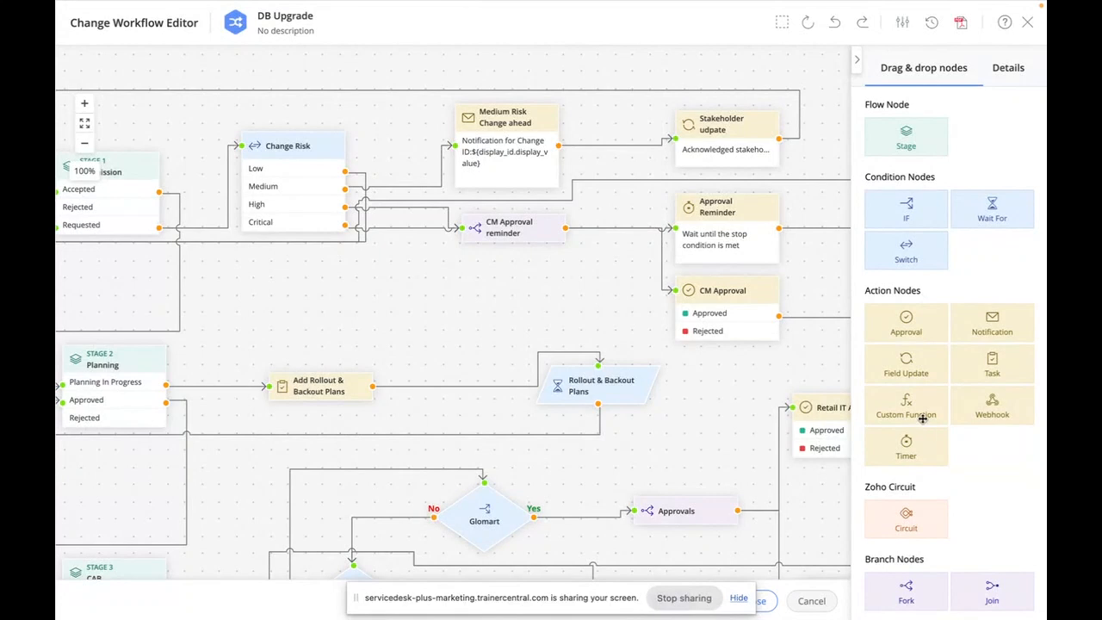
- Place a Custom Function node on the canvas, view the Initiate Announcement for DB Upgrade code, and close it without selecting
drag(923, 415, 476, 298)
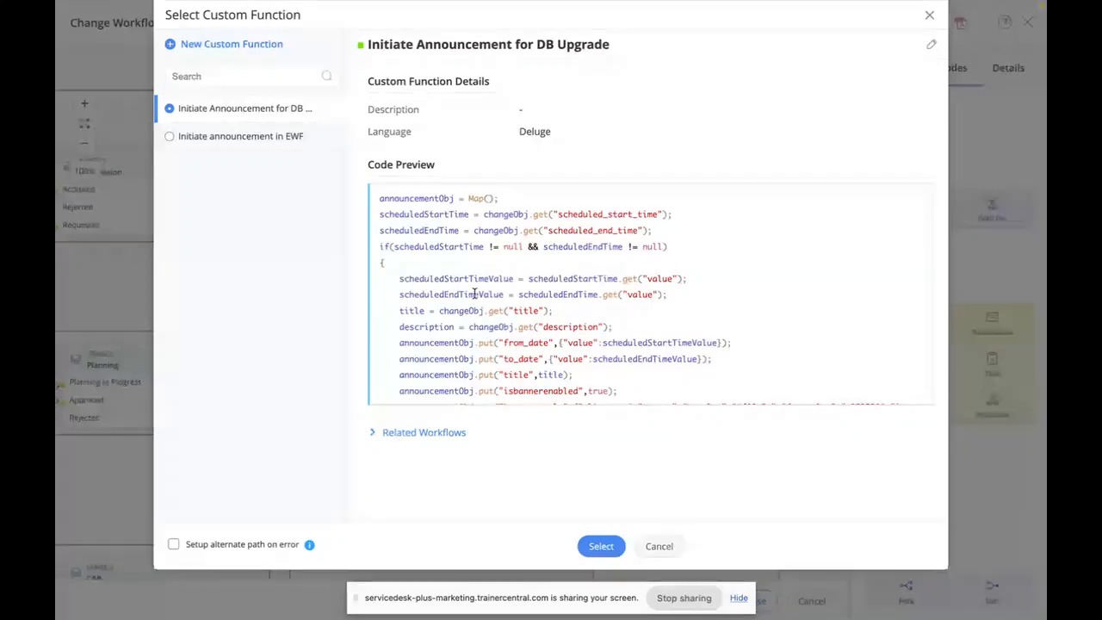
click(930, 14)
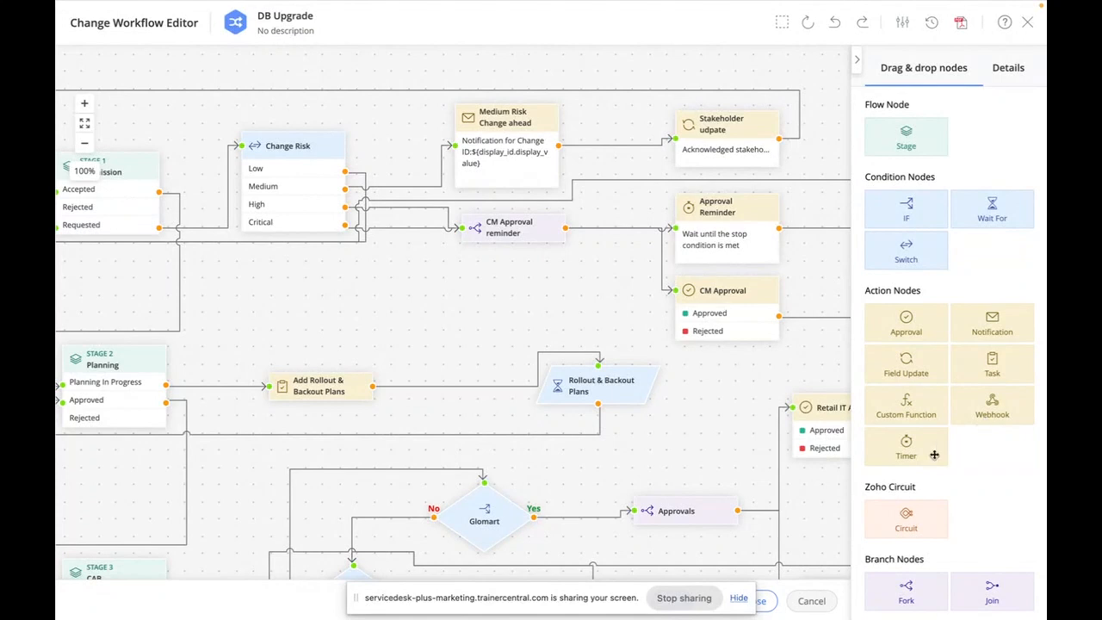
- Place a Timer node, start a new timer, and look through its settings and Timer Duration options
drag(897, 445, 527, 294)
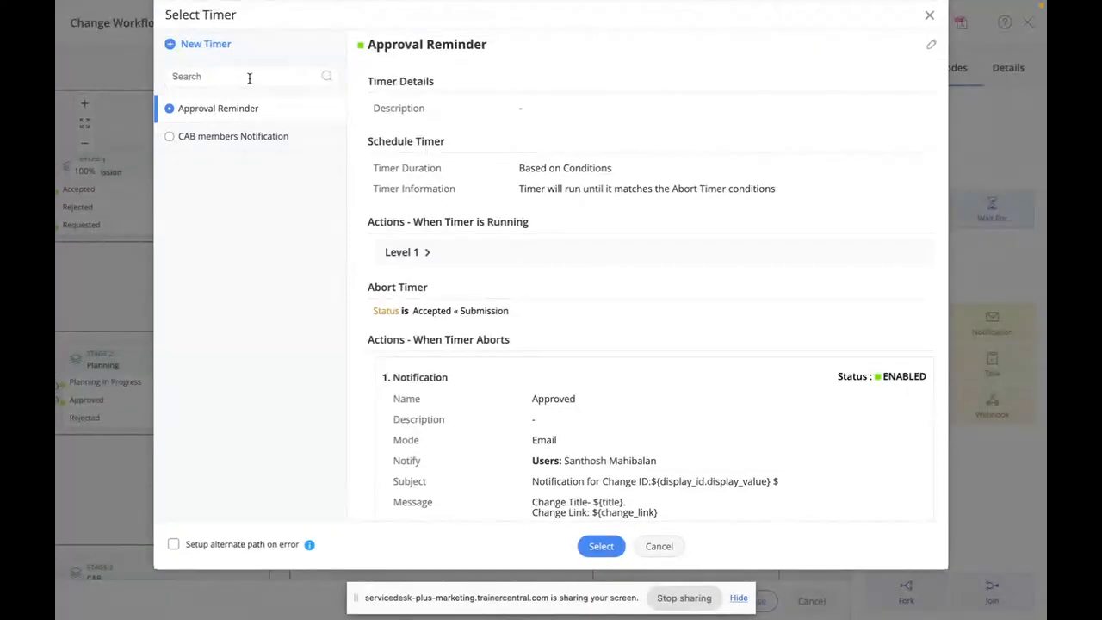
click(240, 45)
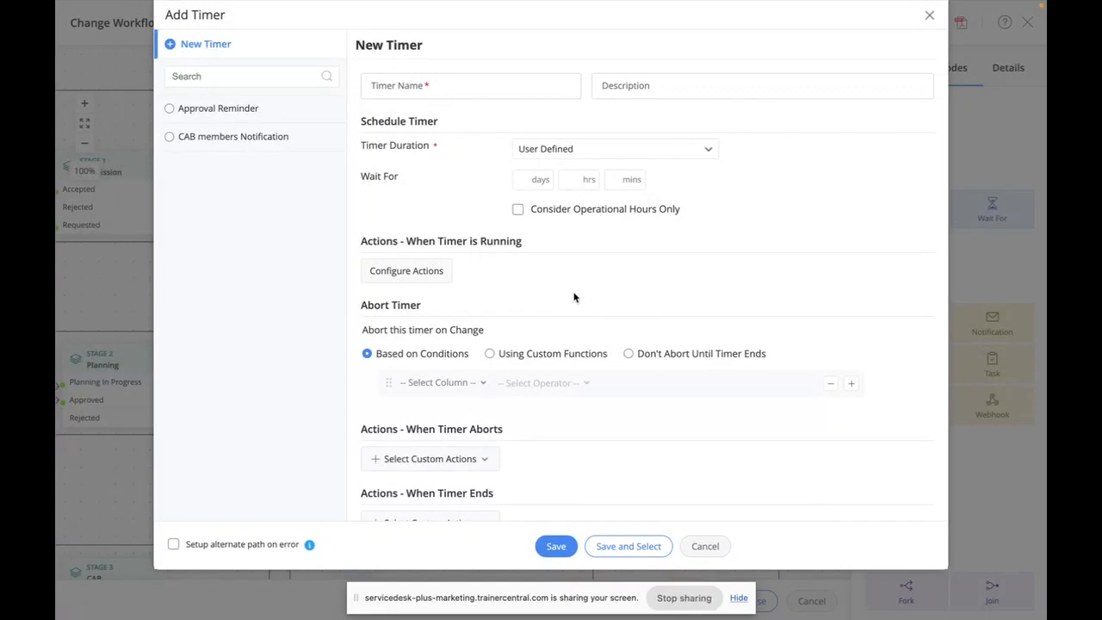
scroll(574, 293, down, 2)
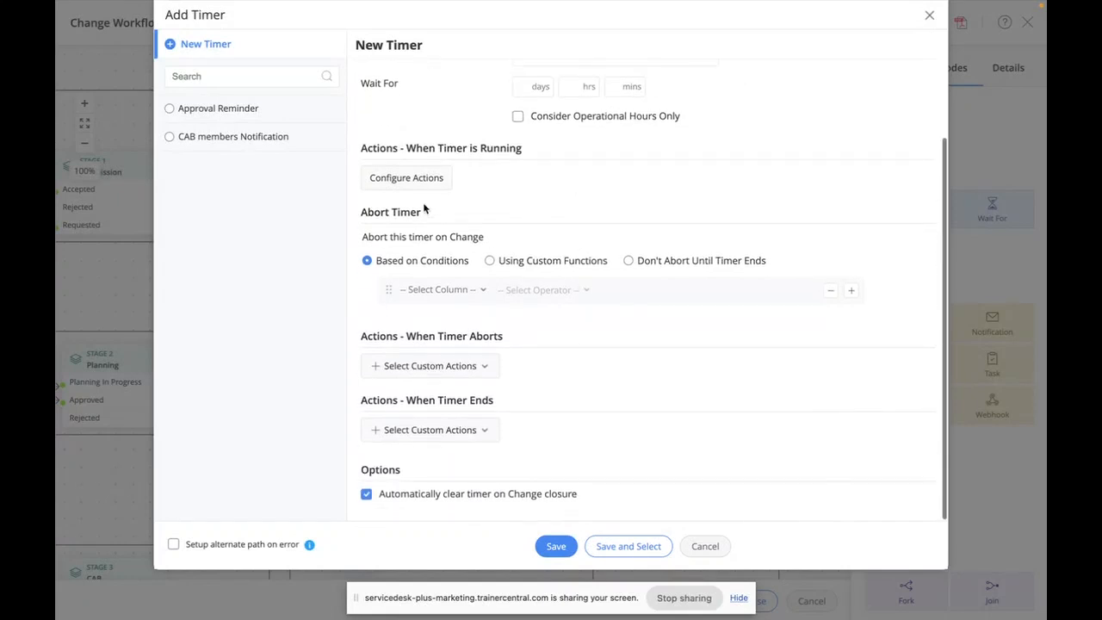
scroll(422, 183, up, 1)
scroll(422, 183, up, 1)
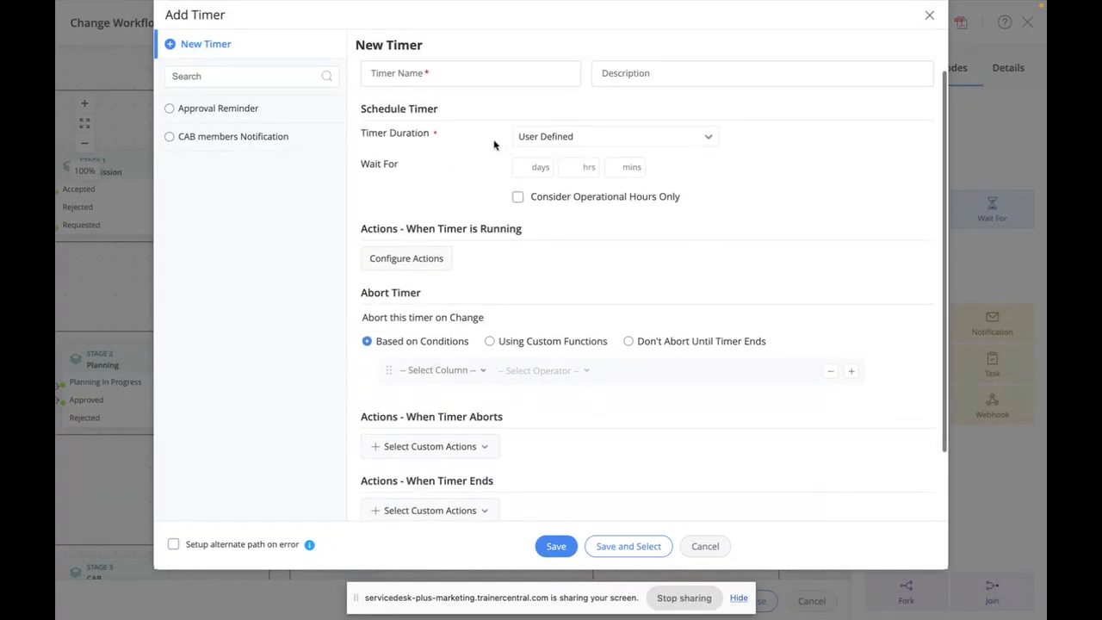
click(550, 142)
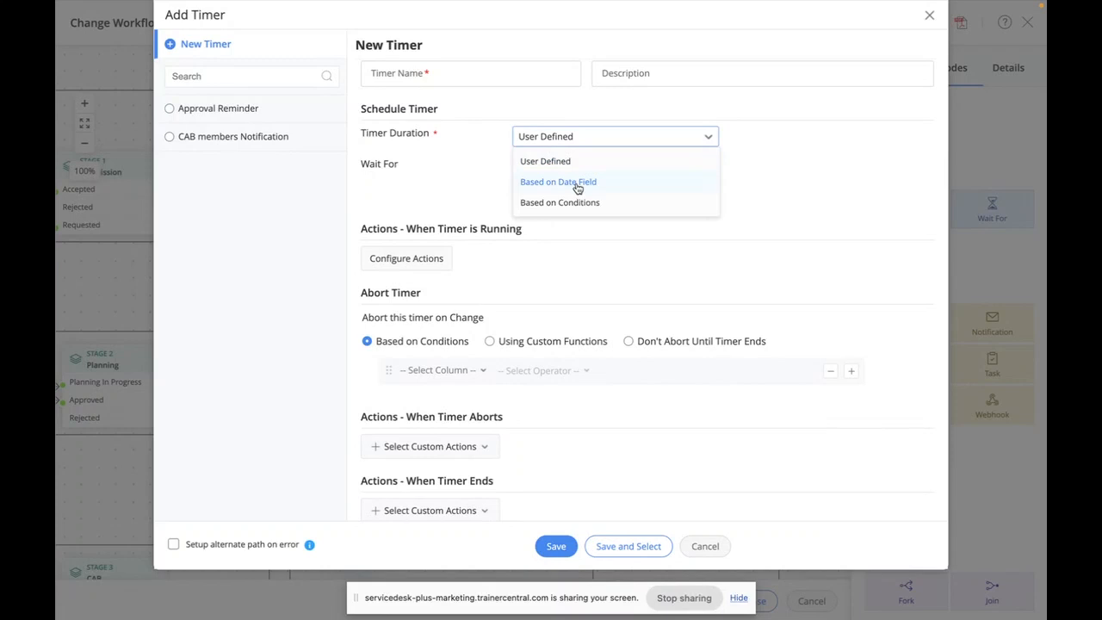
click(590, 246)
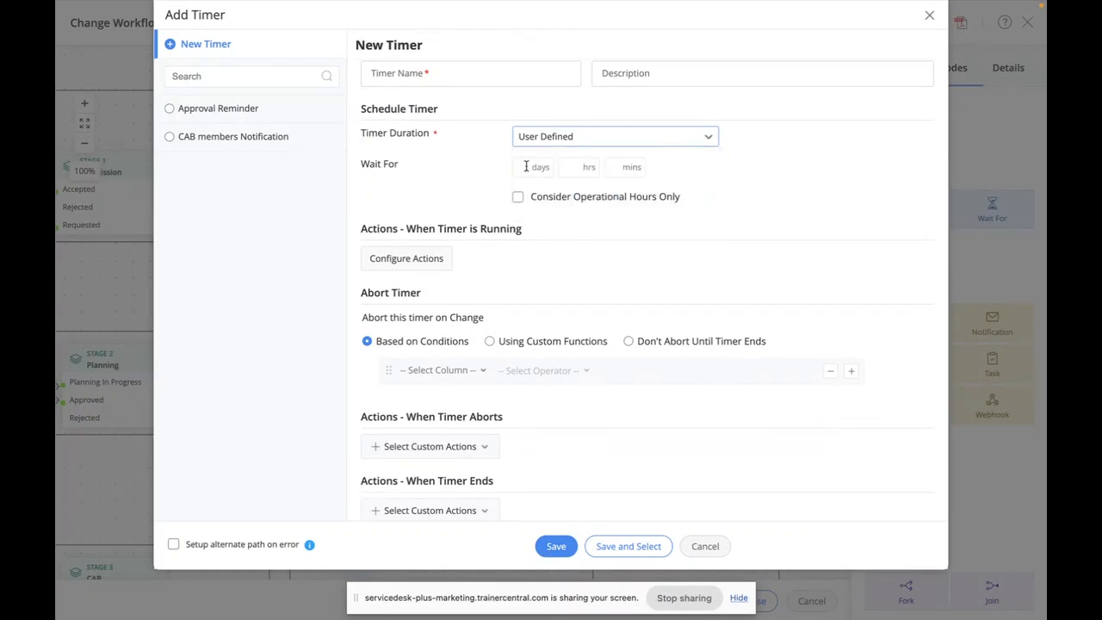
- Add Level 1 and Level 2 execution rules to the new timer's actions while it is running
scroll(634, 317, down, 1)
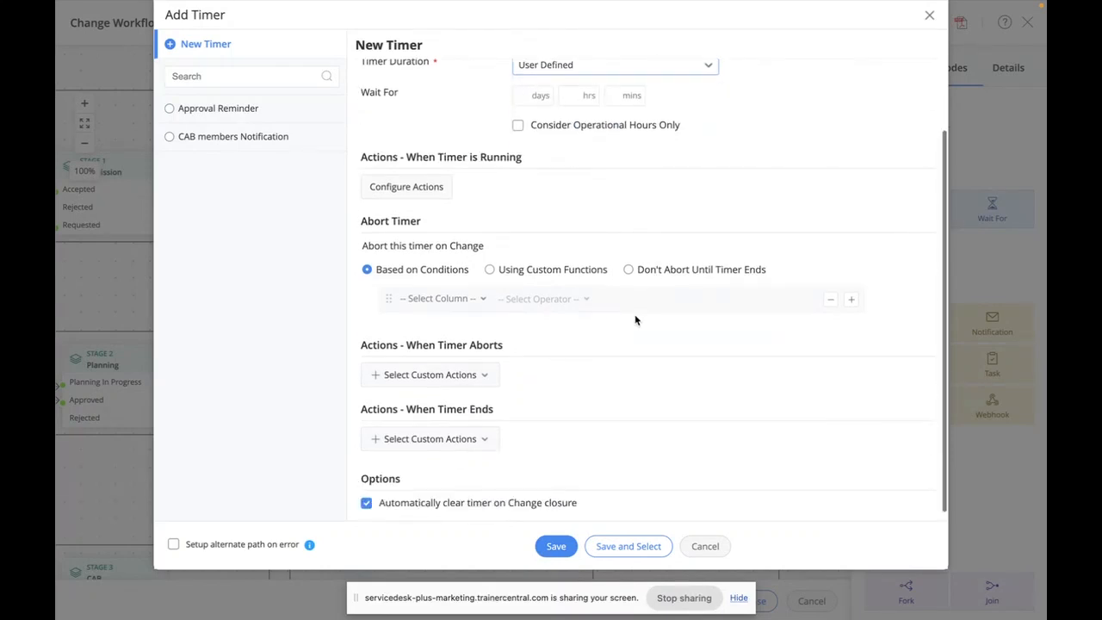
click(395, 187)
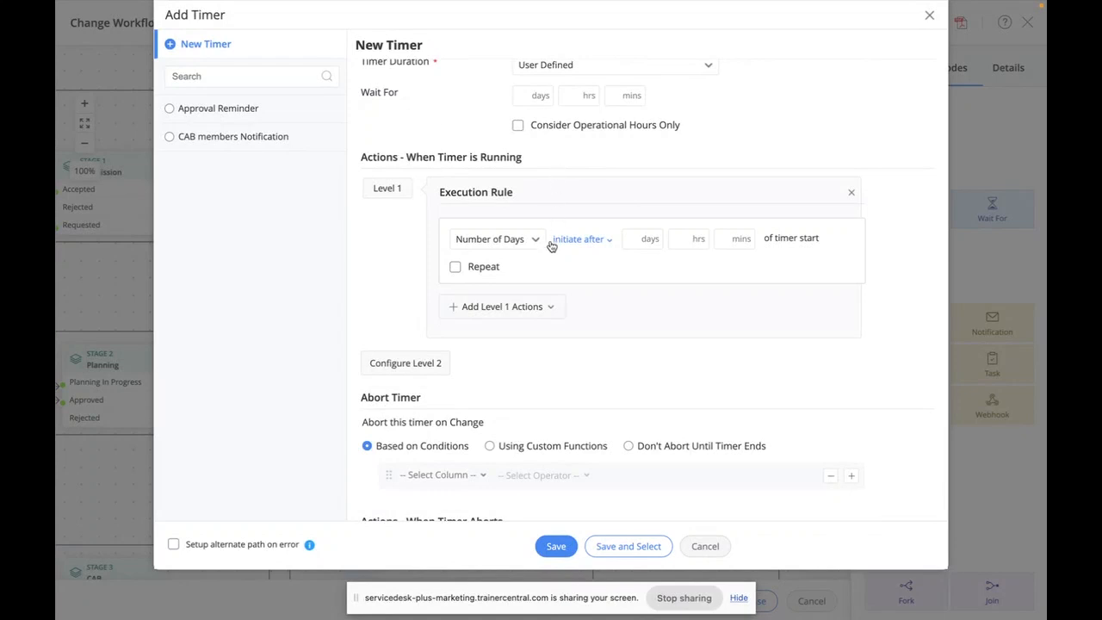
click(515, 309)
scroll(516, 383, down, 2)
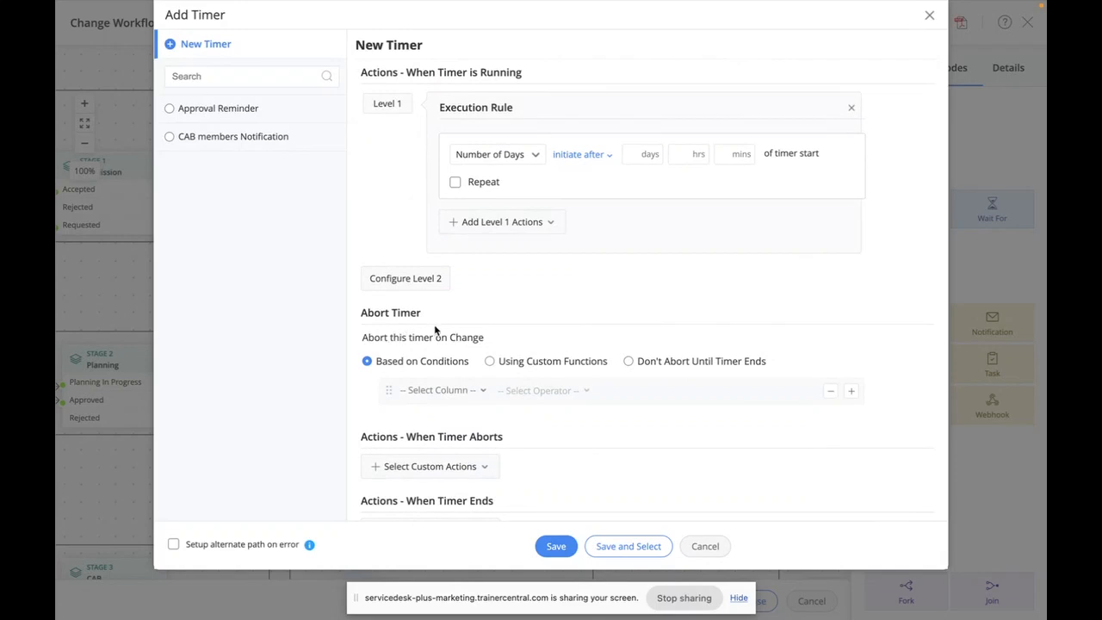
click(437, 284)
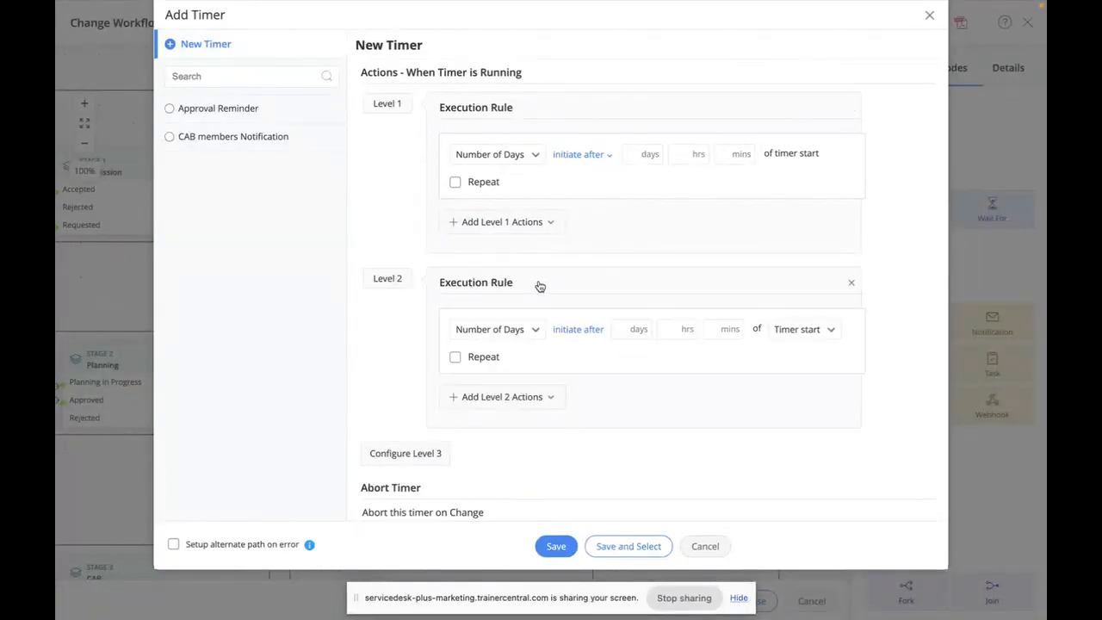
- Examine the new timer's abort conditions and its abort and end actions, and close it without saving
scroll(517, 297, down, 2)
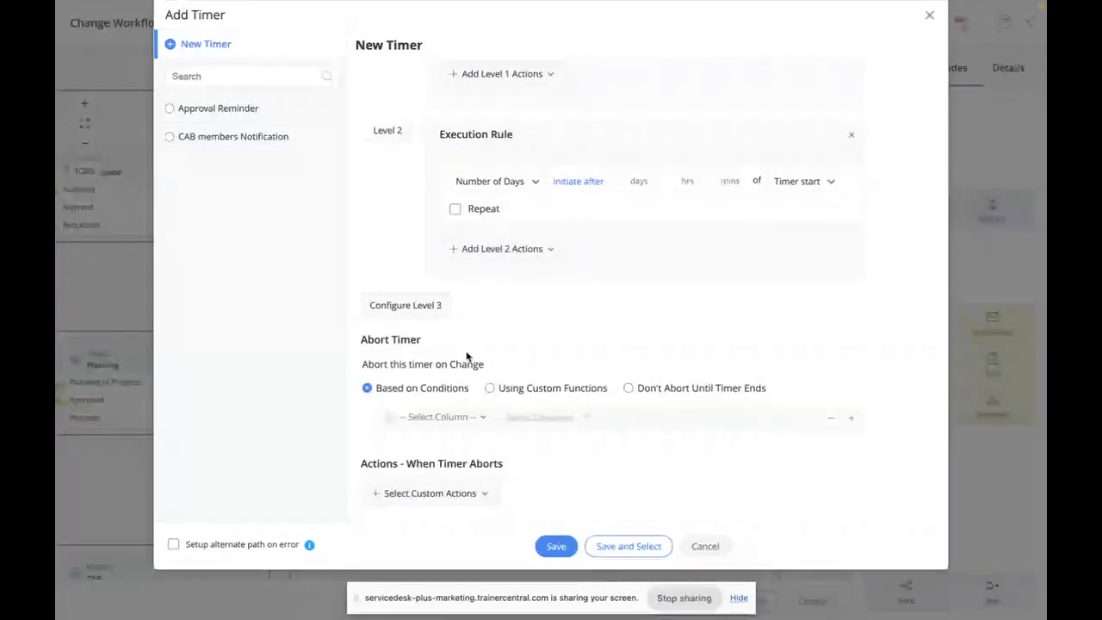
scroll(480, 475, down, 1)
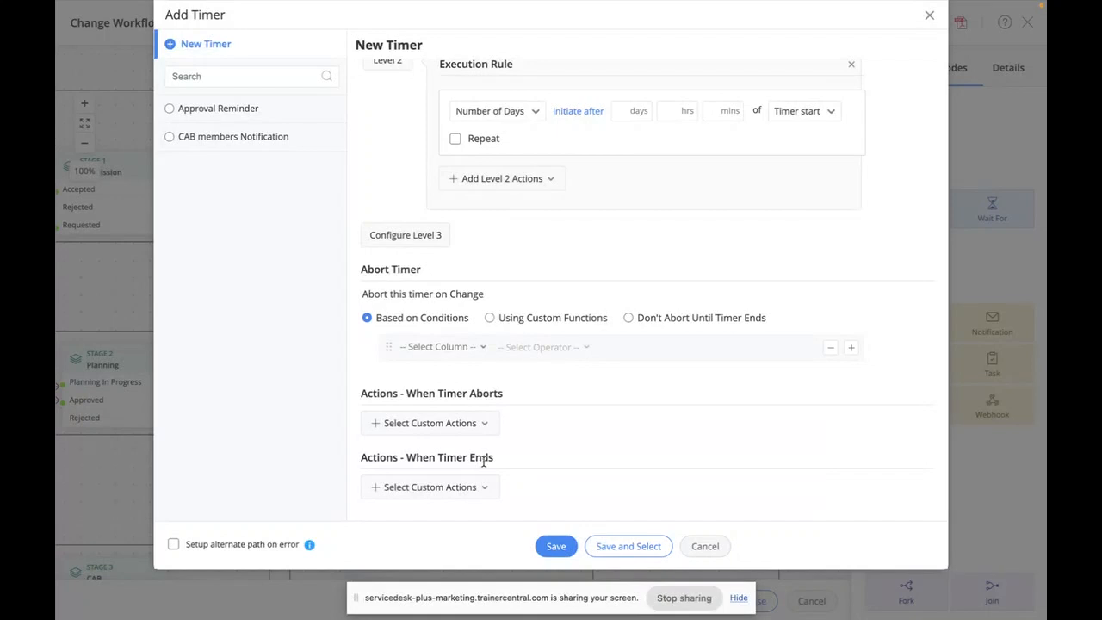
scroll(483, 461, up, 5)
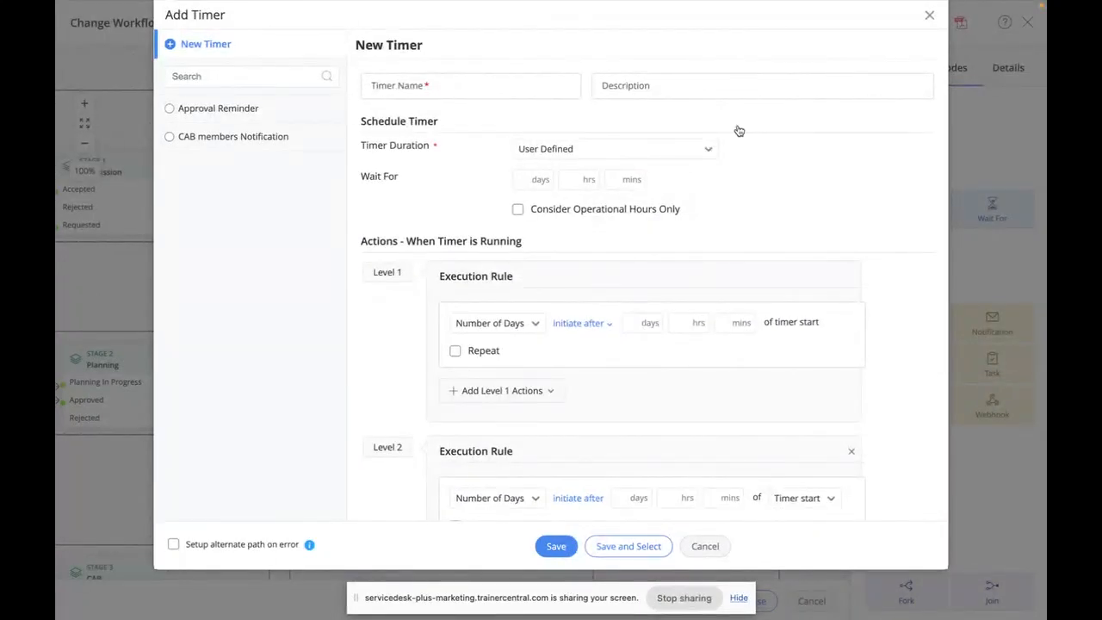
click(929, 17)
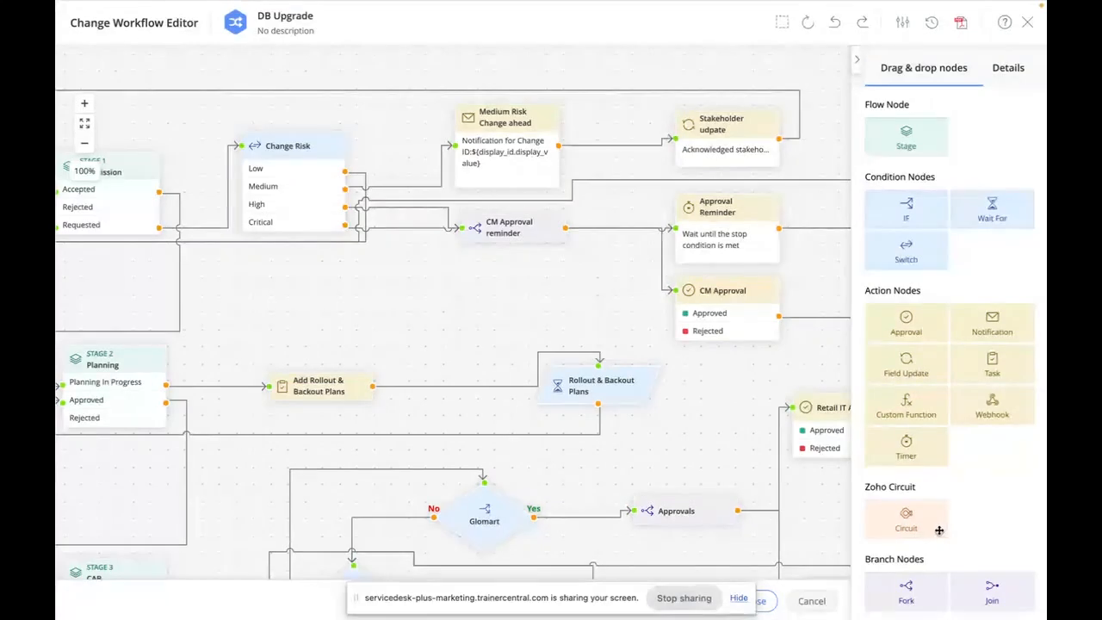
- Place a Circuit node on the canvas, view the Backup Files circuit, and close it without selecting
drag(935, 528, 469, 256)
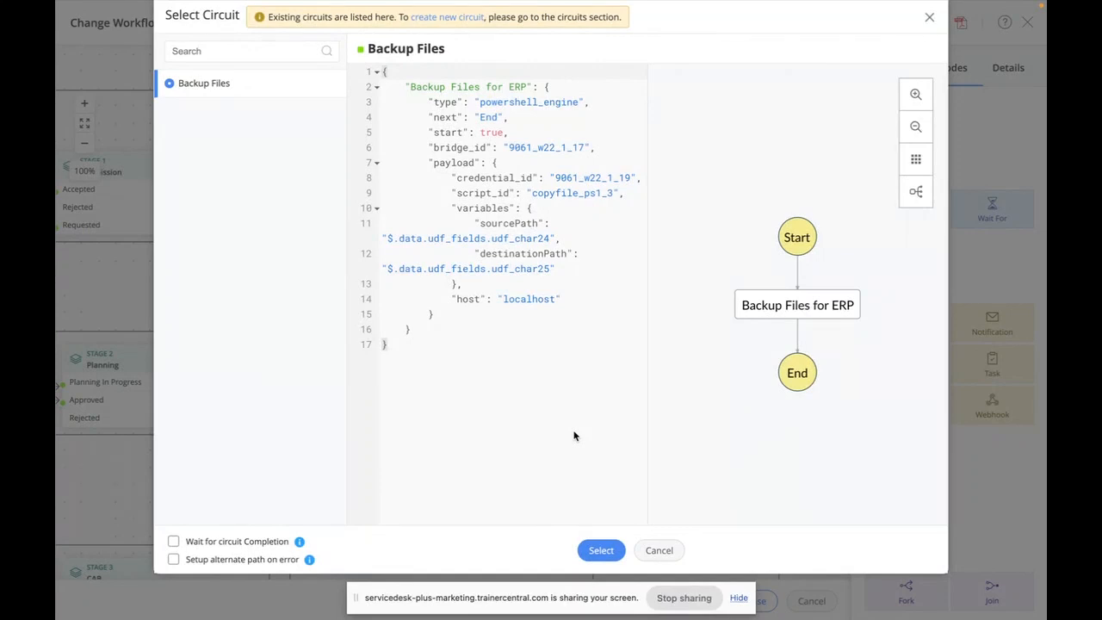
click(929, 17)
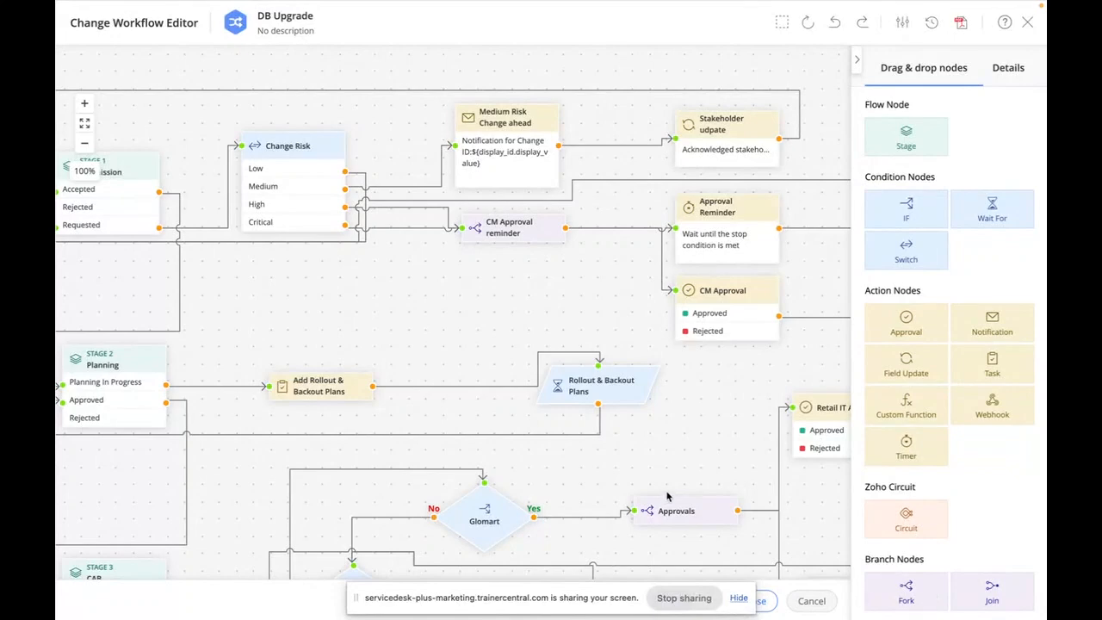
- Examine how the Approvals fork splits into the Retail IT and Retail Business approvals and rejoins at Approval Completion
drag(696, 446, 437, 187)
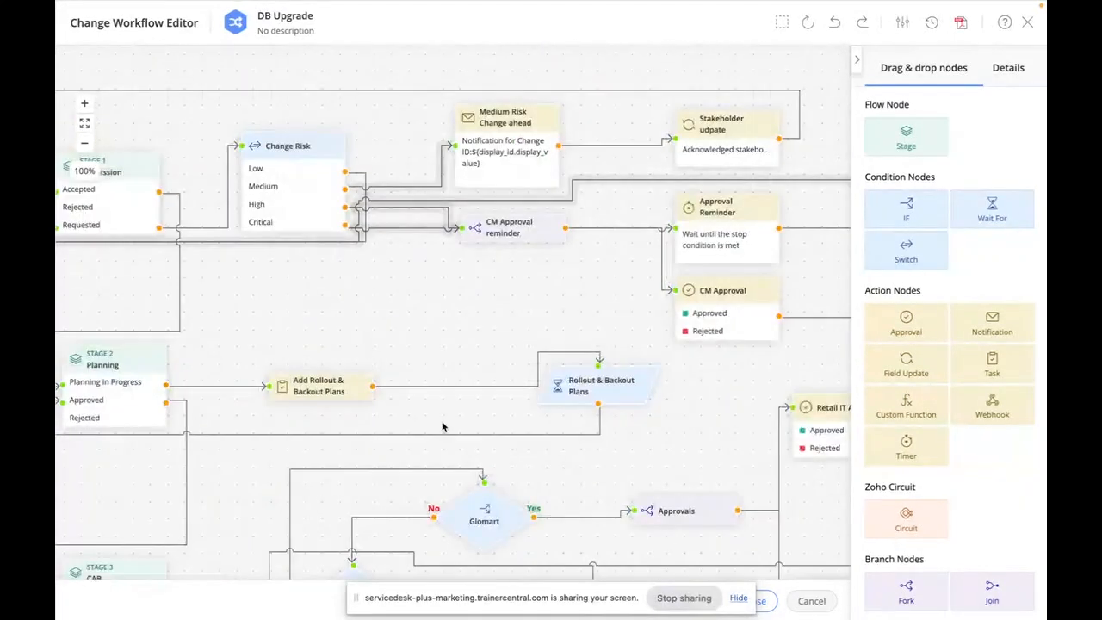
scroll(443, 426, down, 3)
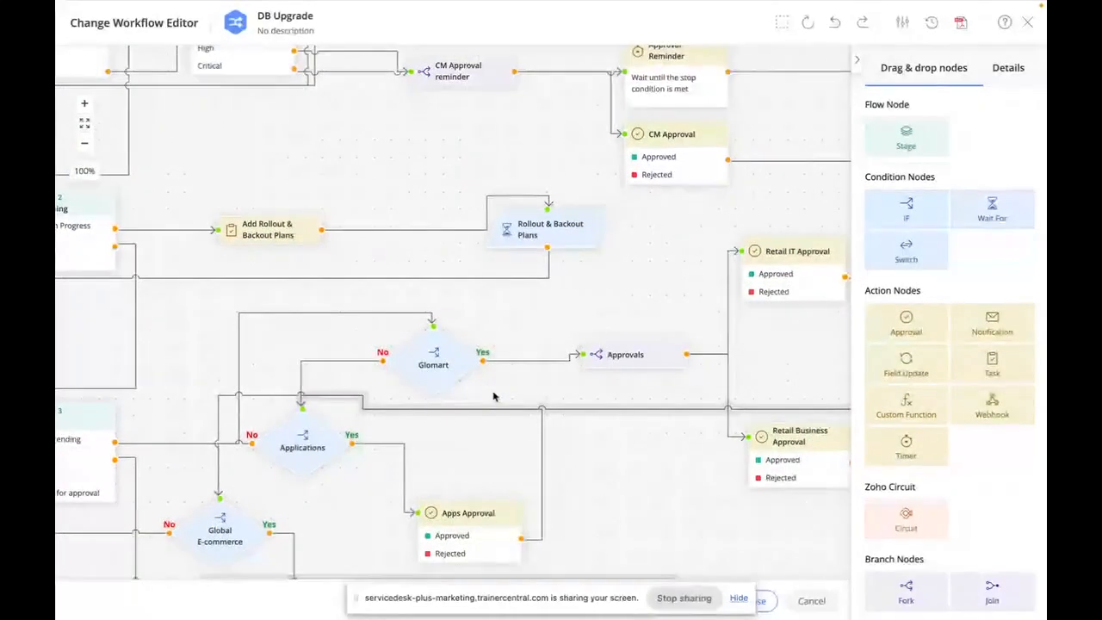
scroll(604, 351, right, 3)
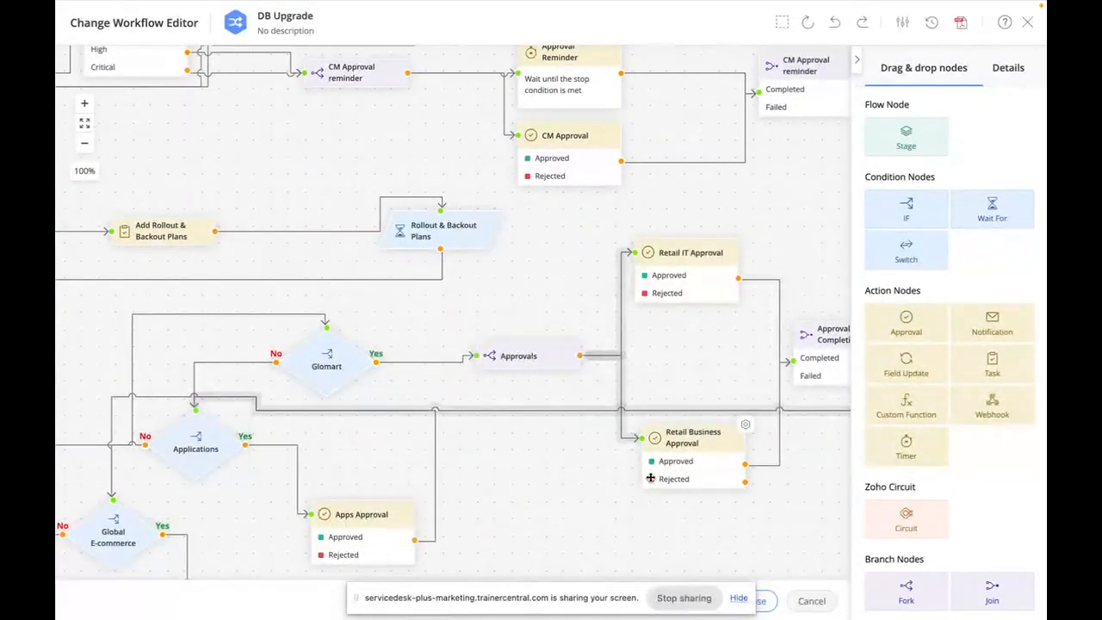
scroll(663, 358, right, 1)
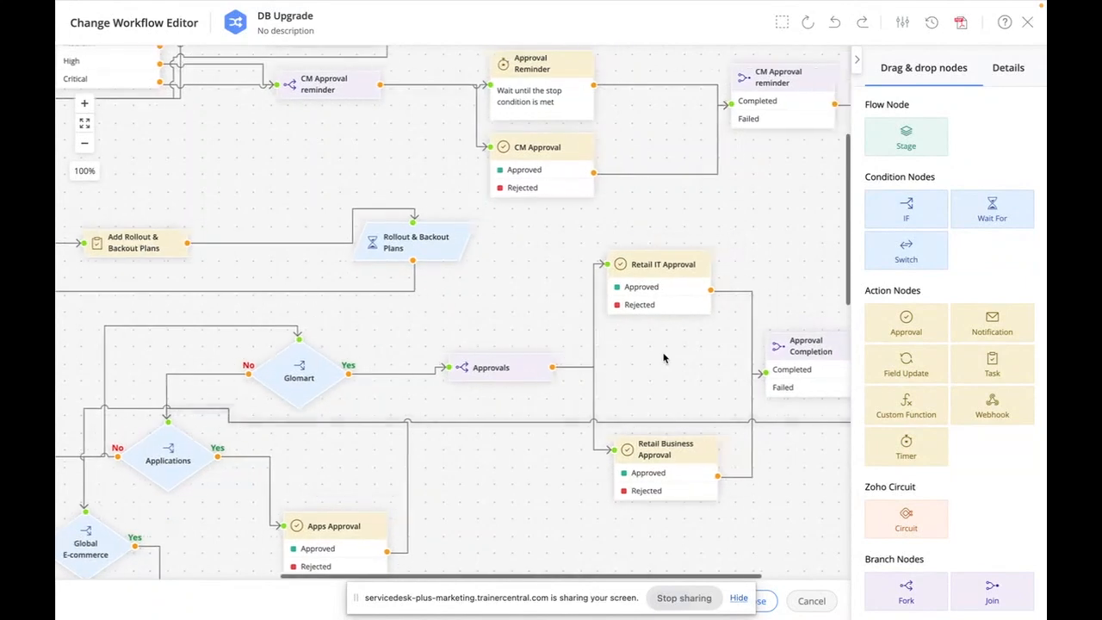
scroll(664, 358, right, 2)
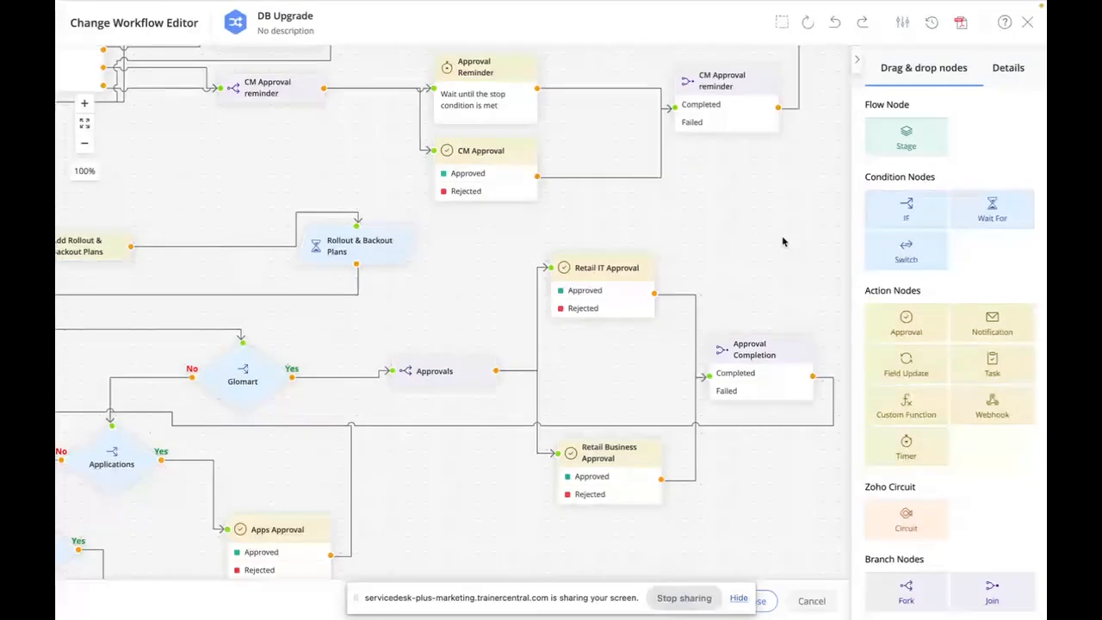
scroll(783, 241, up, 2)
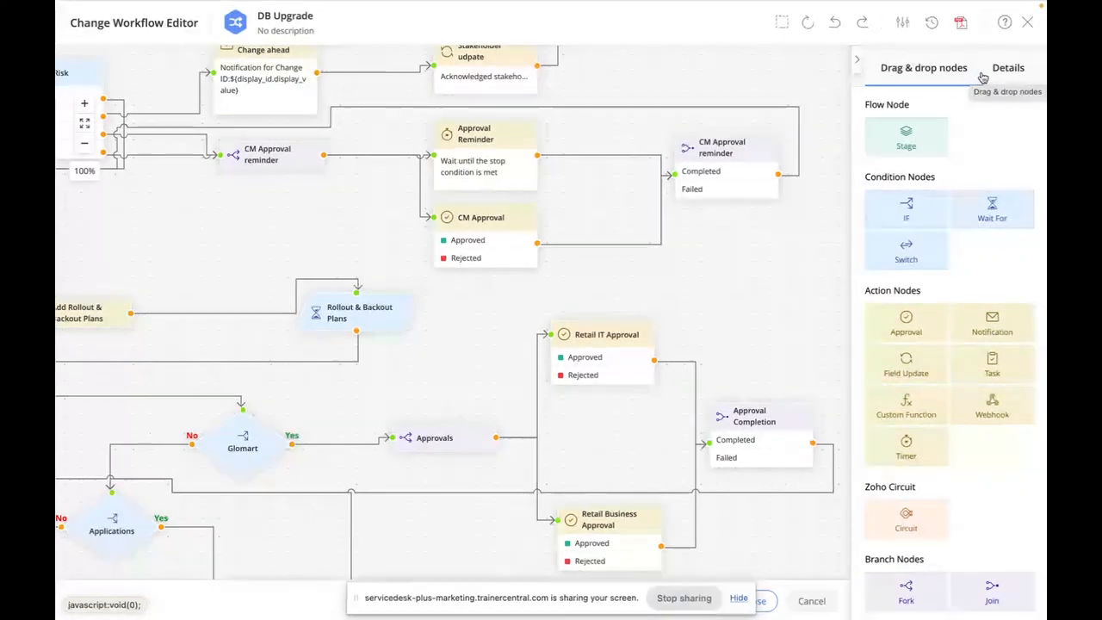
- Leave the DB Upgrade editor without saving and create a General change workflow named Sample for Masterclass
click(1027, 23)
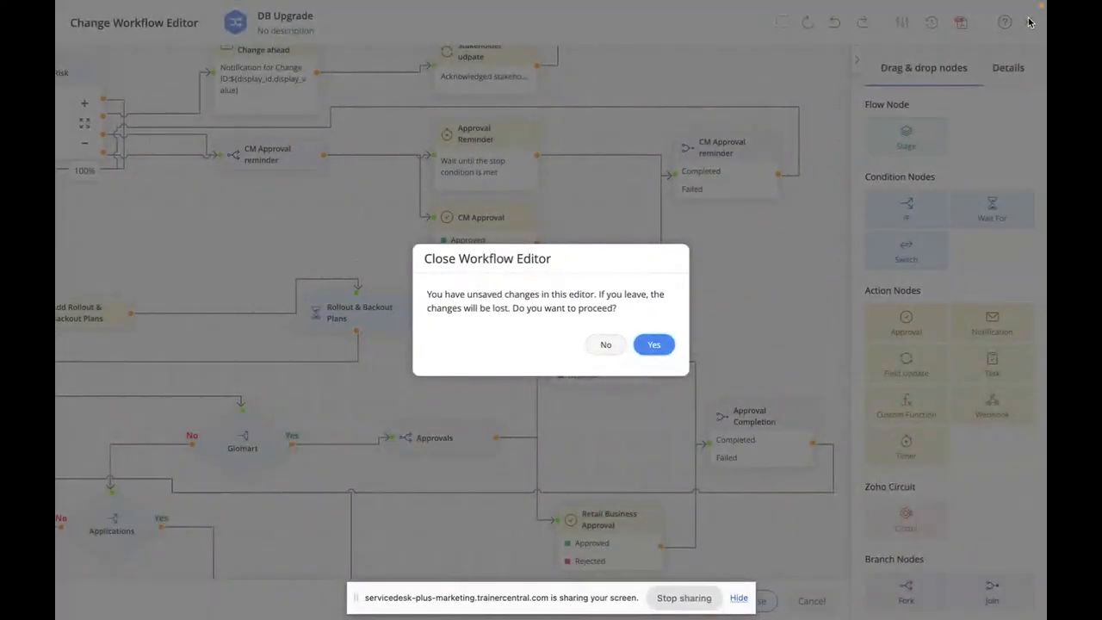
click(653, 345)
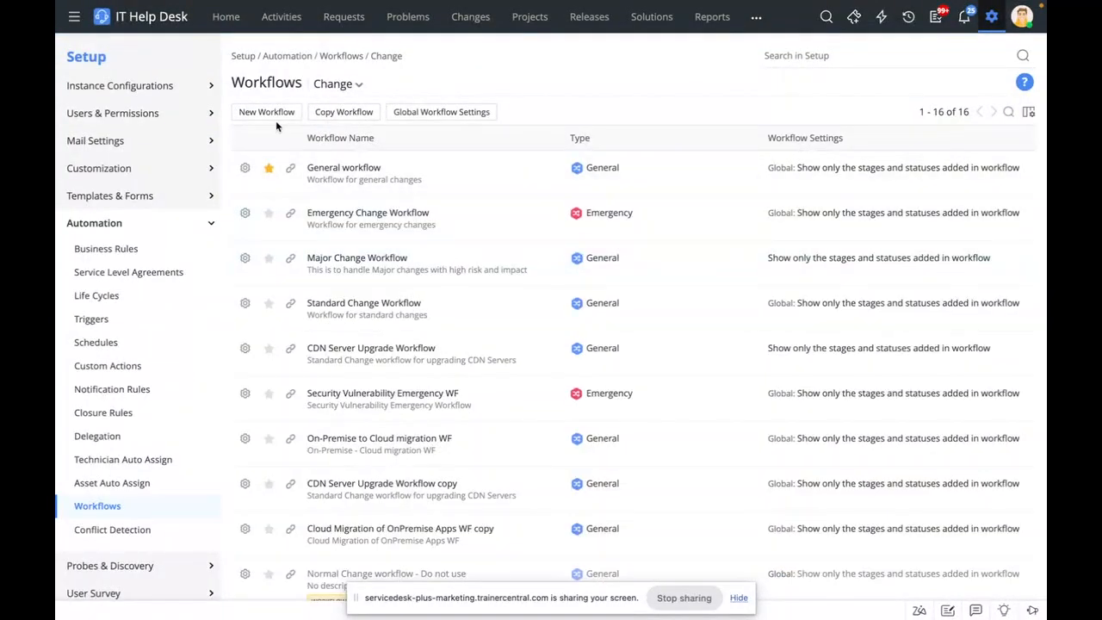
click(276, 119)
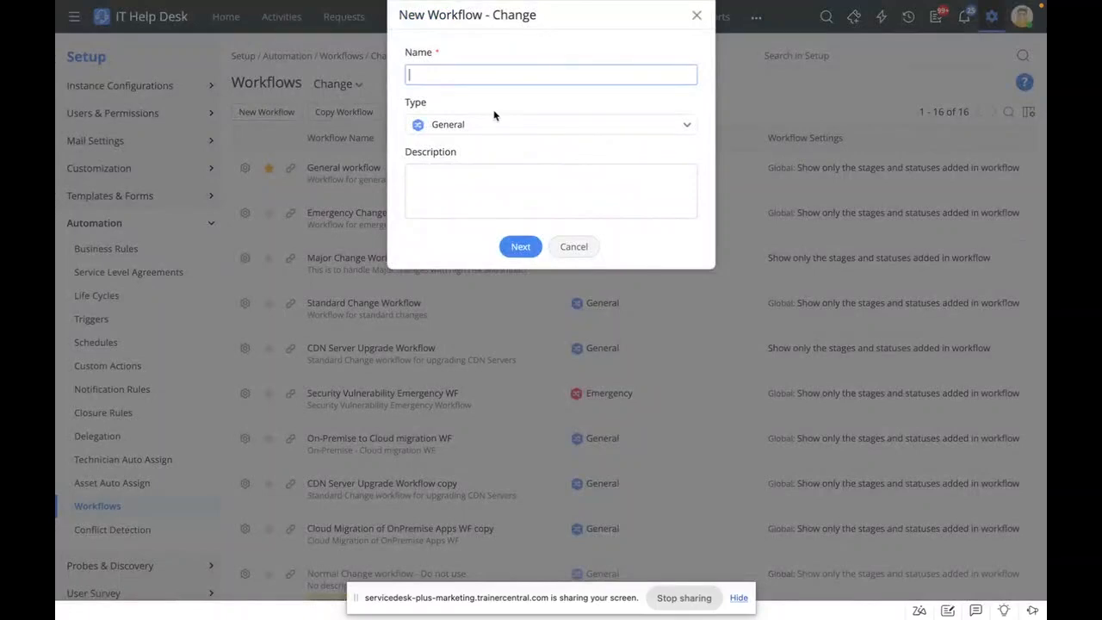
text(Sample for Ma)
key(Down)
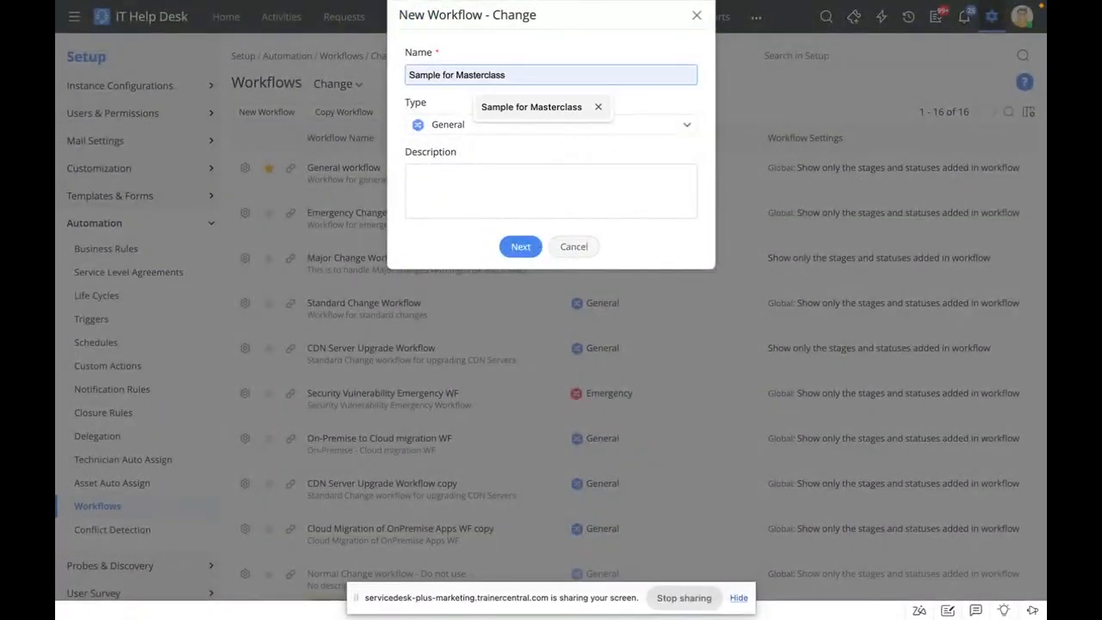
key(Return)
click(519, 247)
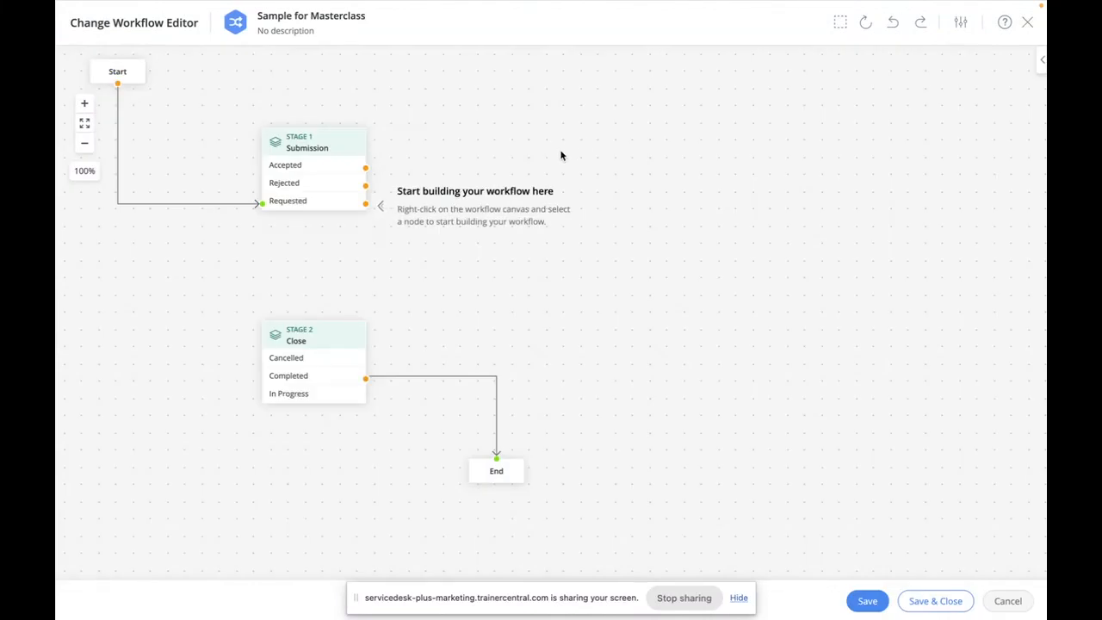
- Add a Planning stage beside the Submission stage with the statuses Planning In Progress, Approved and Rejected
click(1039, 61)
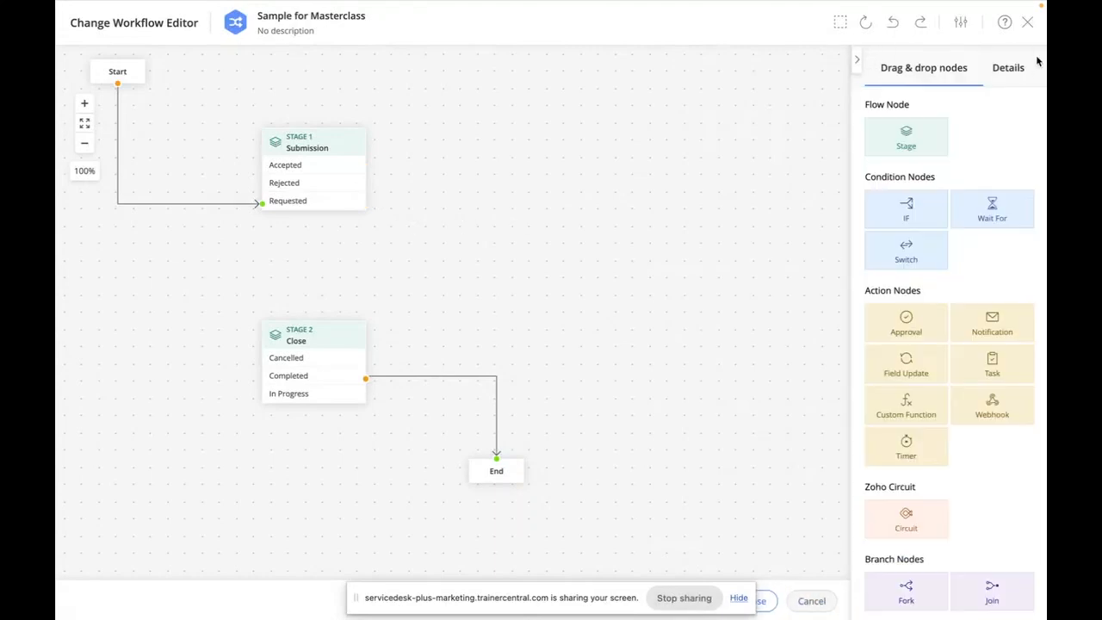
drag(904, 139, 563, 141)
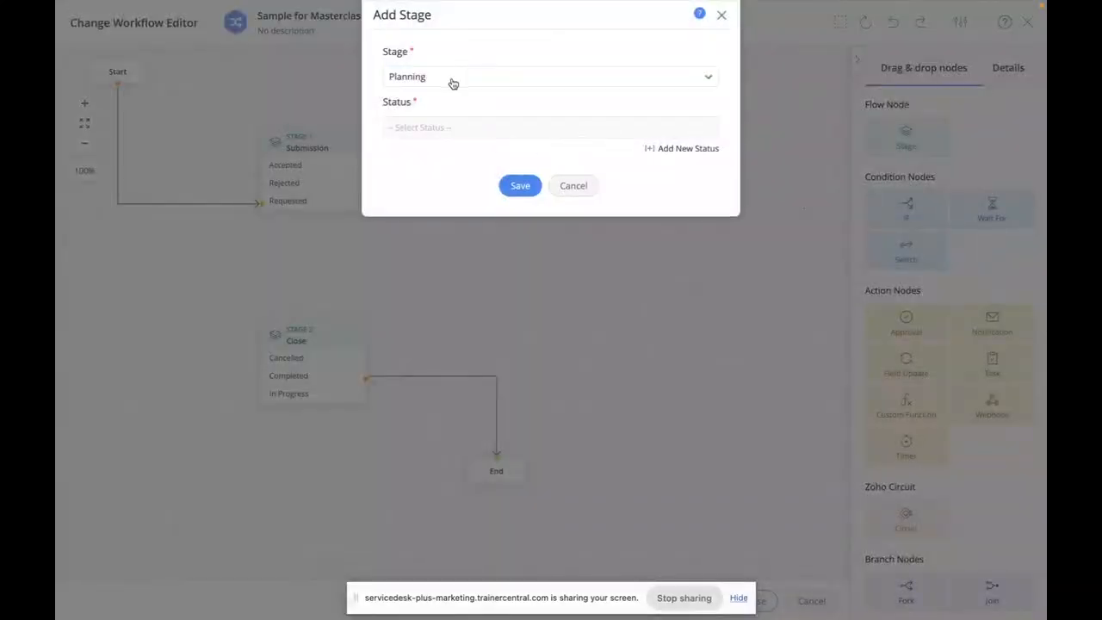
click(451, 78)
click(446, 130)
click(435, 126)
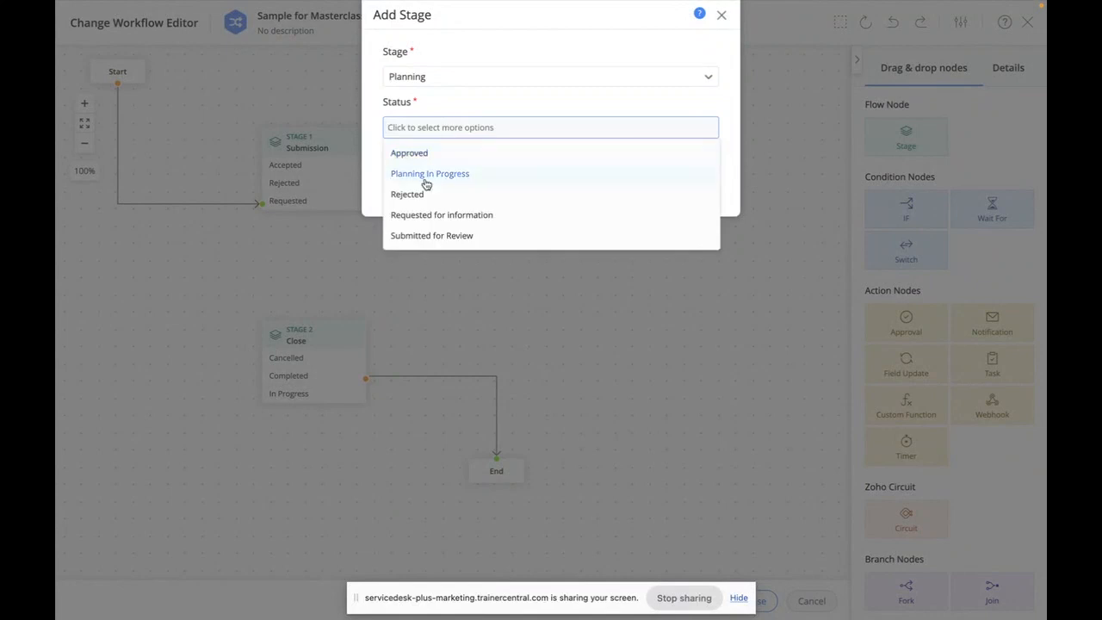
click(423, 173)
click(427, 146)
click(423, 173)
click(431, 164)
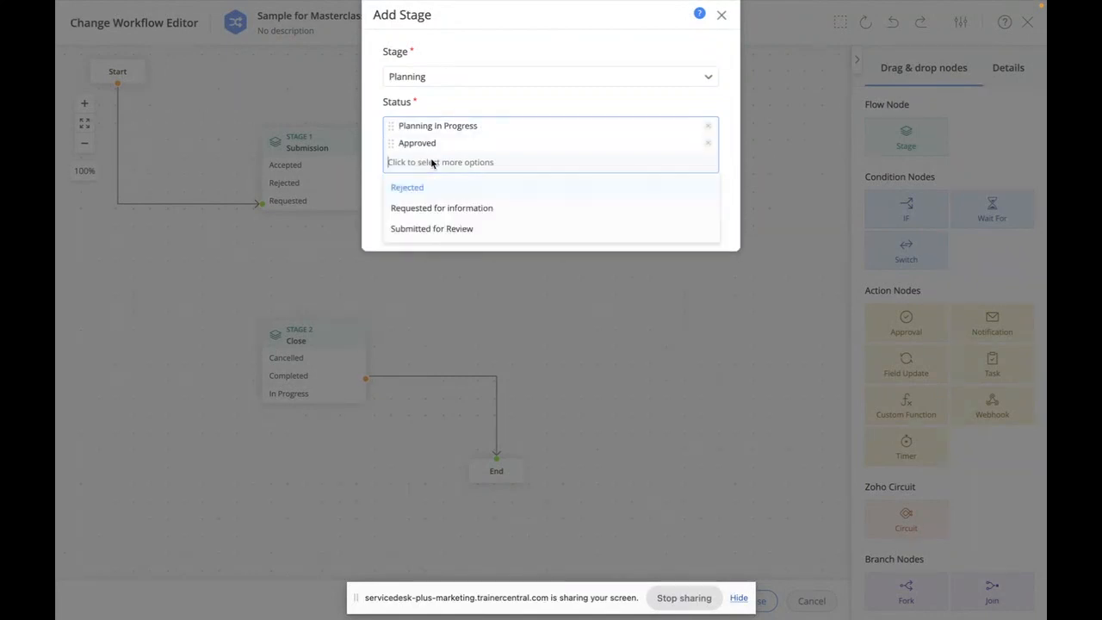
click(430, 186)
click(534, 241)
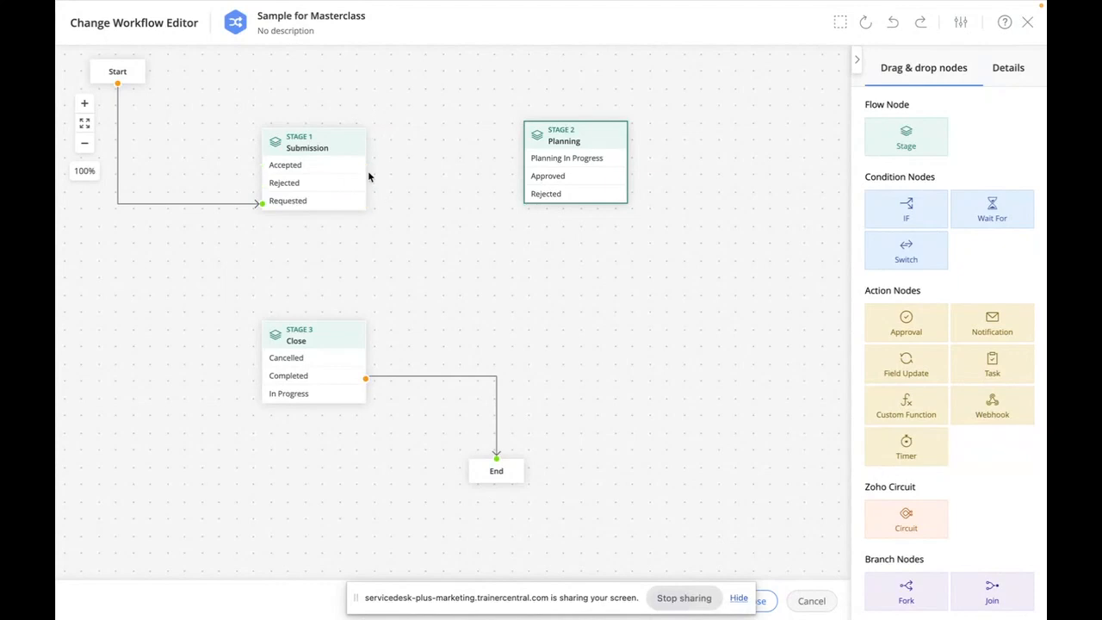
- Connect the Submission stage's Accepted status to Planning In Progress in the Planning stage
mouse_move(359, 185)
drag(365, 170, 522, 164)
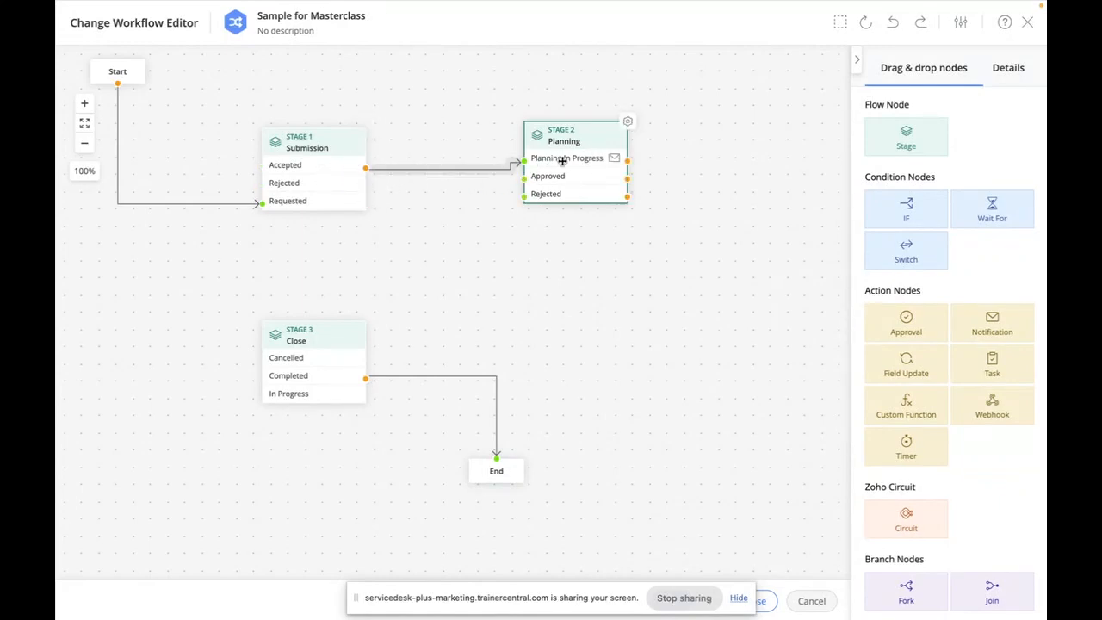
- Align the Planning stage with the Submission stage and add the Email to CR notification node beside it
drag(565, 142, 506, 147)
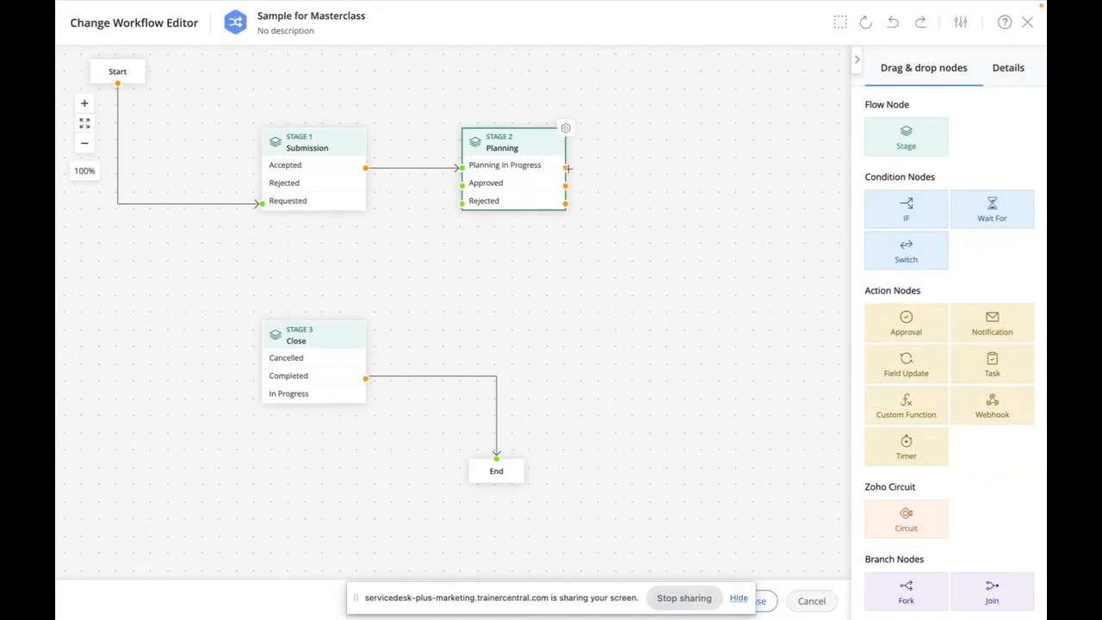
drag(576, 168, 542, 177)
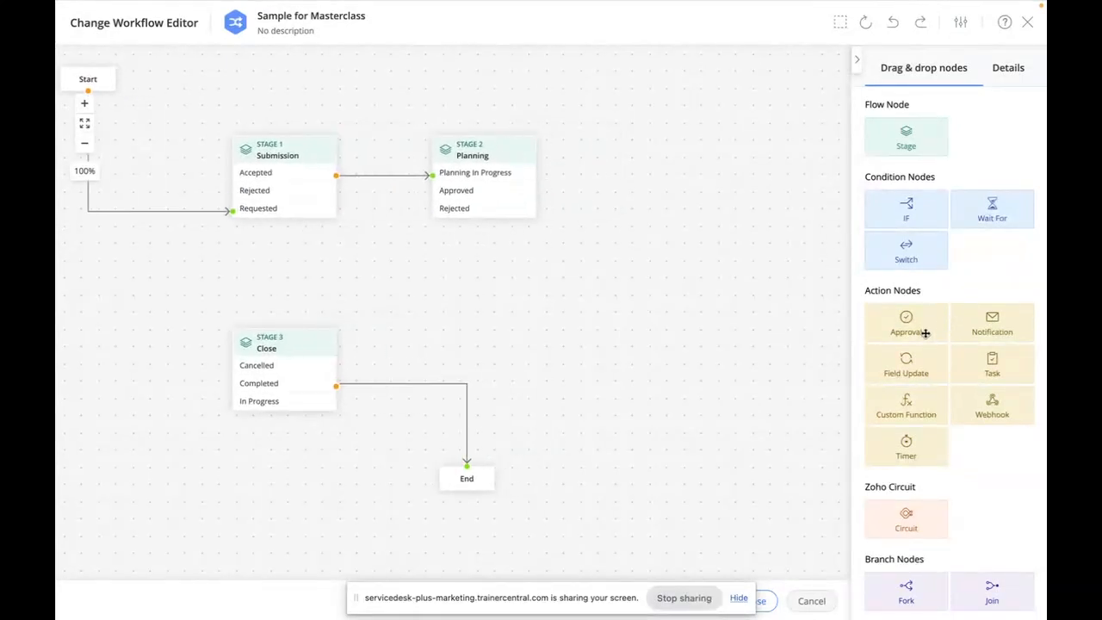
drag(976, 318, 684, 219)
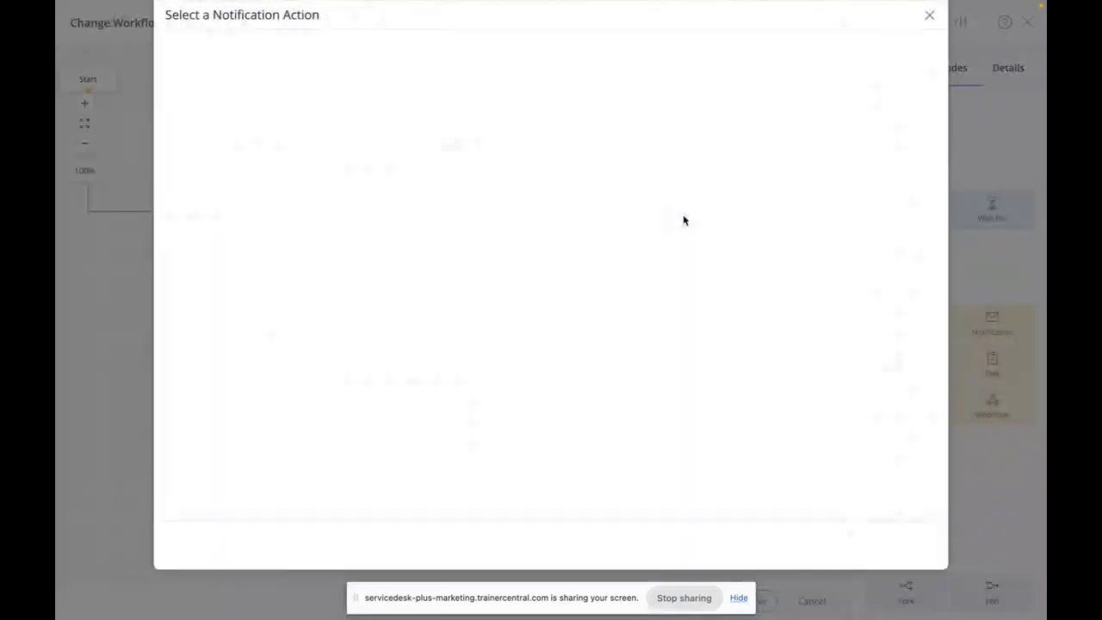
right_click(168, 157)
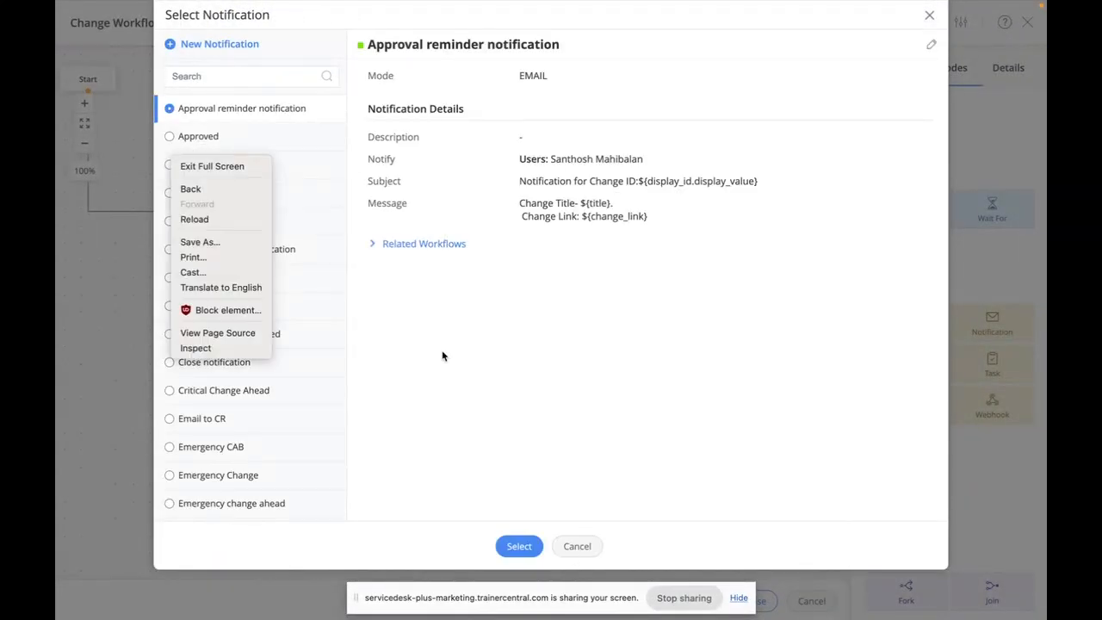
click(321, 347)
click(169, 419)
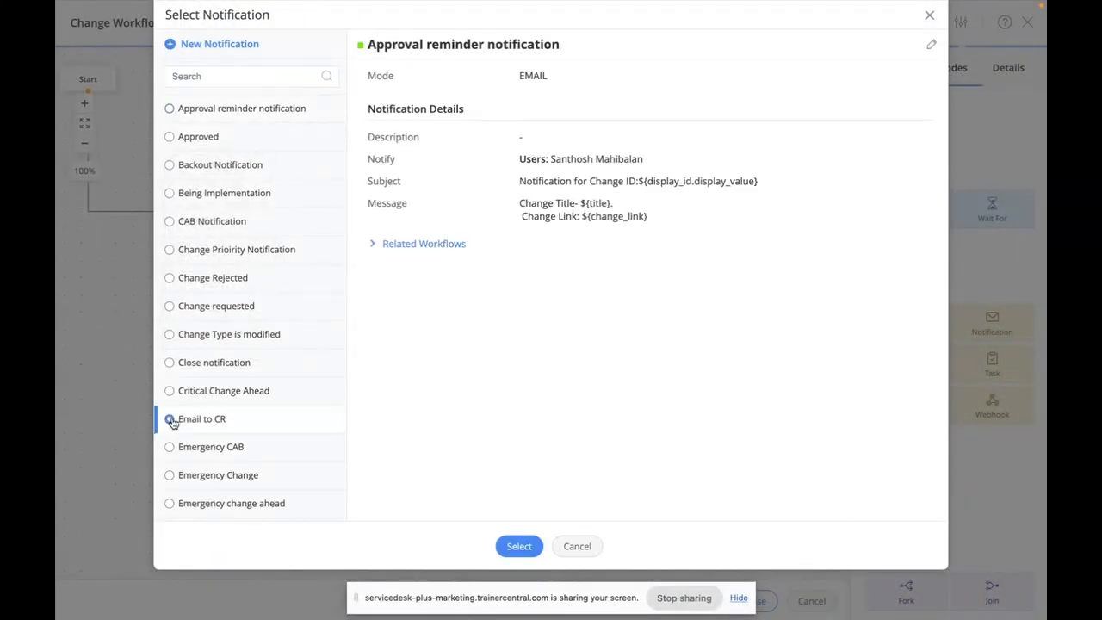
click(519, 546)
drag(727, 221, 700, 153)
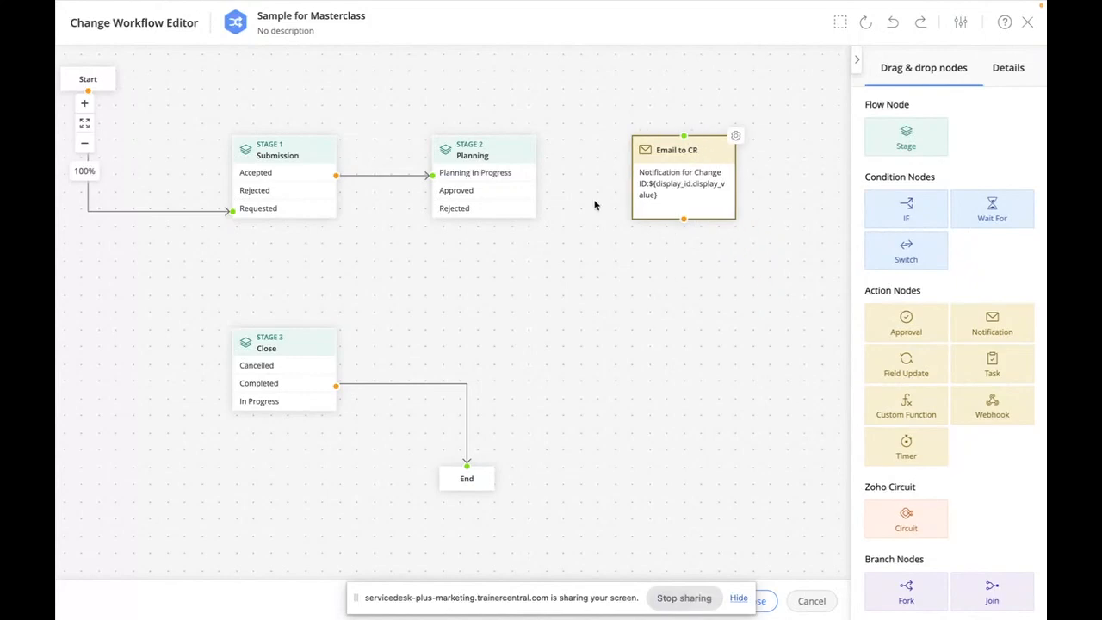
- Connect Planning In Progress through the Email to CR node to the Approved status, and leave the workflow editor without saving
drag(534, 174, 695, 155)
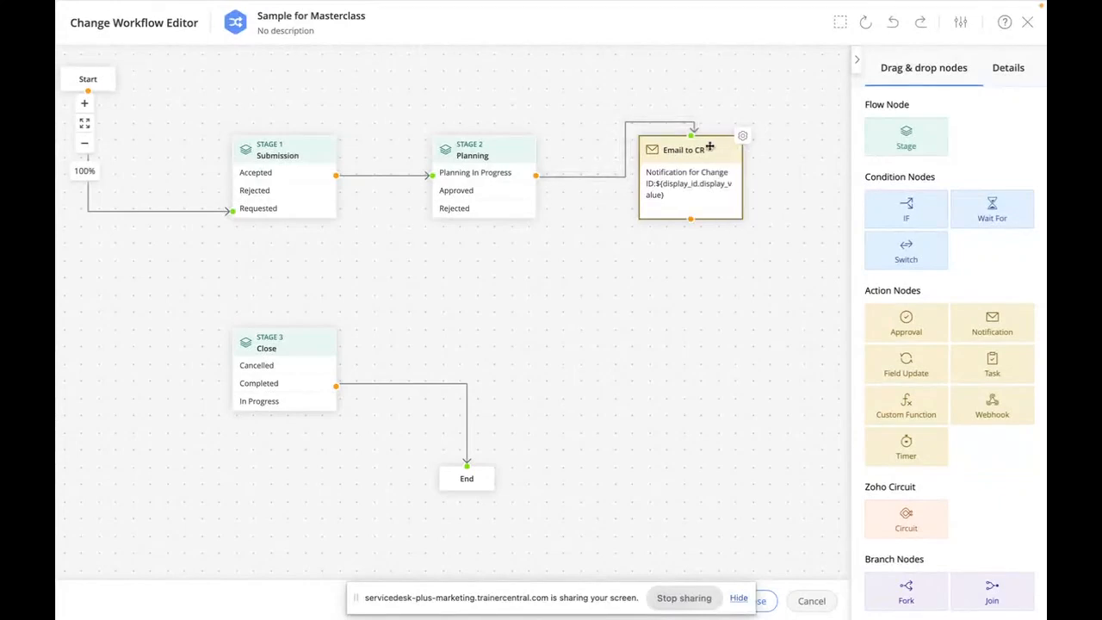
drag(690, 220, 432, 190)
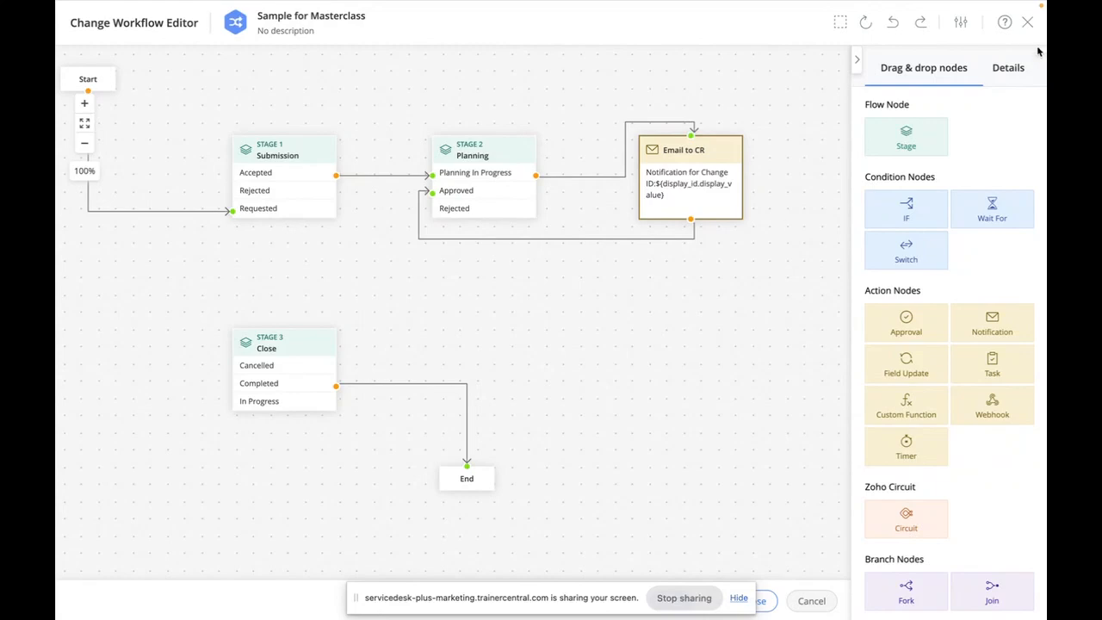
click(1027, 22)
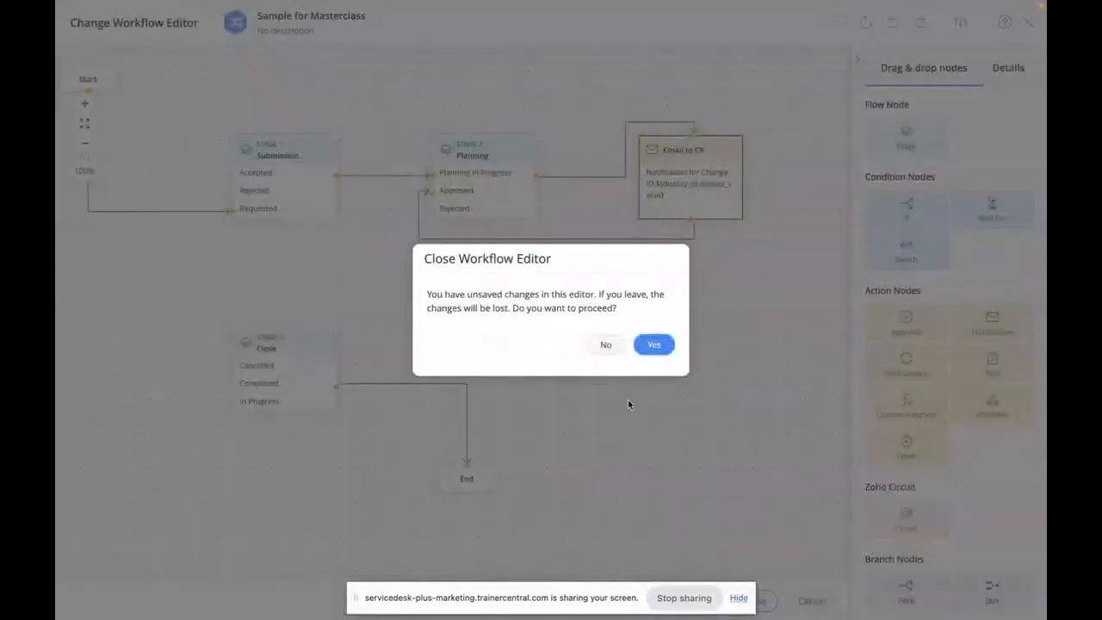
click(653, 345)
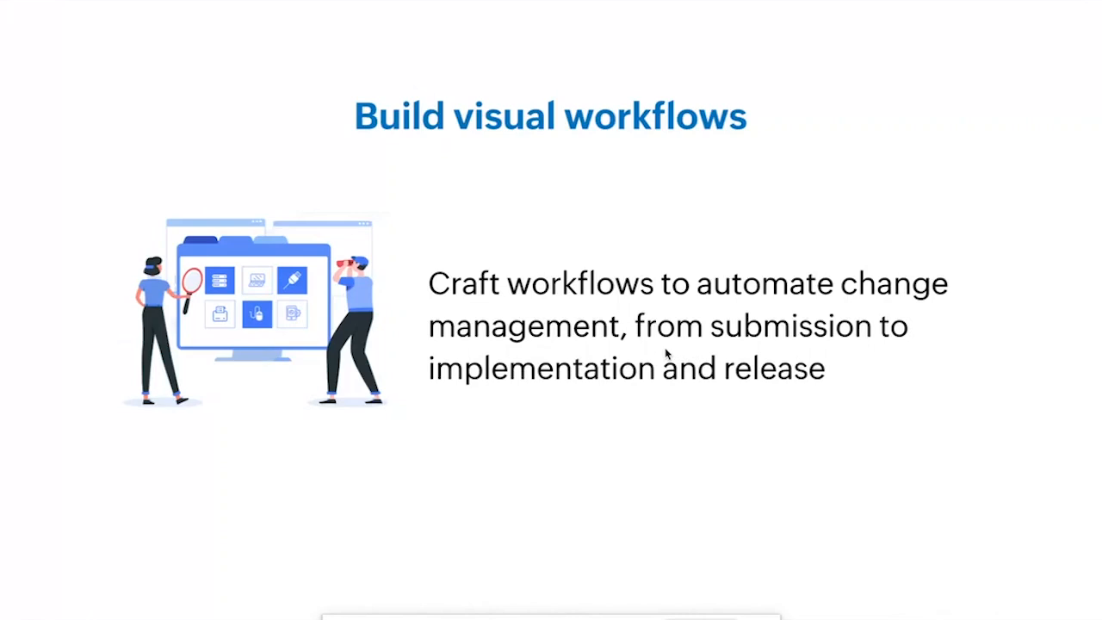
key(Right)
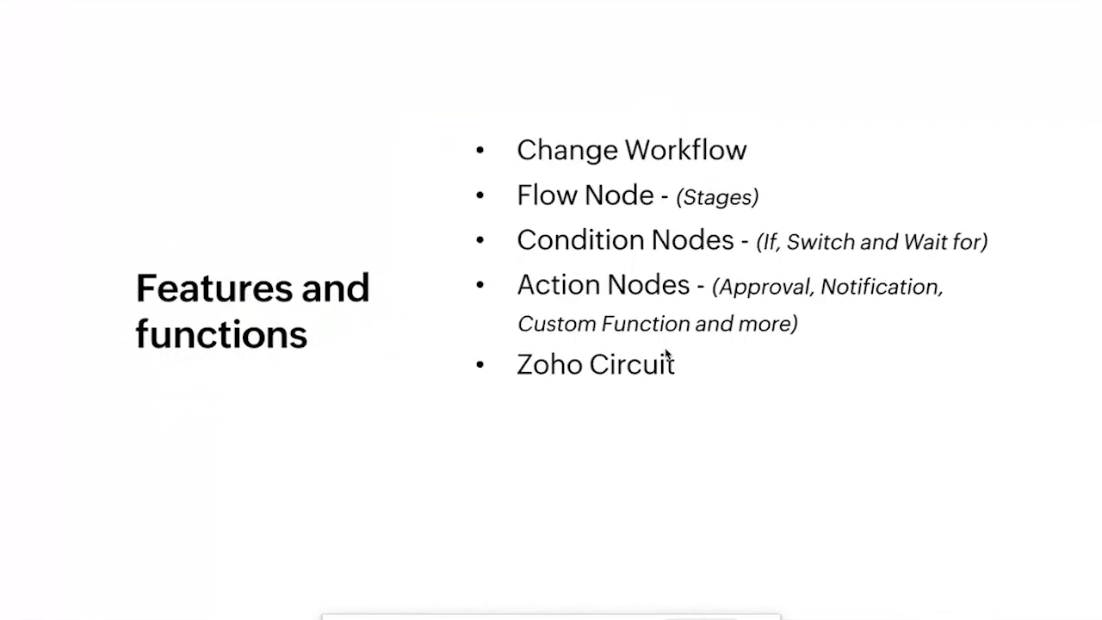
key(Right)
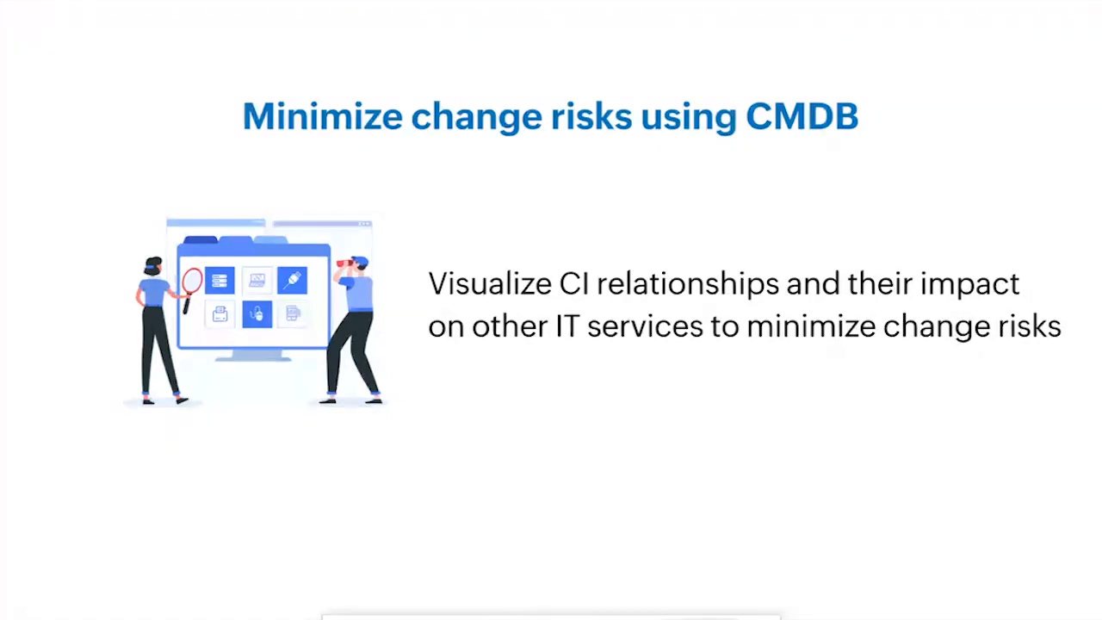
key(Left)
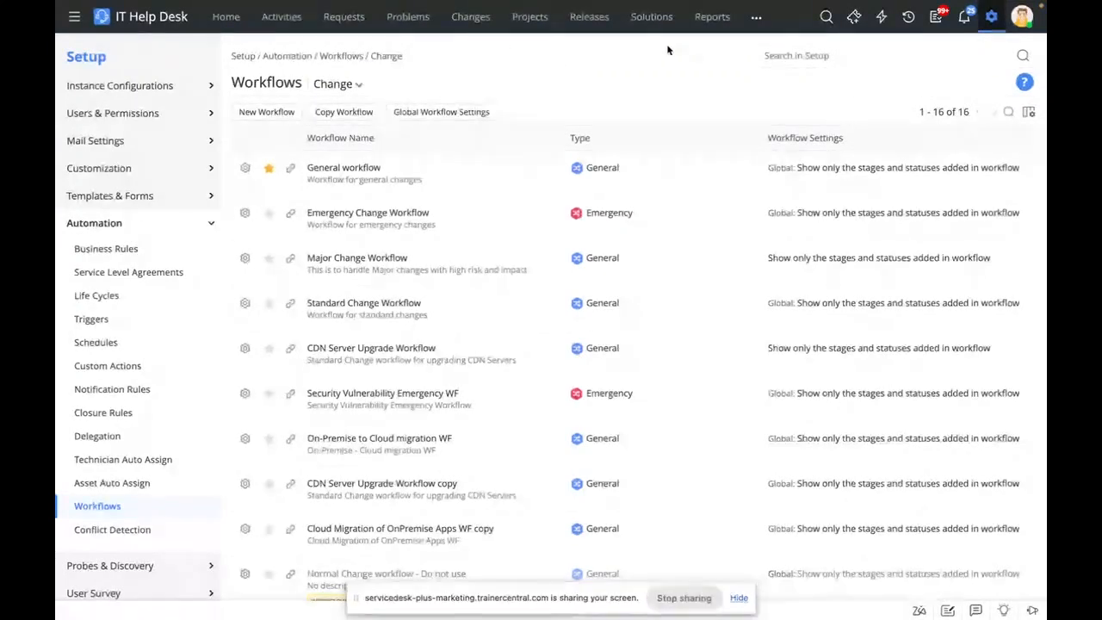
- Open the ERP Solution business view full screen from the CMDB's business views
click(755, 20)
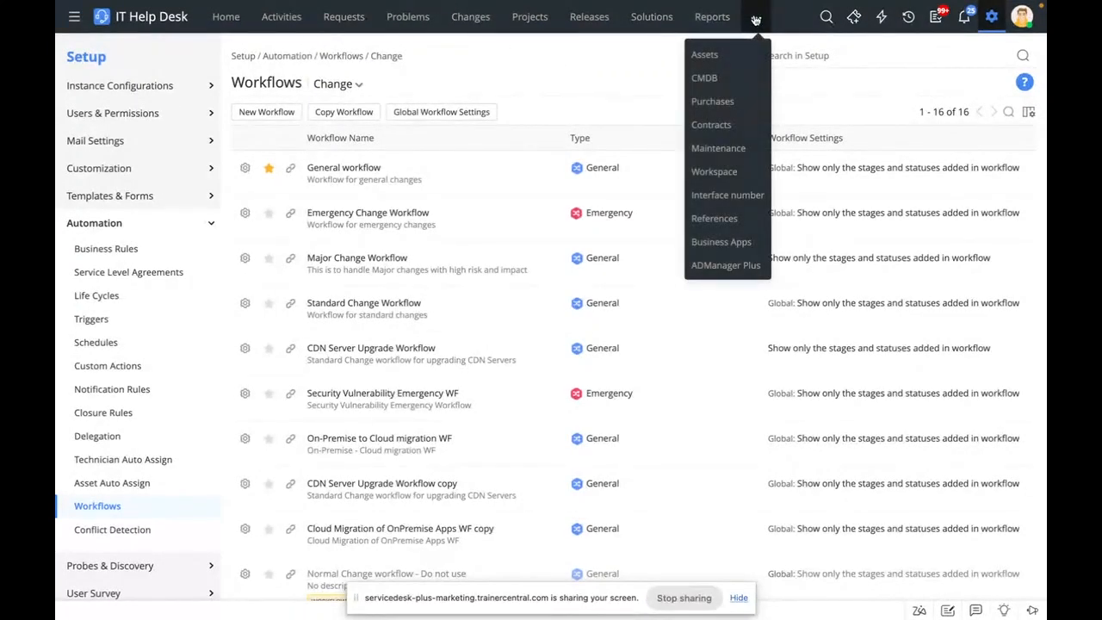
click(730, 77)
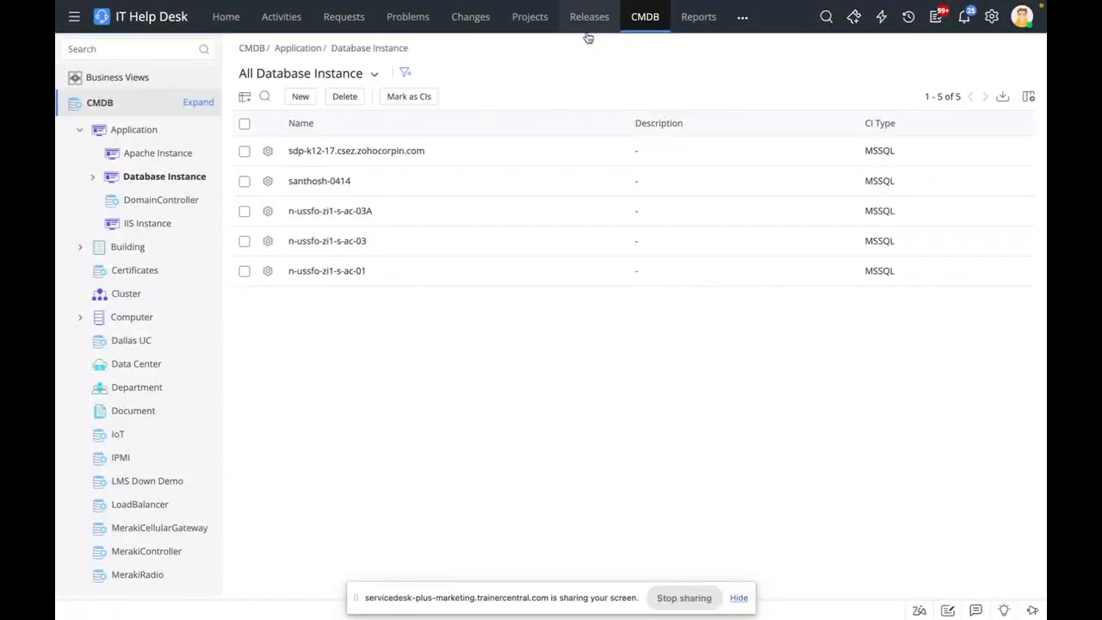
click(89, 79)
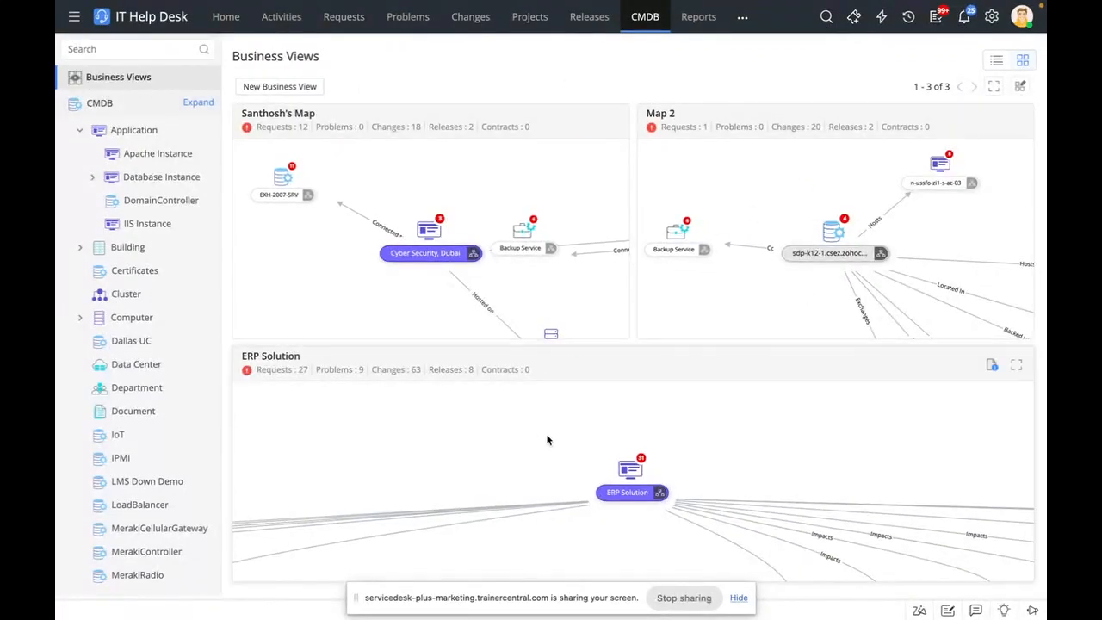
click(1018, 367)
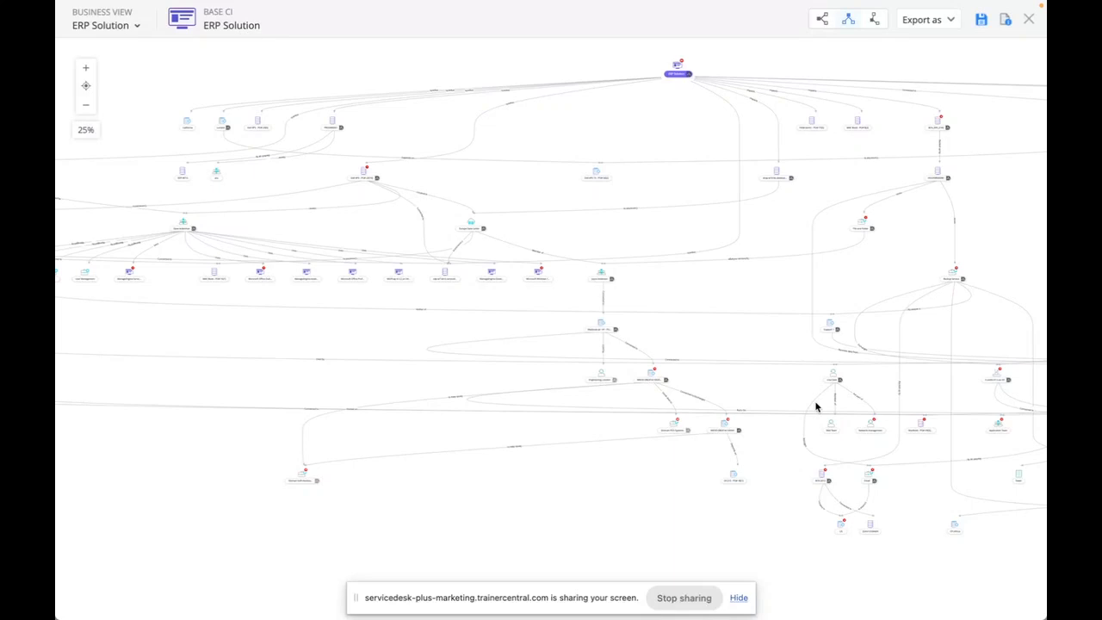
- Examine the CI relationships across the ERP Solution map up to its base CI, and show the base CI's details
scroll(815, 327, up, 1)
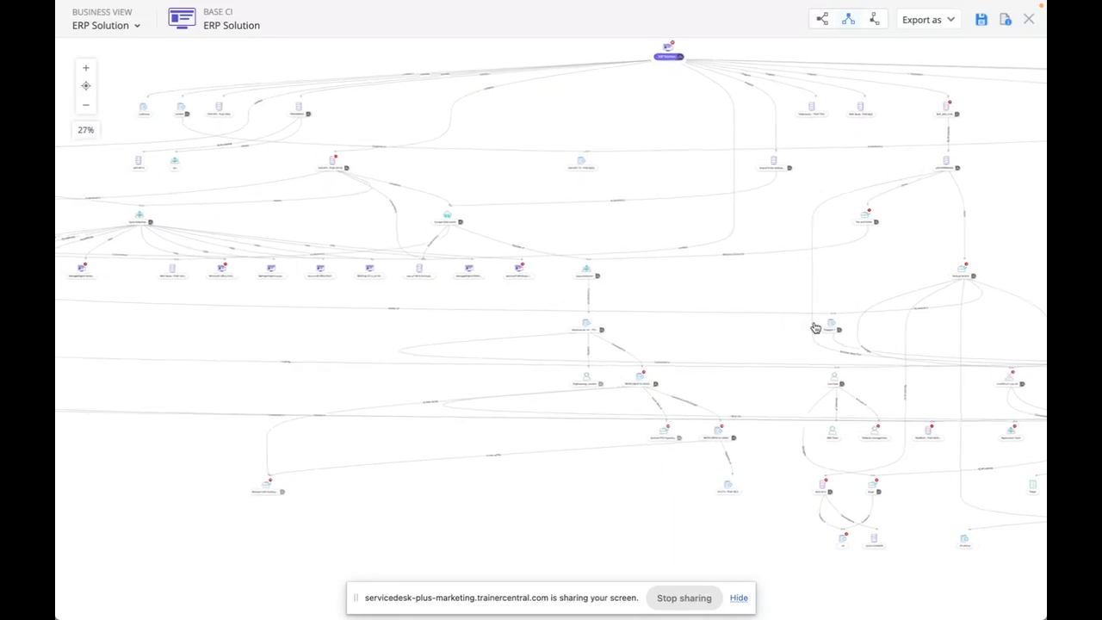
scroll(815, 327, up, 1)
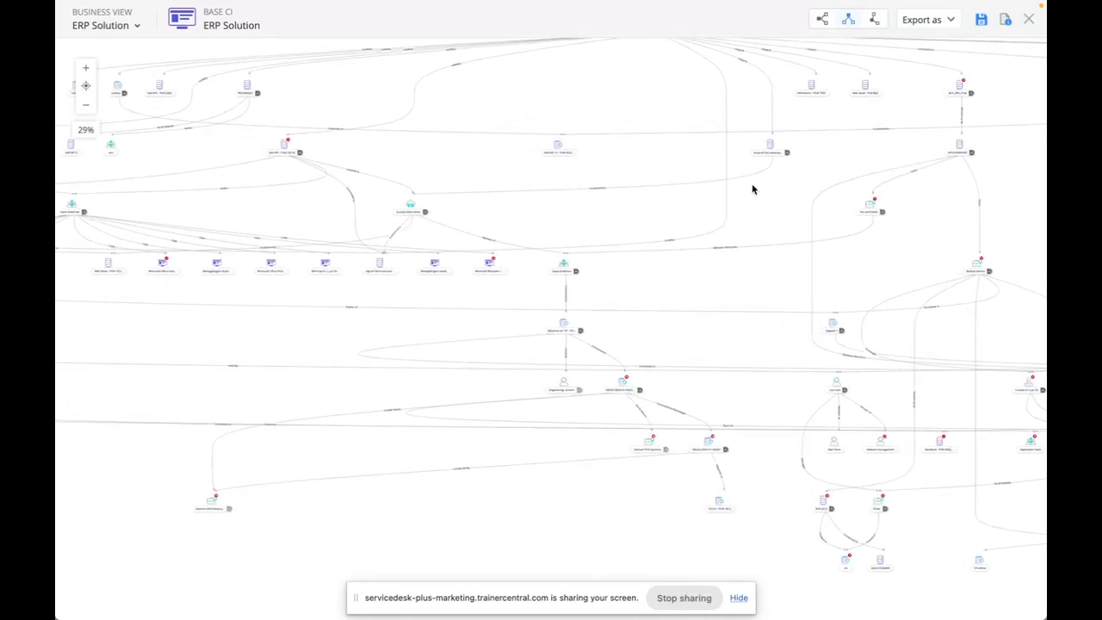
scroll(752, 188, up, 1)
click(87, 68)
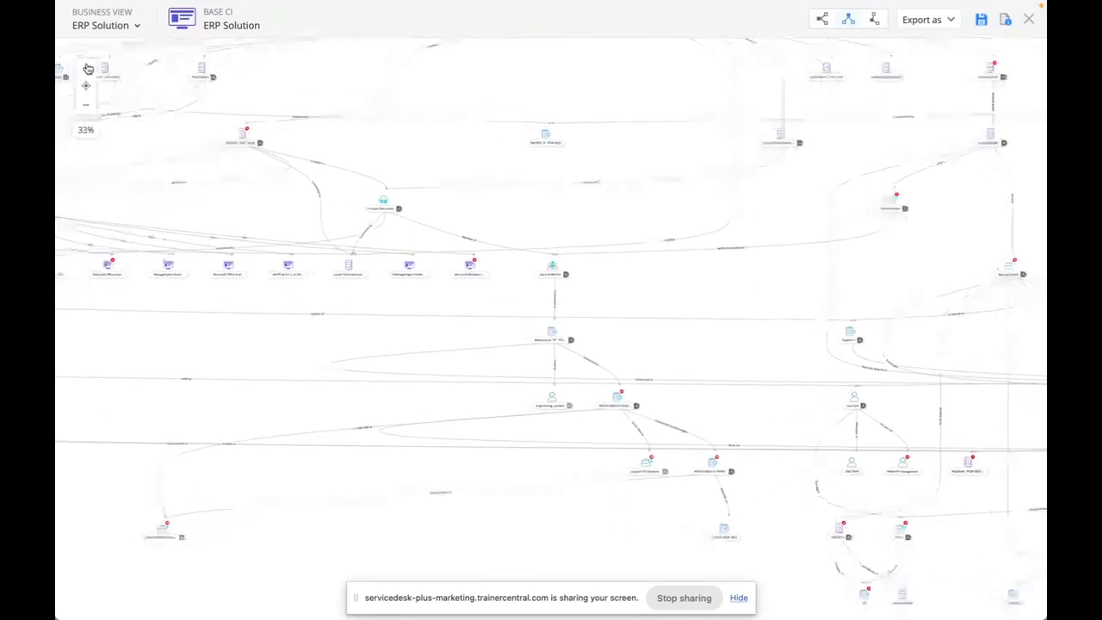
click(87, 69)
click(87, 69)
click(87, 69)
click(87, 69)
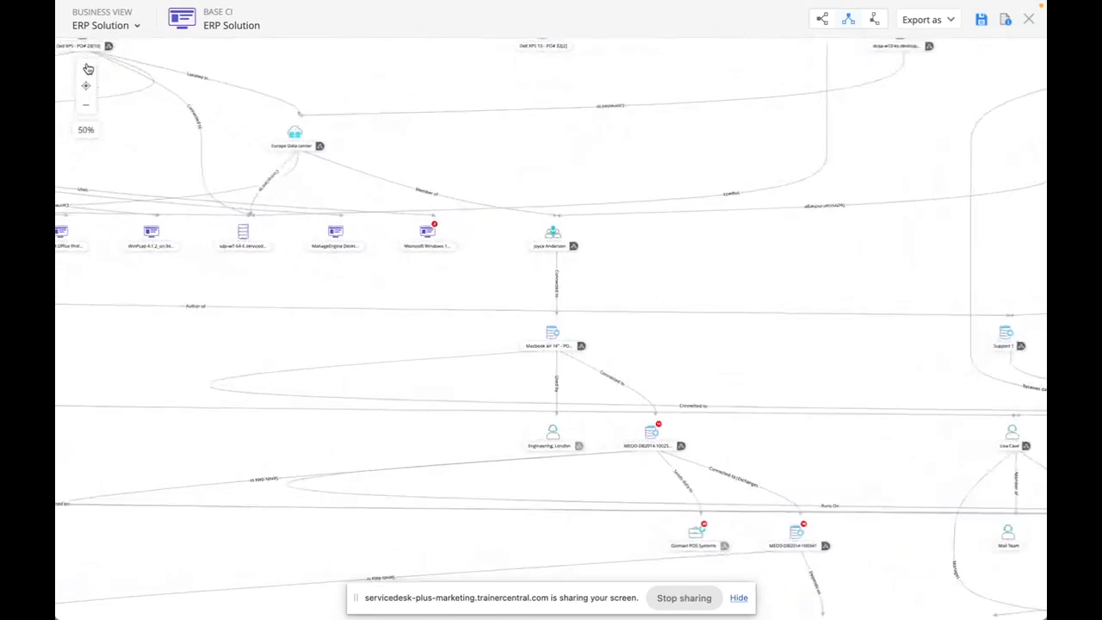
click(87, 69)
click(87, 69)
click(87, 69)
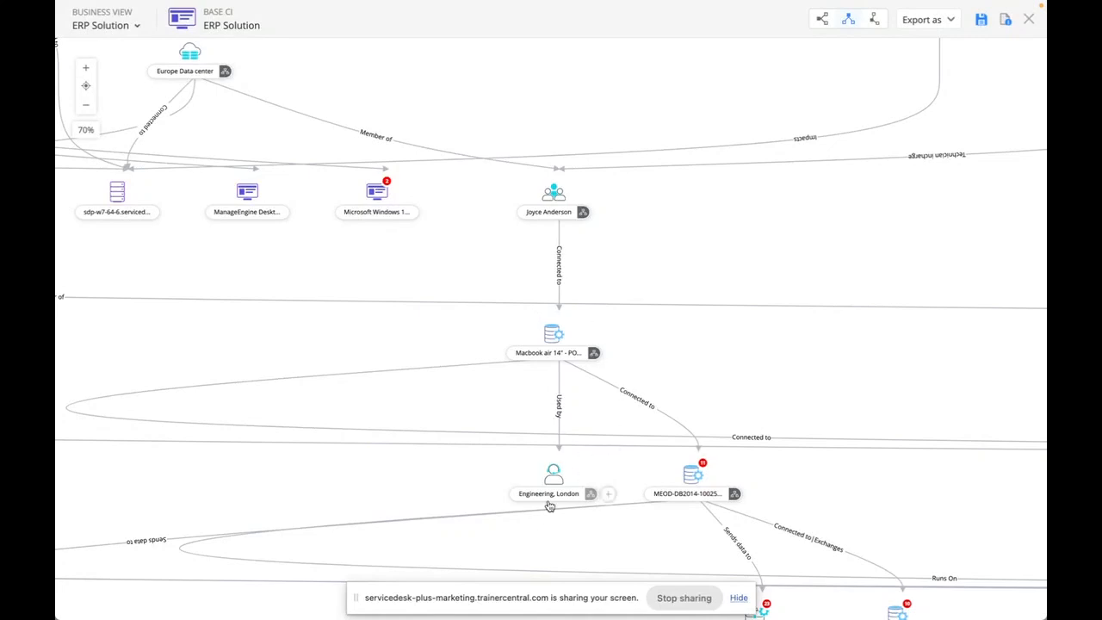
drag(642, 225, 467, 565)
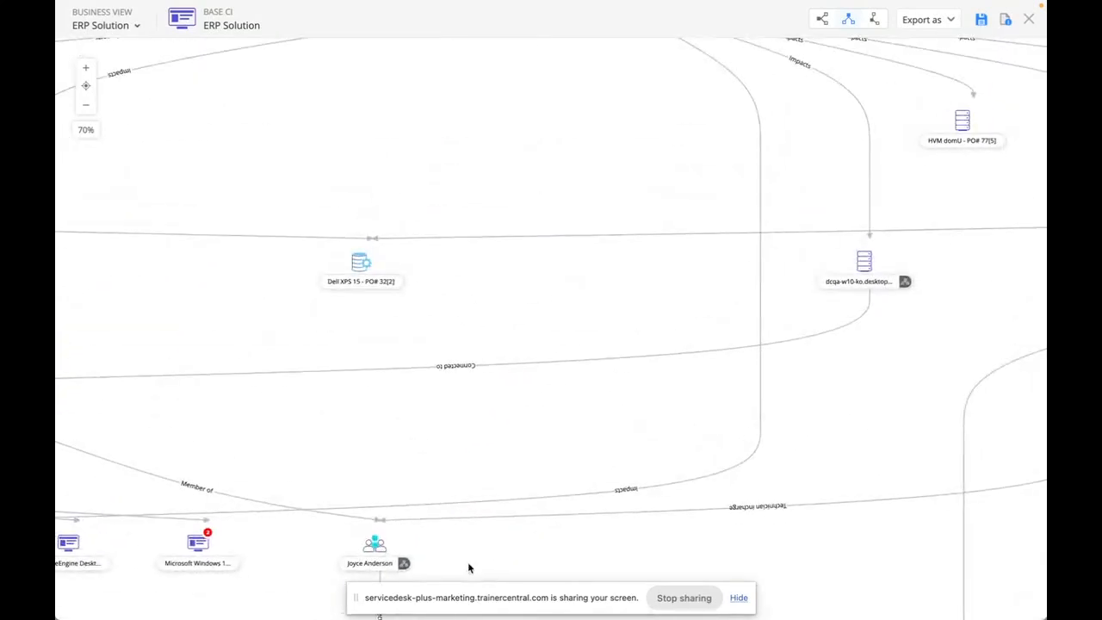
drag(784, 192, 366, 453)
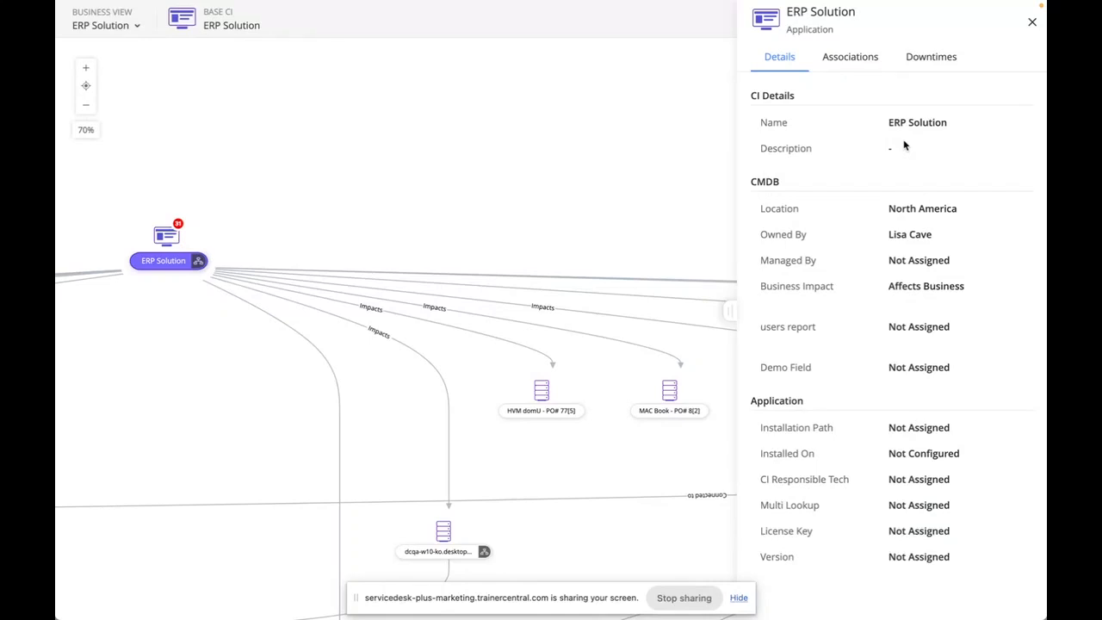
- Review the associations and active downtimes of the ERP Solution CI, and return to the business views overview
click(860, 62)
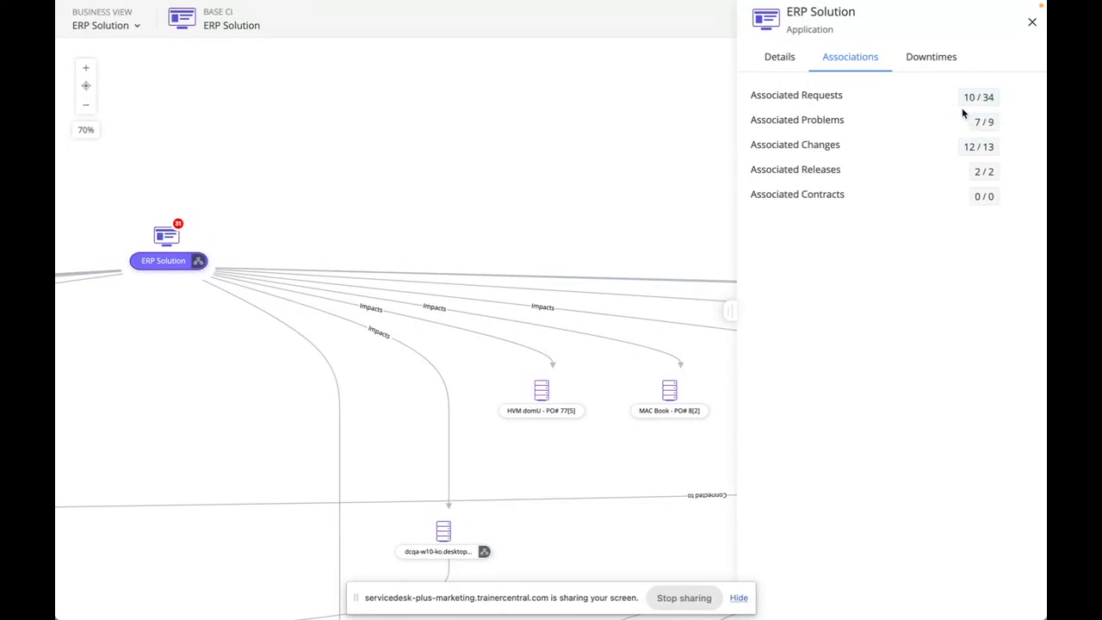
click(947, 74)
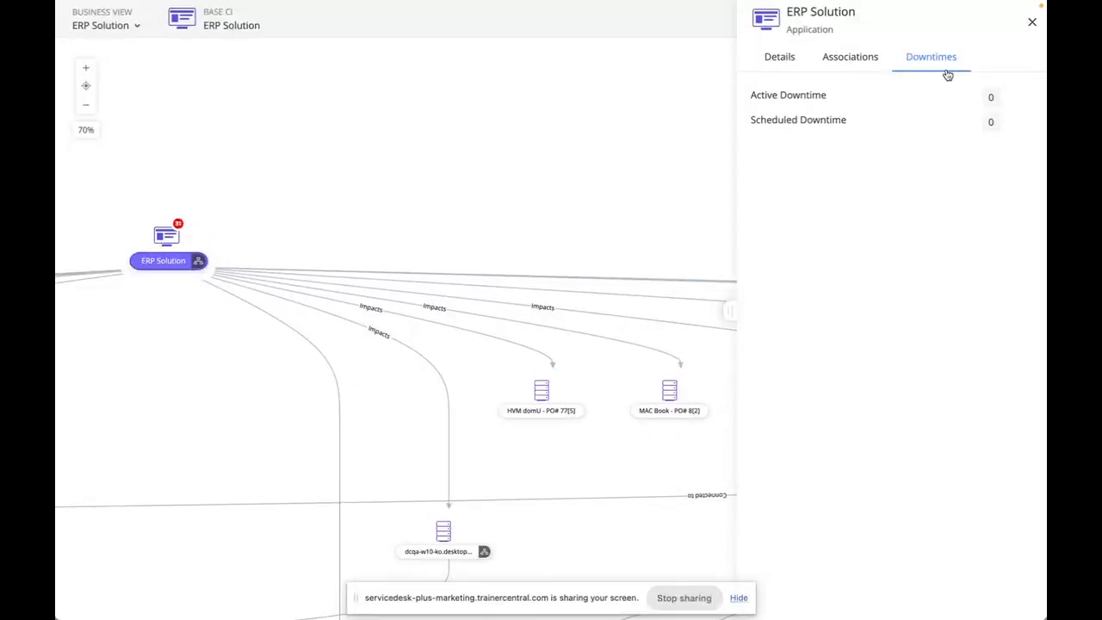
click(990, 98)
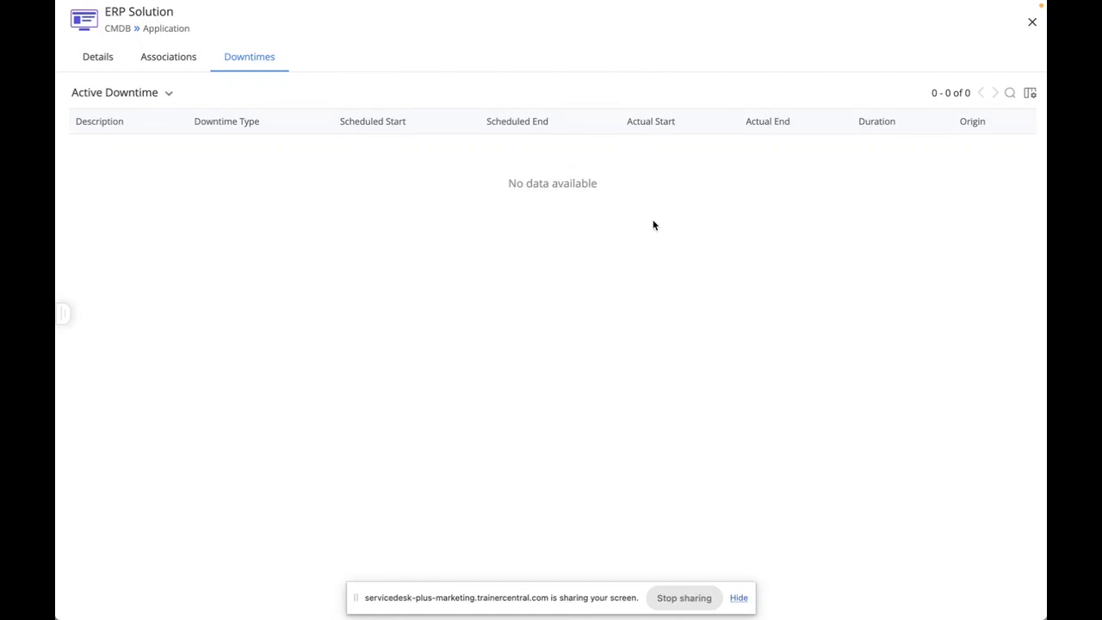
click(1032, 23)
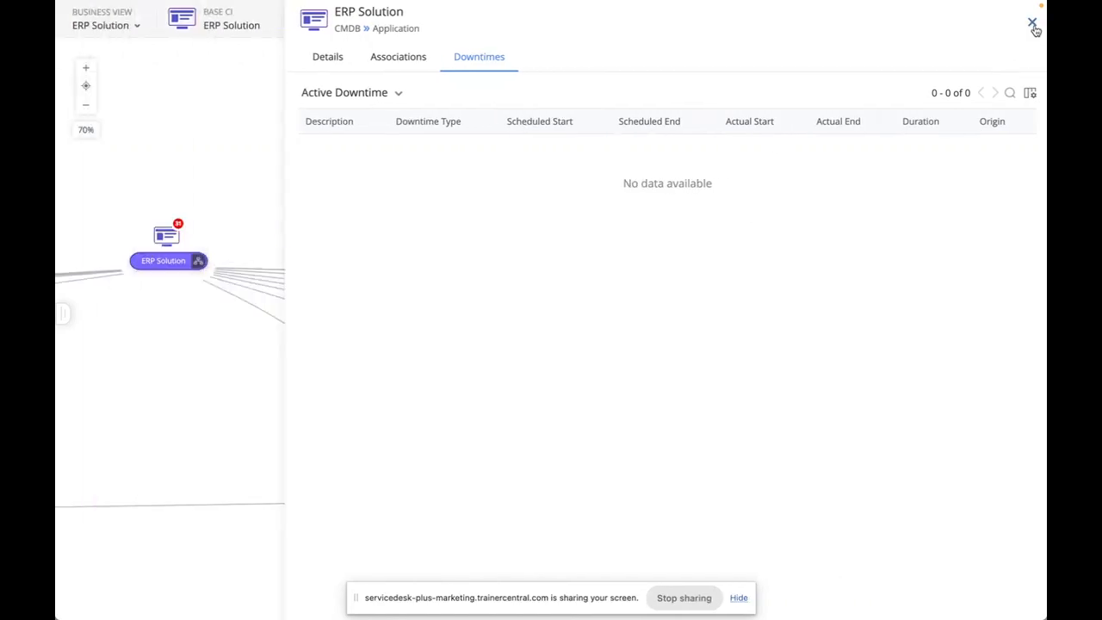
click(1030, 19)
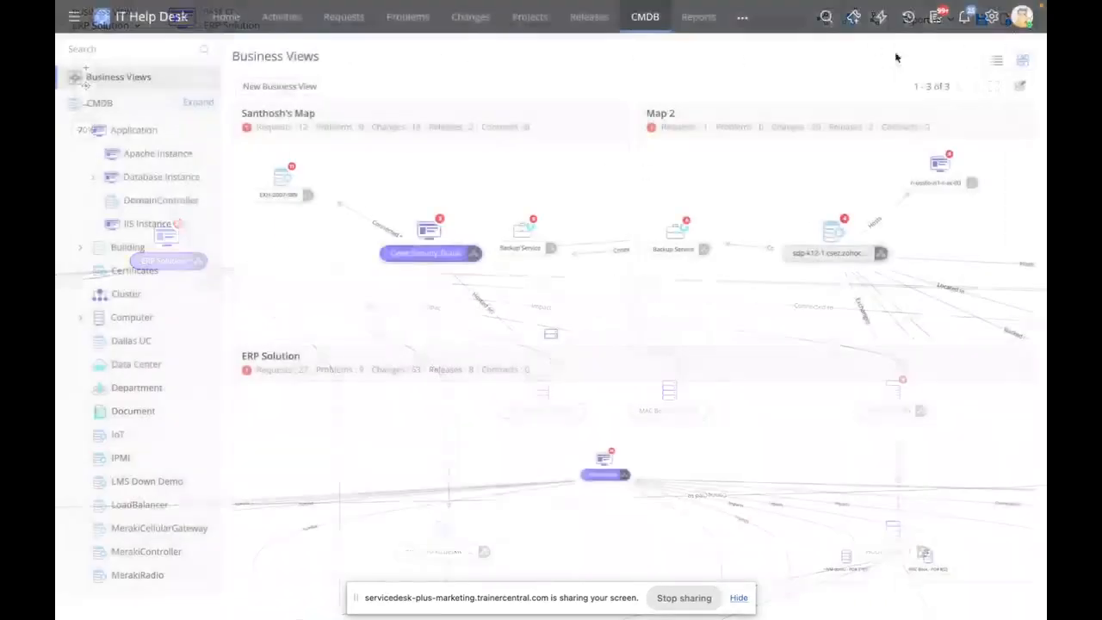
- Create a business view named POS system with Glomart POS Systems as the base CI
mouse_move(155, 191)
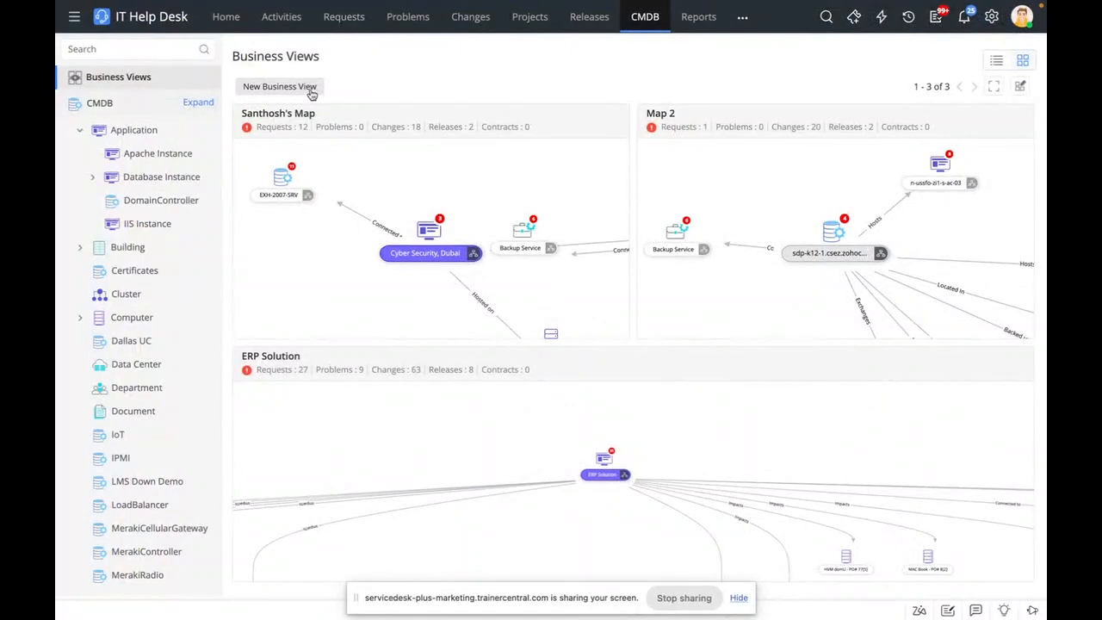
click(311, 90)
click(497, 72)
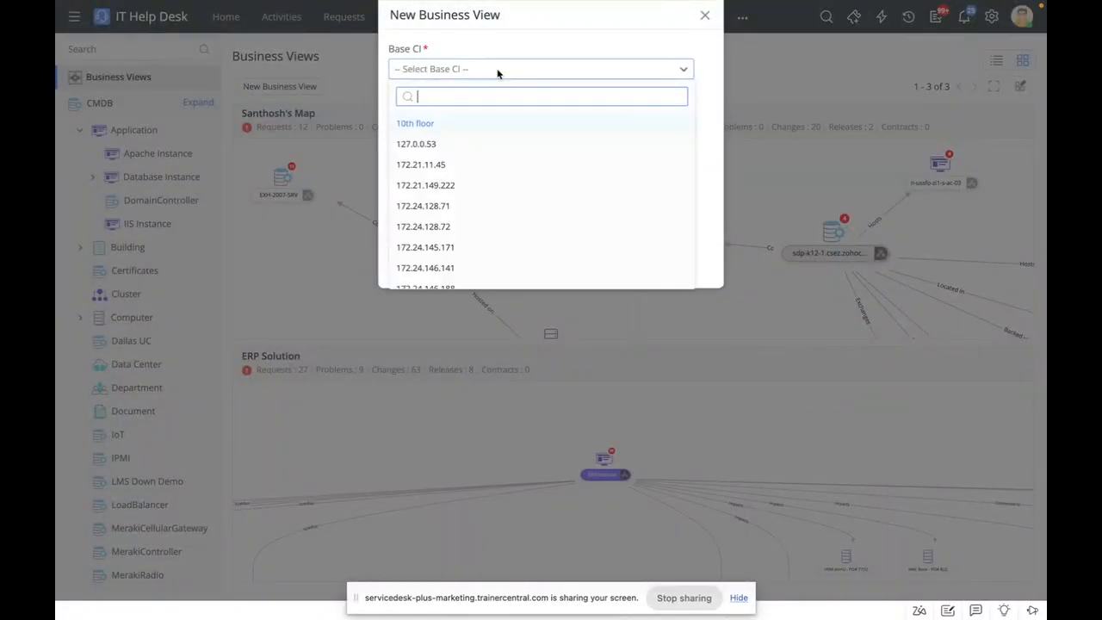
text(glo)
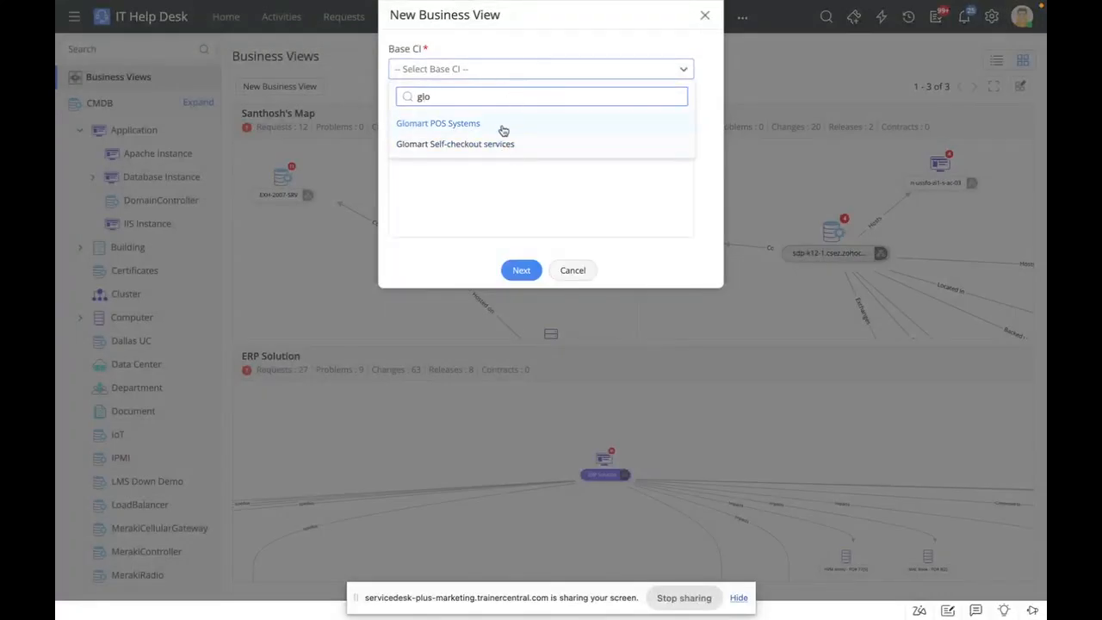
click(503, 127)
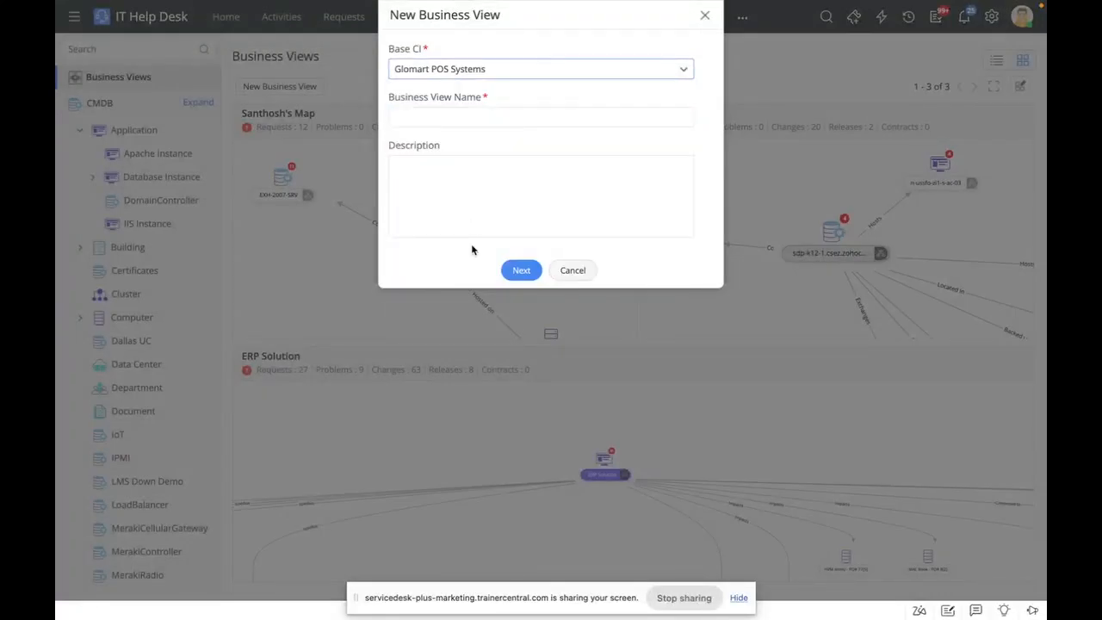
click(510, 115)
text(POS syste)
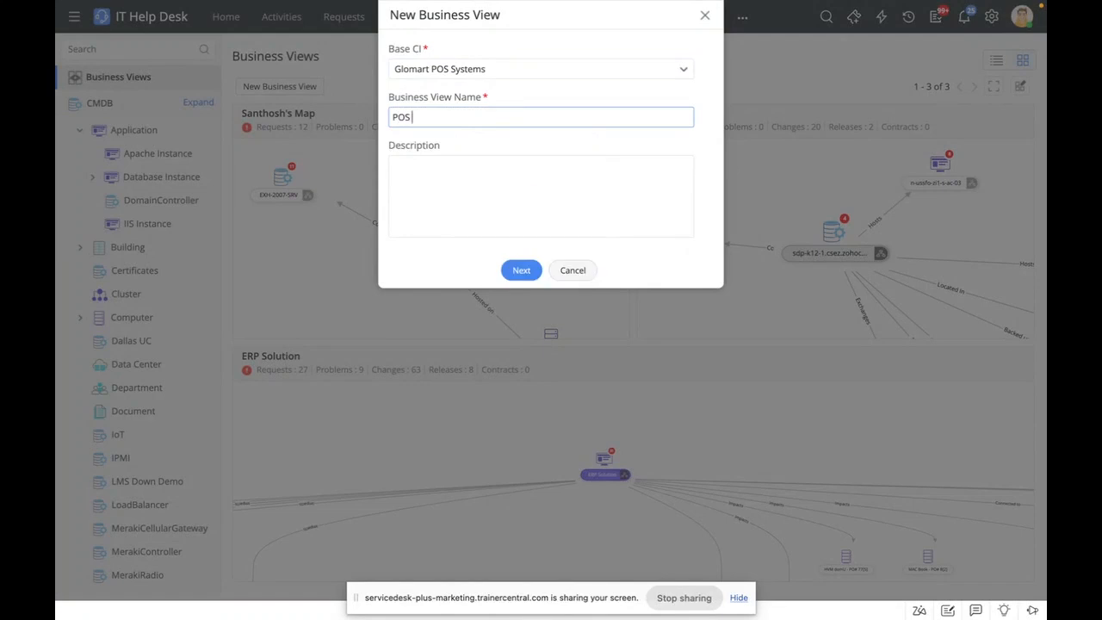
text(m)
click(524, 275)
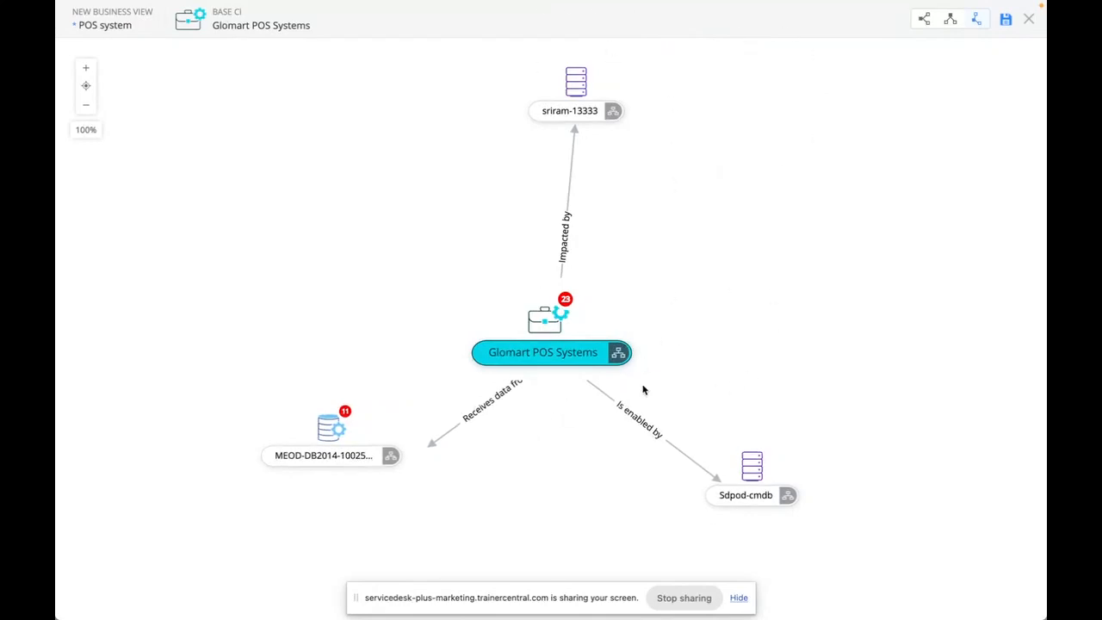
- Start a new relationship from the Sdpod-cmdb CI using the custom relationship type Connected to
mouse_move(809, 496)
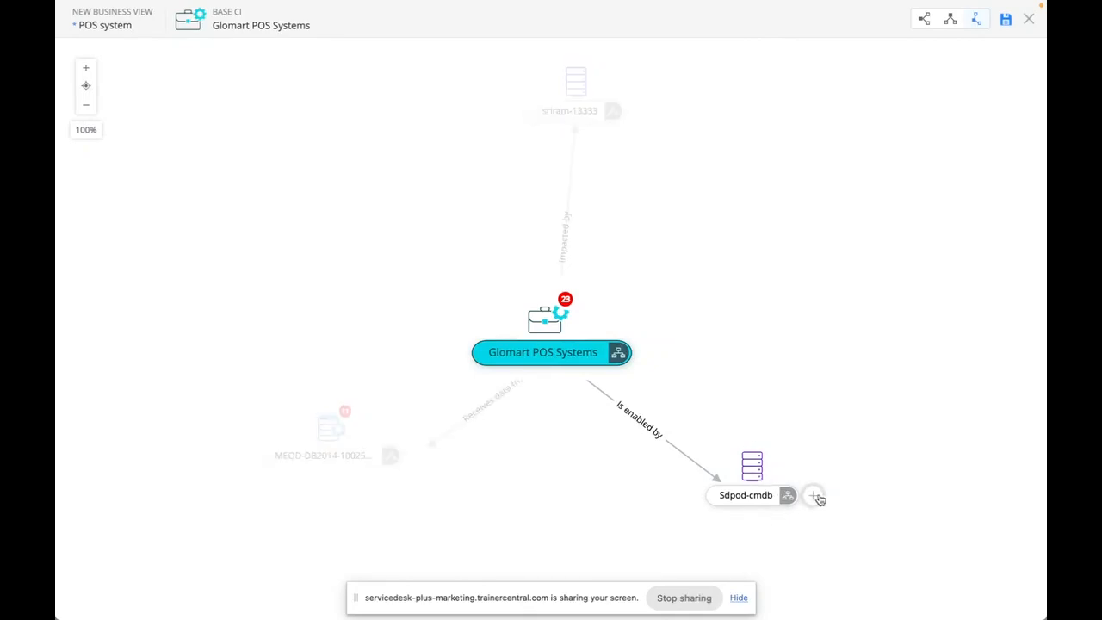
click(815, 498)
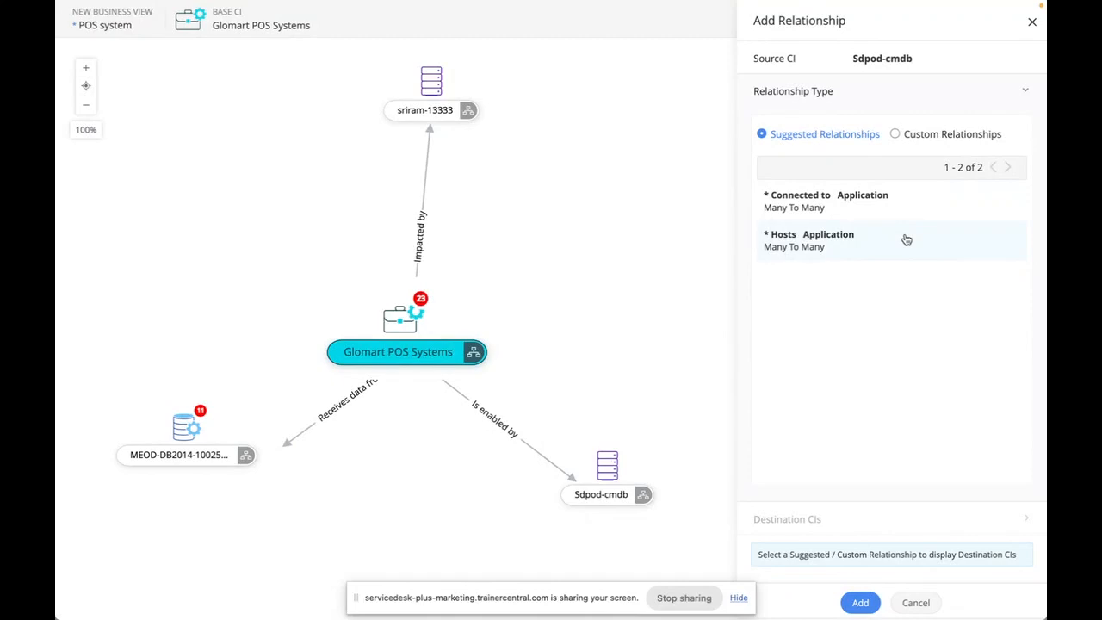
click(942, 141)
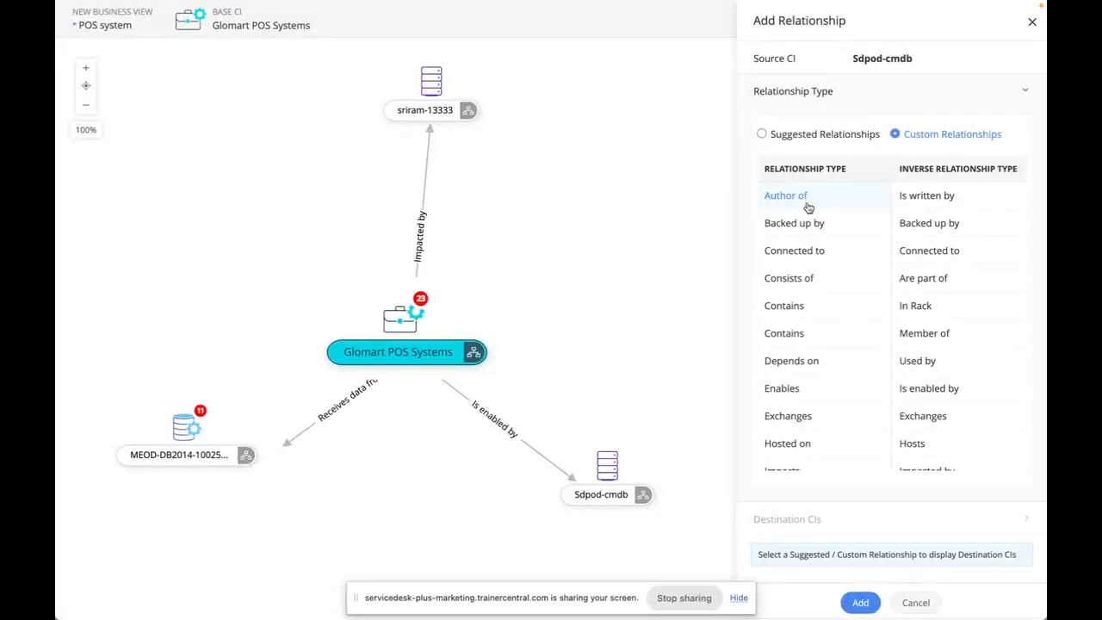
scroll(806, 209, down, 3)
scroll(809, 211, up, 3)
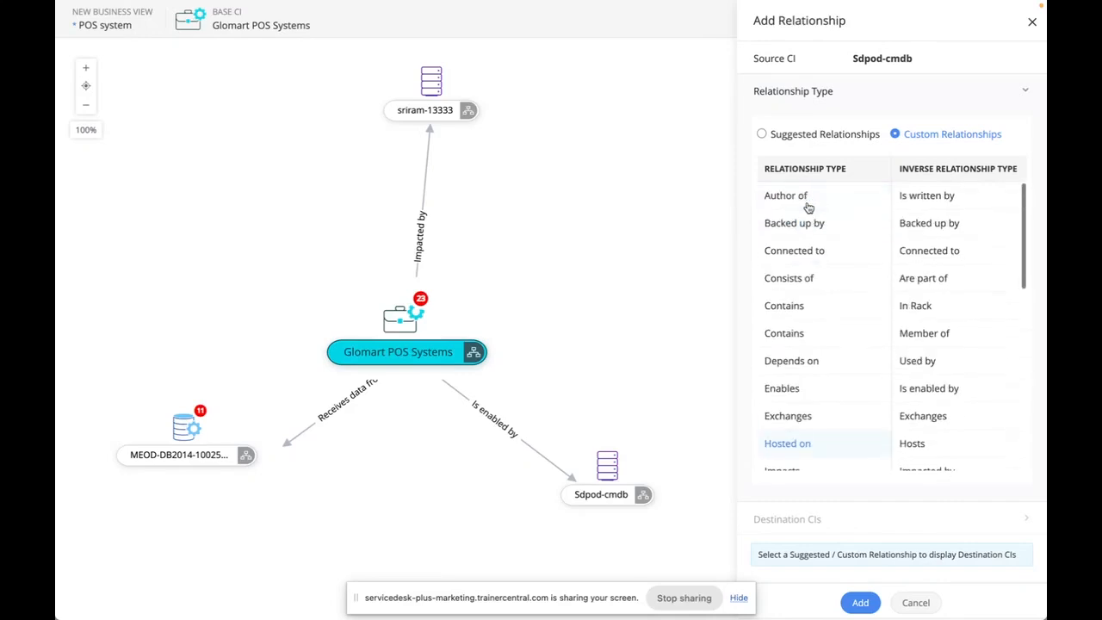
click(795, 250)
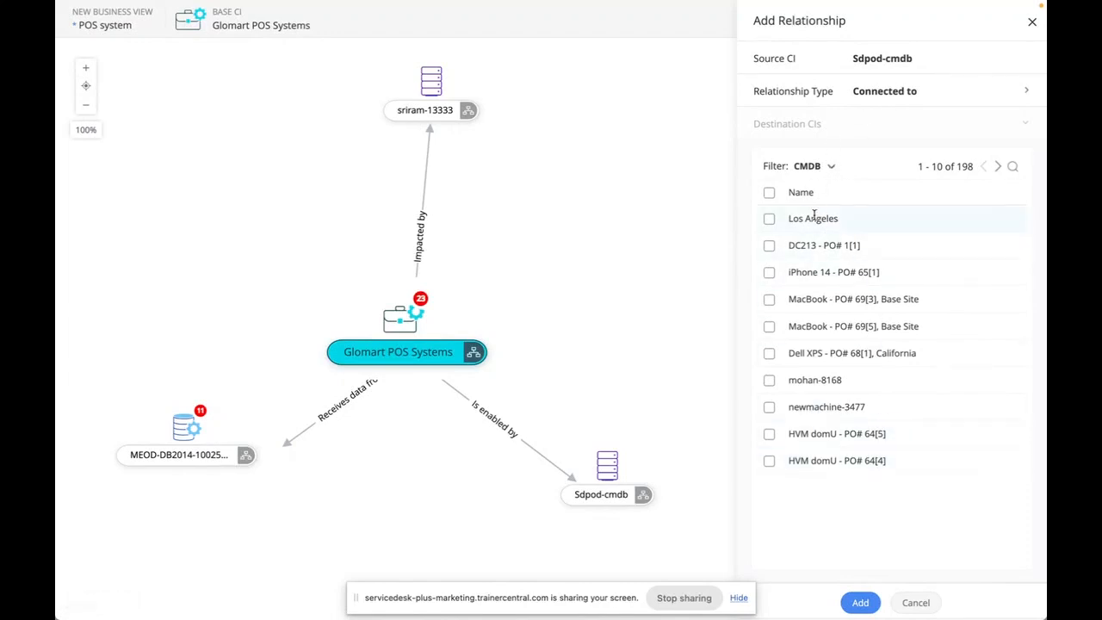
- Choose the second Base Site MacBook in the CMDB list as the destination CI and add the relationship
click(829, 170)
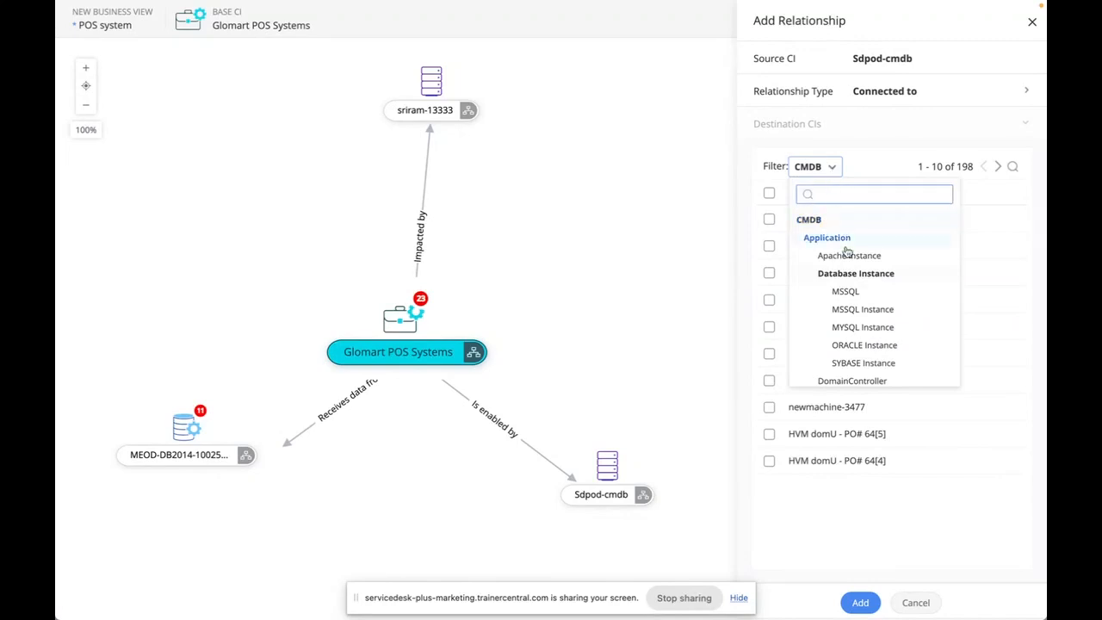
scroll(848, 252, down, 10)
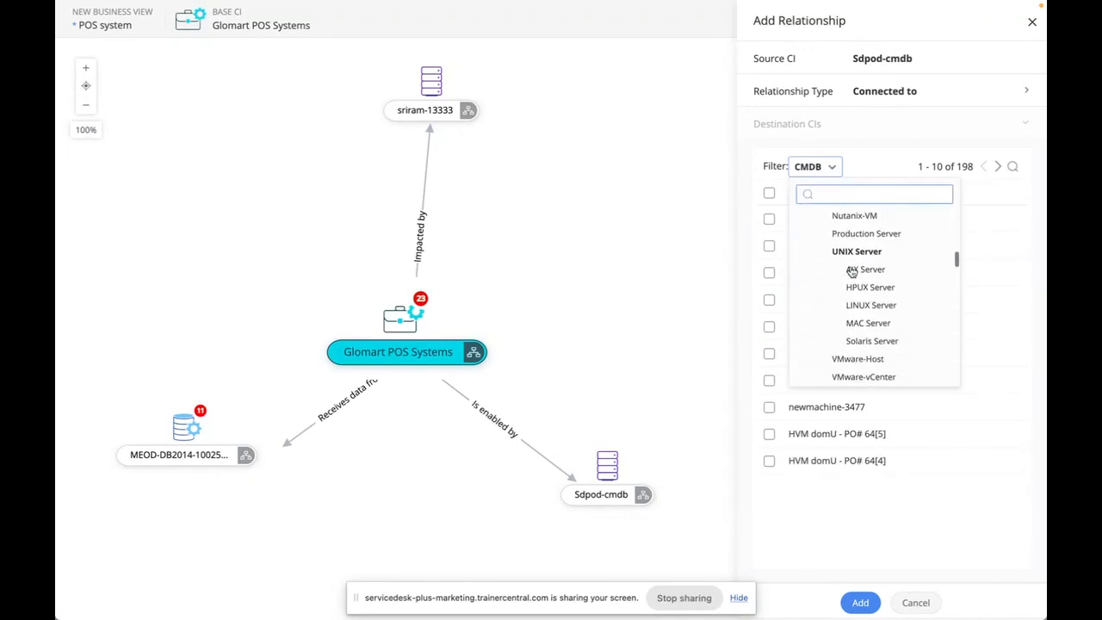
scroll(851, 272, up, 10)
scroll(851, 272, down, 20)
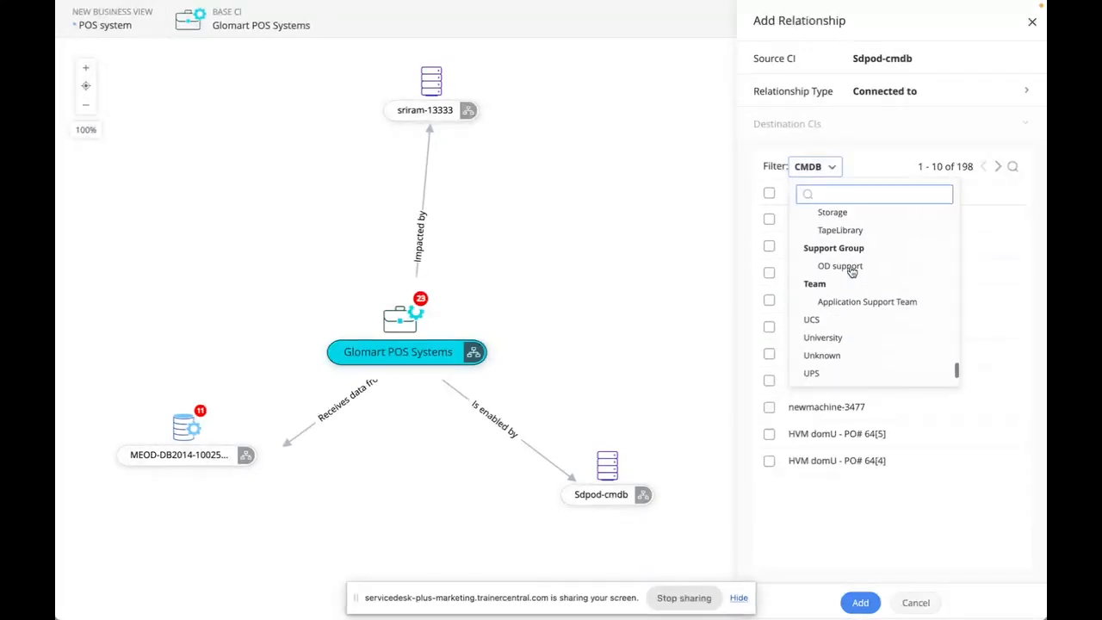
scroll(850, 272, up, 2)
click(863, 140)
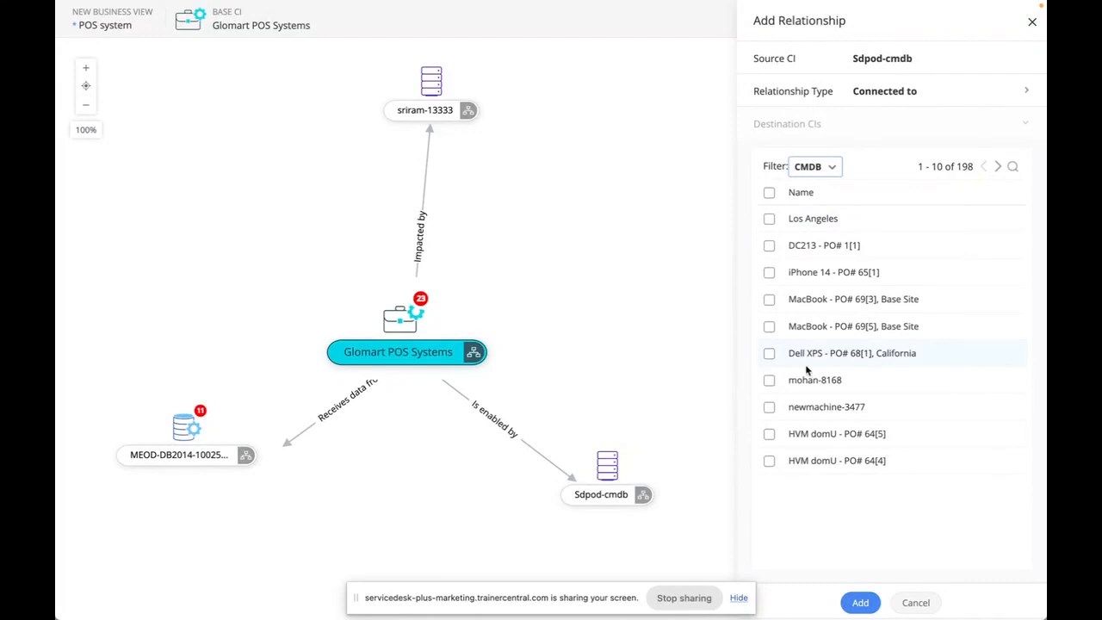
click(768, 326)
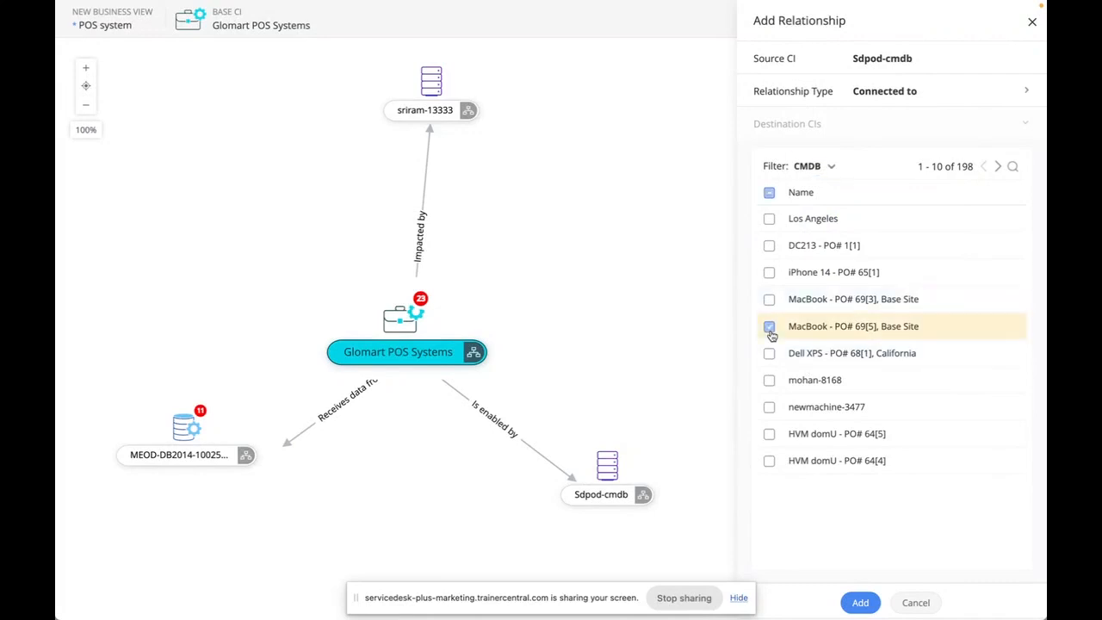
click(864, 602)
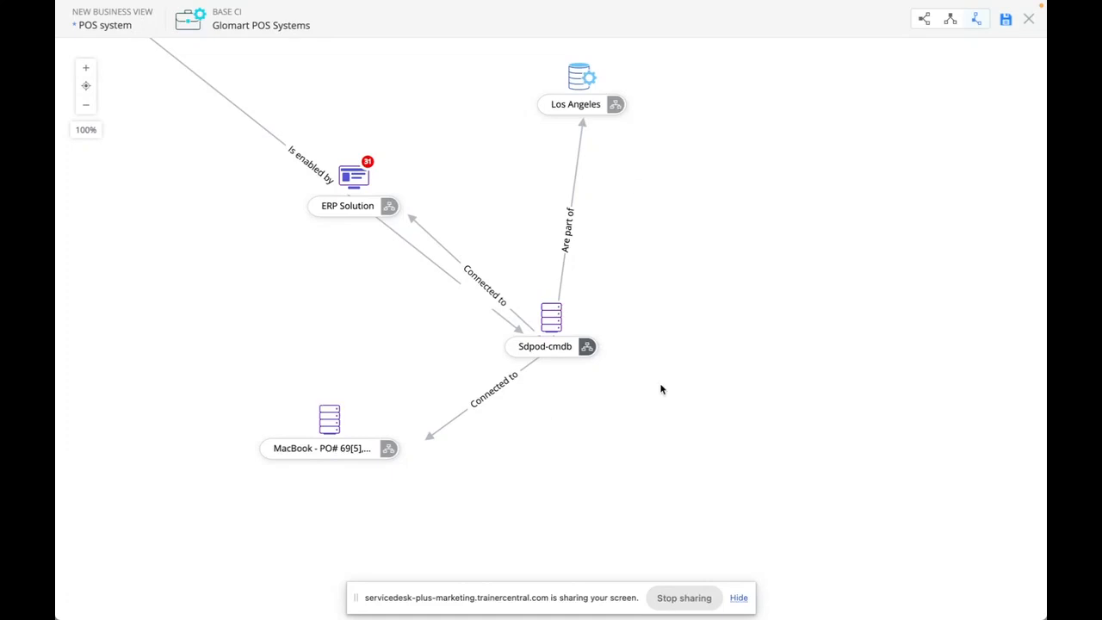
- Close the new POS system business view and discard its unsaved changes
scroll(661, 392, up, 1)
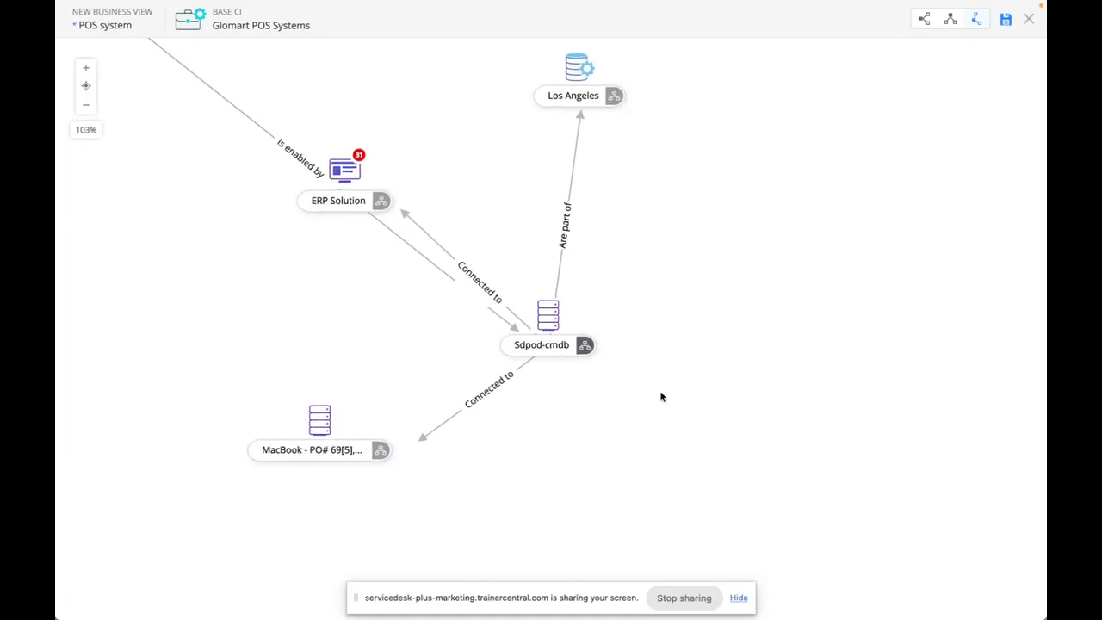
click(1027, 19)
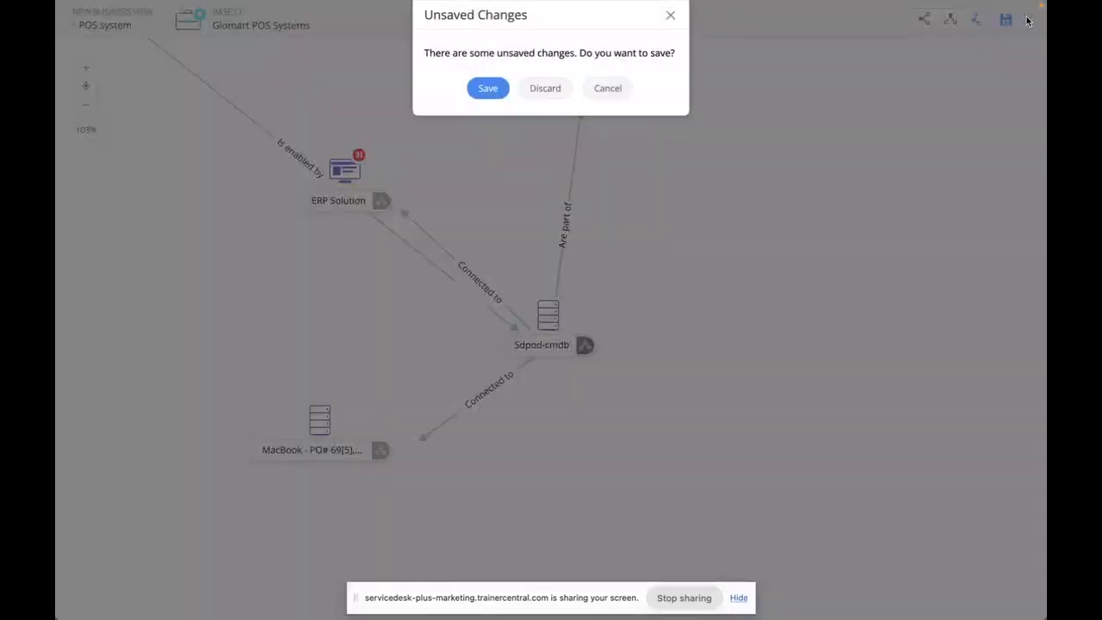
click(545, 87)
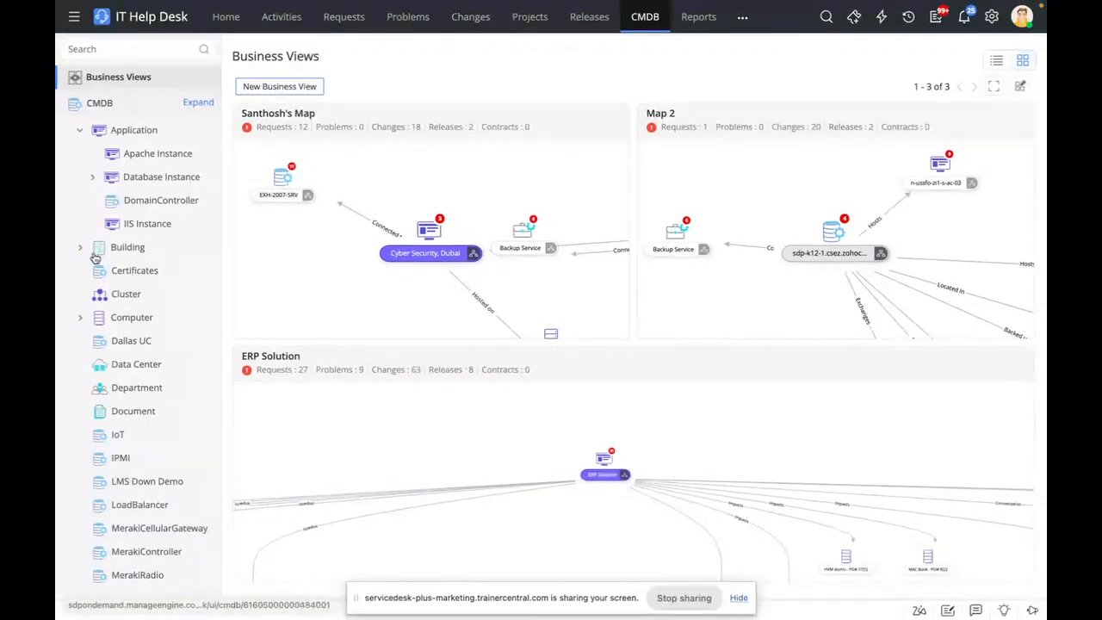
- Review the associations and downtimes of the Data Security Team, Dubai Apache instance, and return to the Apache Instance list
click(152, 157)
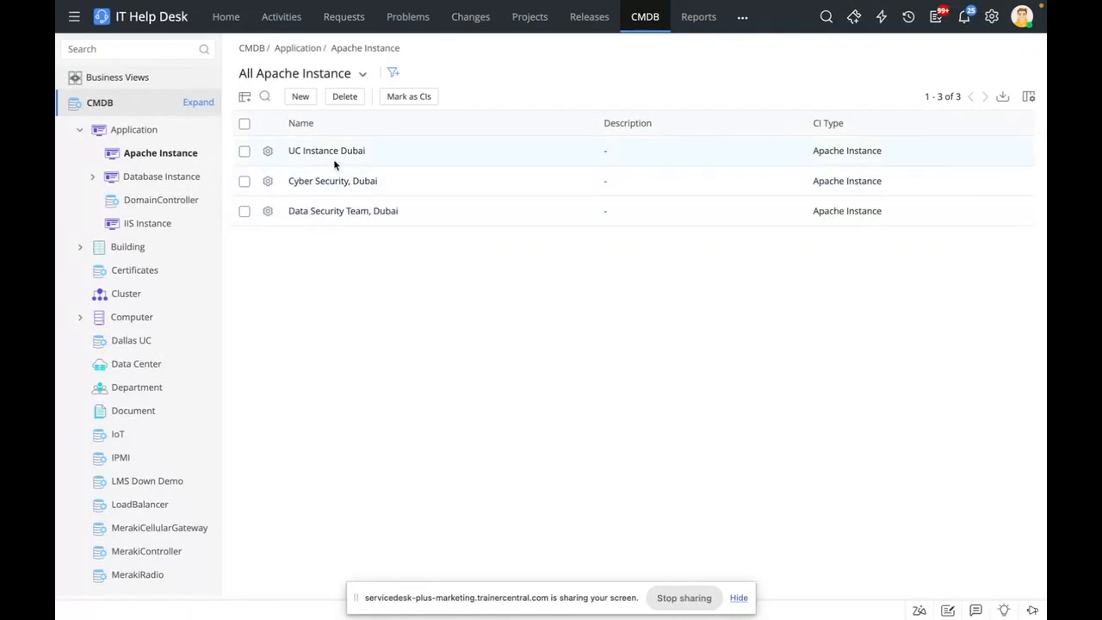
click(357, 215)
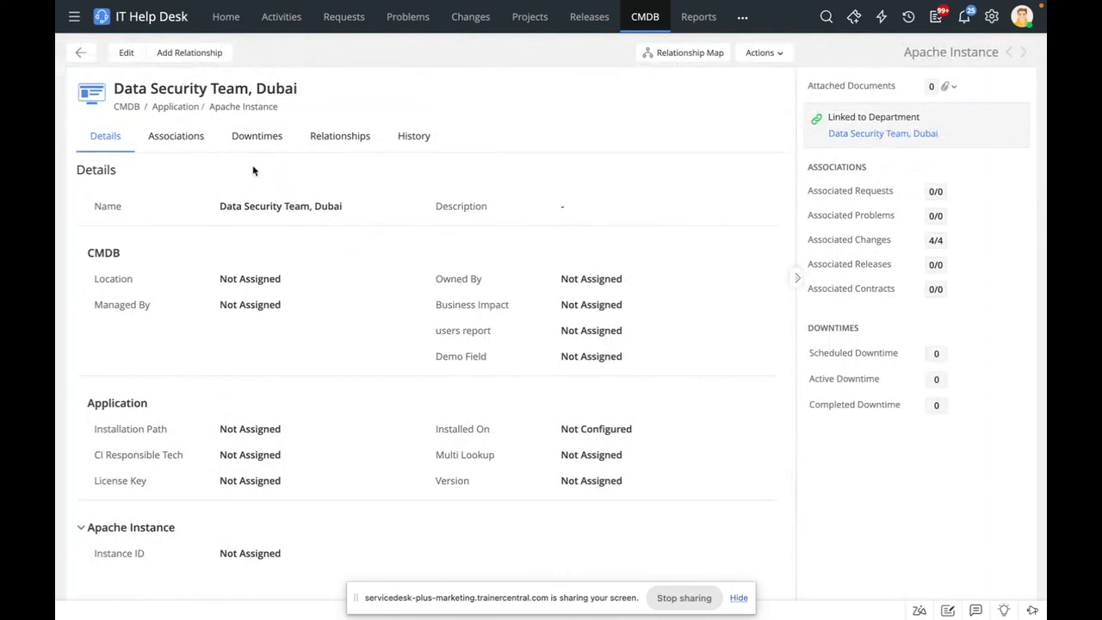
click(198, 144)
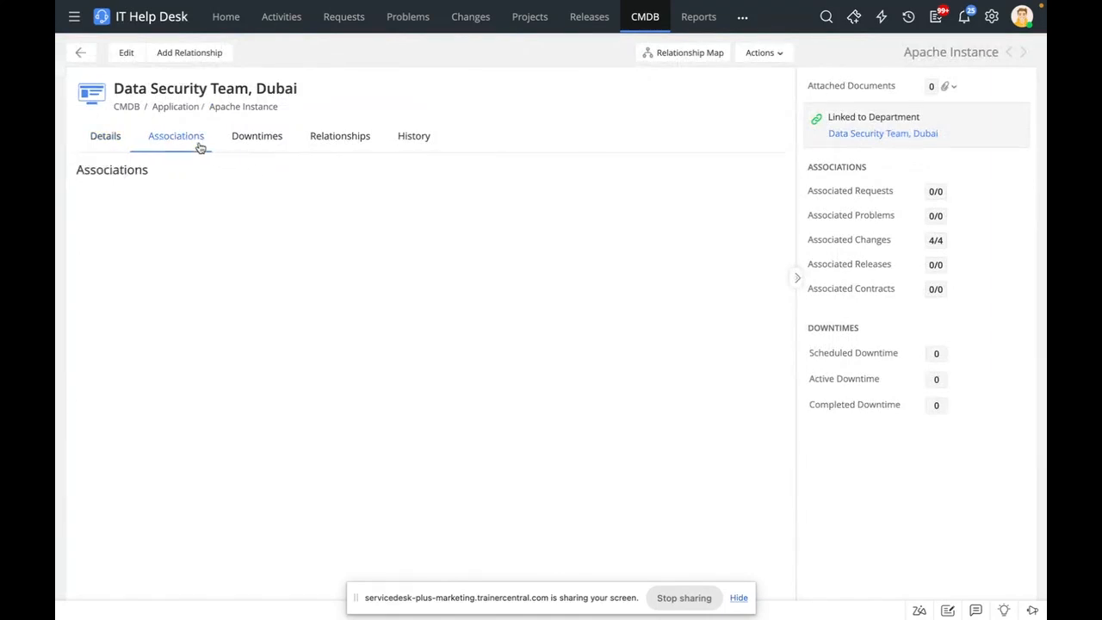
click(260, 145)
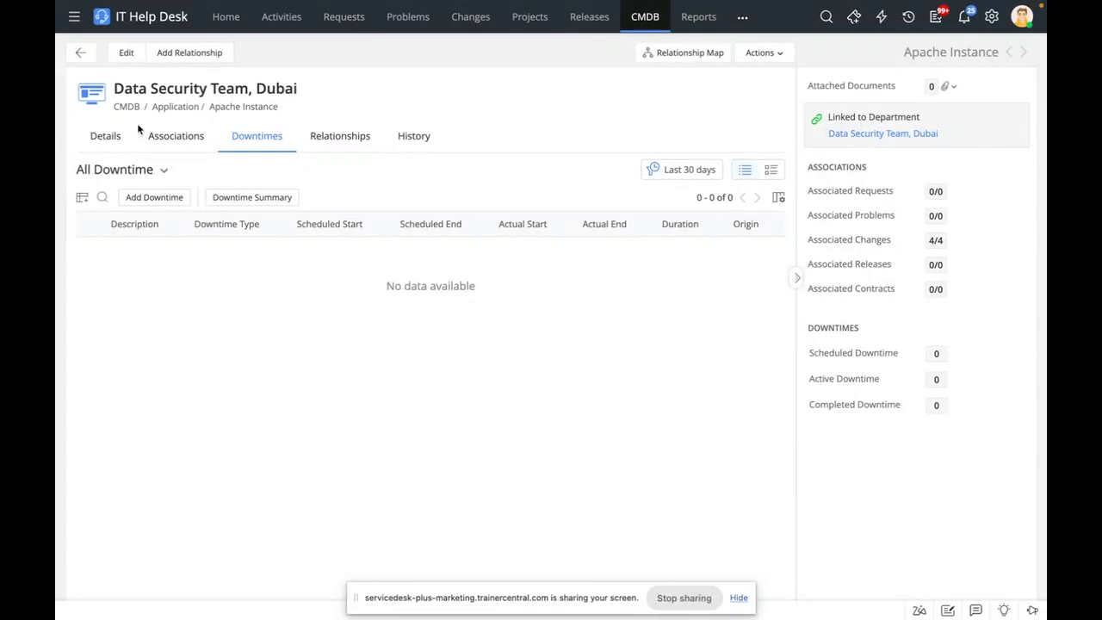
click(80, 52)
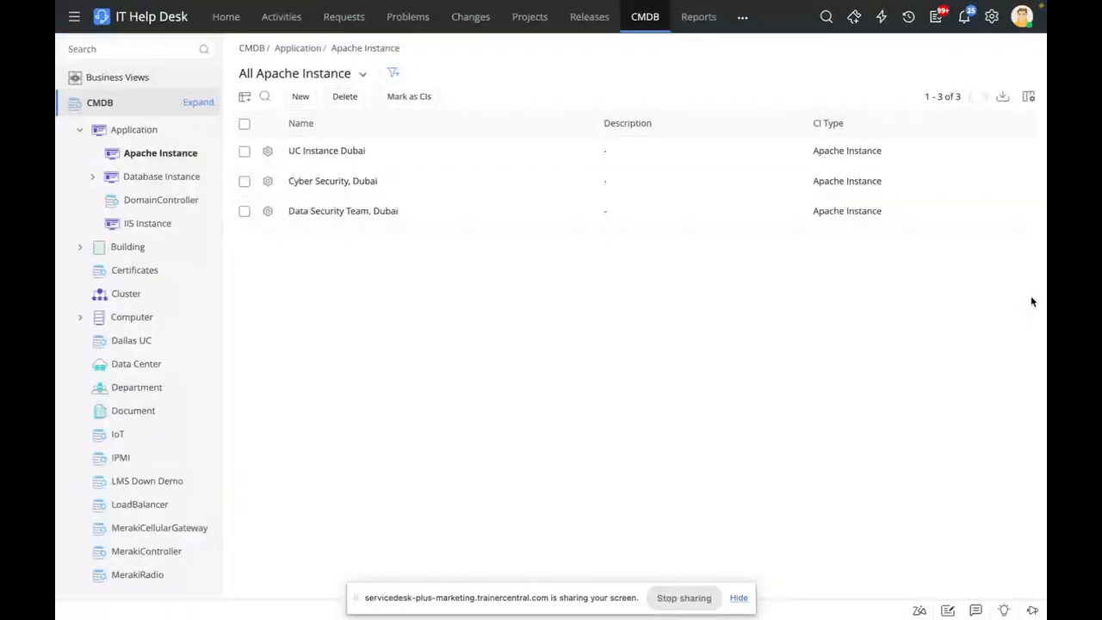
- Open the CI types list in the CMDB customization settings of Setup
click(991, 25)
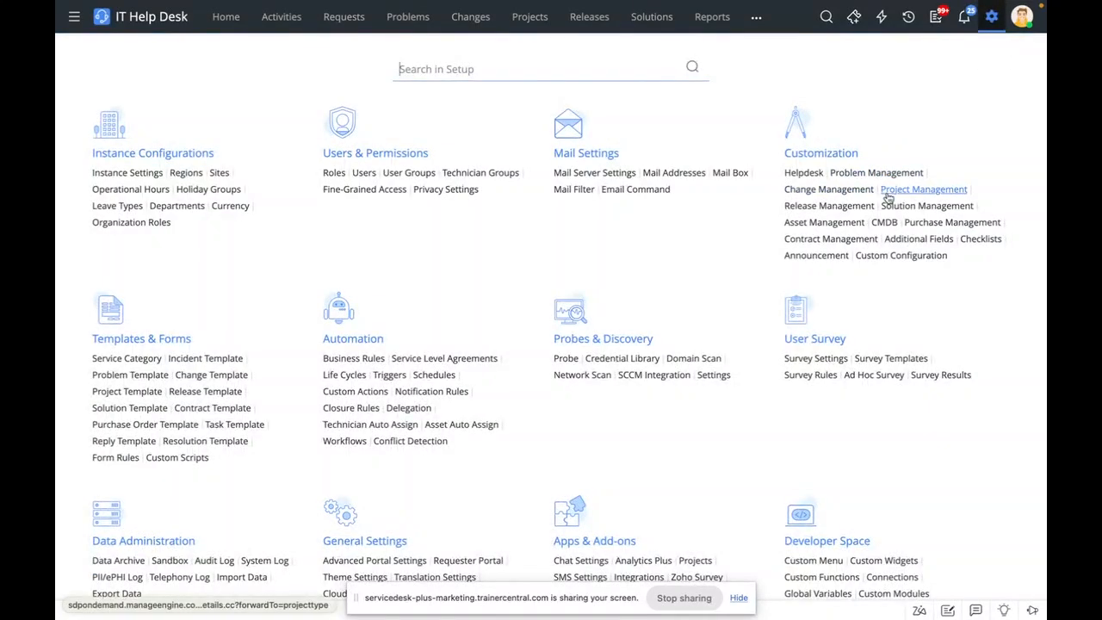
click(883, 222)
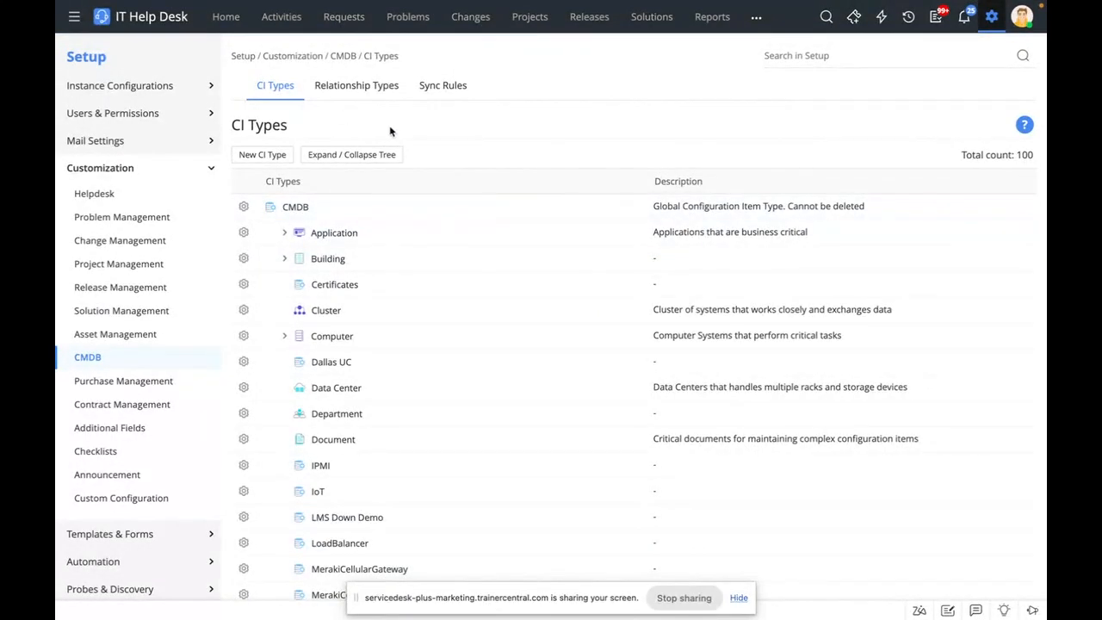
scroll(390, 131, down, 1)
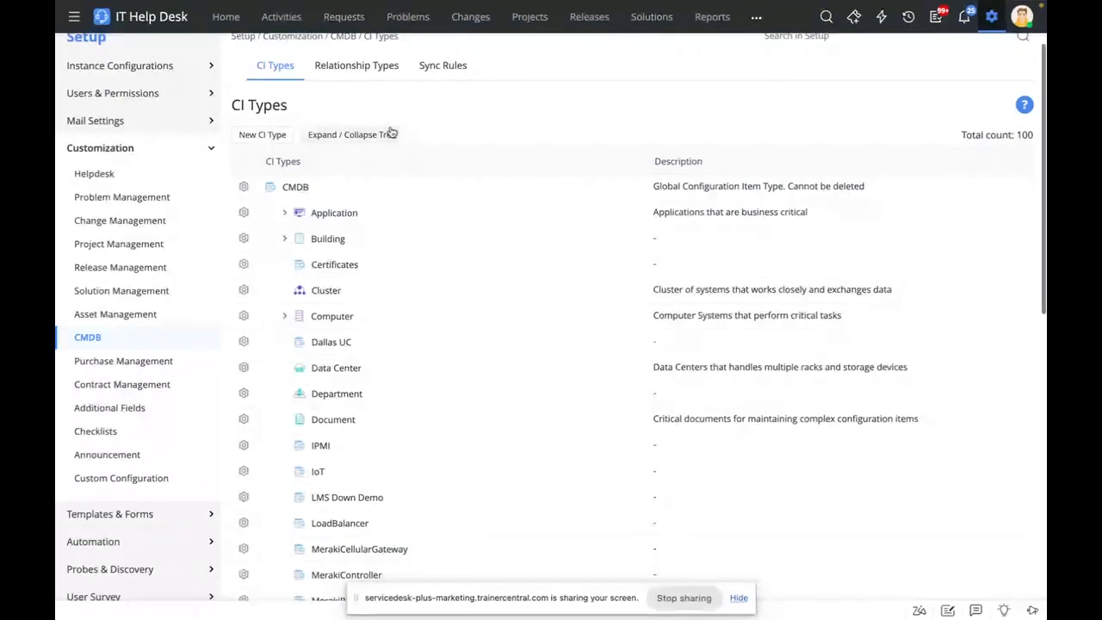
- Create a CI type named Brazil with MSSQL Instance as its parent CI type and save it
click(278, 141)
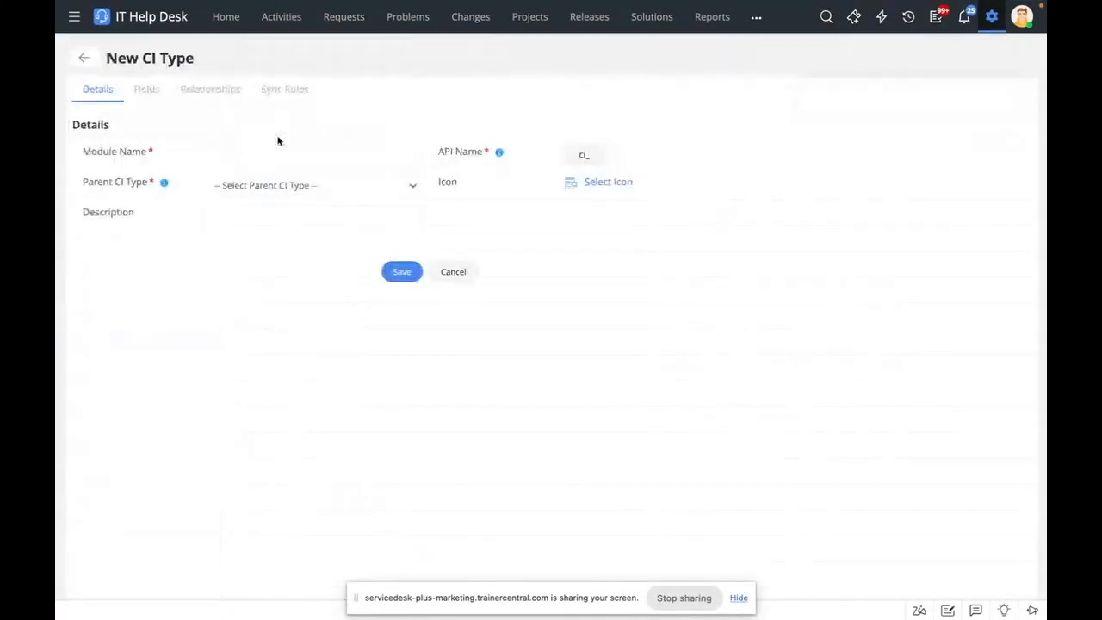
click(342, 152)
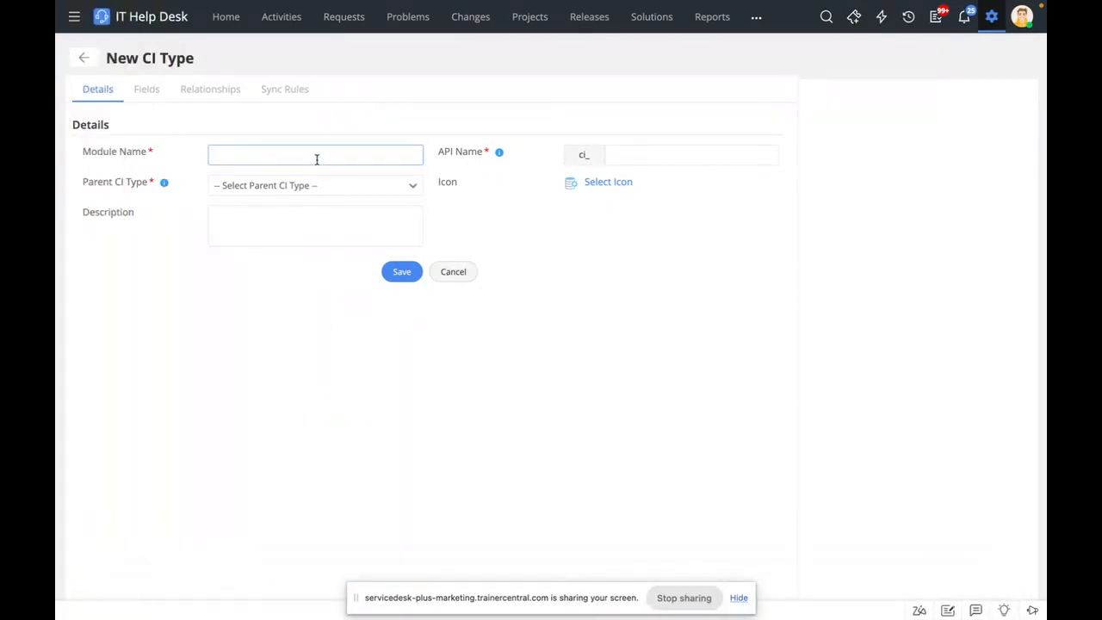
text(Brazil)
click(337, 197)
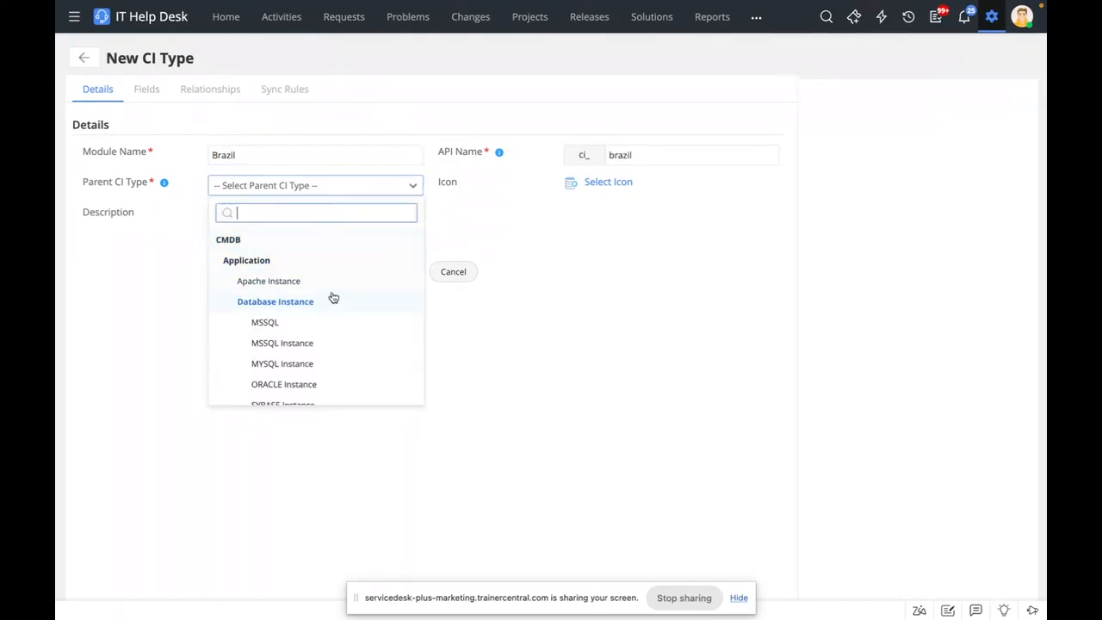
click(332, 346)
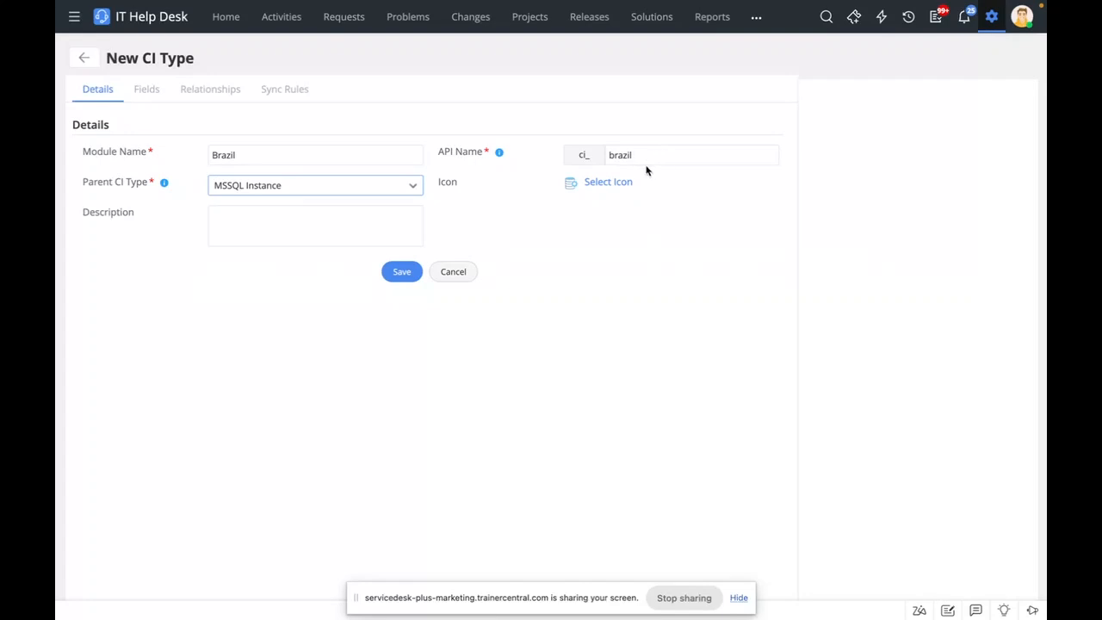
click(388, 272)
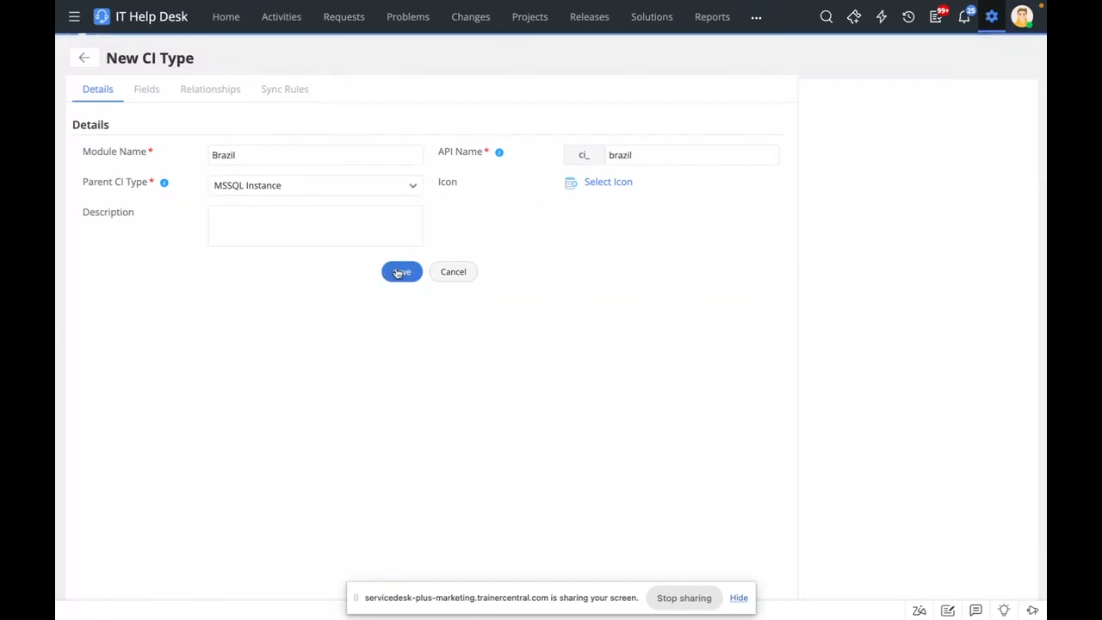
- Review the field layout, relationships and sync rules of the Brazil CI type
click(148, 95)
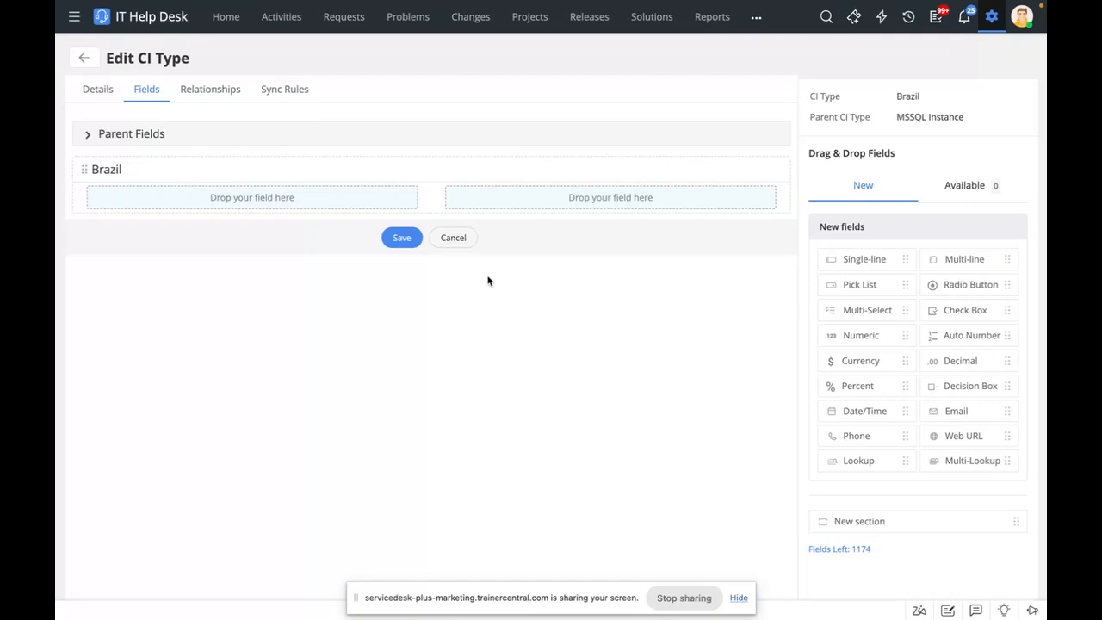
click(230, 91)
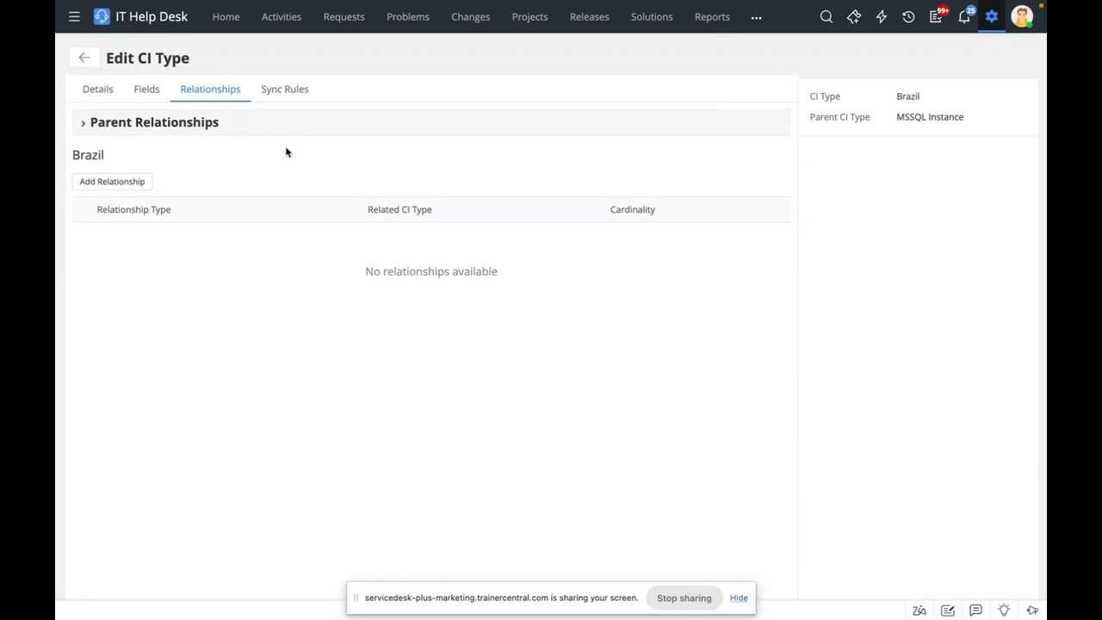
click(299, 90)
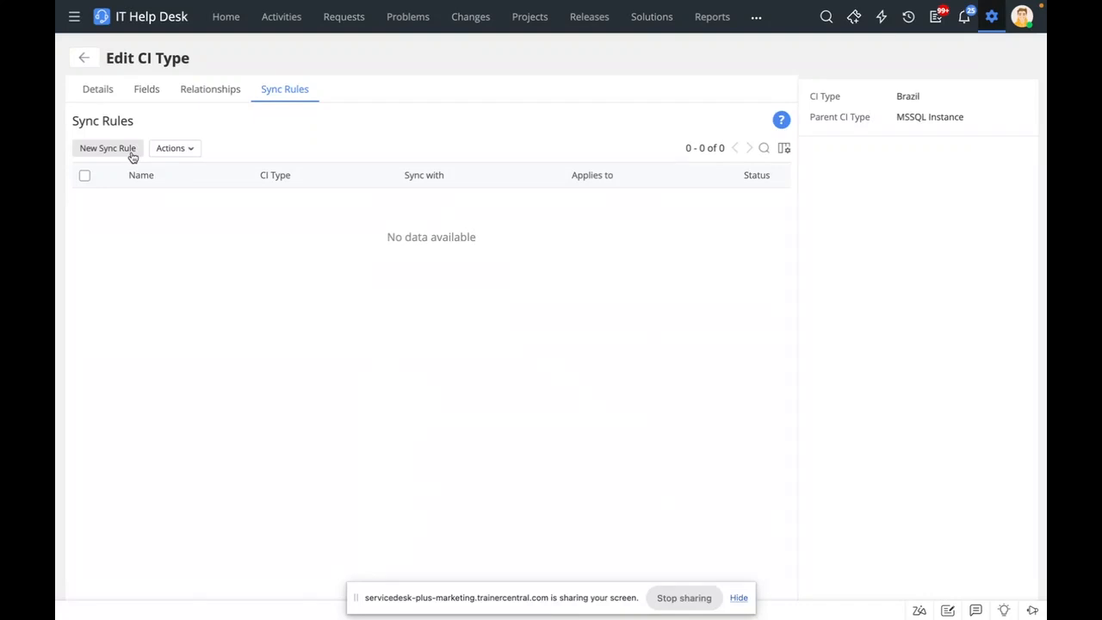
- Start a new sync rule named Brazil DC for the Brazil CI type, synced with Software Installation
click(132, 154)
click(323, 149)
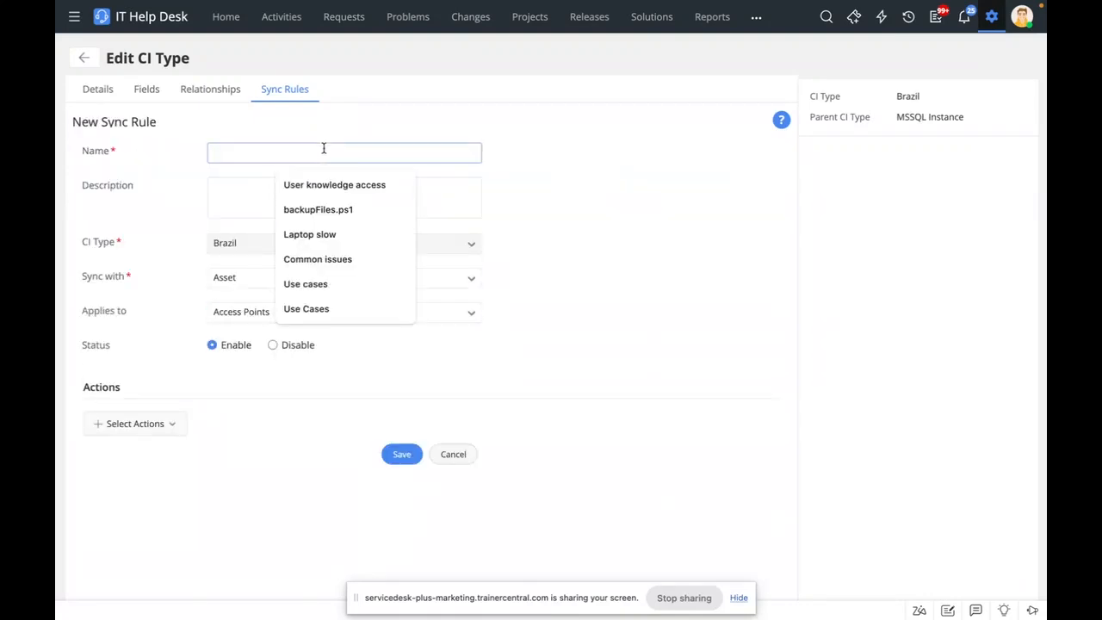
text(Braz)
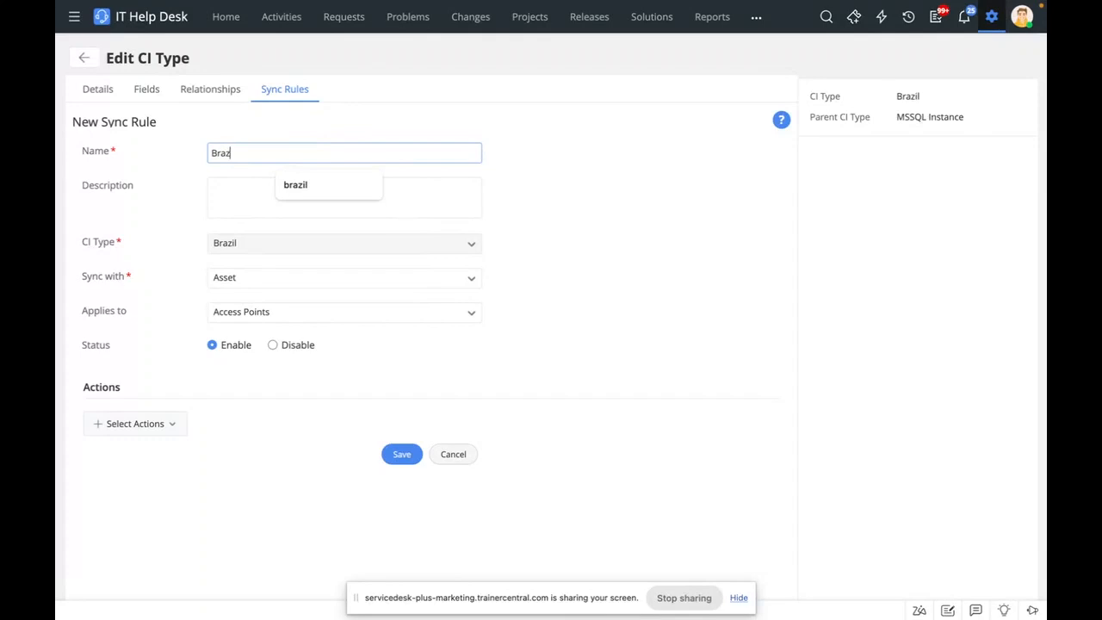
text(il DC)
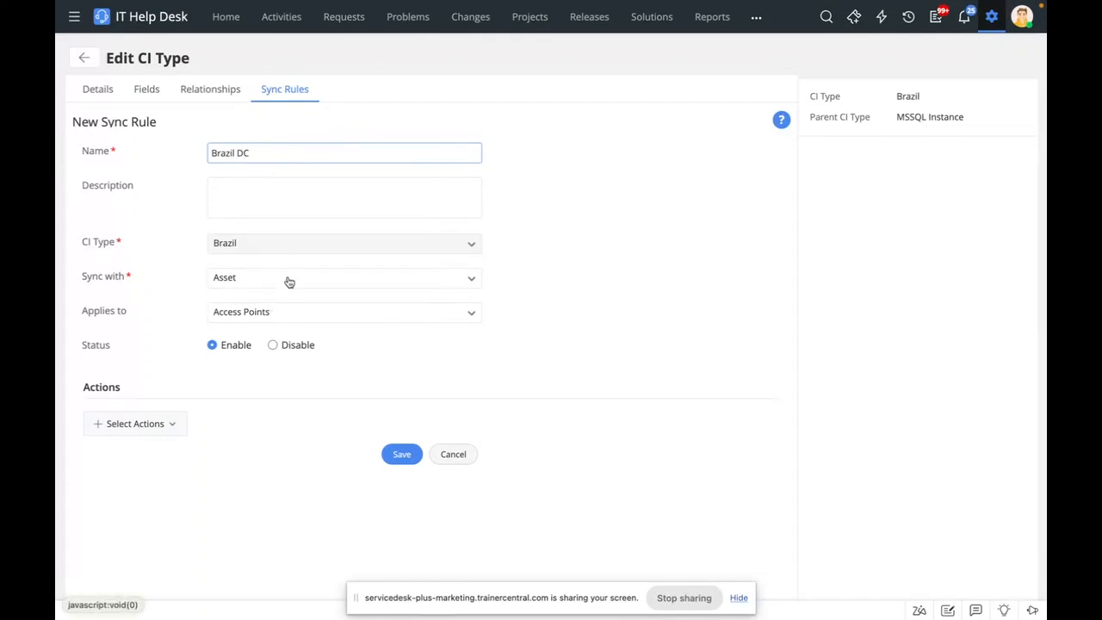
click(289, 280)
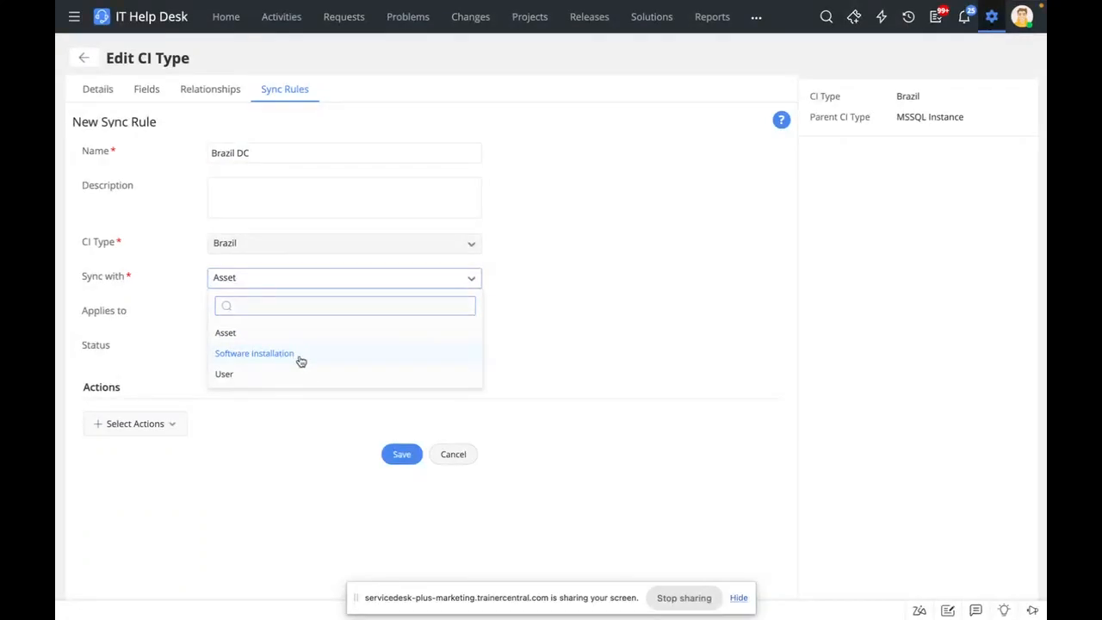
click(300, 362)
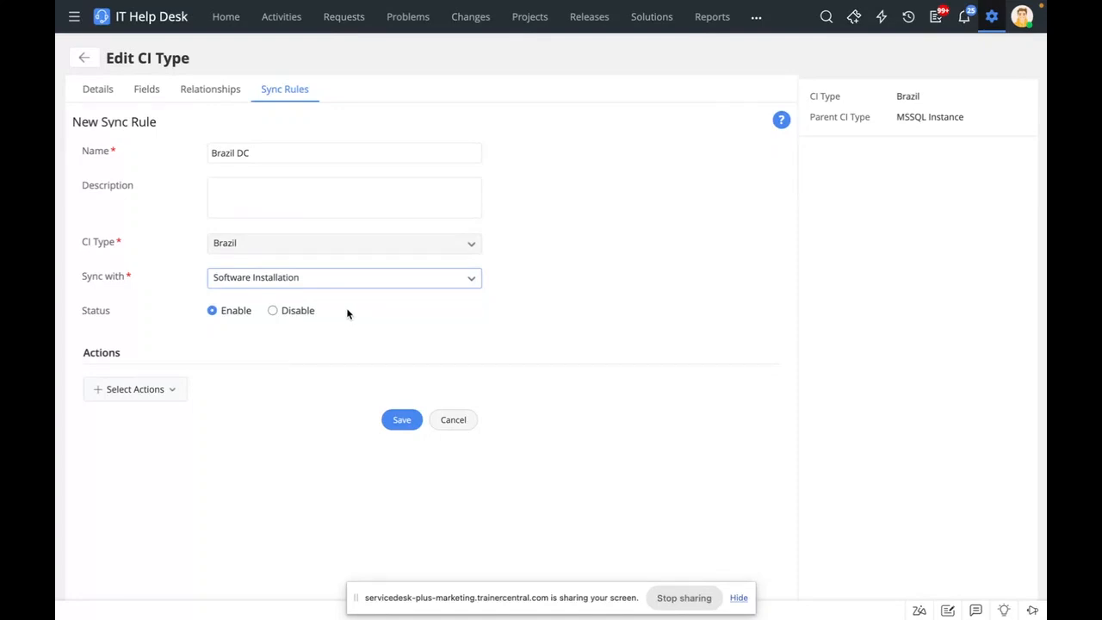
- Add a Create Relationships action to the sync rule with the custom relationship type Consists of
click(177, 392)
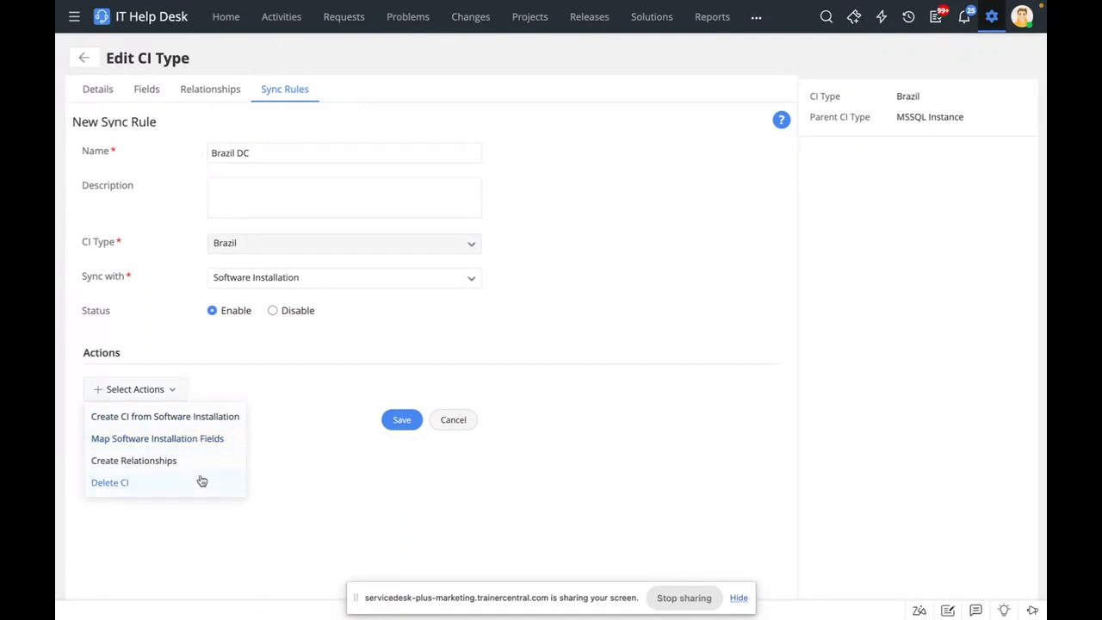
click(208, 465)
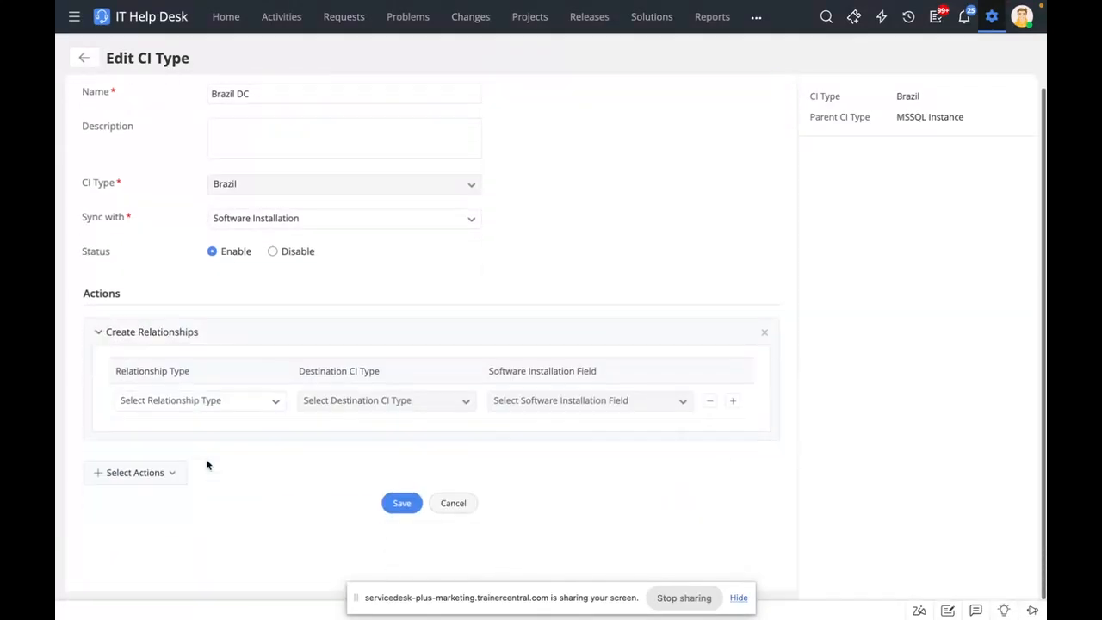
click(277, 402)
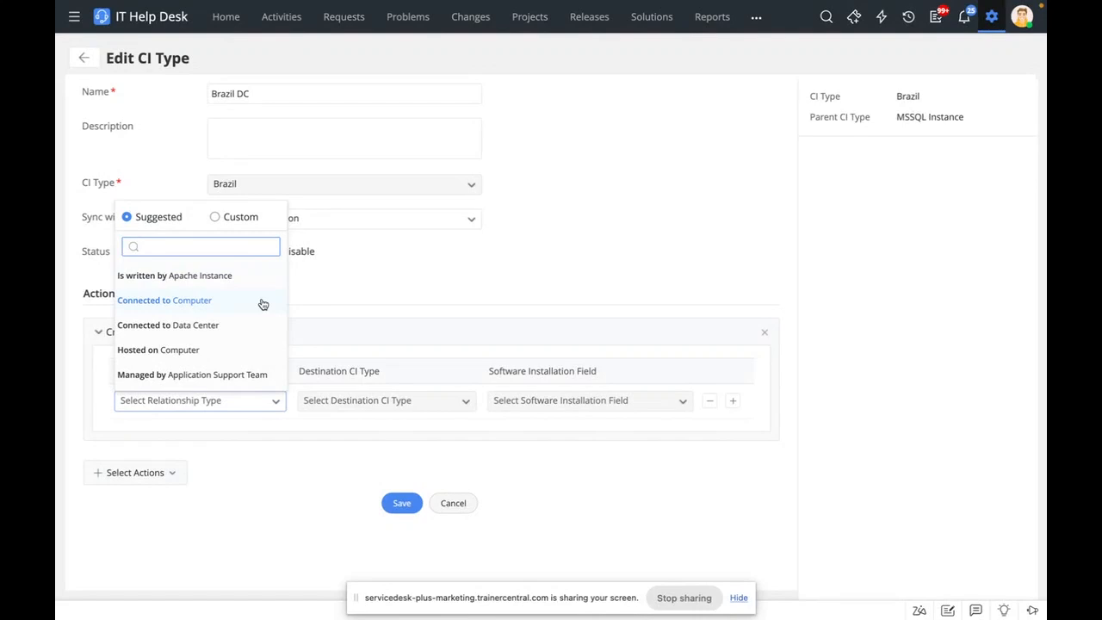
click(249, 222)
click(212, 255)
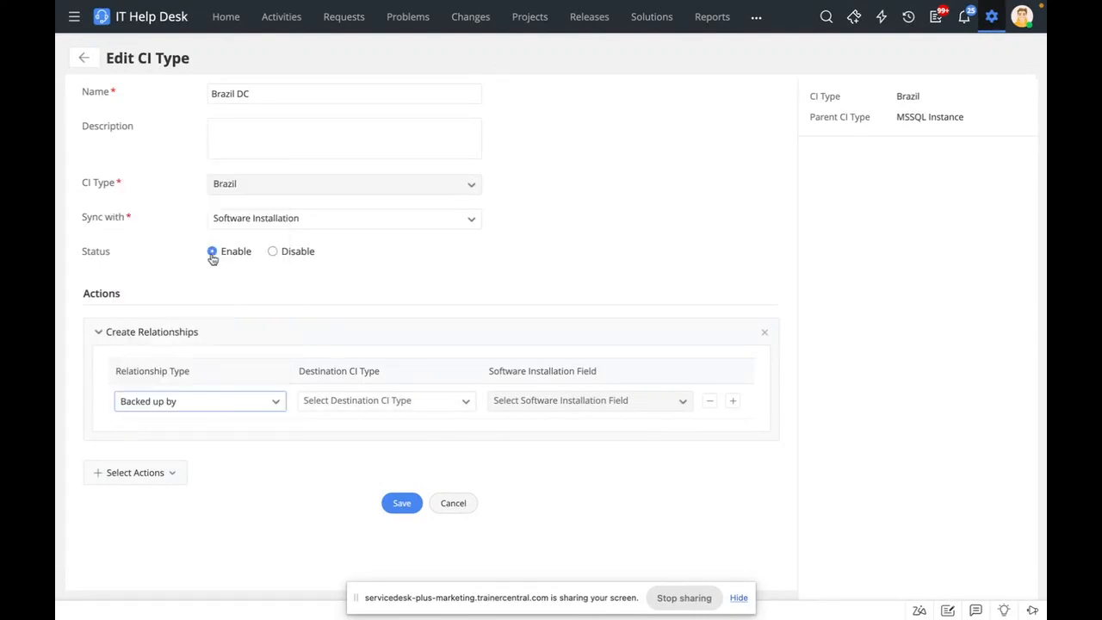
click(233, 400)
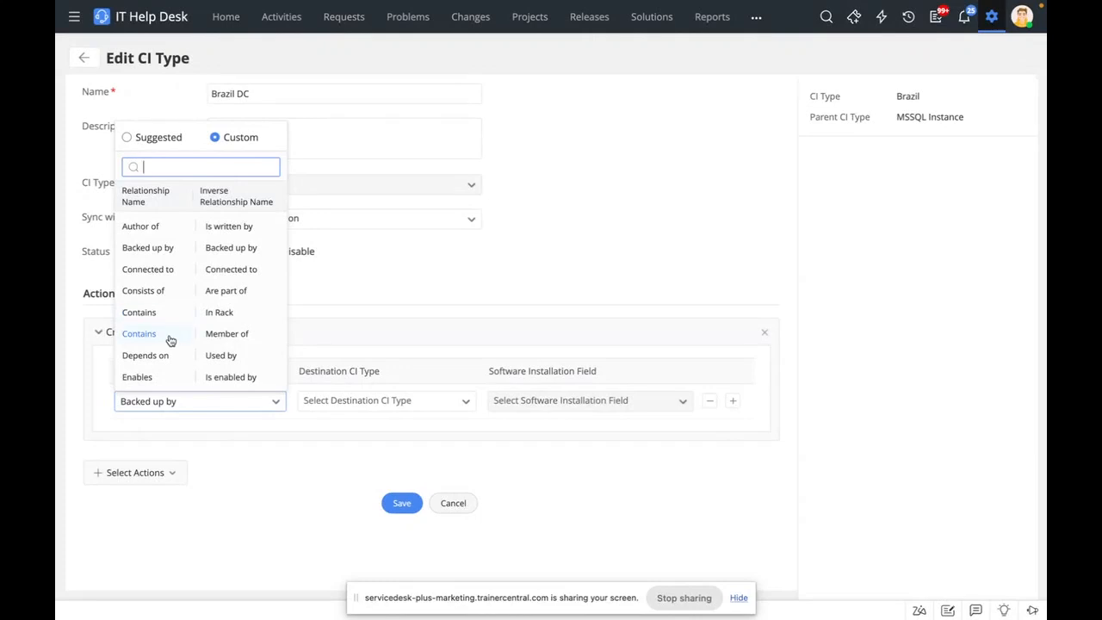
click(166, 293)
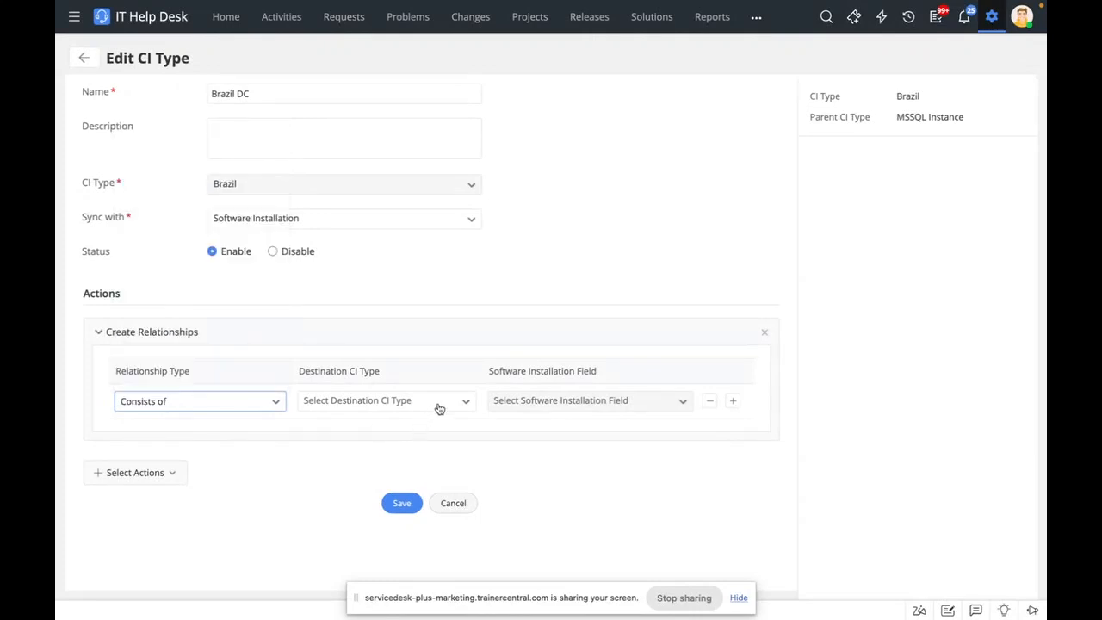
- Set Data Center as the destination CI type of the Consists of relationship
click(437, 401)
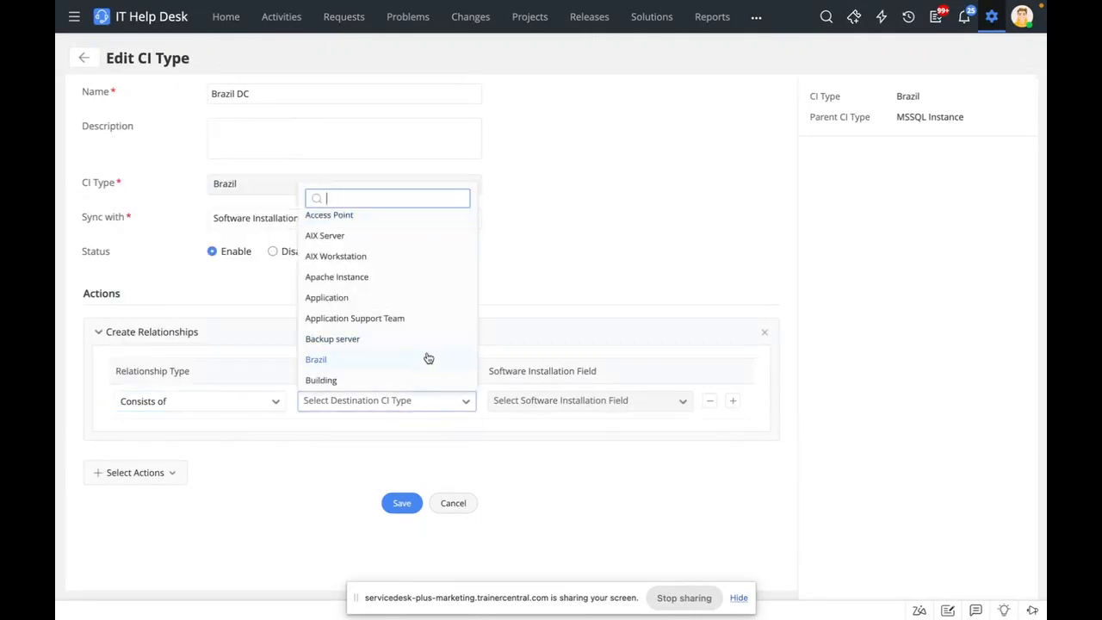
scroll(426, 340, up, 1)
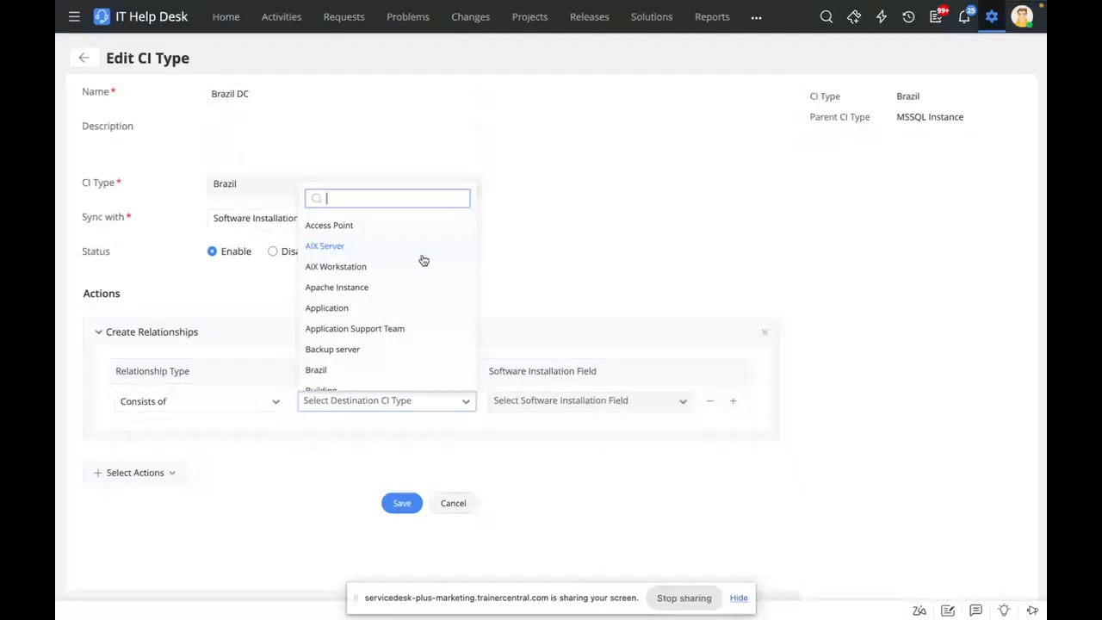
scroll(401, 352, down, 2)
scroll(401, 353, down, 2)
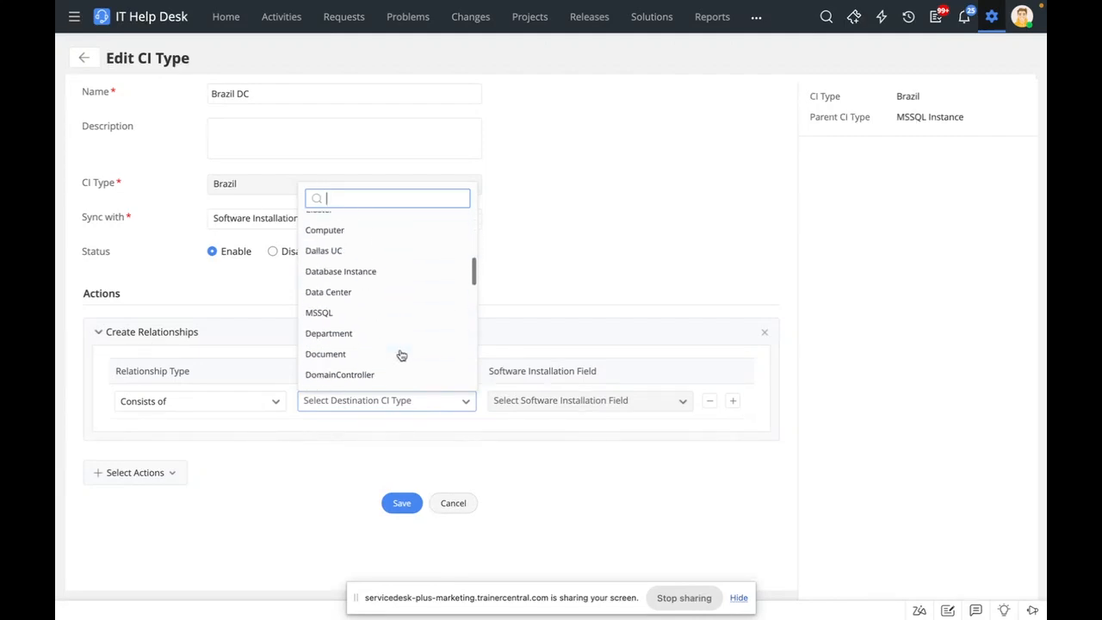
scroll(402, 352, up, 1)
click(399, 325)
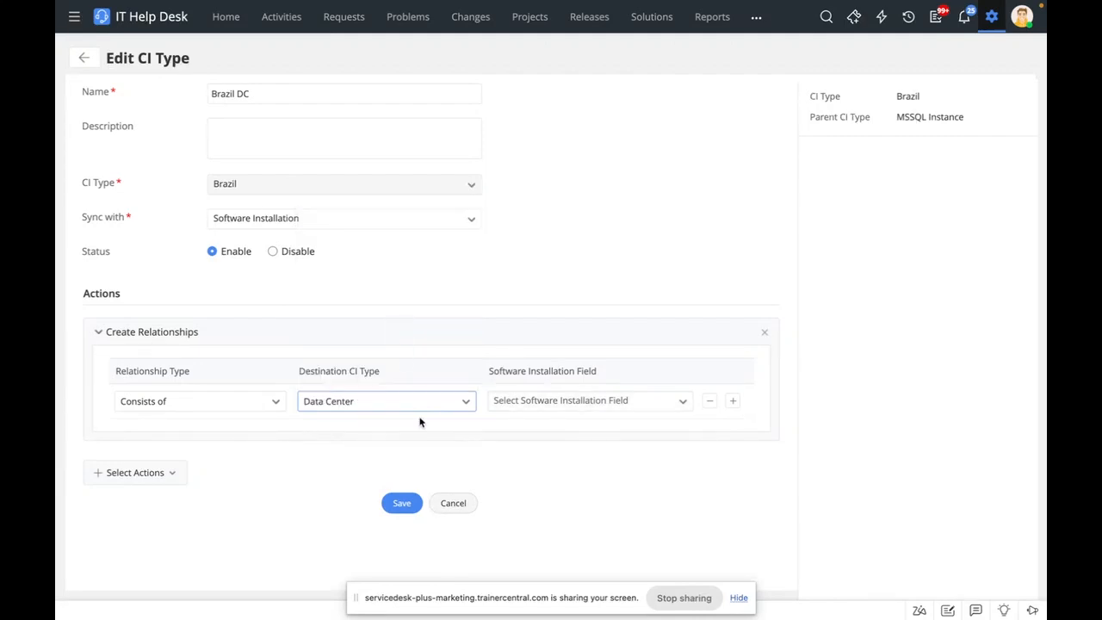
- Check the Software Installation field choices for the relationship and the other actions available for the sync rule
click(559, 408)
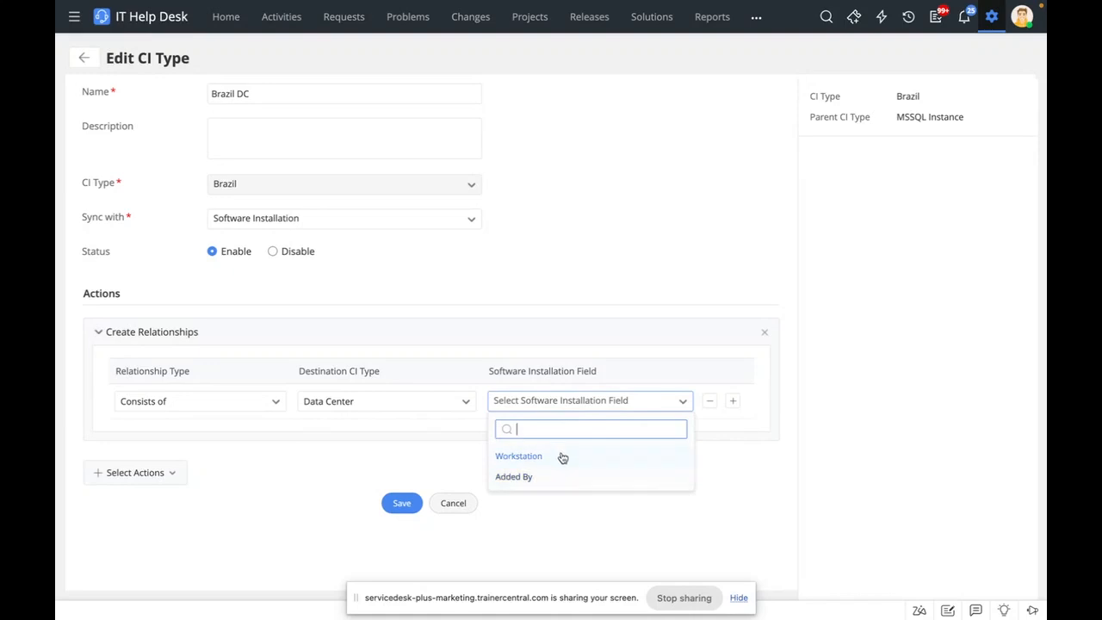
click(590, 513)
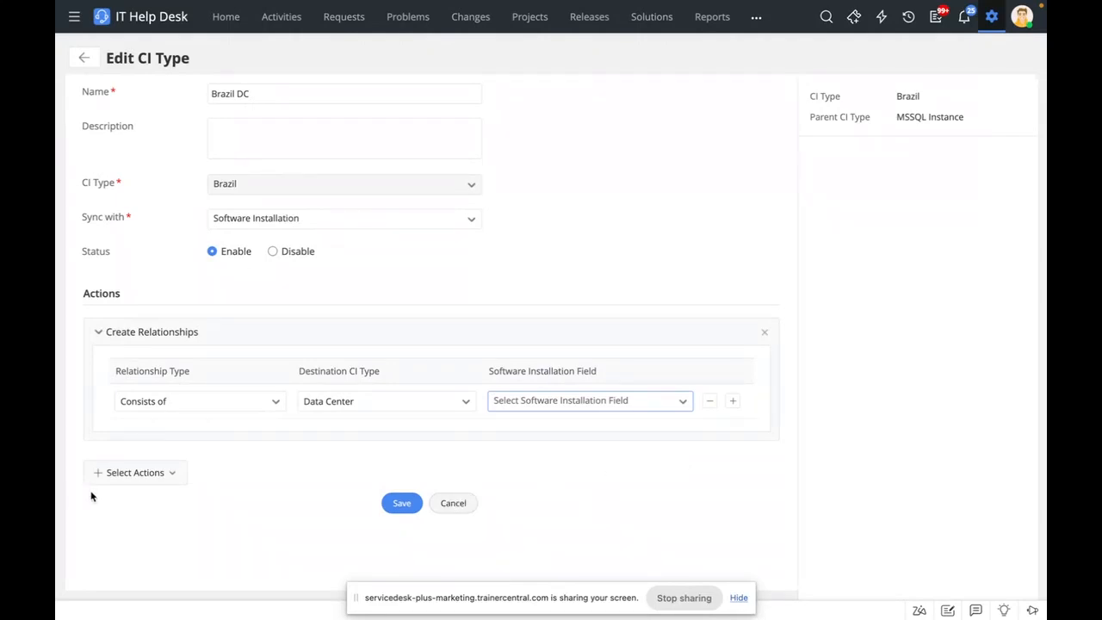
click(169, 473)
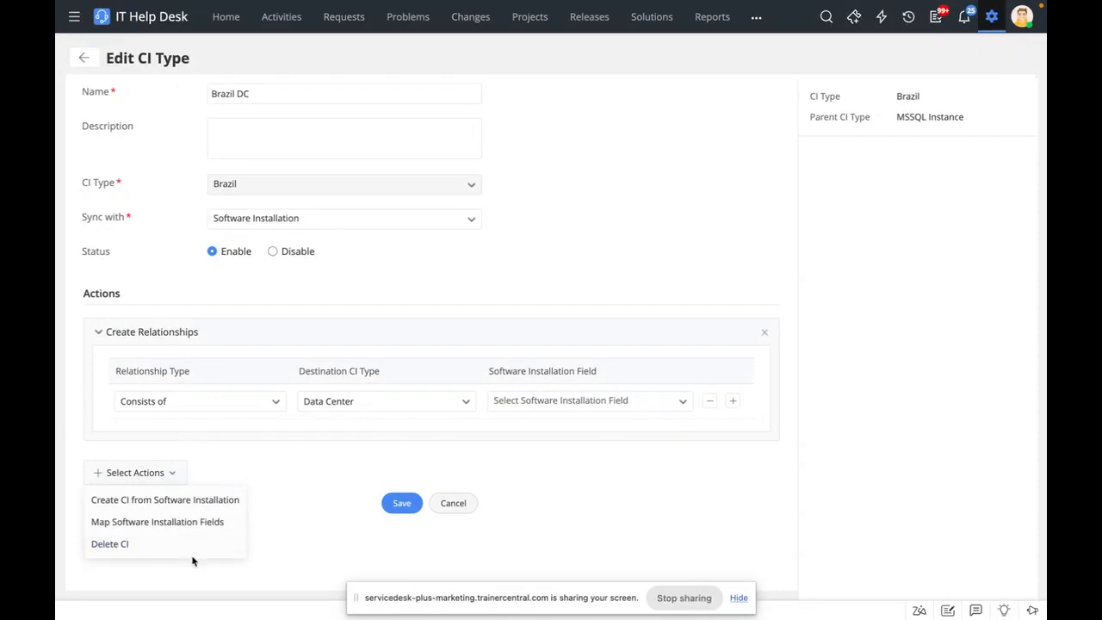
click(444, 435)
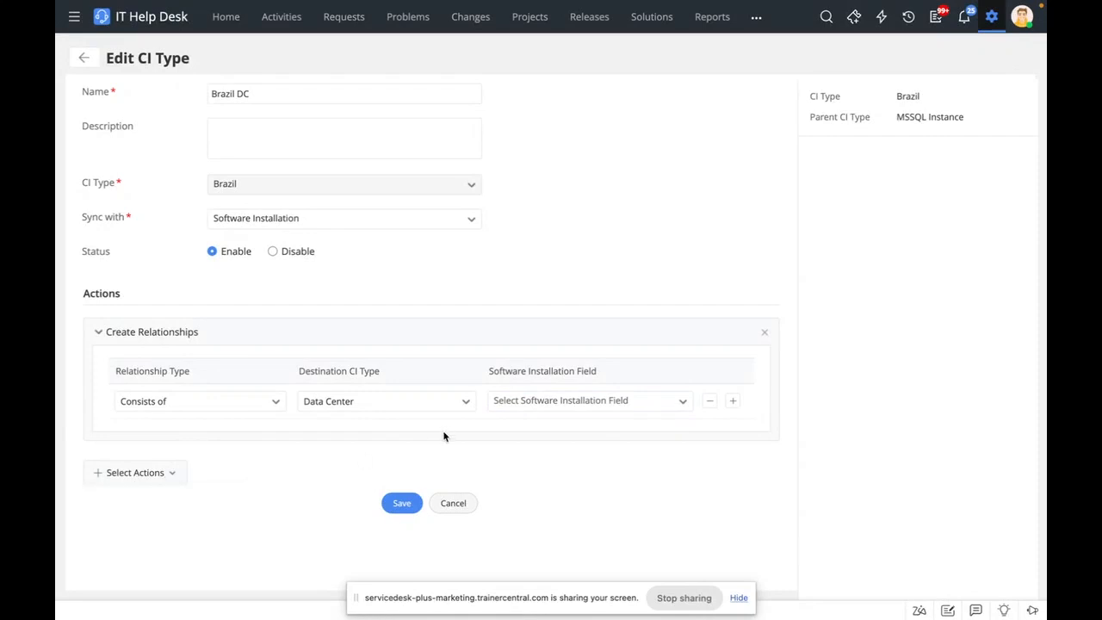
- Discard the unsaved Brazil DC sync rule and open the overall Sync Rules list of the CMDB settings
click(463, 503)
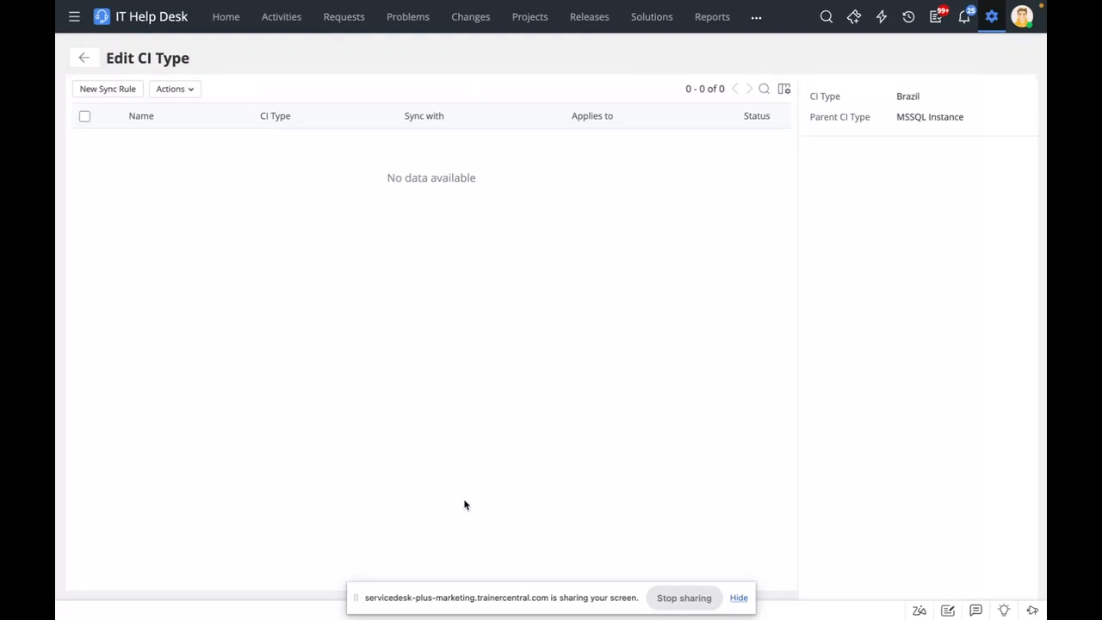
click(83, 58)
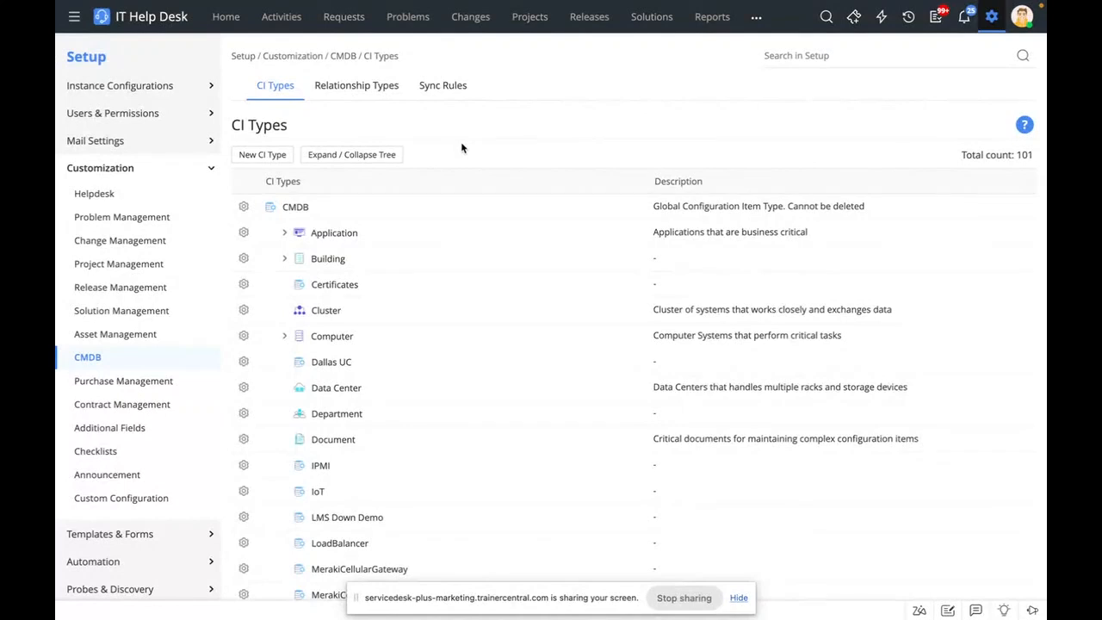
click(442, 90)
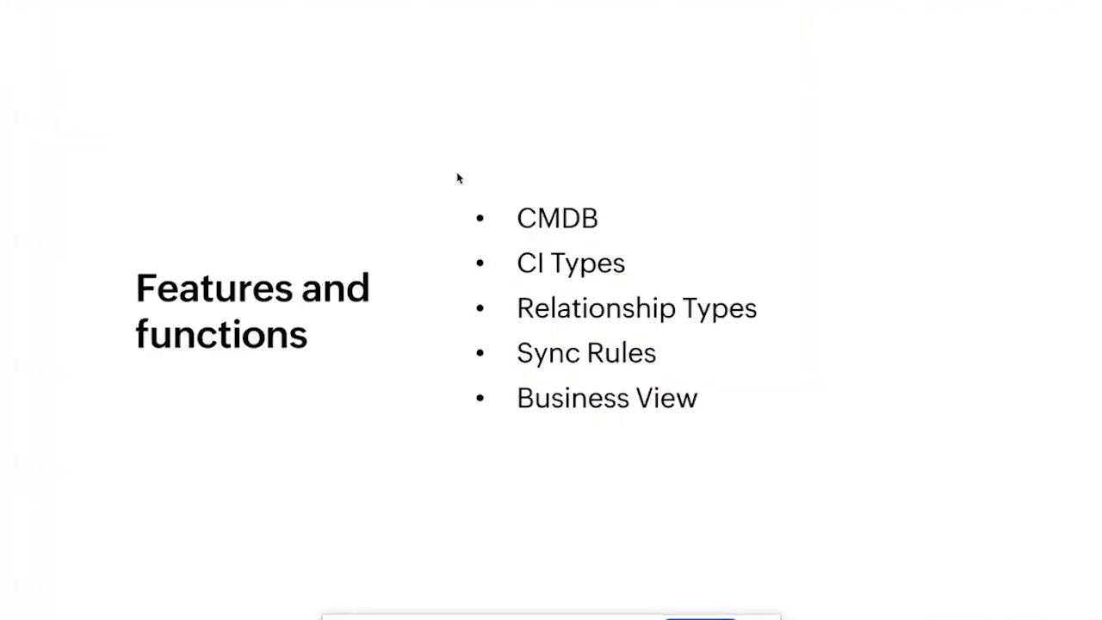
click(457, 178)
key(Right)
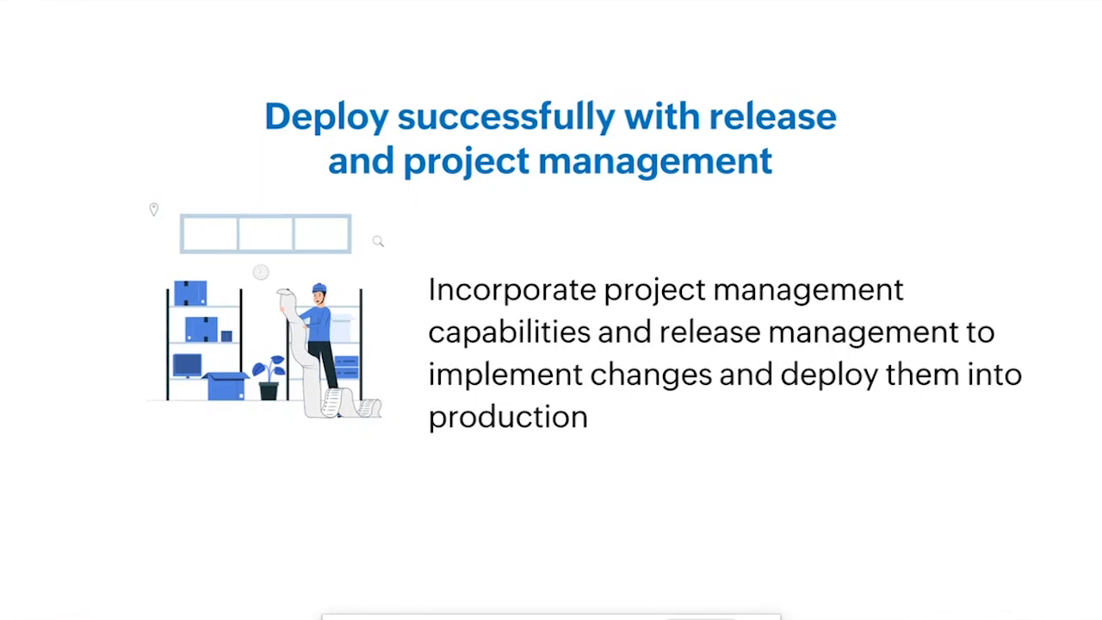
key(Right)
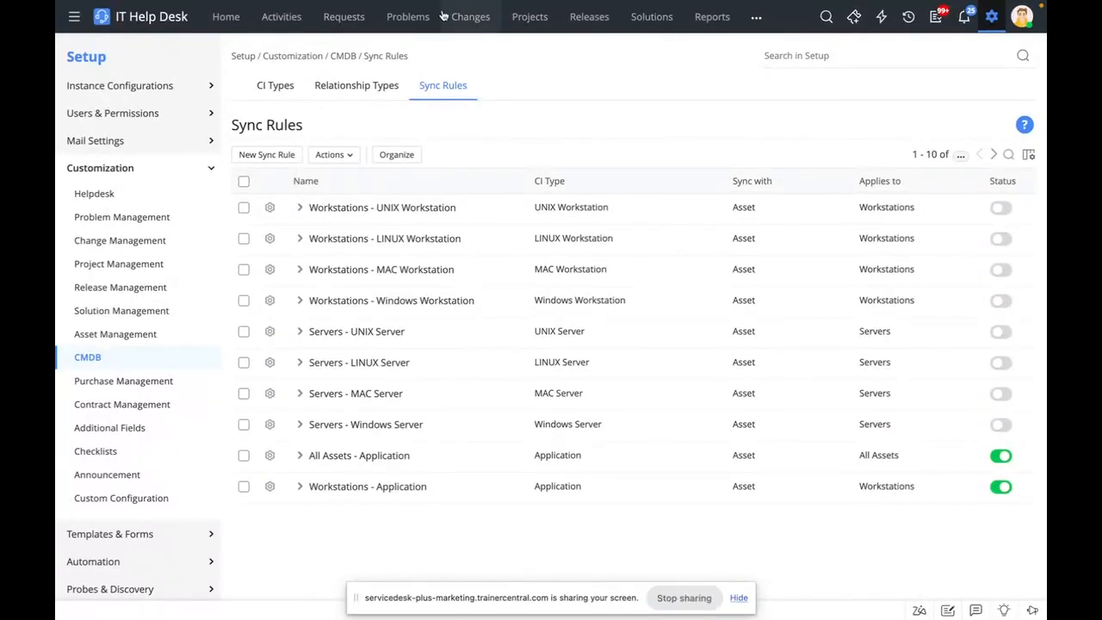
- Open the database migration change CH-100512 and bring up the approvers of its CAB stage
click(459, 19)
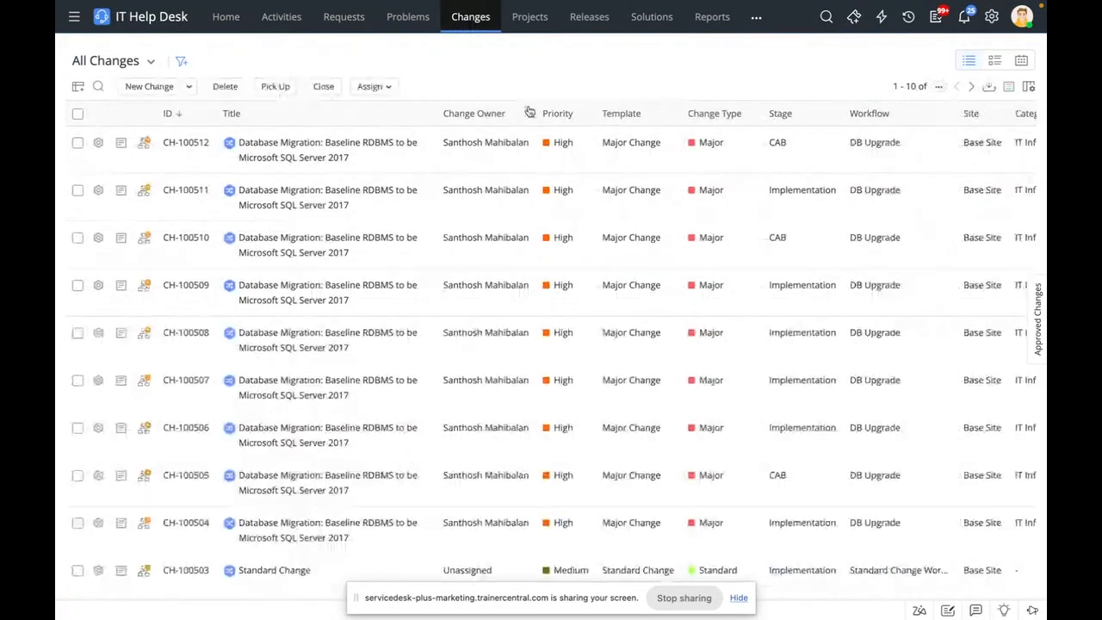
click(325, 159)
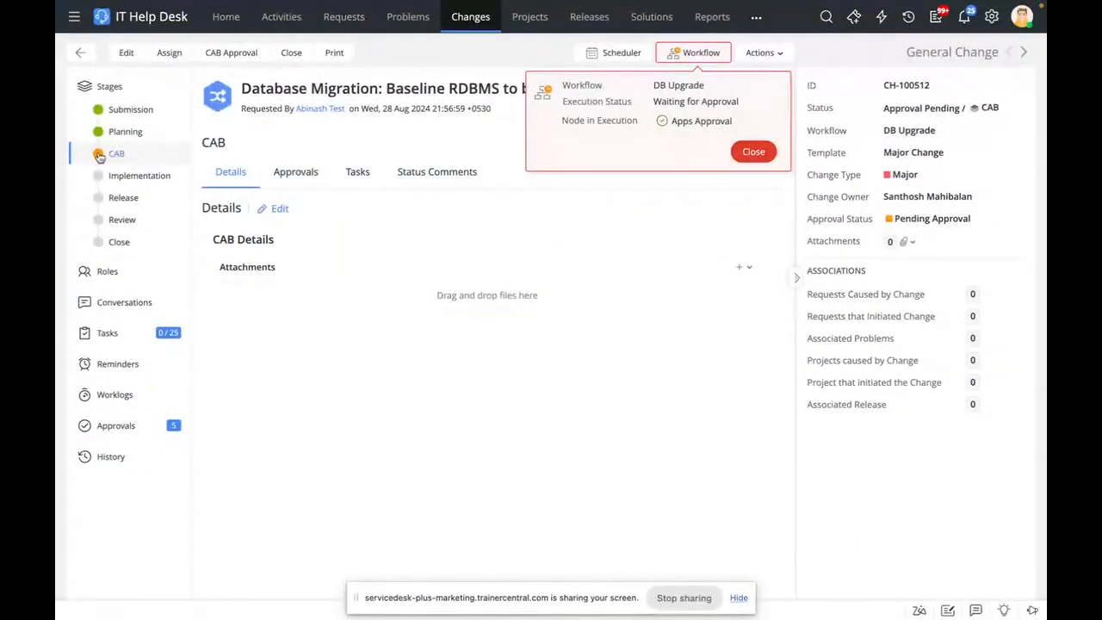
click(286, 179)
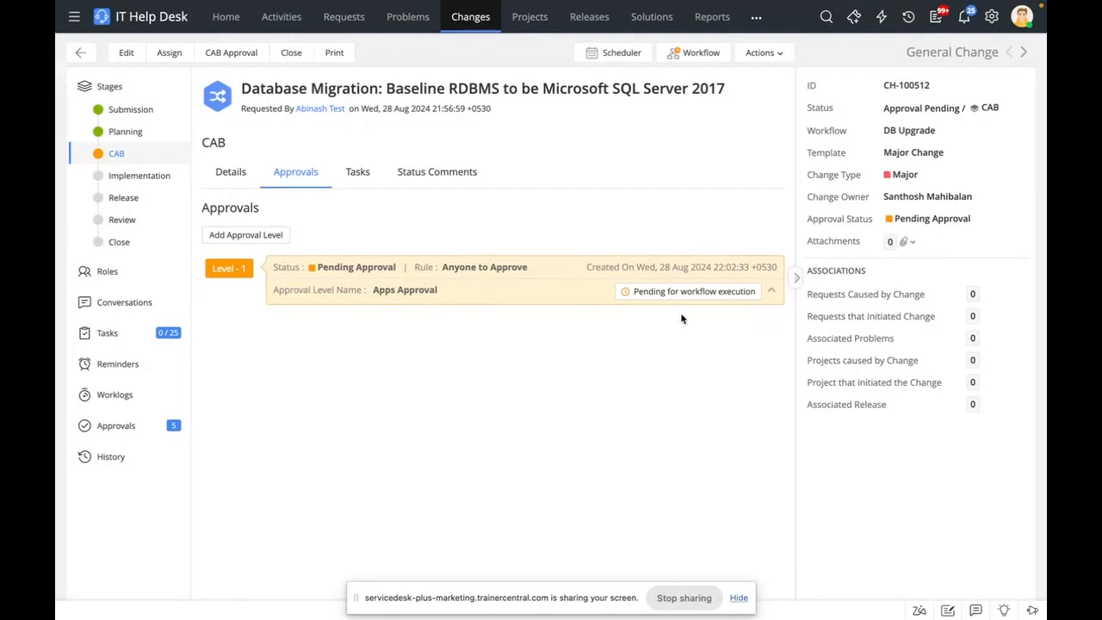
scroll(669, 470, down, 1)
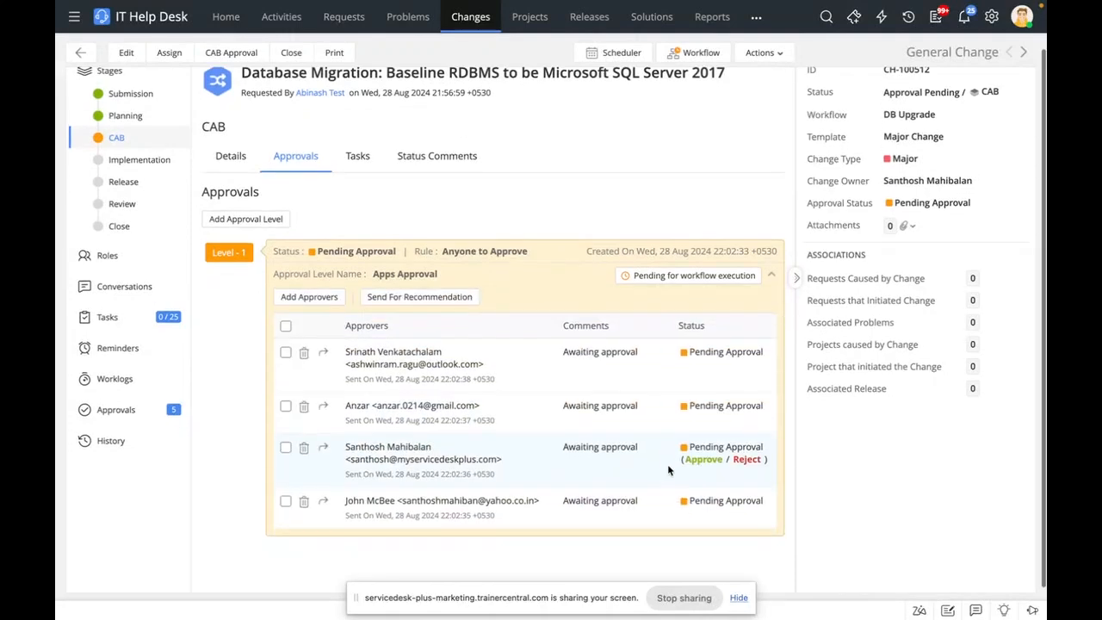
- Approve the Apps Approval level of the change without comments and dismiss the new approval notification
click(698, 459)
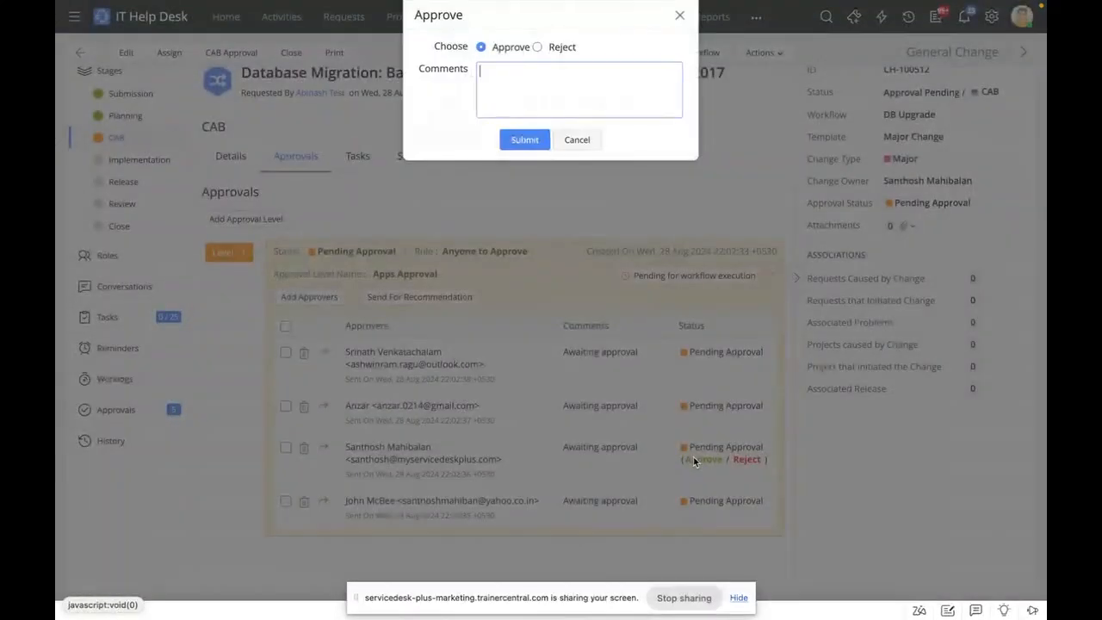
click(526, 143)
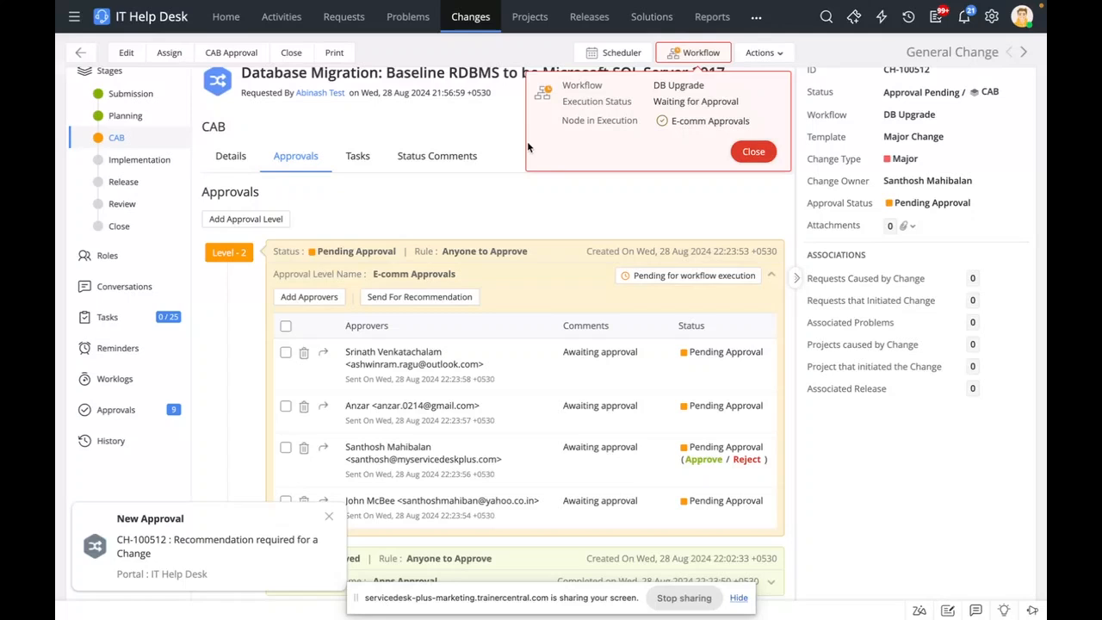
click(329, 518)
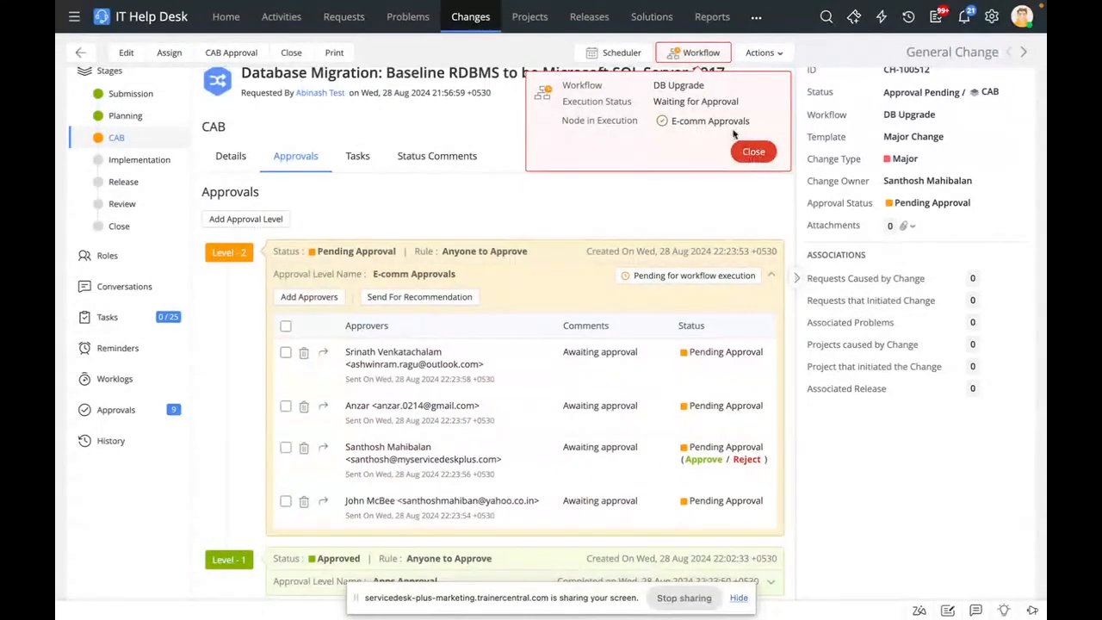
- Approve the E-comm Approvals level of the change without comments and return to its Implementation stage
click(699, 460)
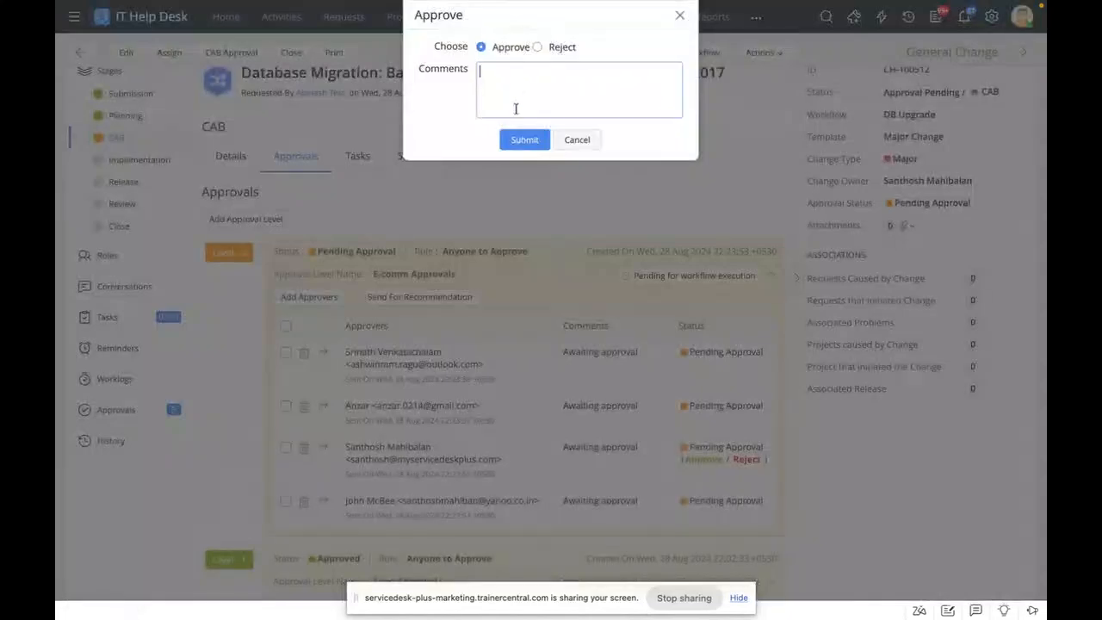
click(524, 139)
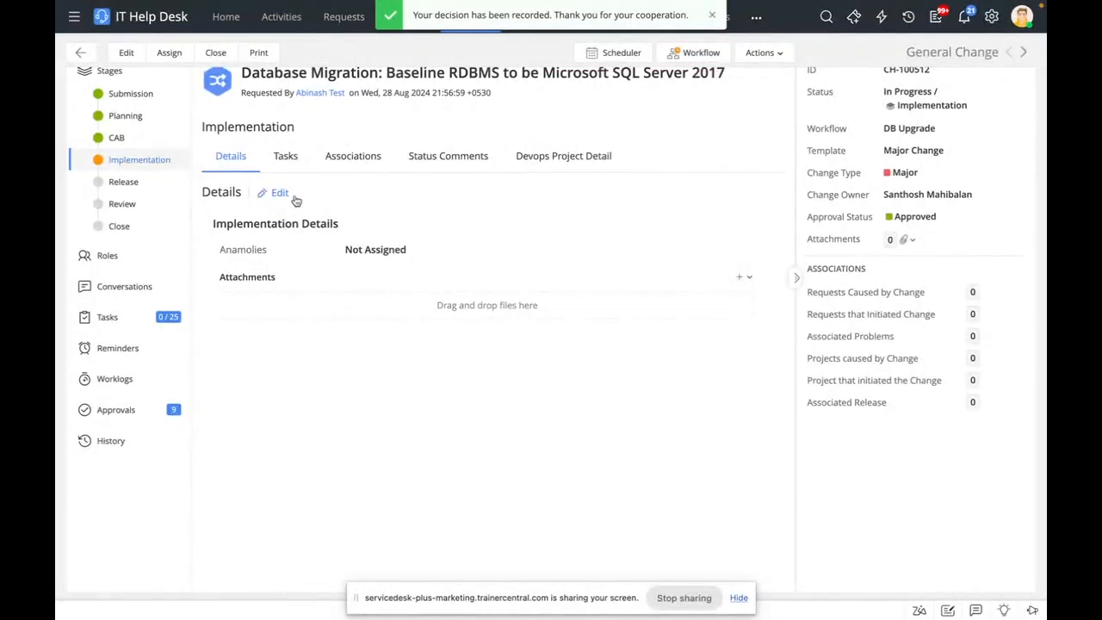
click(713, 15)
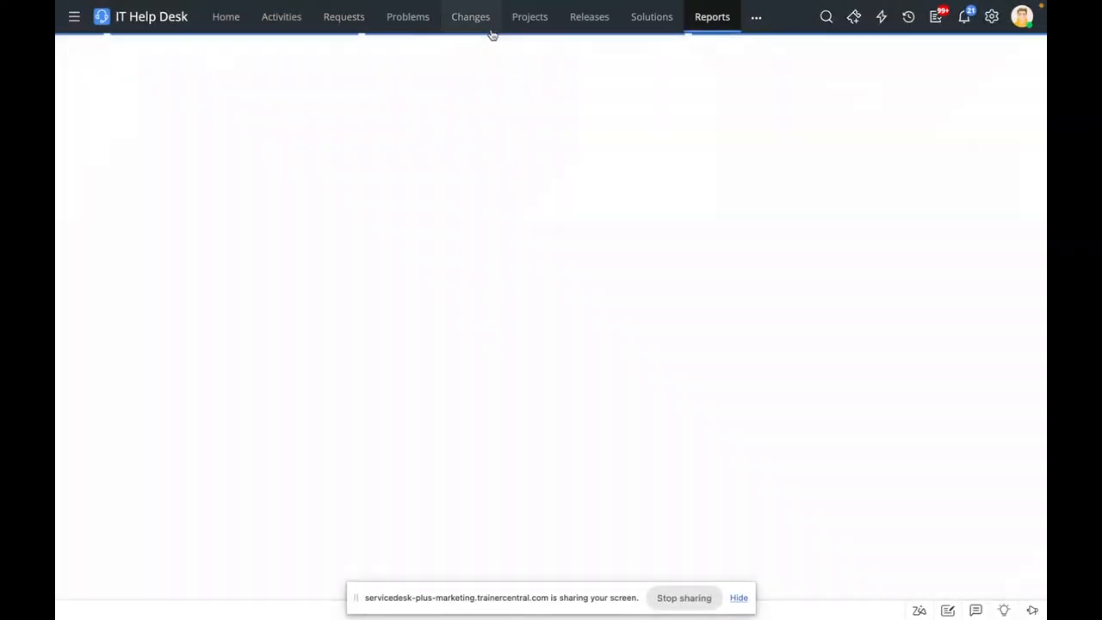
click(457, 17)
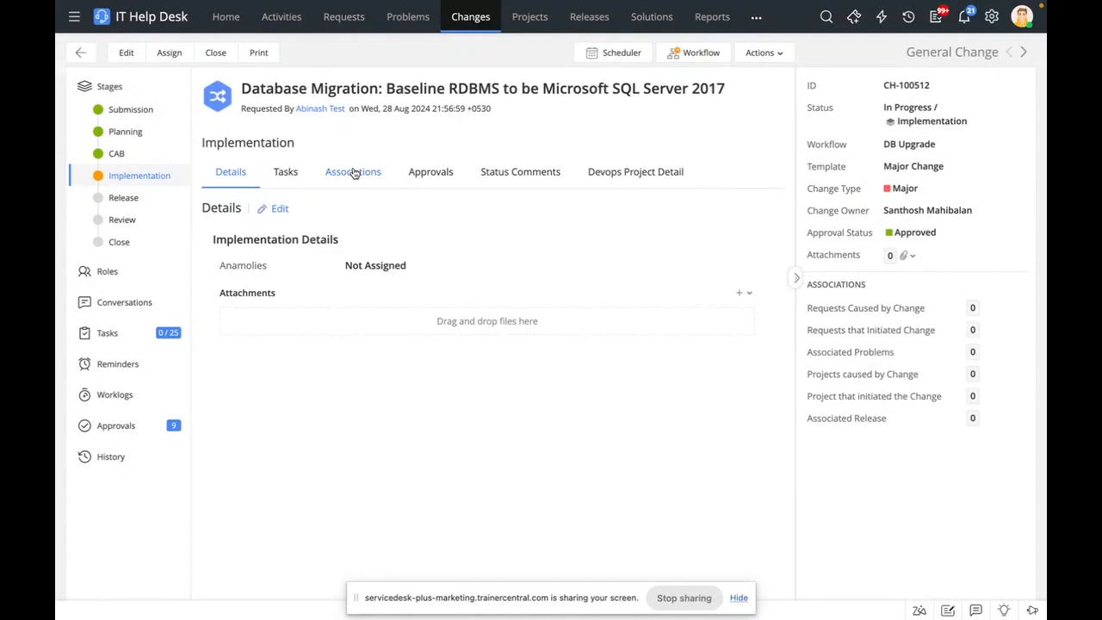
- Review the Implementation stage's task list of the database migration change and bring up the stage's associations
click(287, 173)
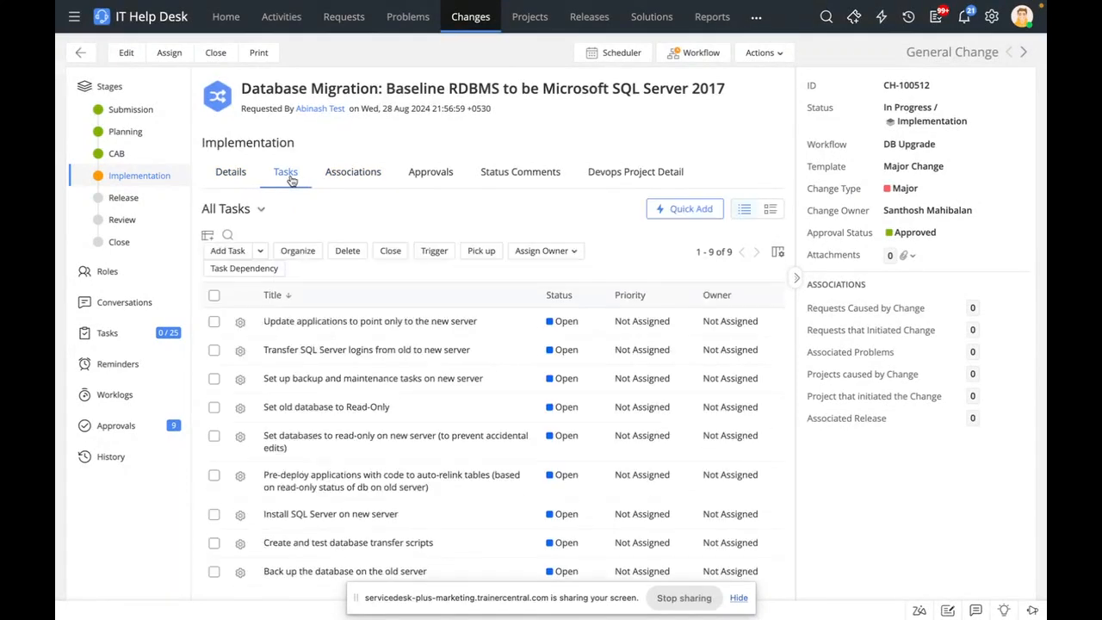
mouse_move(361, 338)
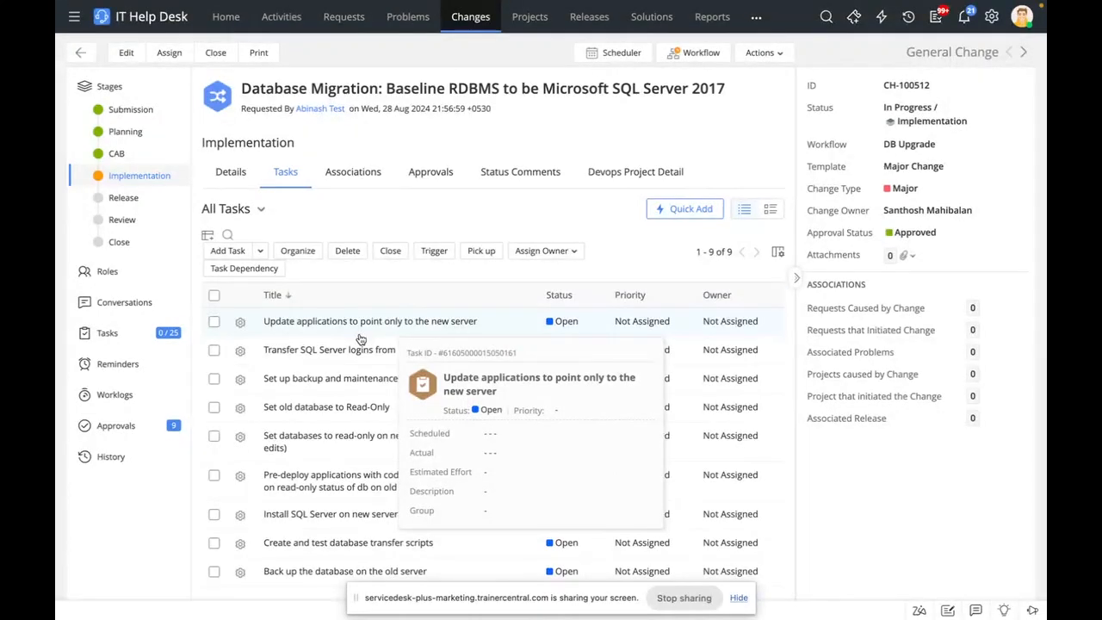
click(367, 177)
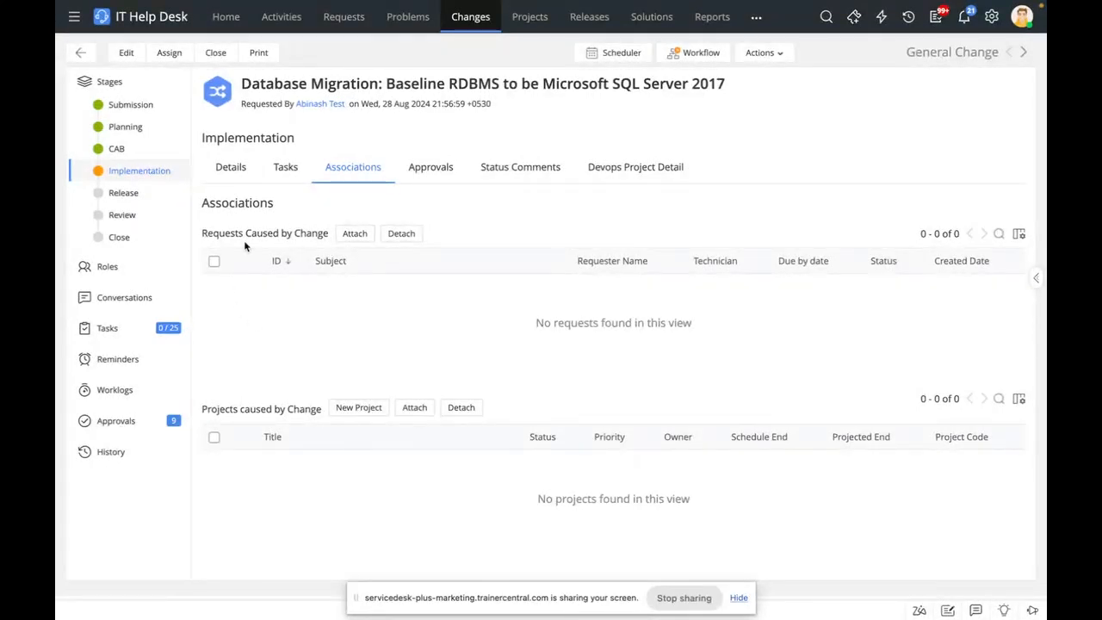
- Attach the existing project "Unification of techstack - Glomart" to the change as a project caused by it
click(355, 234)
click(428, 408)
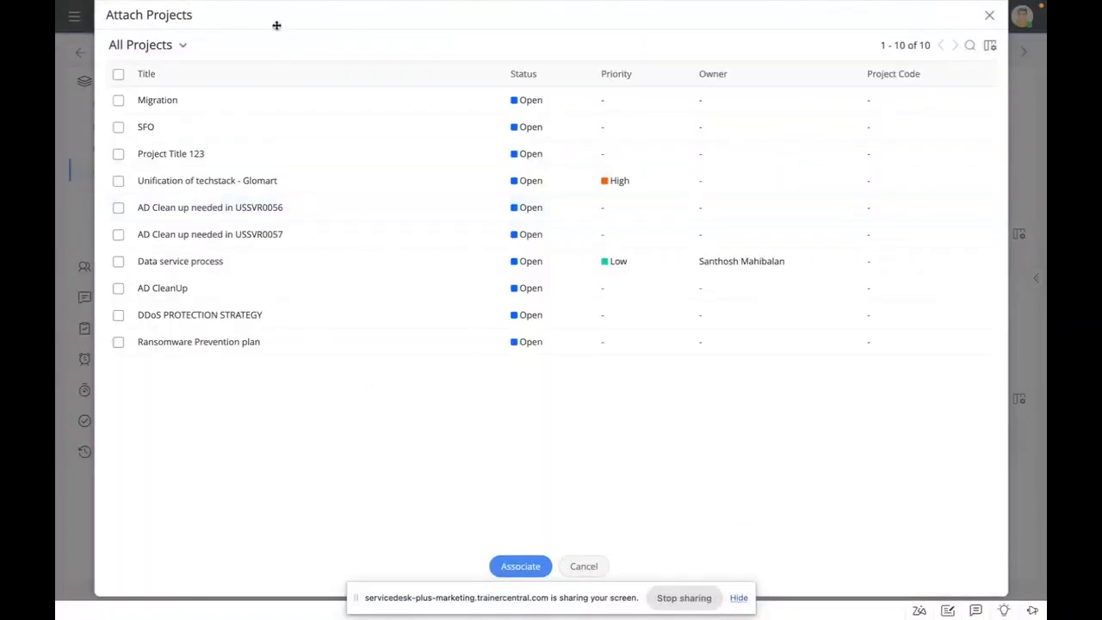
click(191, 181)
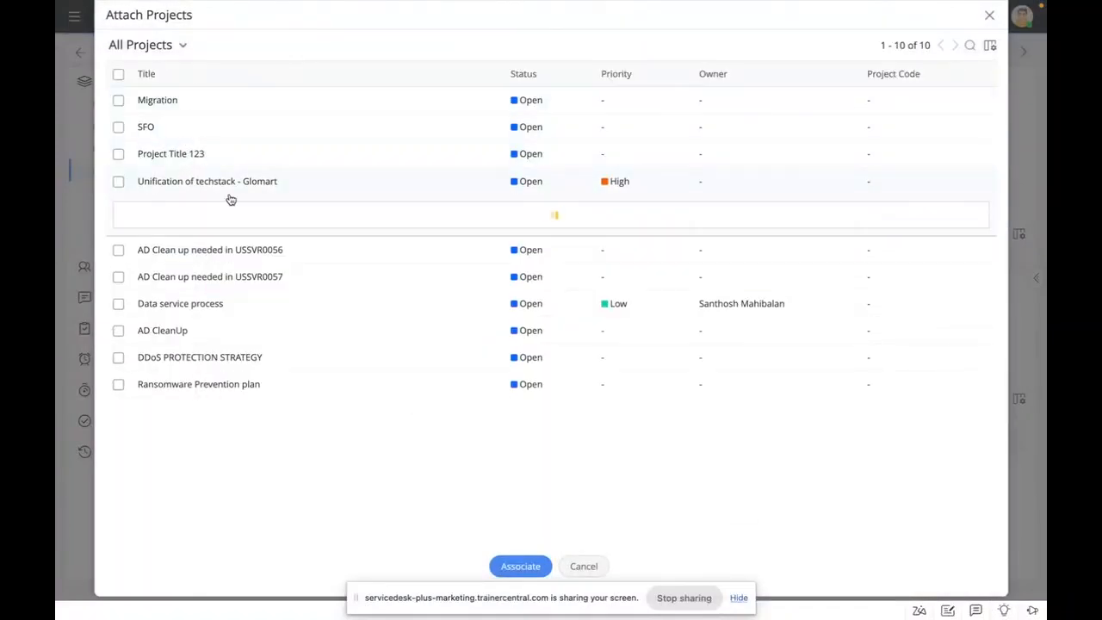
click(118, 180)
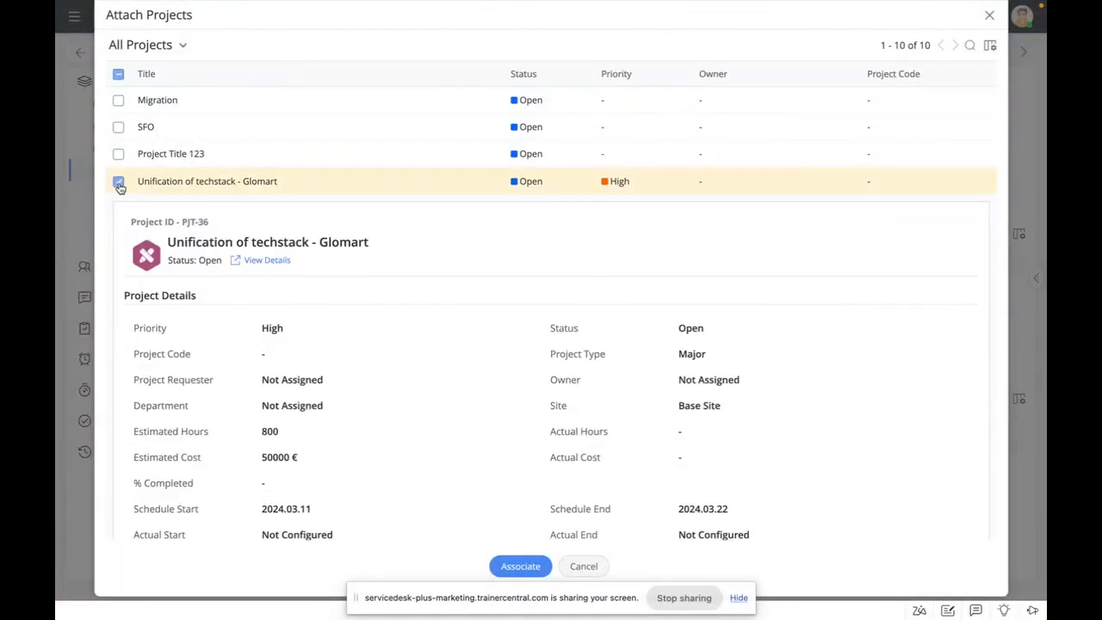
click(522, 566)
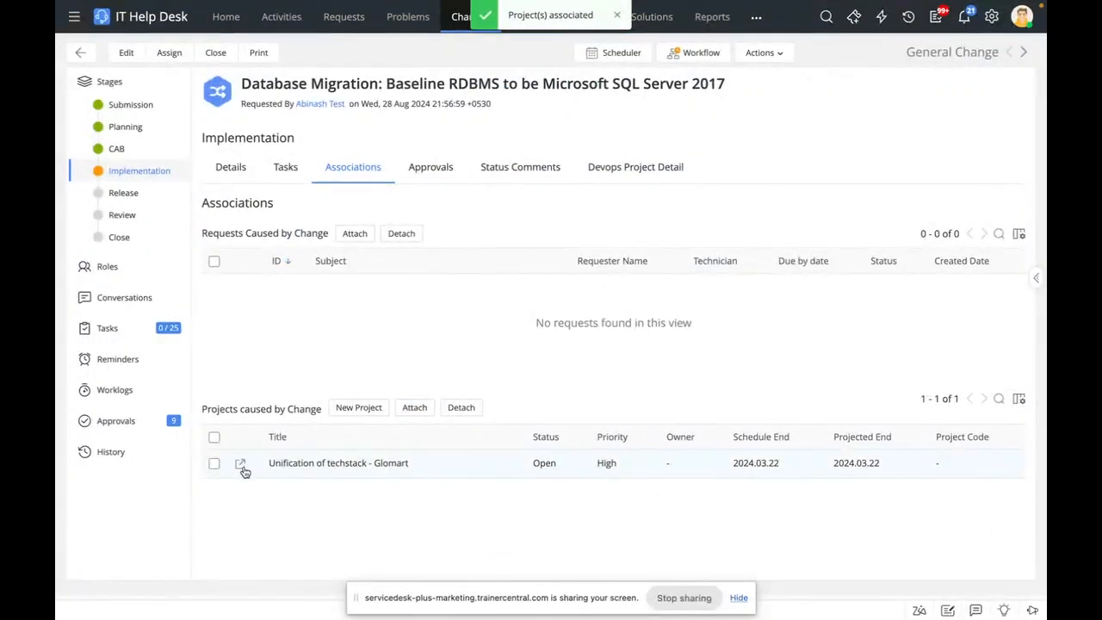
- Examine the fields of the new project form for this change and close it without adding a project
click(365, 410)
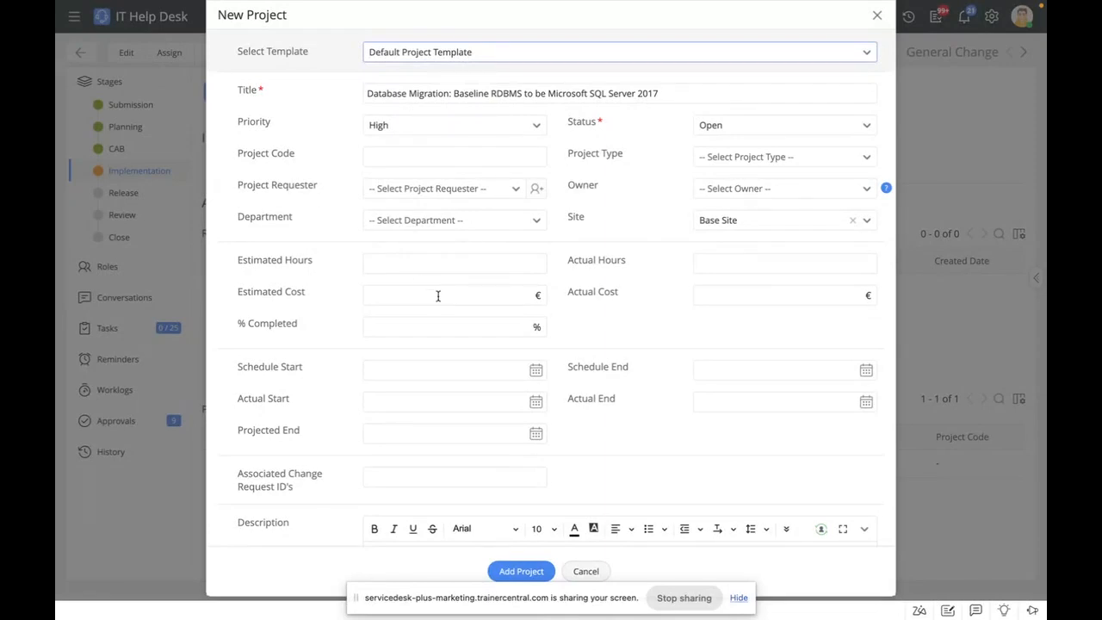
scroll(438, 295, down, 1)
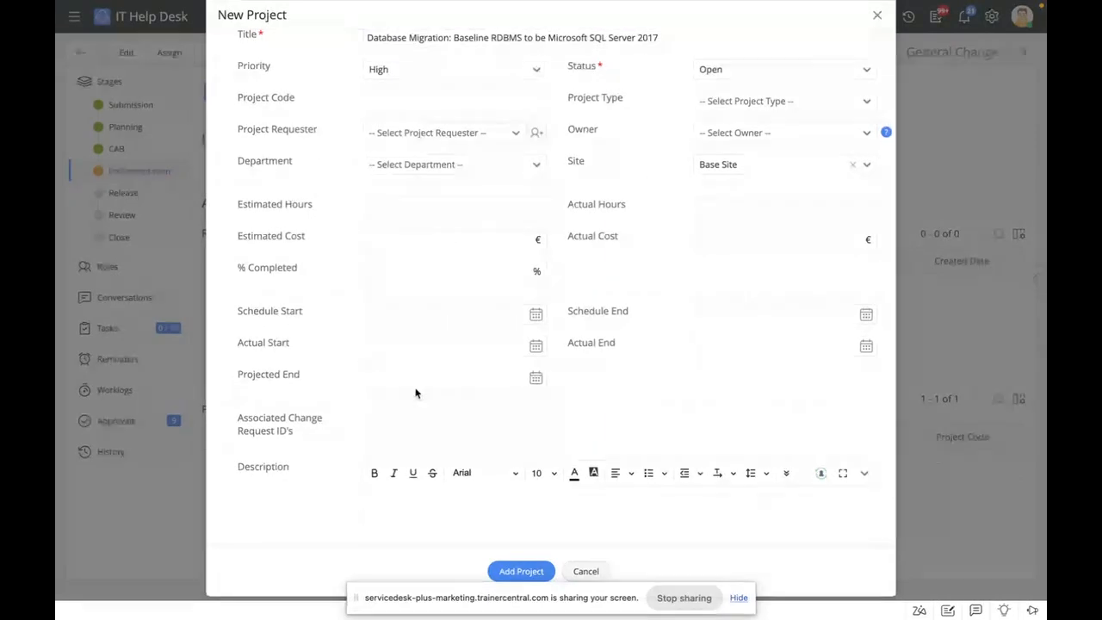
scroll(450, 369, down, 1)
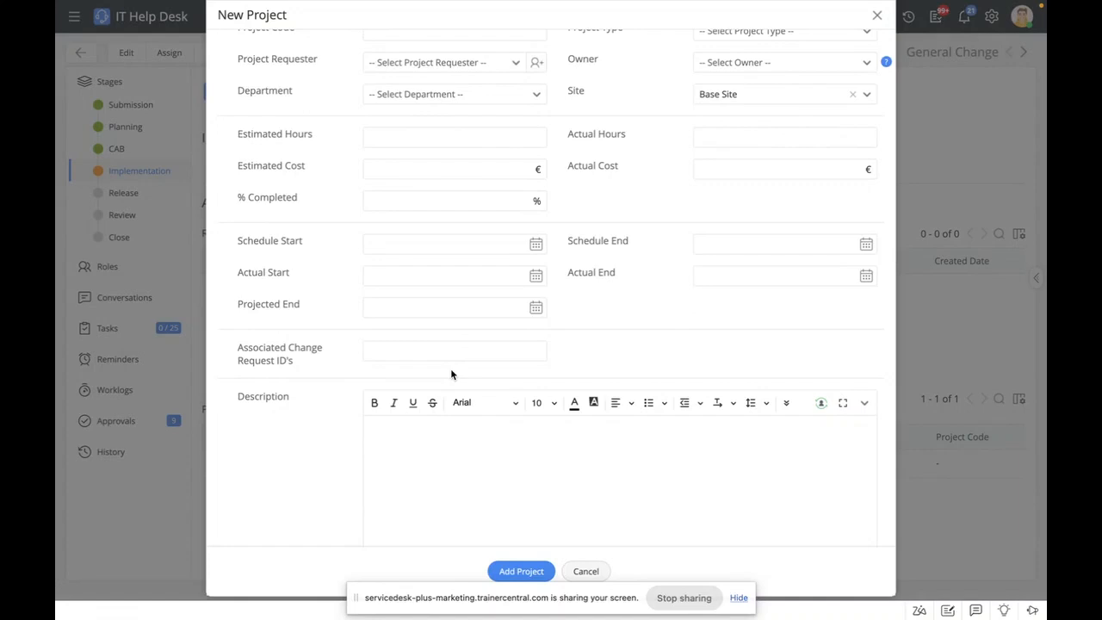
scroll(451, 374, down, 1)
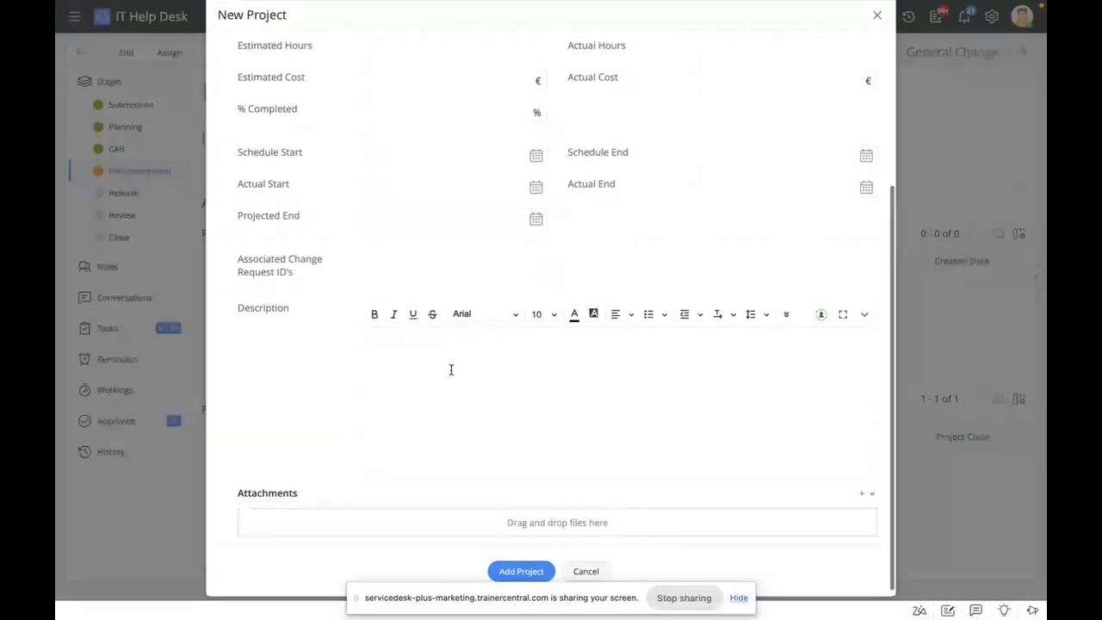
scroll(450, 369, up, 3)
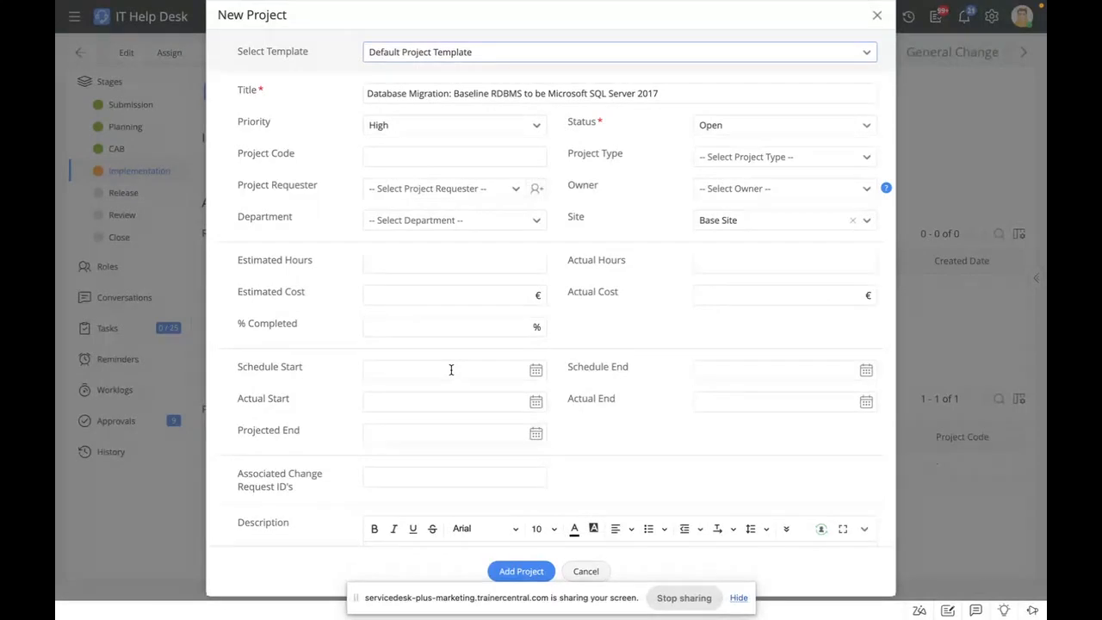
scroll(450, 370, down, 3)
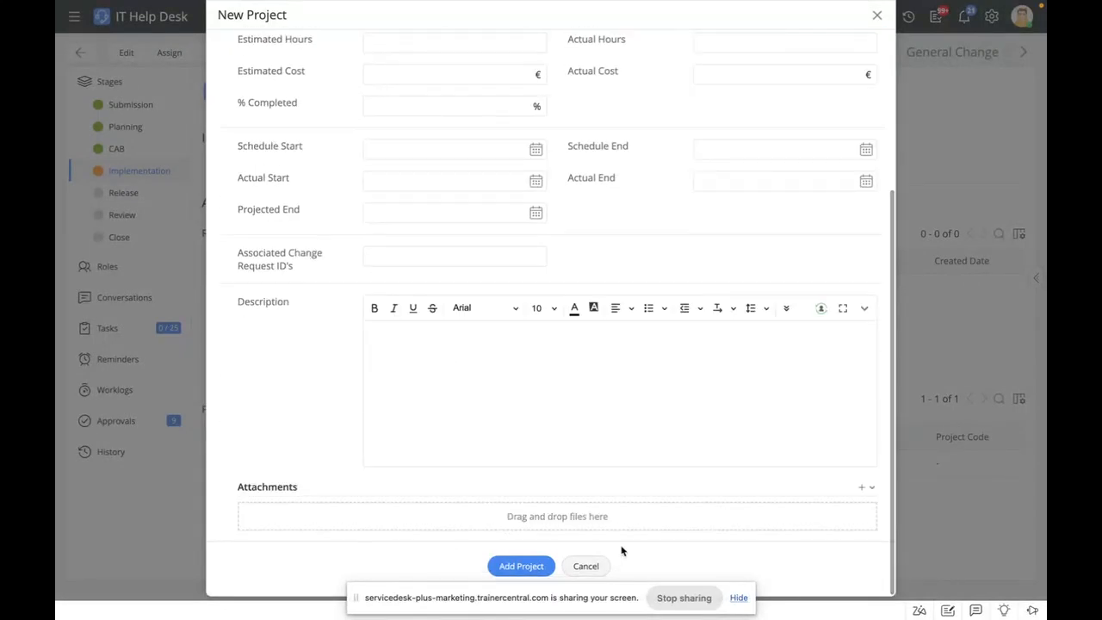
click(587, 567)
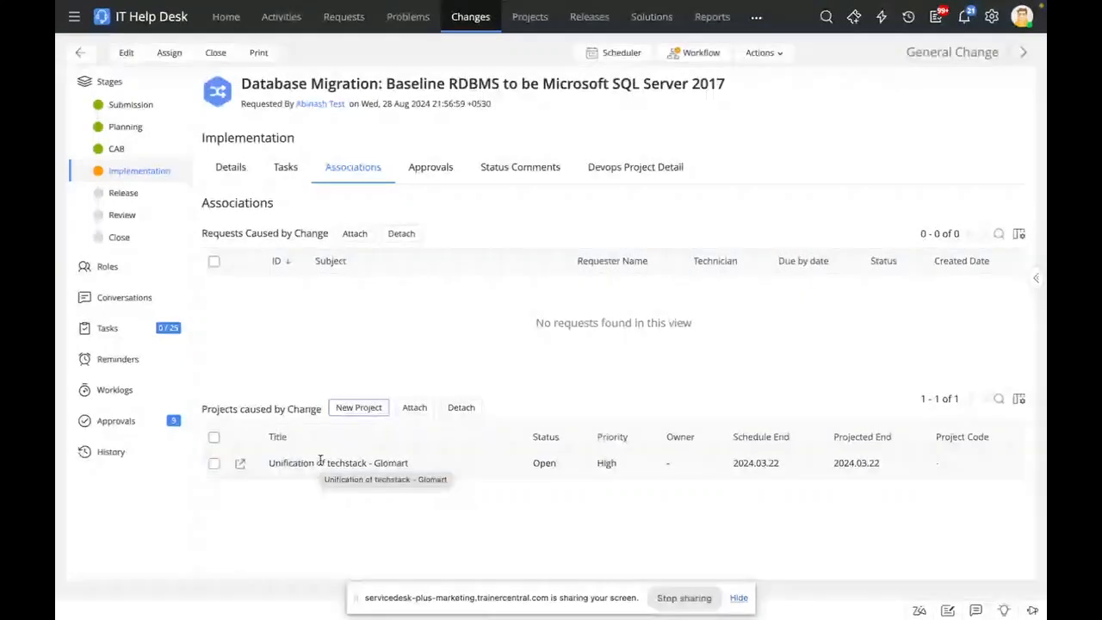
- Open the associated "Unification of techstack - Glomart" project and examine its summary charts
click(241, 466)
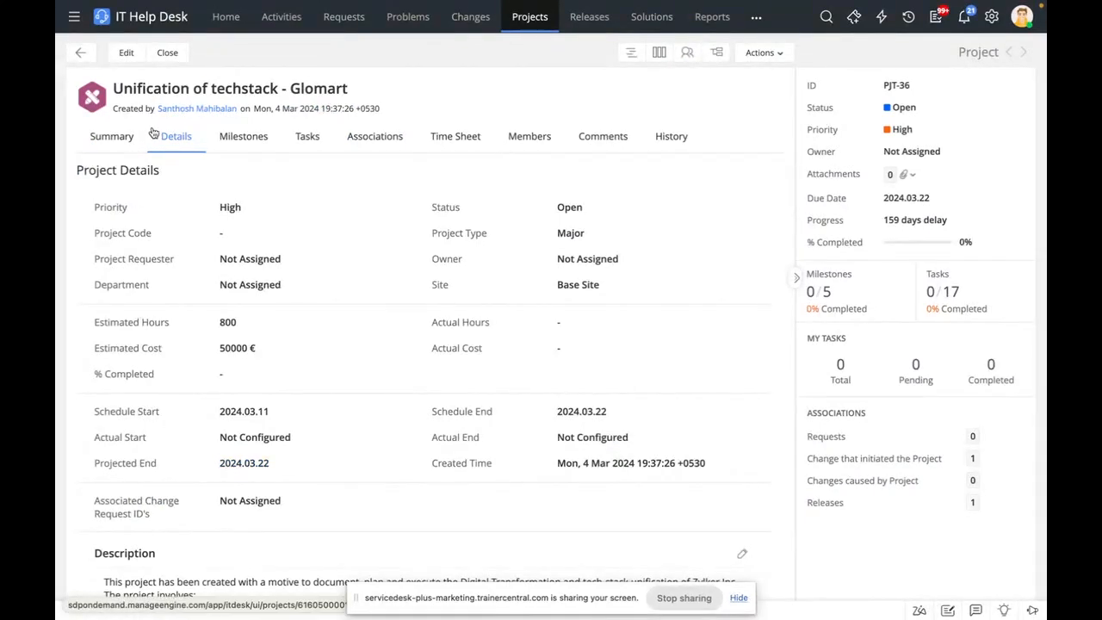
click(120, 137)
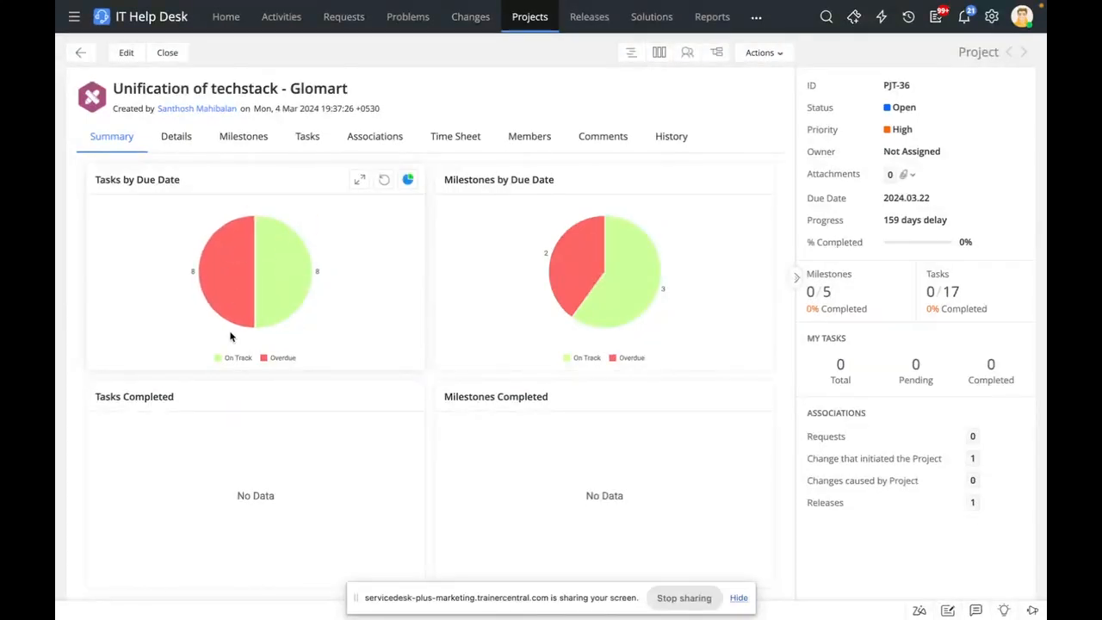
scroll(418, 325, down, 1)
scroll(418, 325, up, 1)
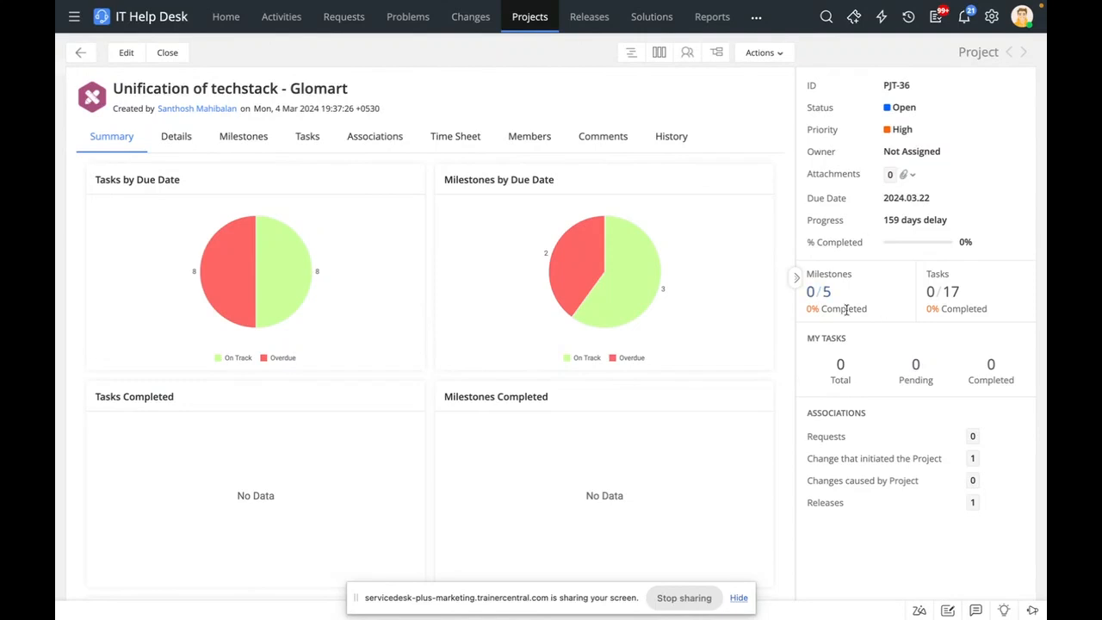
- Review the project's milestones and bring up its task list
click(241, 137)
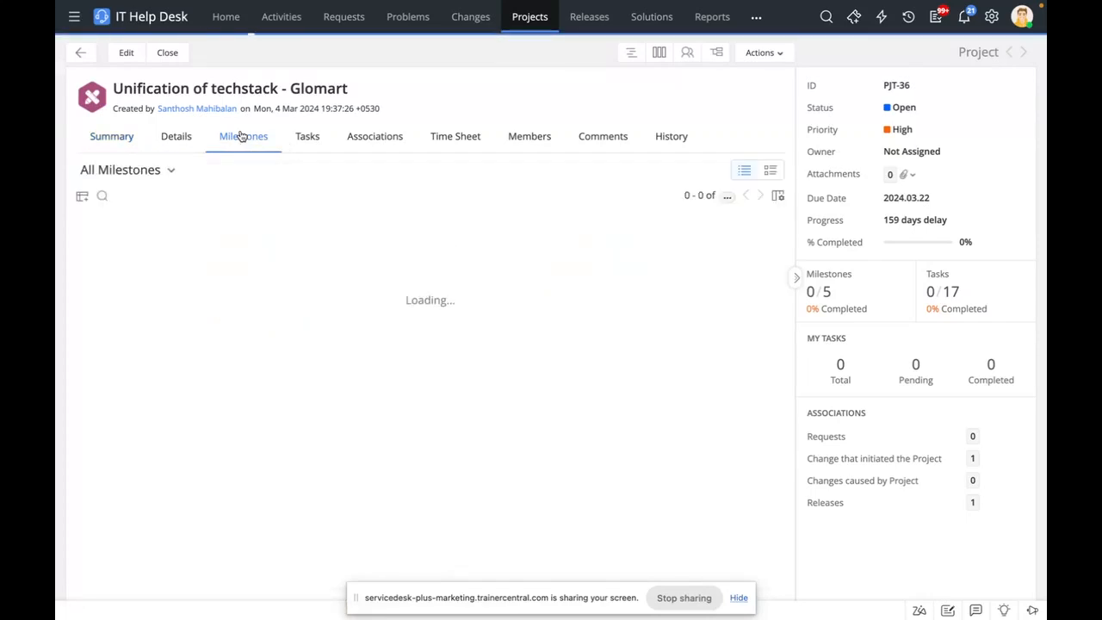
mouse_move(259, 348)
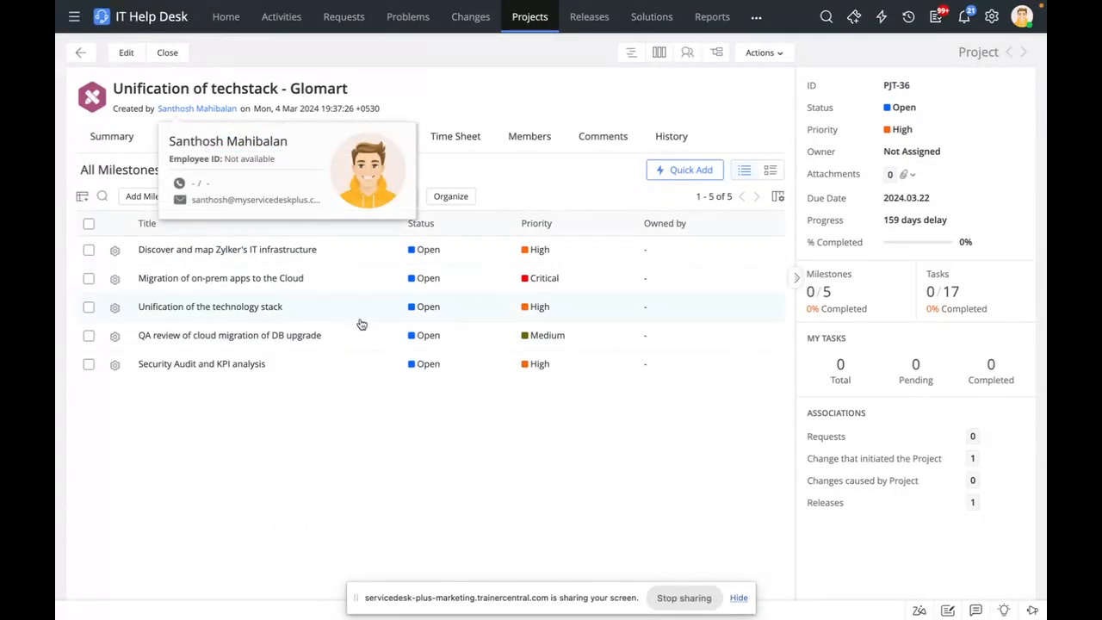
click(309, 139)
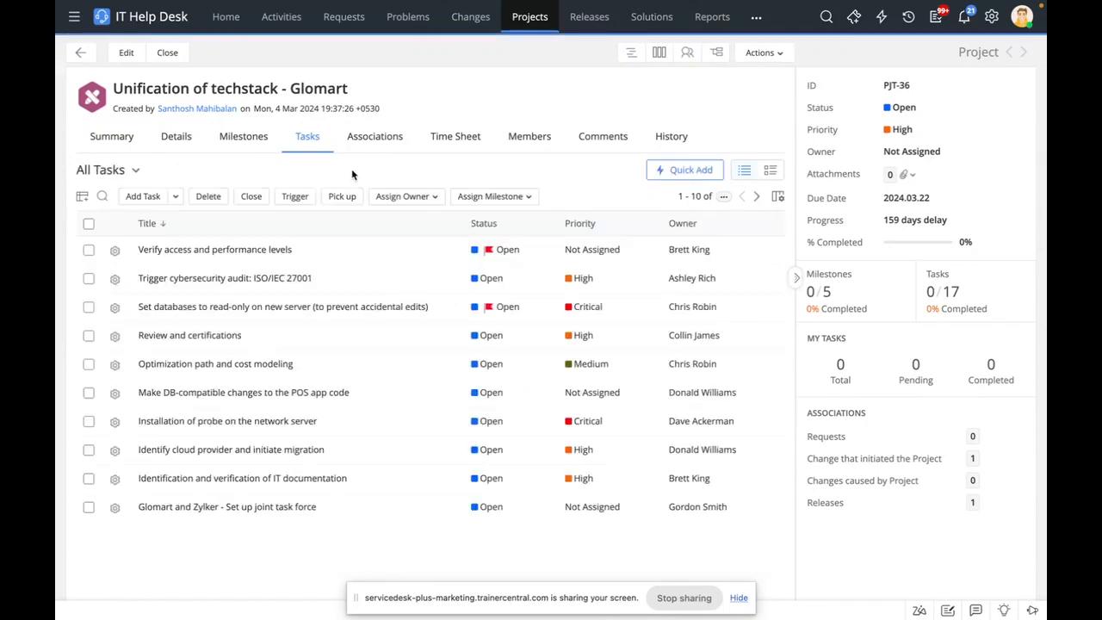
- Examine the new task form of the project, including its owner and priority options, and close it without saving
click(137, 198)
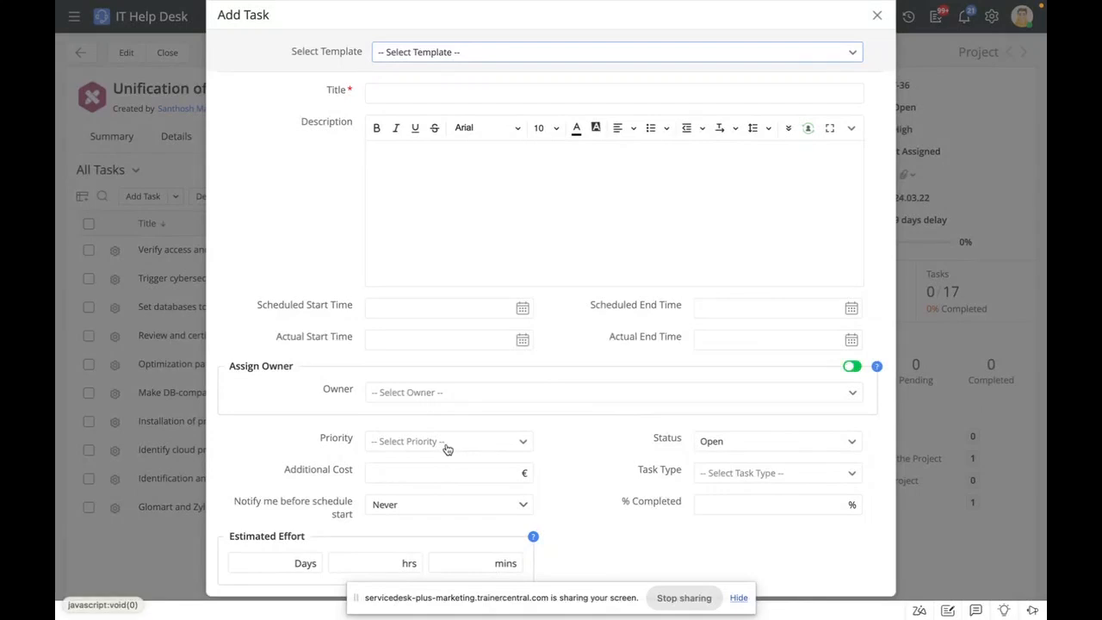
click(452, 399)
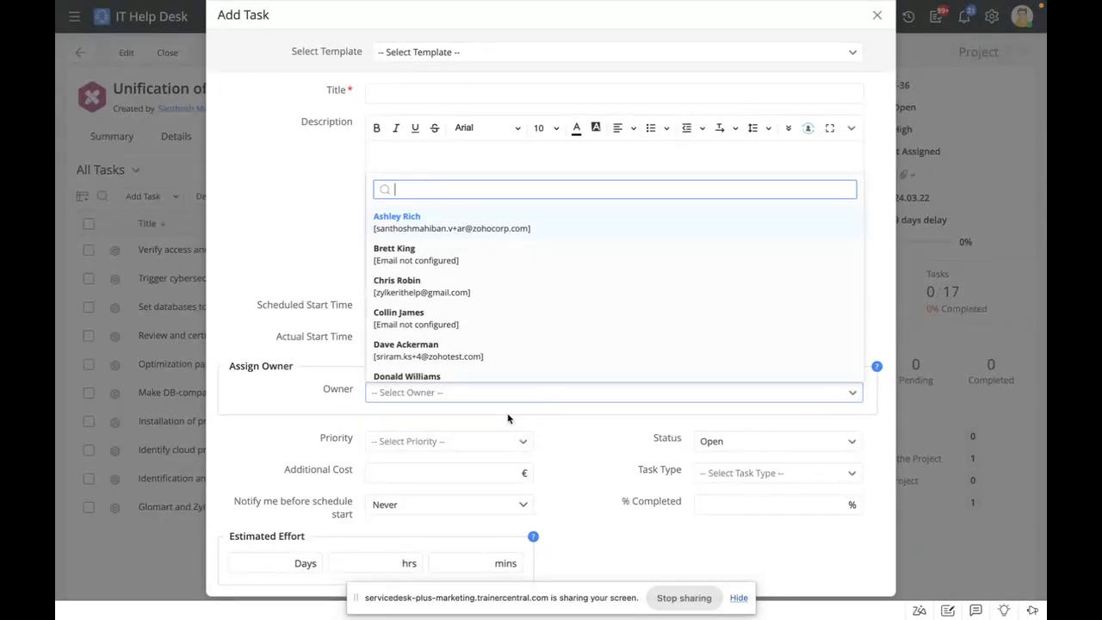
click(508, 419)
scroll(508, 418, down, 1)
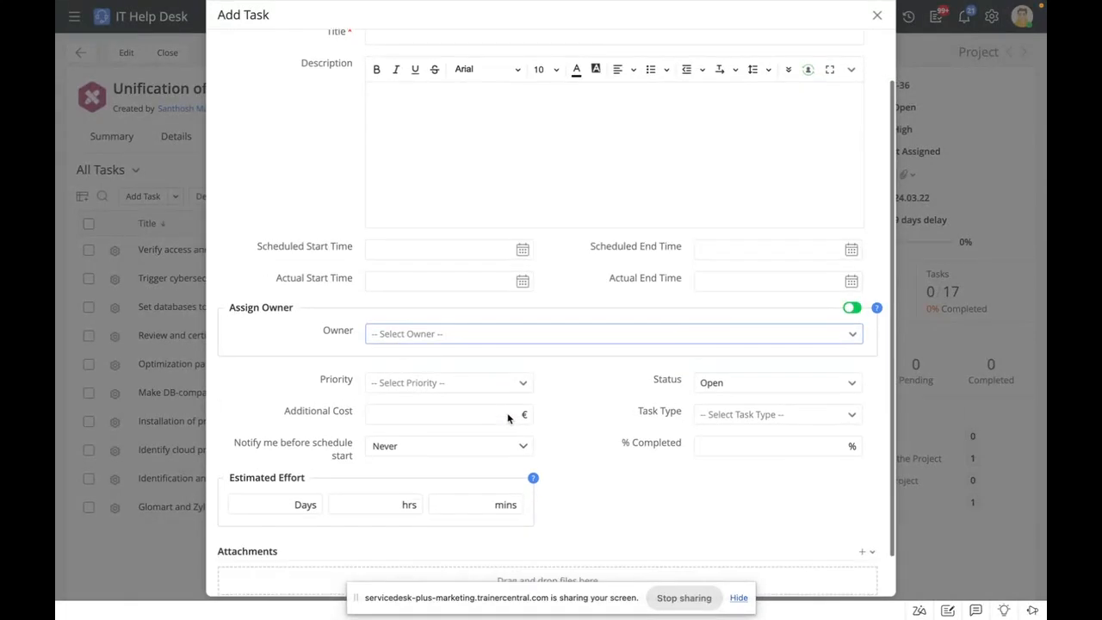
click(494, 384)
click(561, 384)
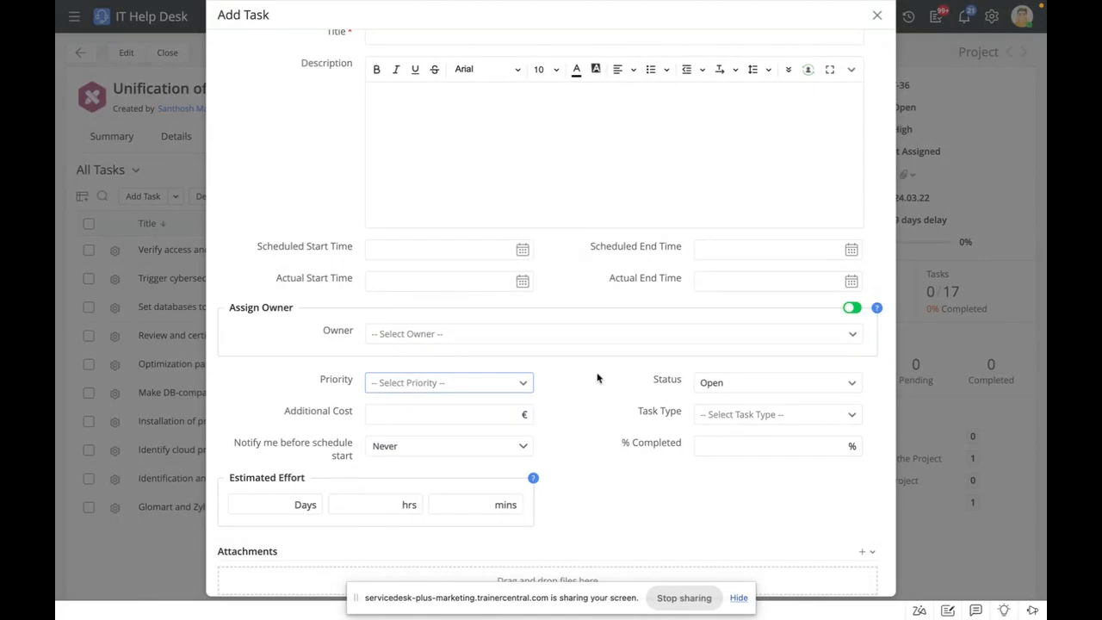
scroll(637, 401, down, 1)
scroll(637, 401, up, 2)
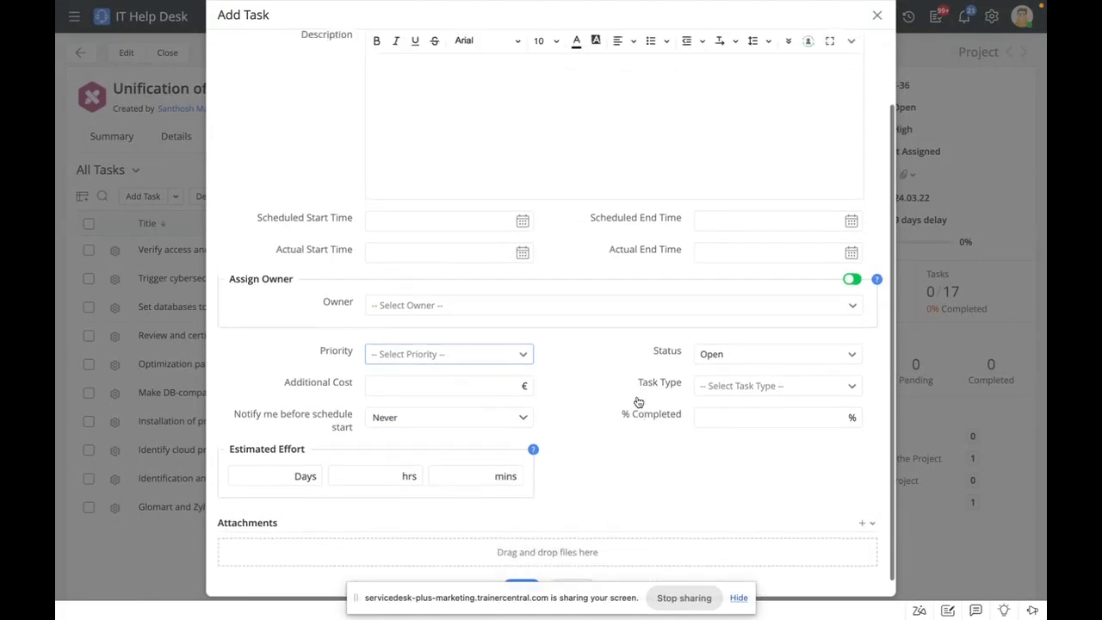
scroll(581, 338, down, 1)
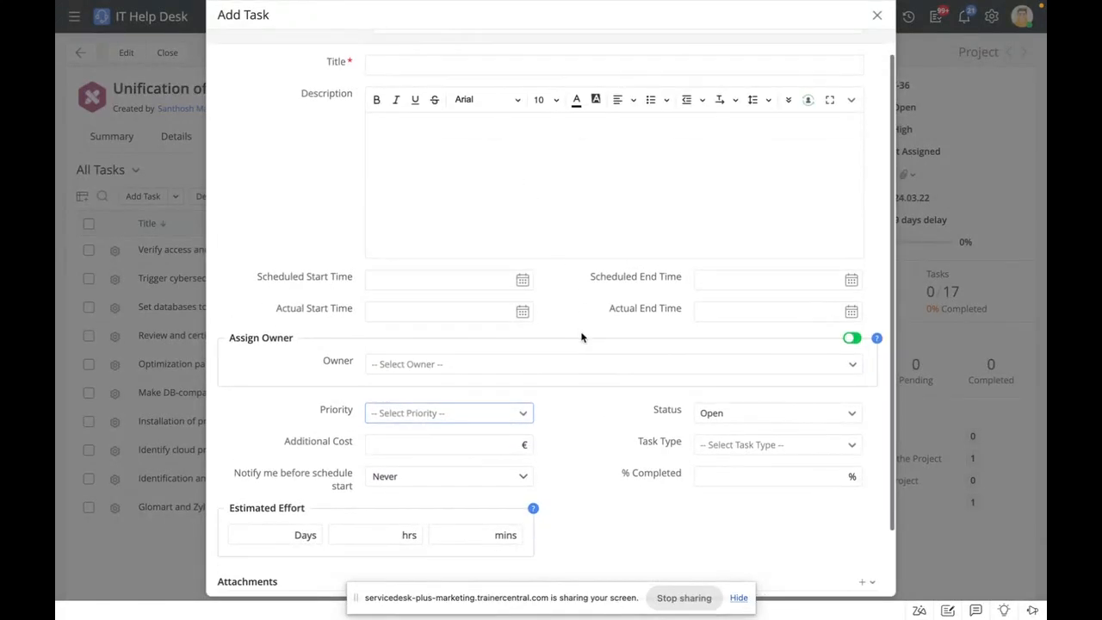
scroll(581, 338, down, 1)
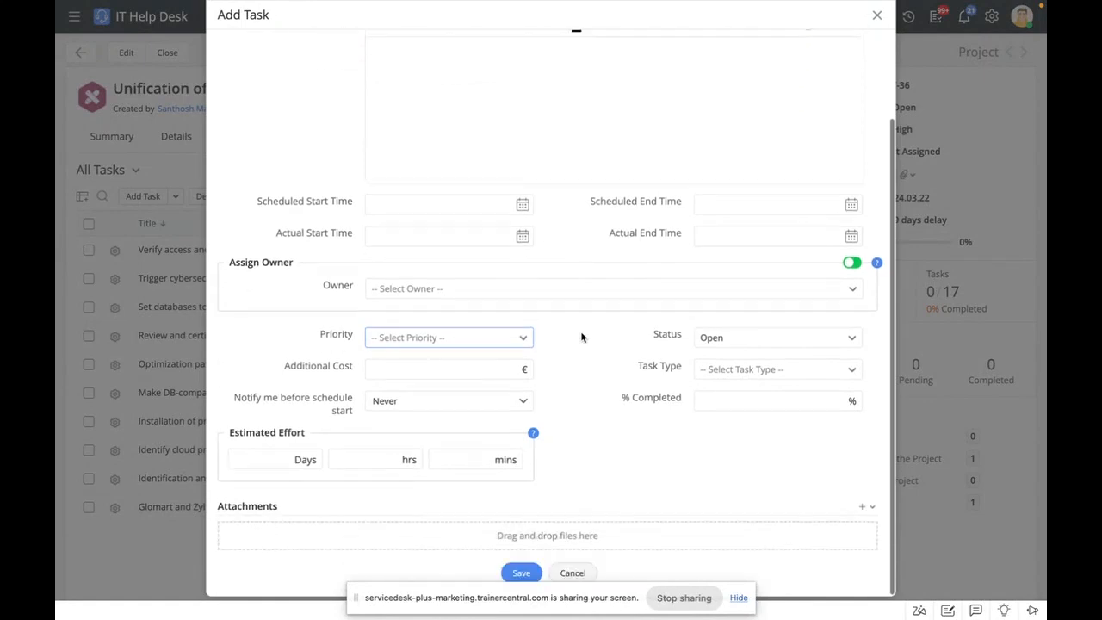
scroll(581, 337, up, 2)
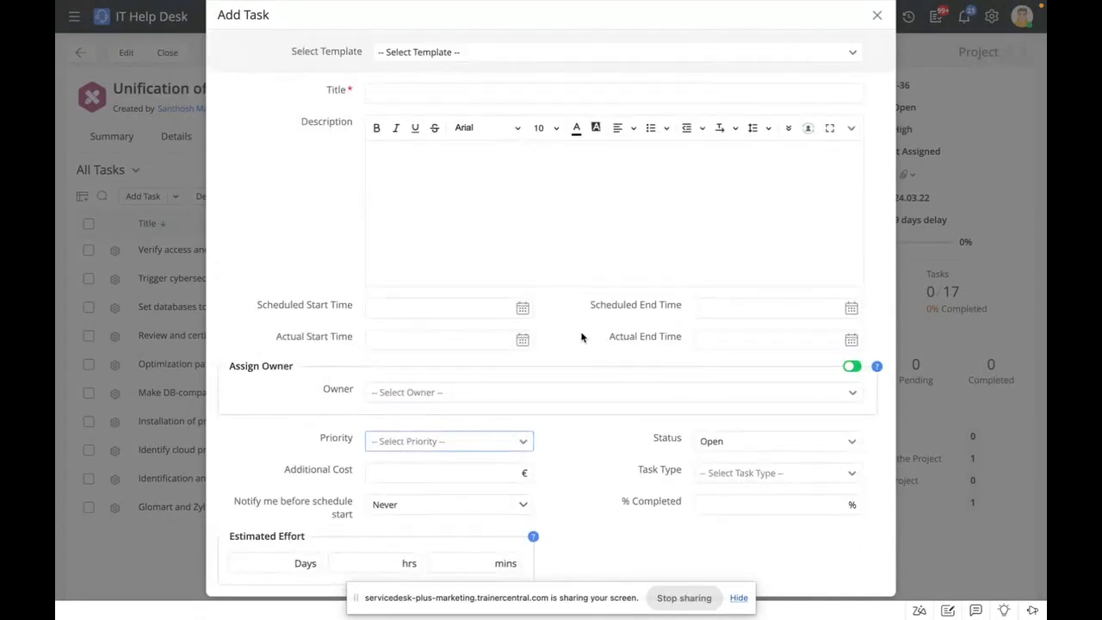
scroll(581, 337, down, 3)
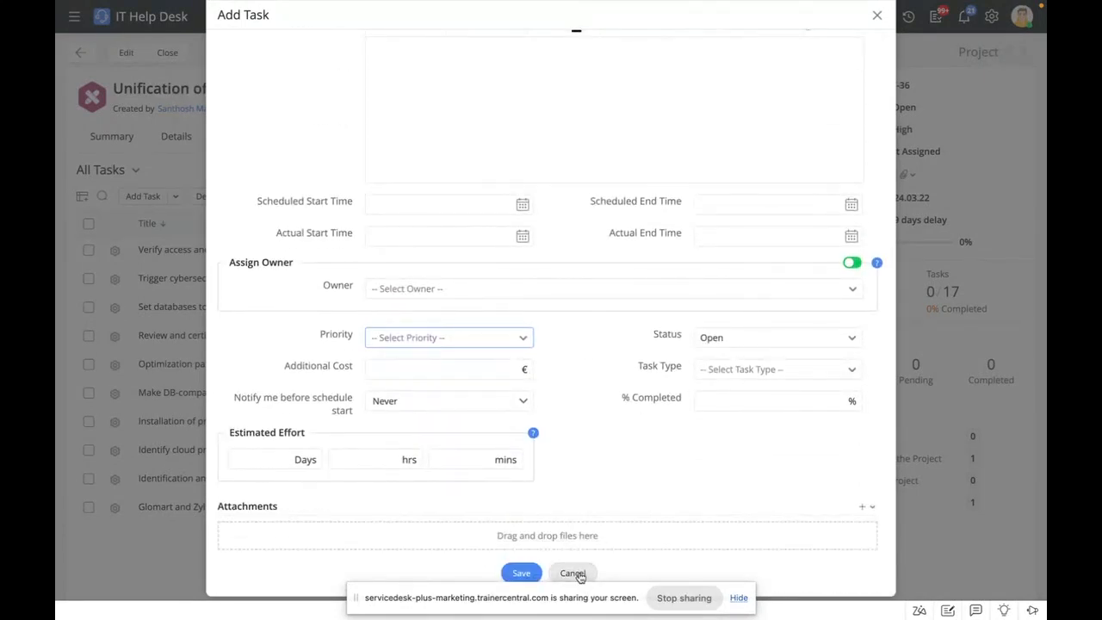
click(572, 574)
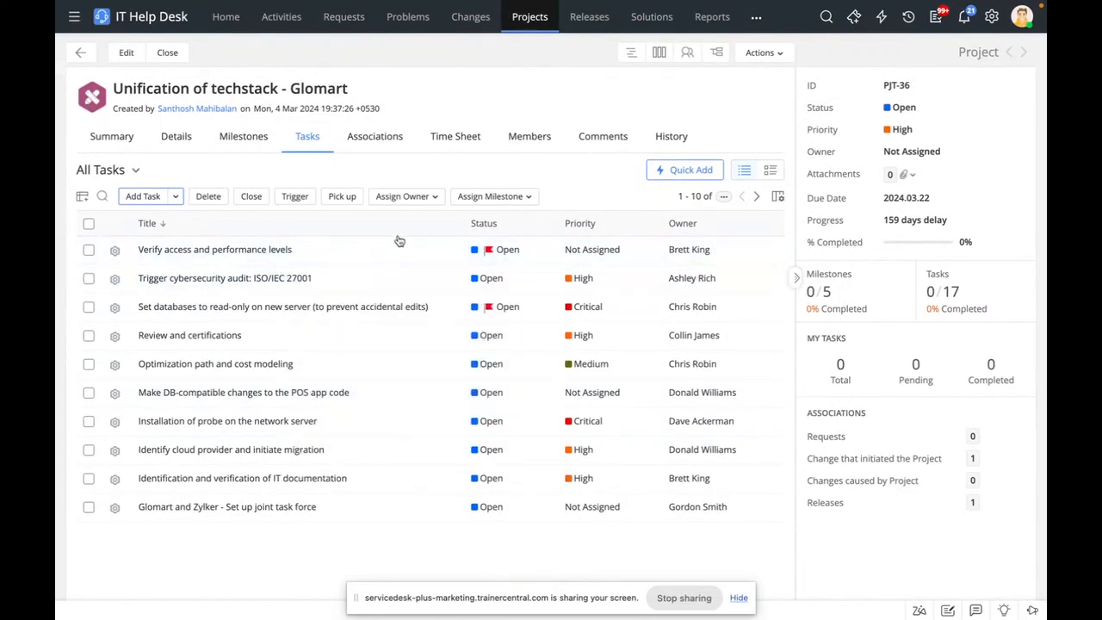
- Open the project's Gantt chart, set its zooming to Weeks and inspect the milestones scheduled from August 2024
click(623, 53)
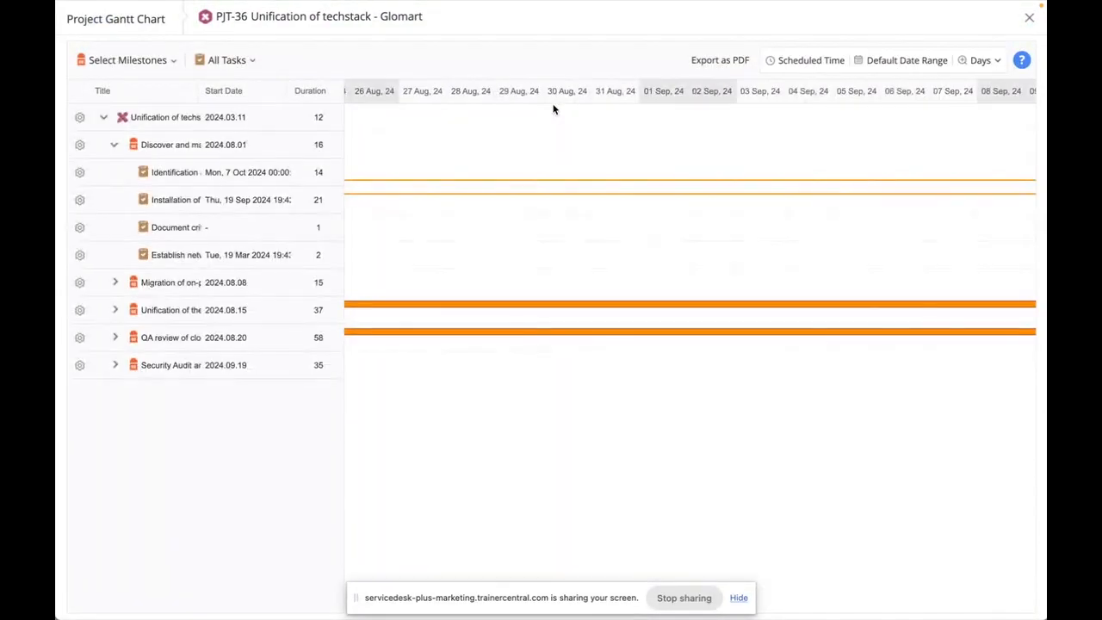
click(981, 62)
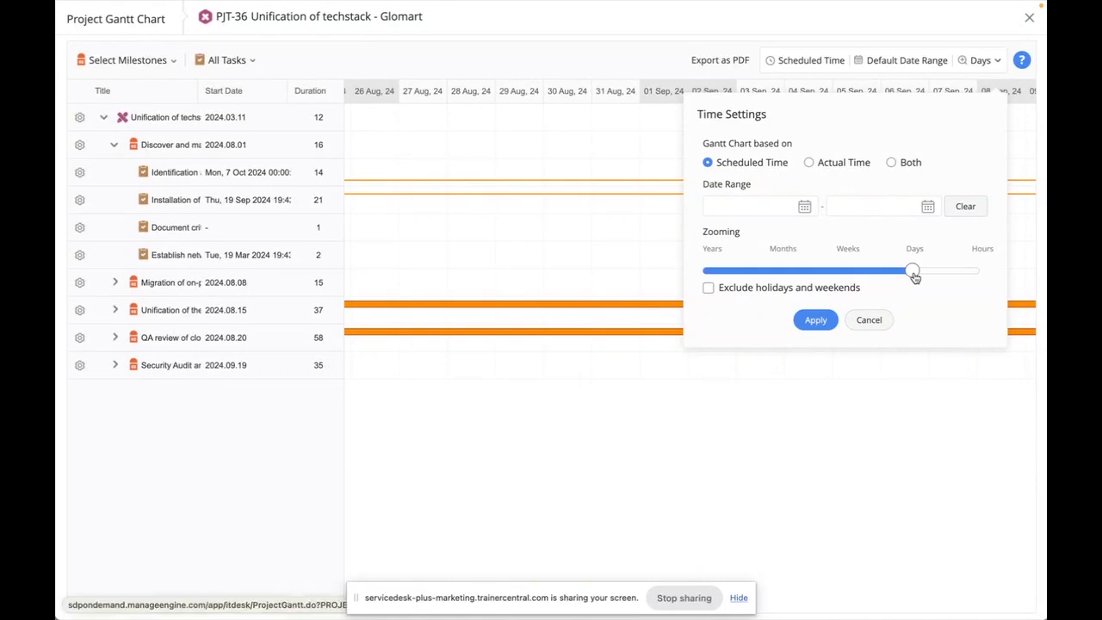
drag(914, 277, 845, 277)
click(818, 301)
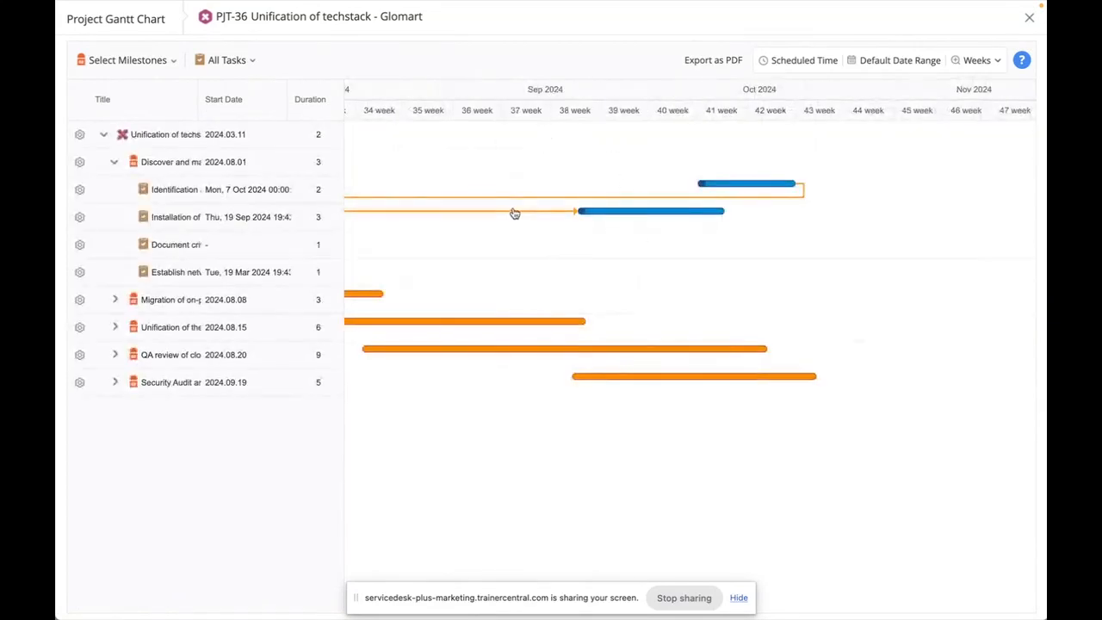
scroll(511, 246, left, 5)
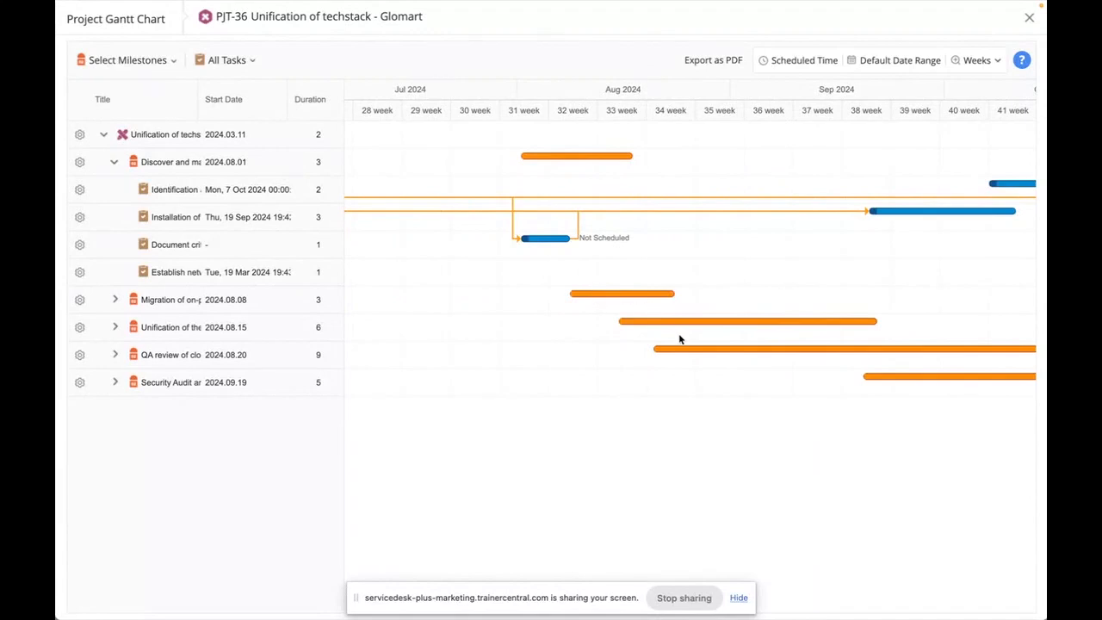
mouse_move(572, 297)
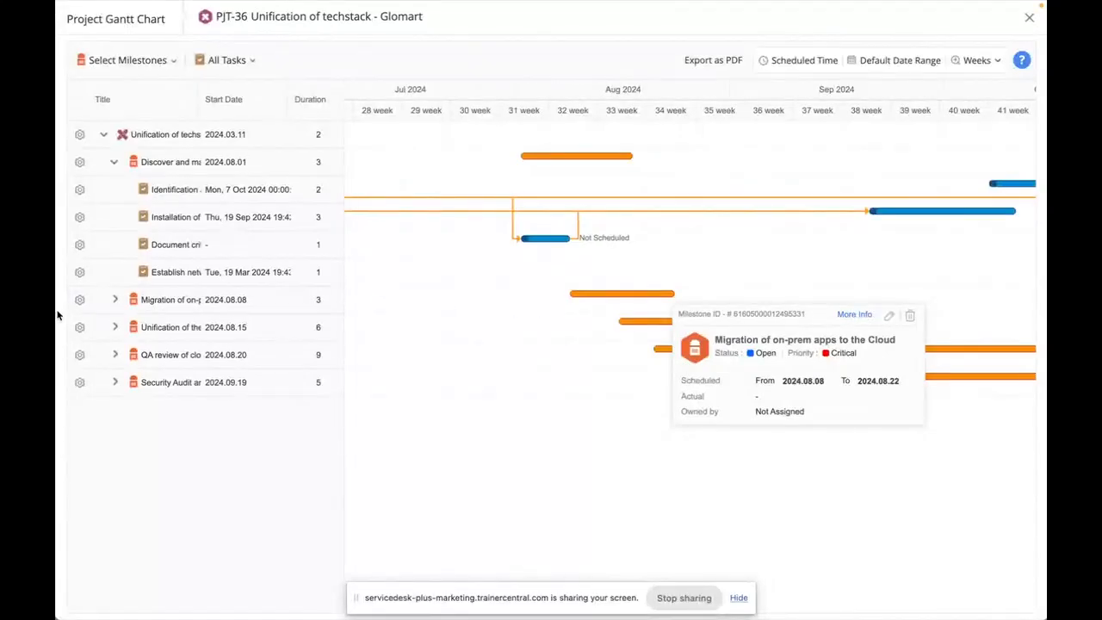
- Expand the "Migration of on-prem apps to the Cloud" milestone and examine the details of its "Optimization path and cost modeling" task
click(117, 297)
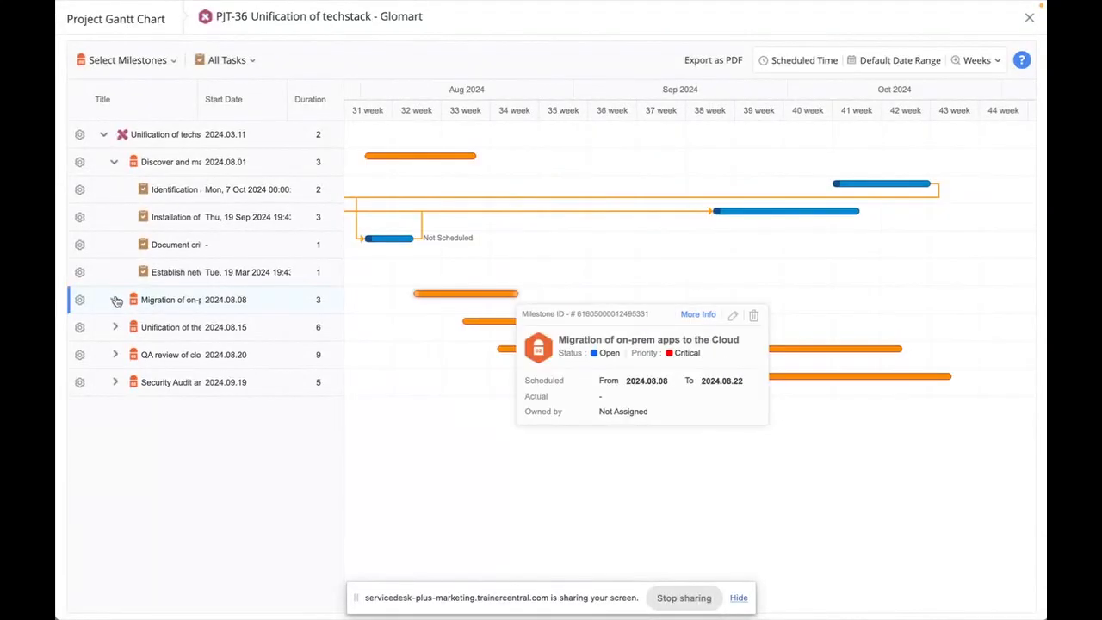
click(117, 300)
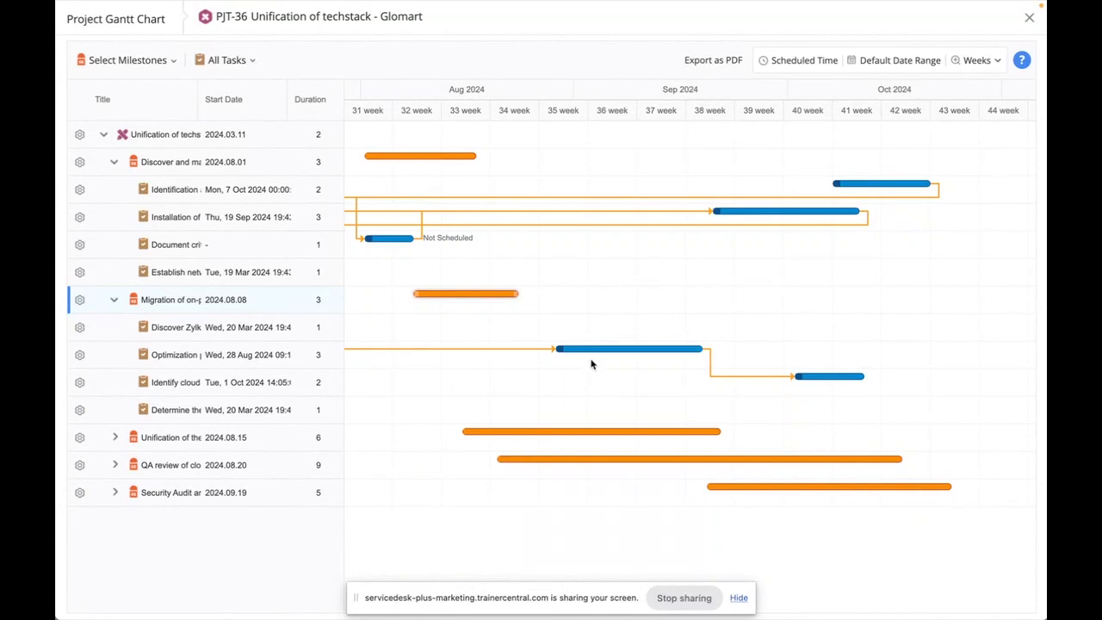
click(663, 353)
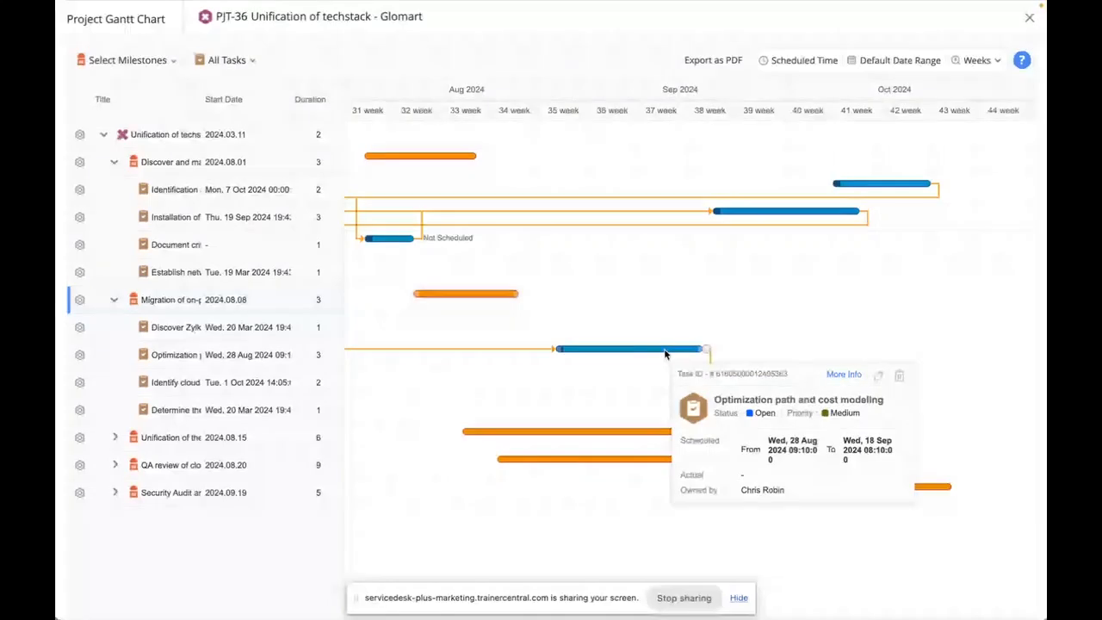
click(856, 376)
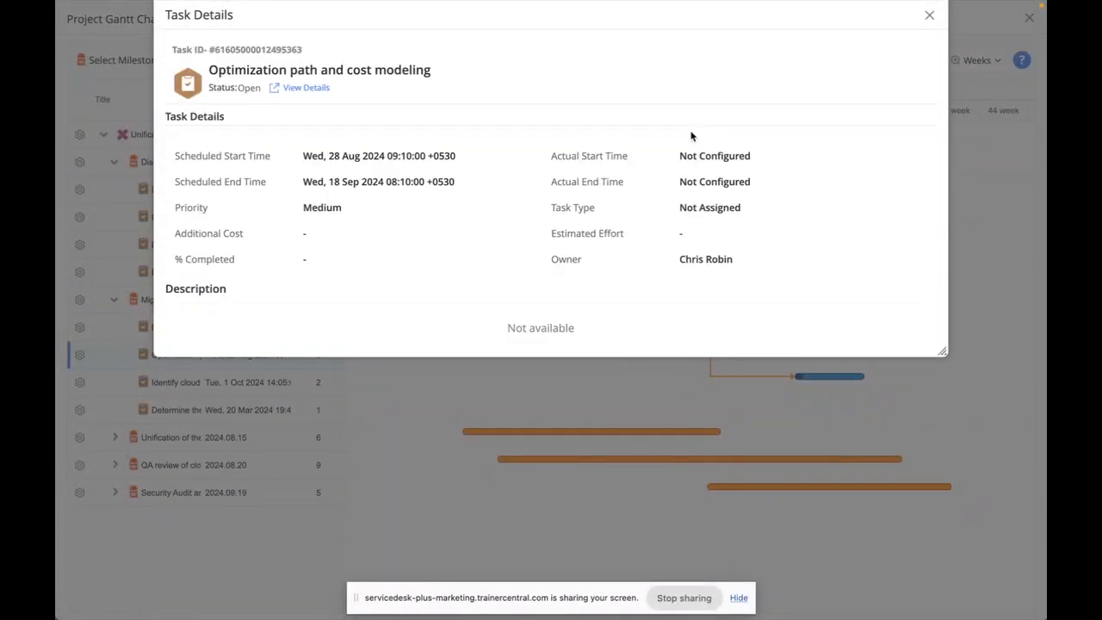
click(928, 15)
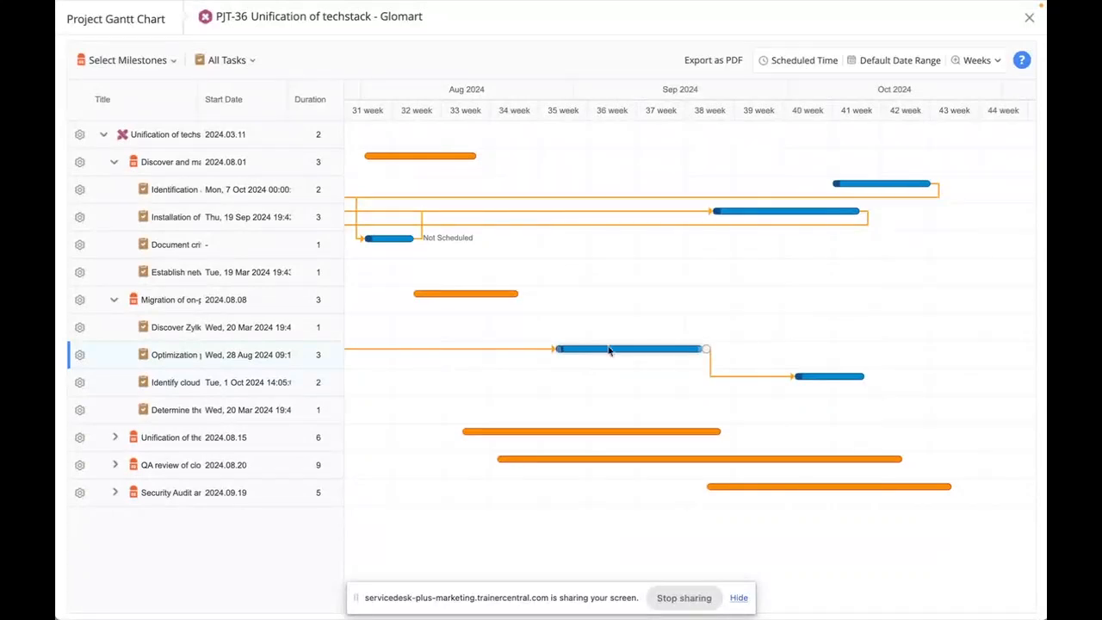
- Extend the scheduled end of the "Optimization path and cost modeling" task to 29 Sep 2024 in the Gantt chart, and close the chart
mouse_move(610, 353)
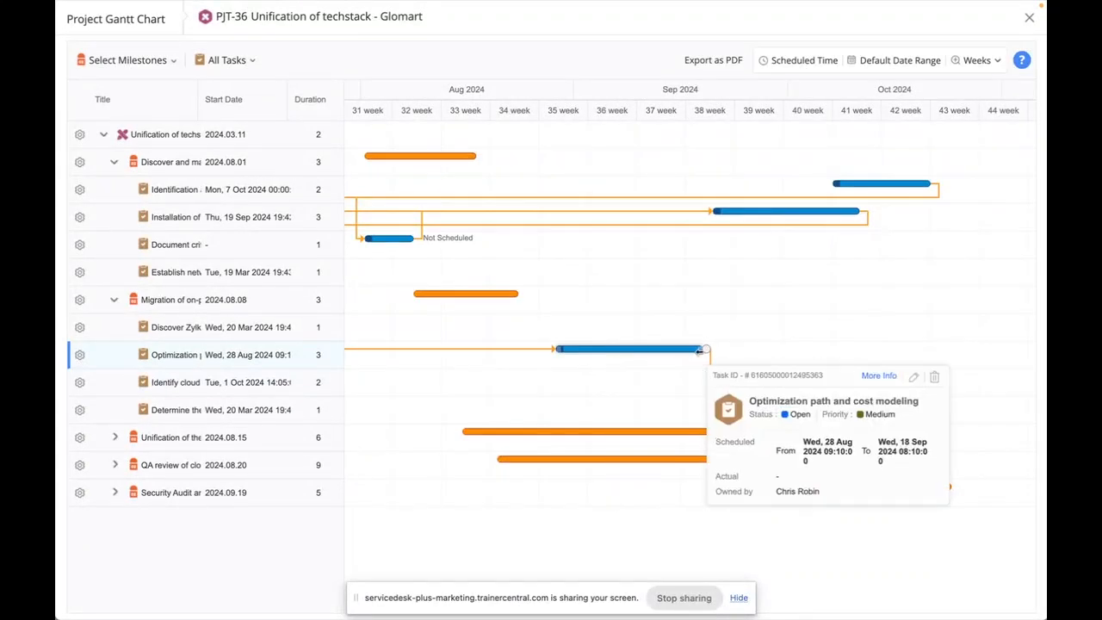
drag(704, 349, 789, 355)
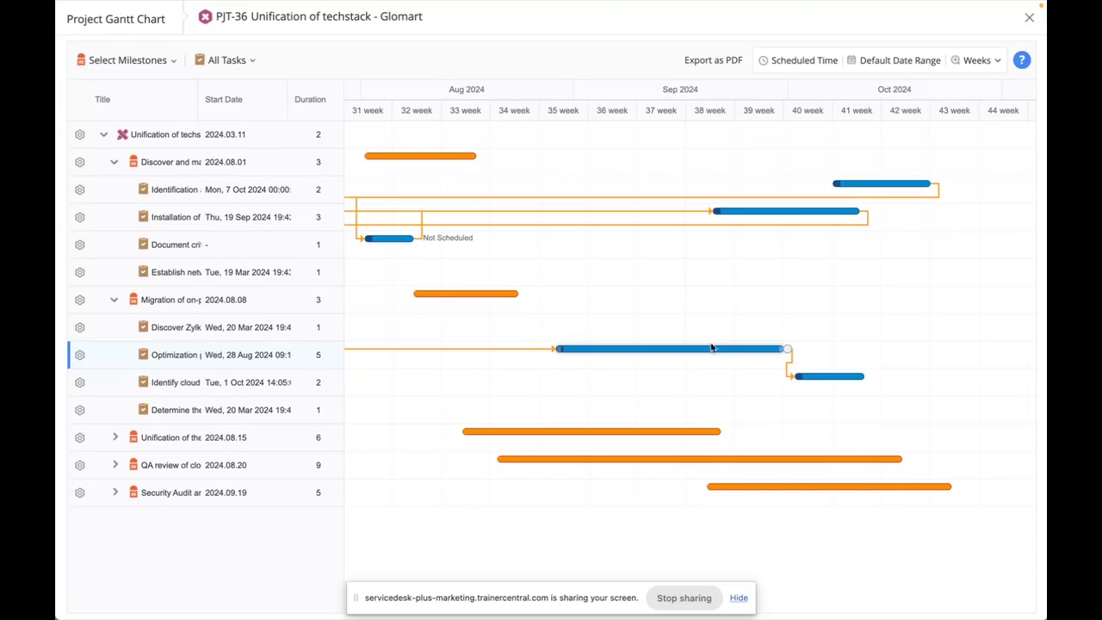
click(677, 350)
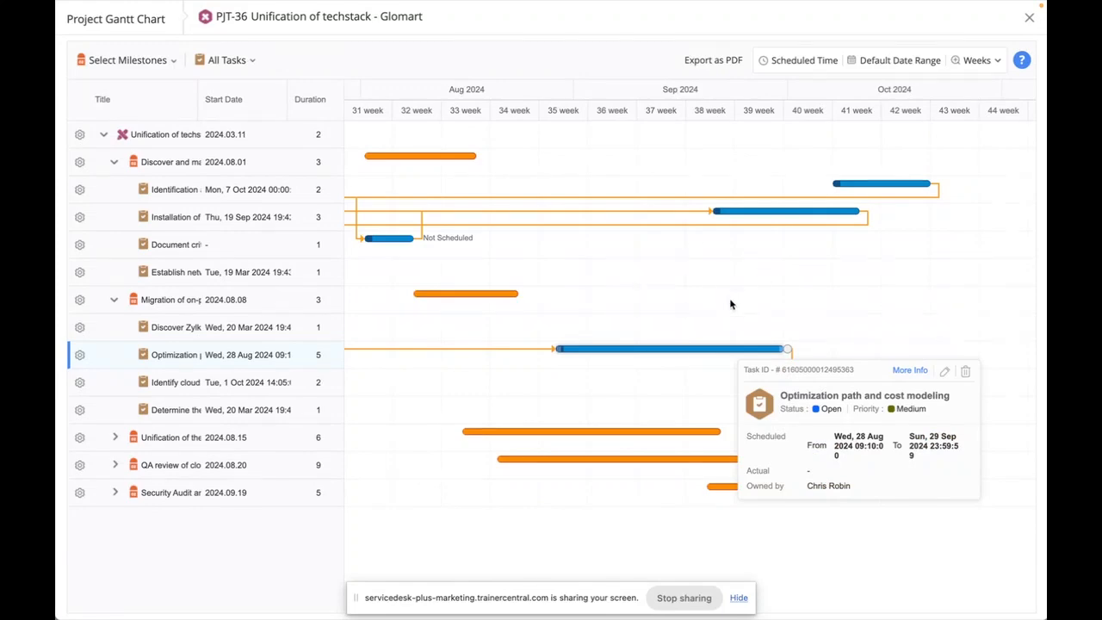
click(711, 282)
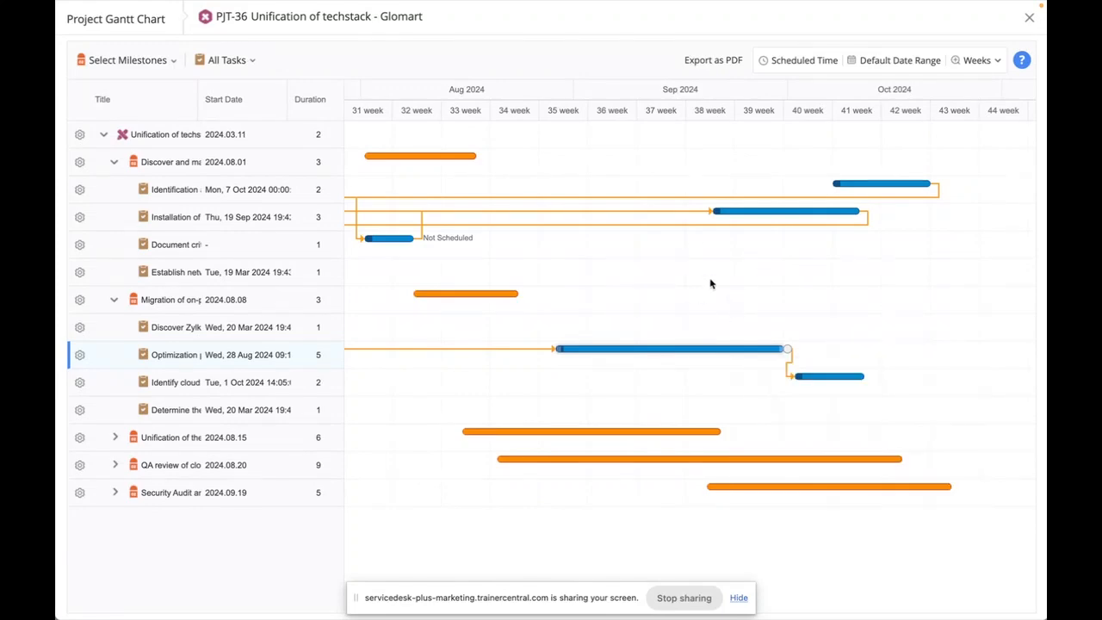
click(1028, 16)
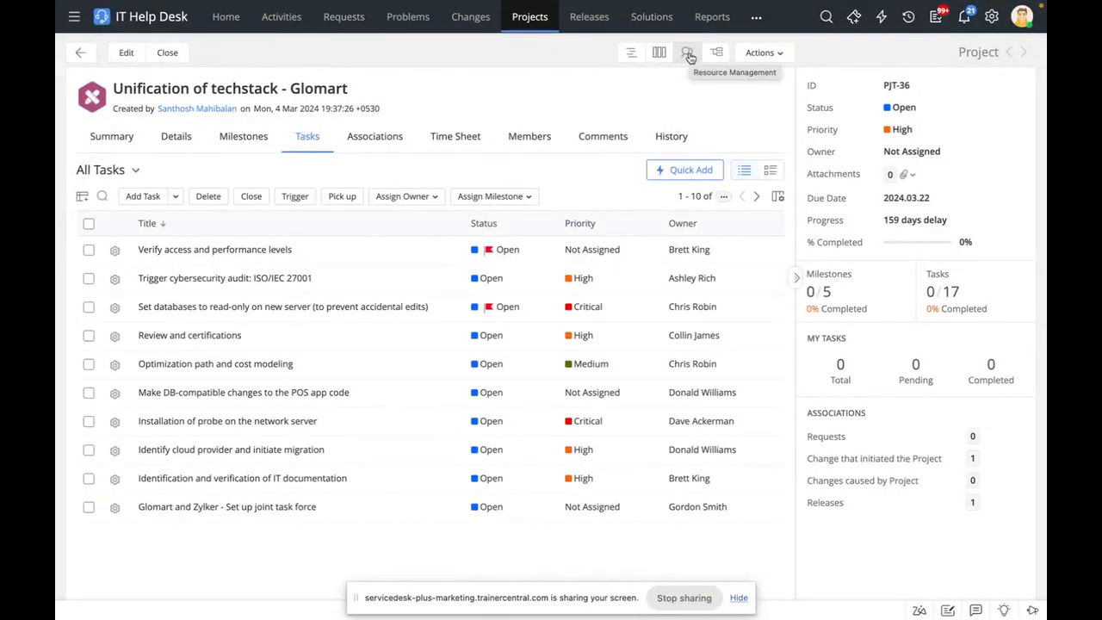
- Open the project's Resource Management view, show unassigned tasks, try the unscheduled display and inspect the technicians' workloads for 2024.08.28
click(688, 55)
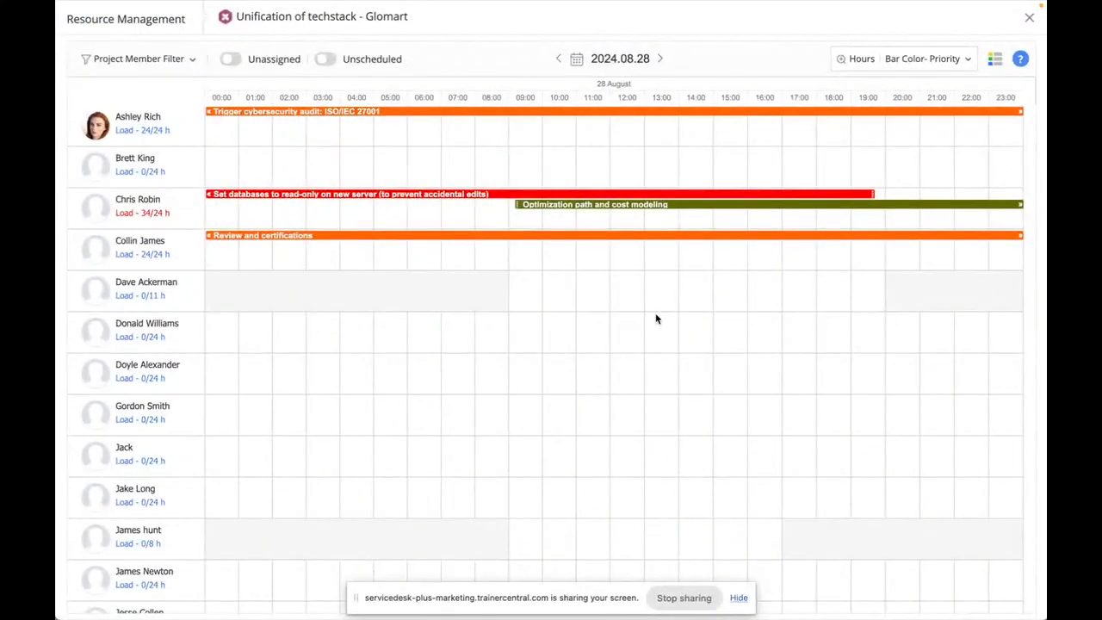
mouse_move(421, 239)
mouse_move(310, 242)
click(236, 62)
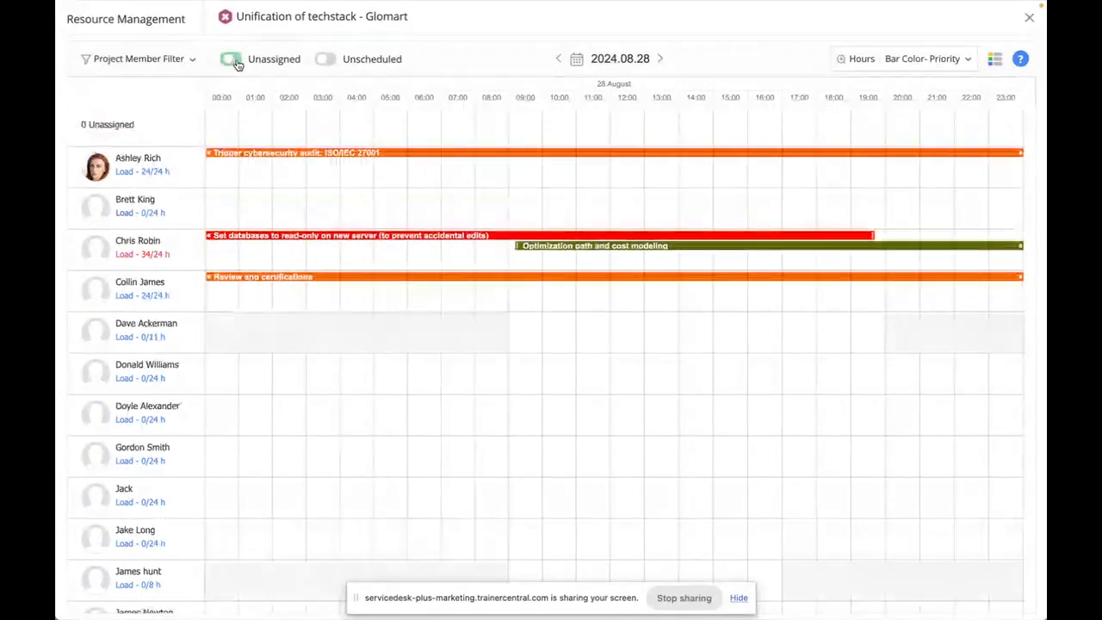
click(327, 62)
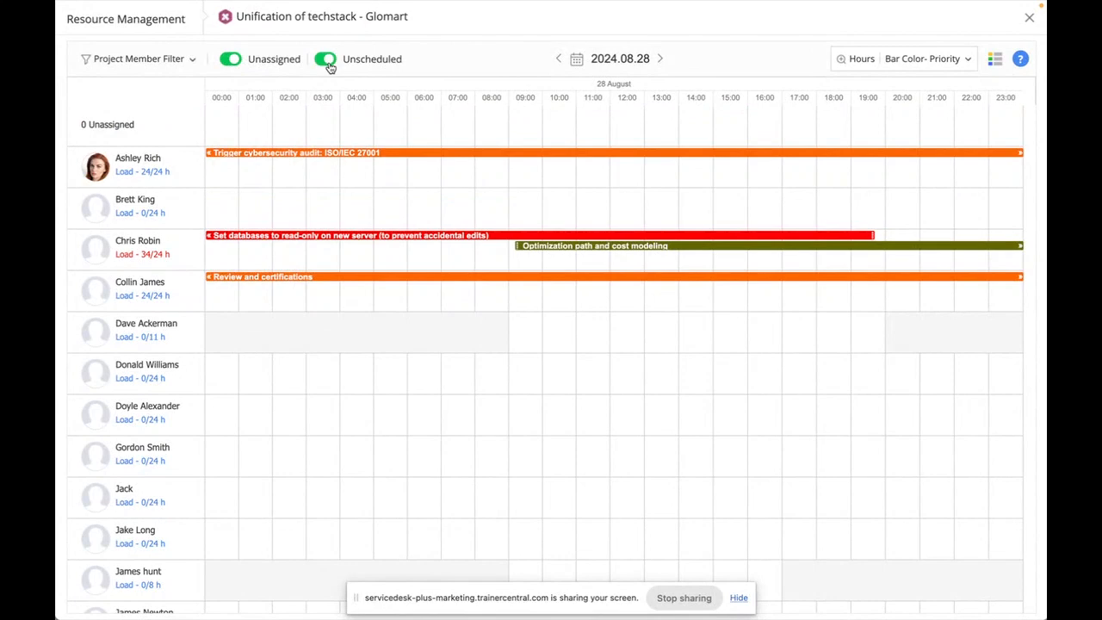
click(327, 61)
mouse_move(423, 279)
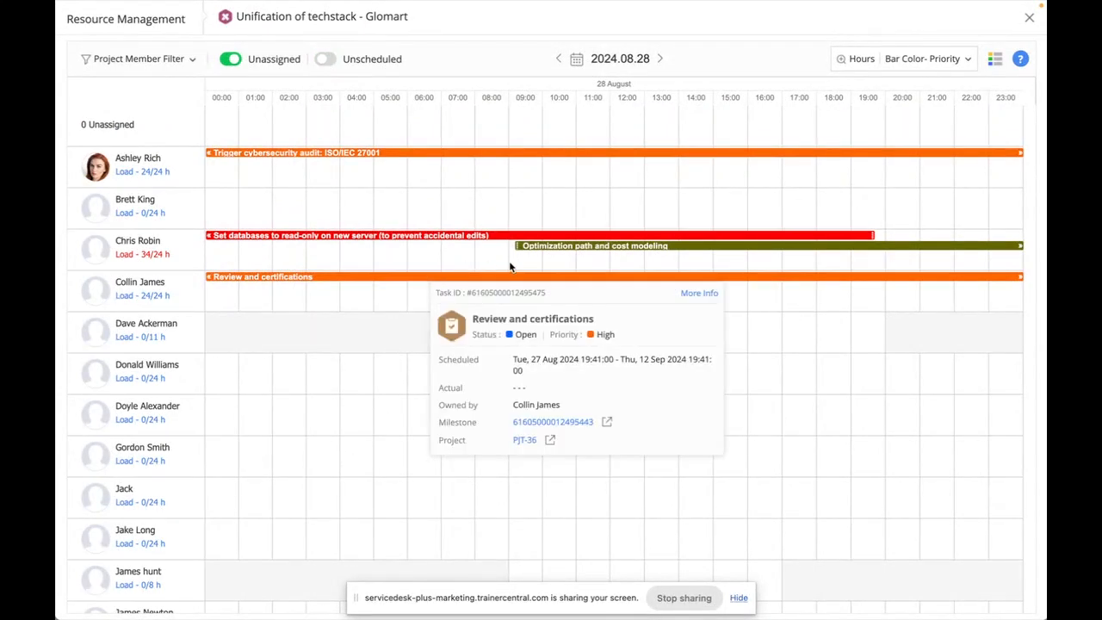
mouse_move(148, 260)
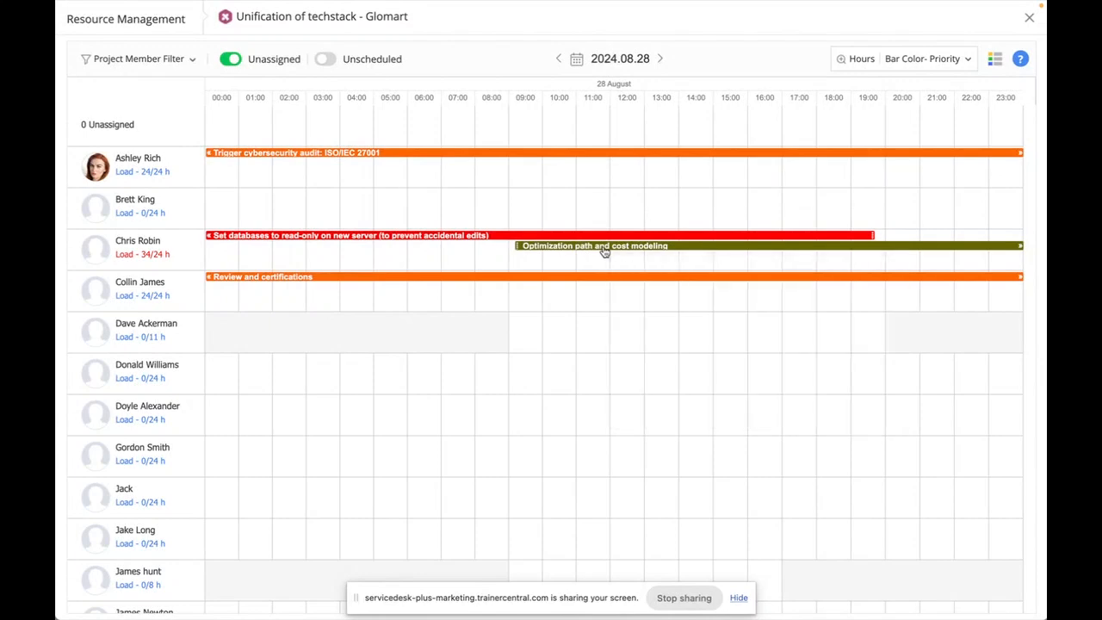
- Reassign "Optimization path and cost modeling" from its overloaded owner to a technician without load, save the shifted schedule and close the resource view
drag(605, 252, 321, 370)
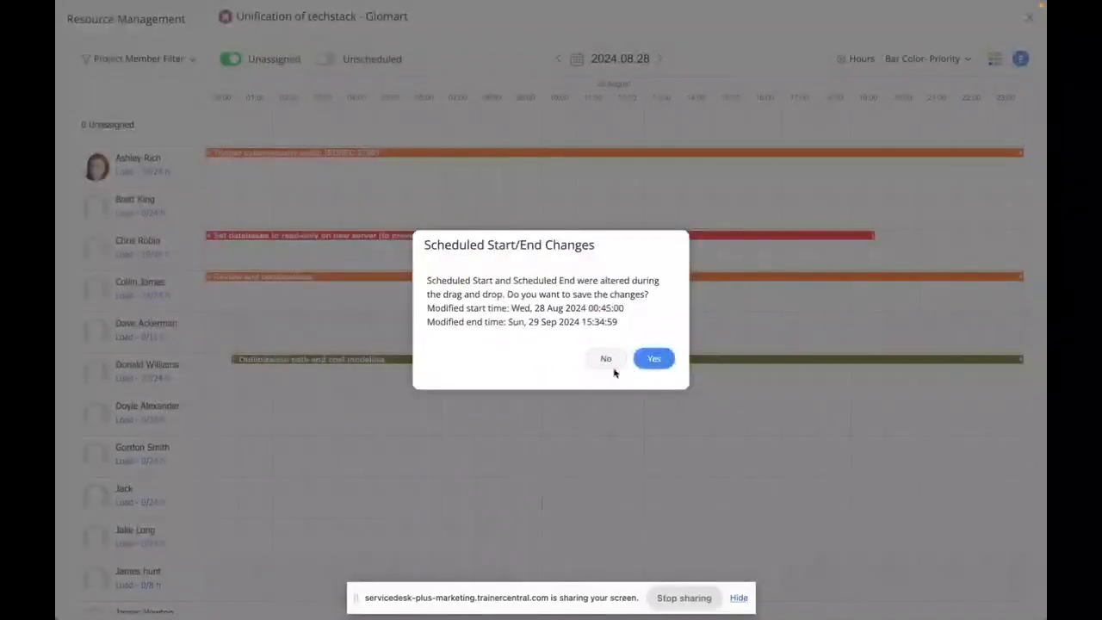
click(651, 356)
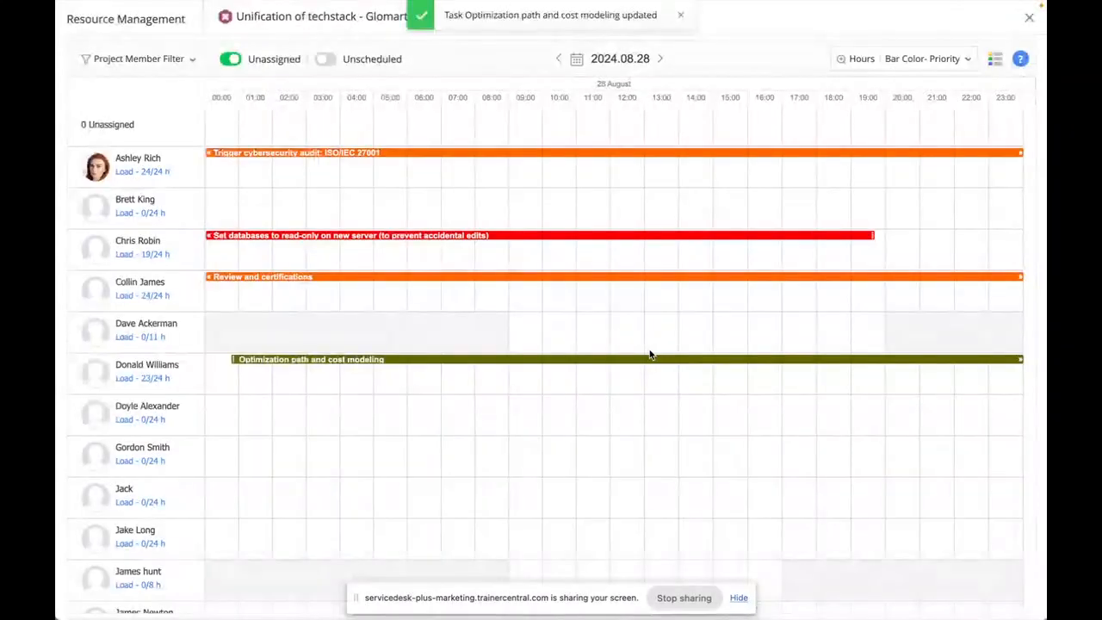
click(1031, 18)
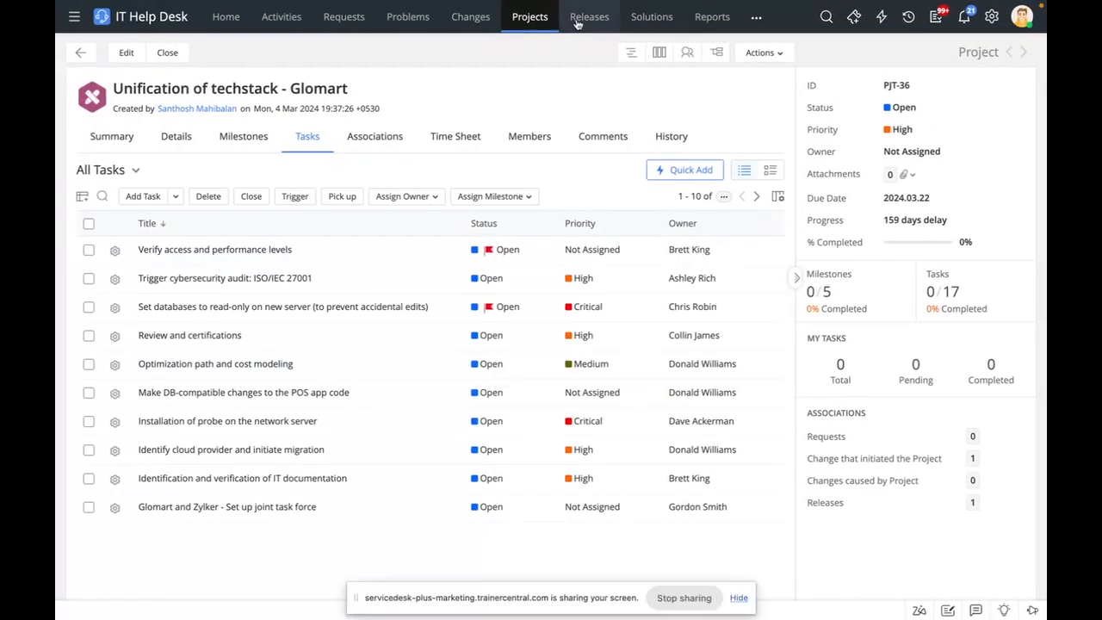
- Return to the database migration change and set its Implementation stage status to Completed with the status comment "Completed"
click(471, 18)
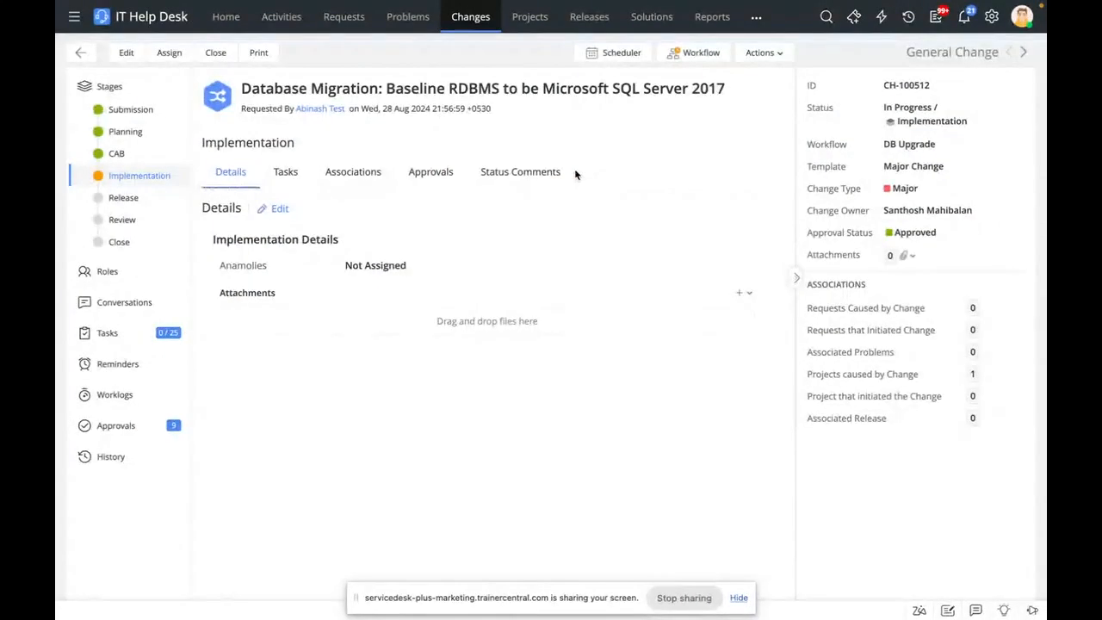
click(971, 122)
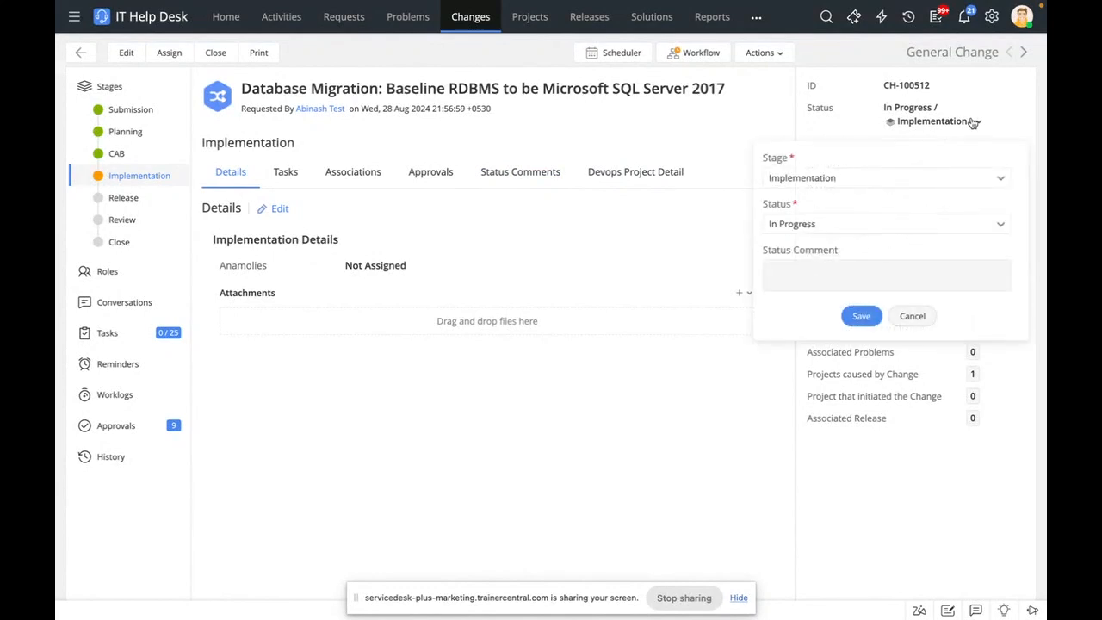
click(930, 226)
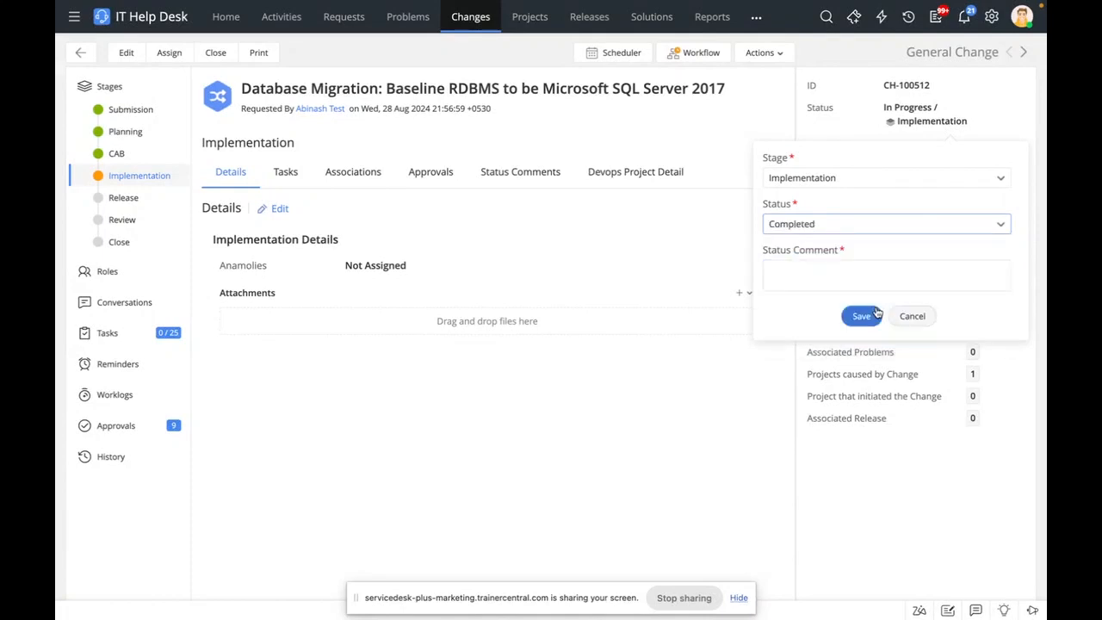
click(870, 282)
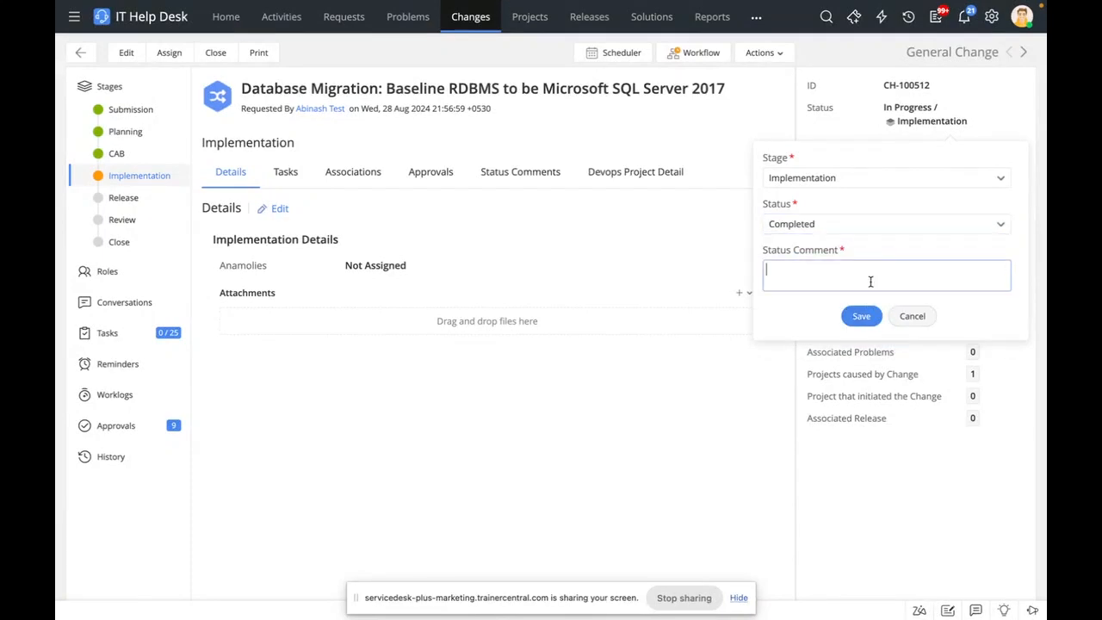
text(Completed)
click(862, 317)
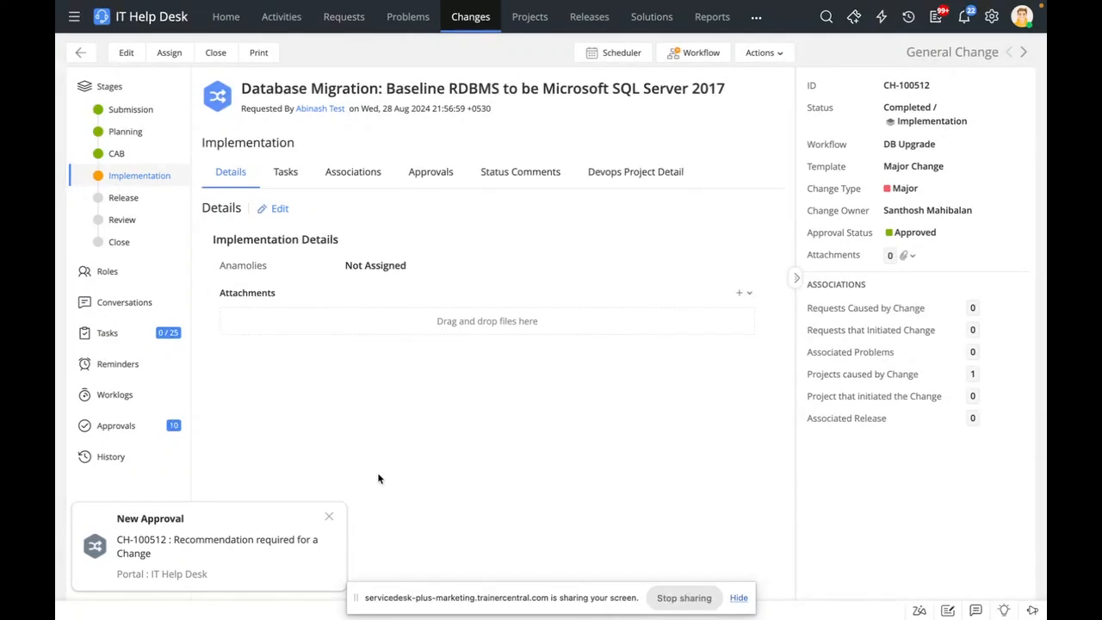
- Check the change's workflow execution status and approve its pending "Pre-release approval"
mouse_move(647, 135)
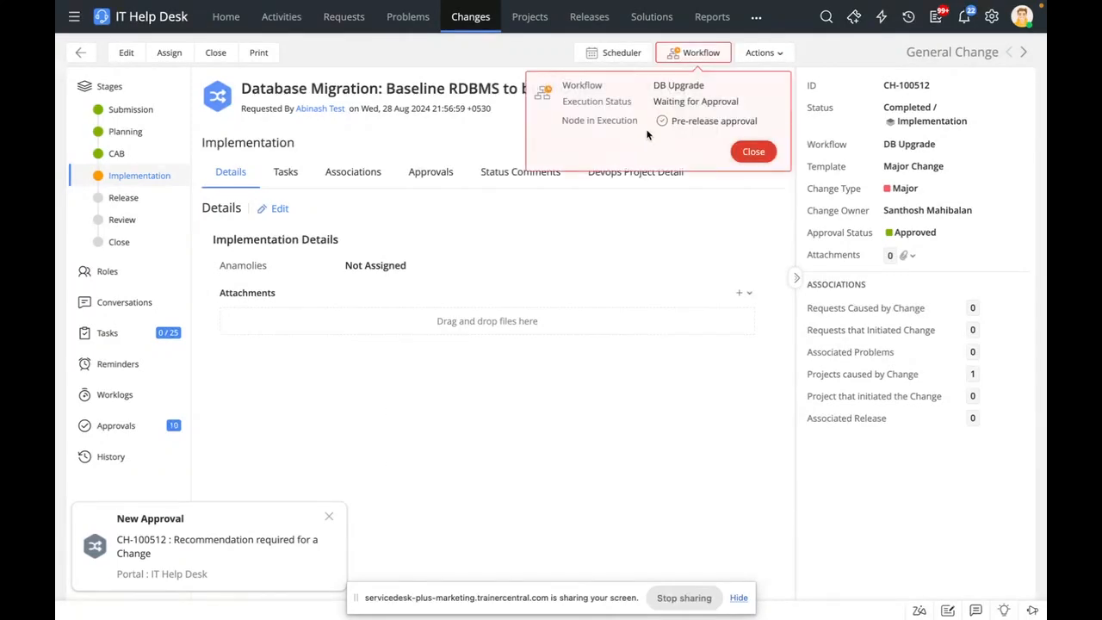
click(447, 181)
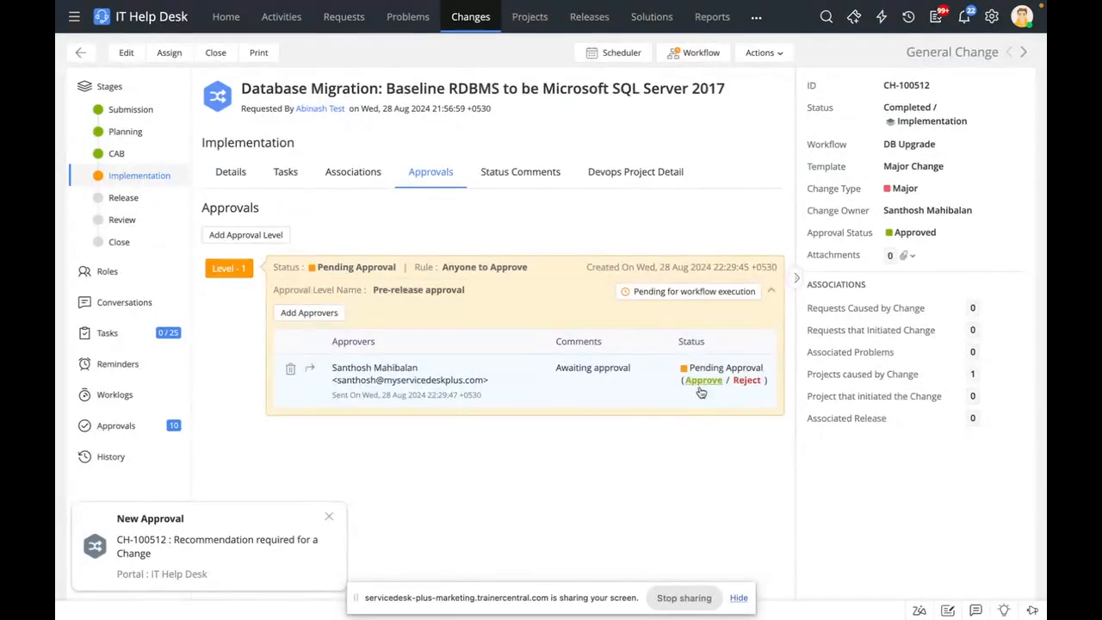
click(702, 380)
click(527, 140)
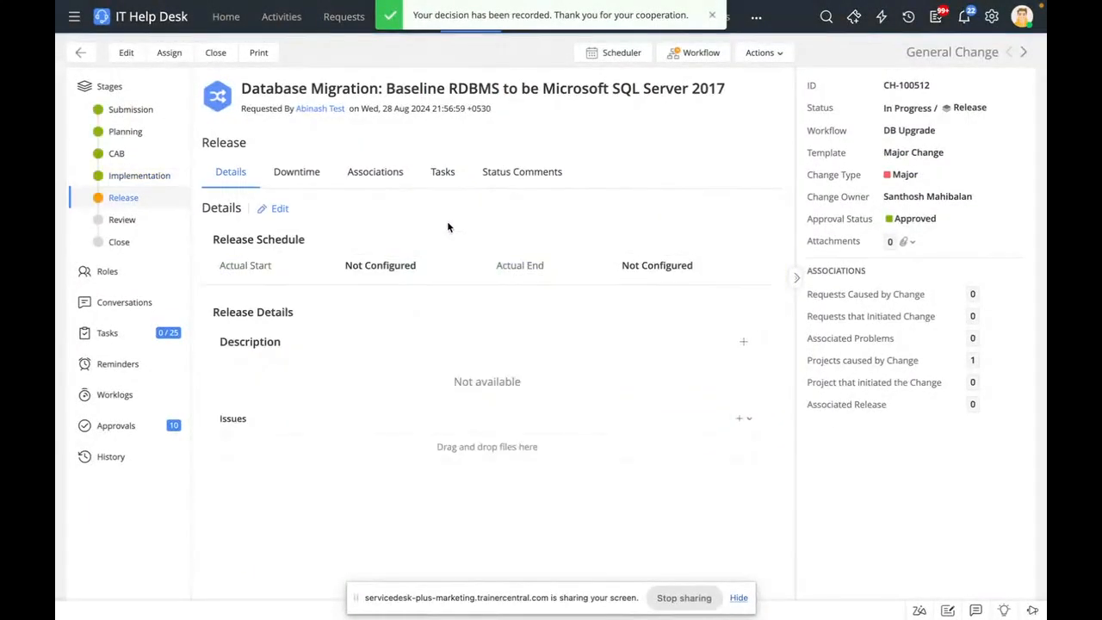
- Attach the existing release RL-54 to the change in its Release stage associations
click(370, 176)
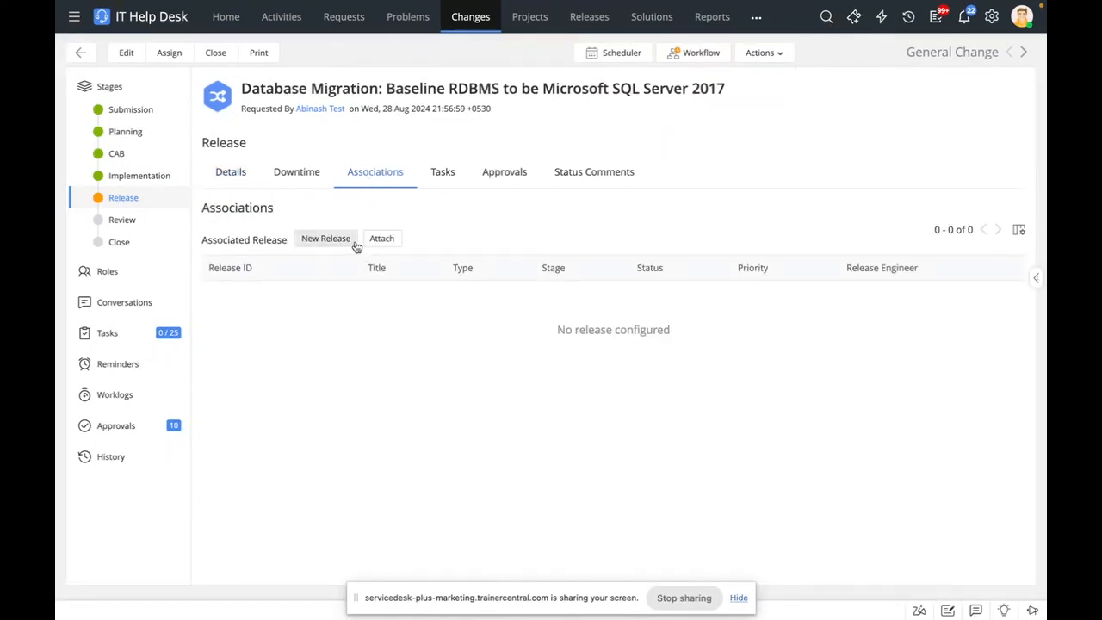
click(381, 238)
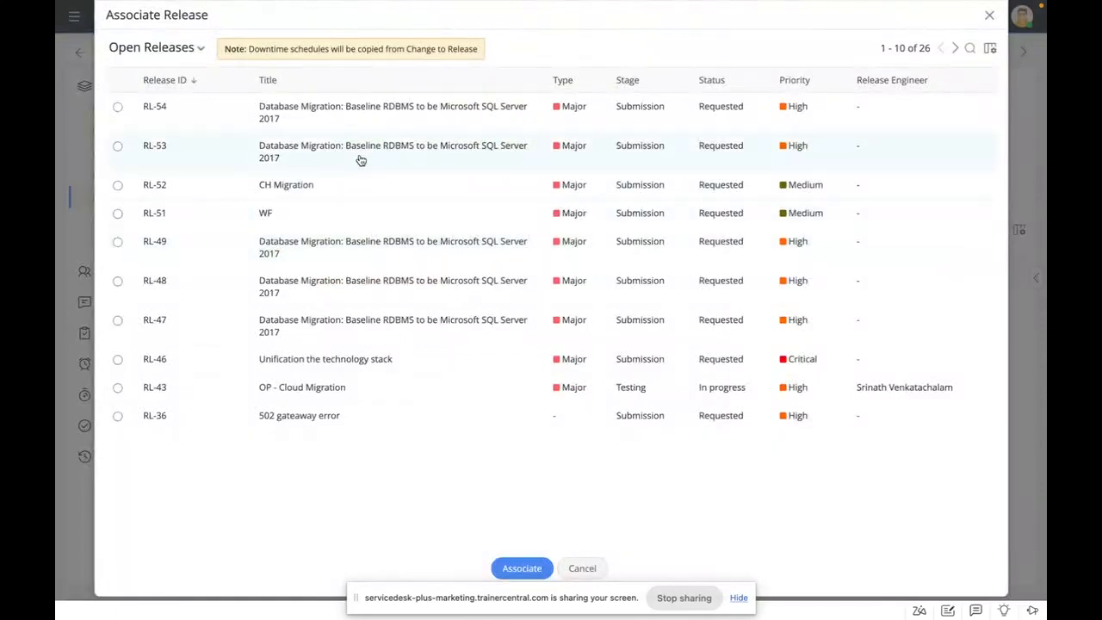
click(117, 106)
click(512, 568)
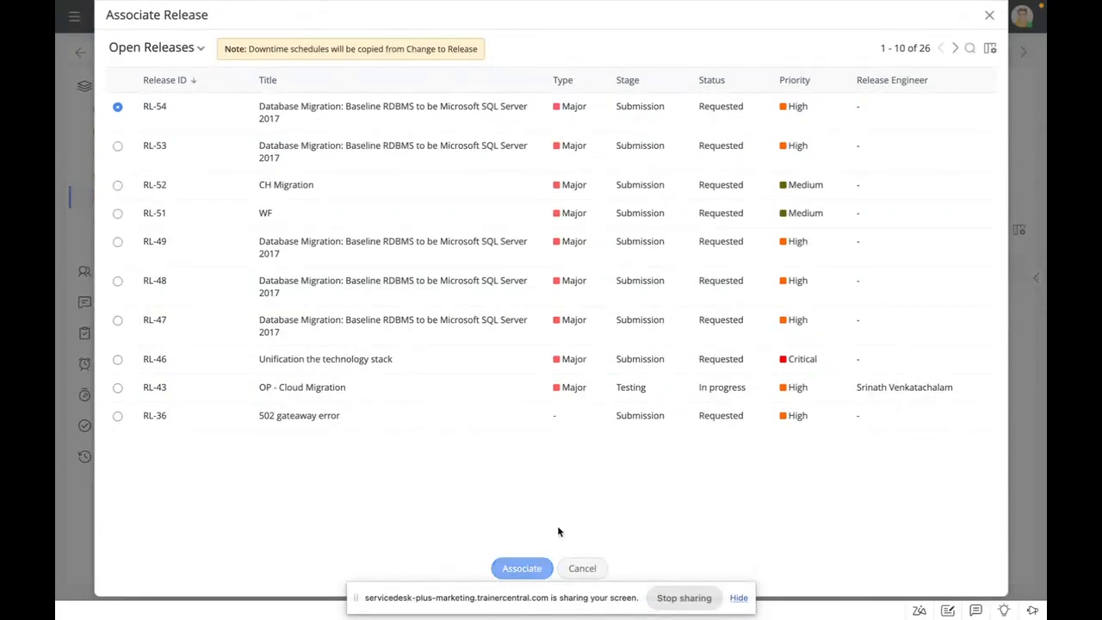
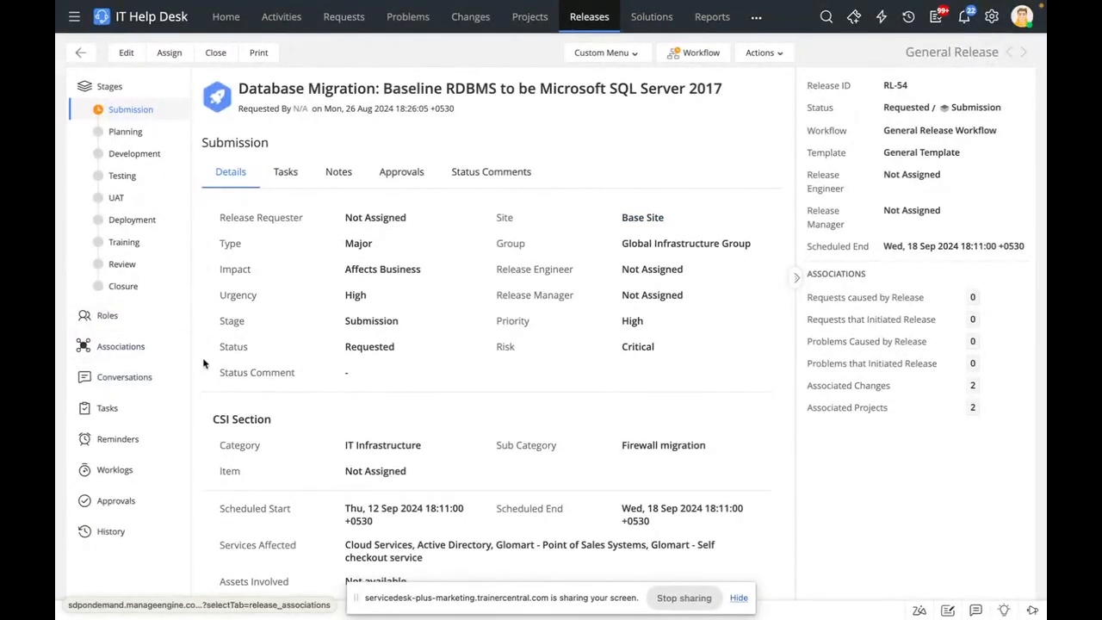
- Review the project types, statuses and roles in the Project Management customization settings, and open a new project role form
click(992, 17)
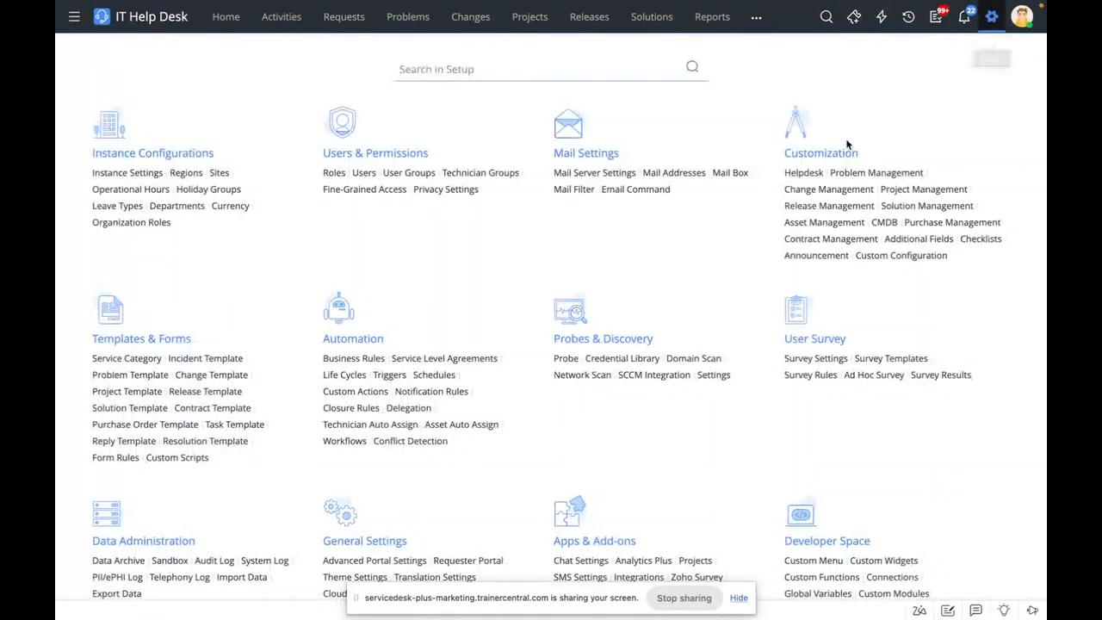
click(915, 191)
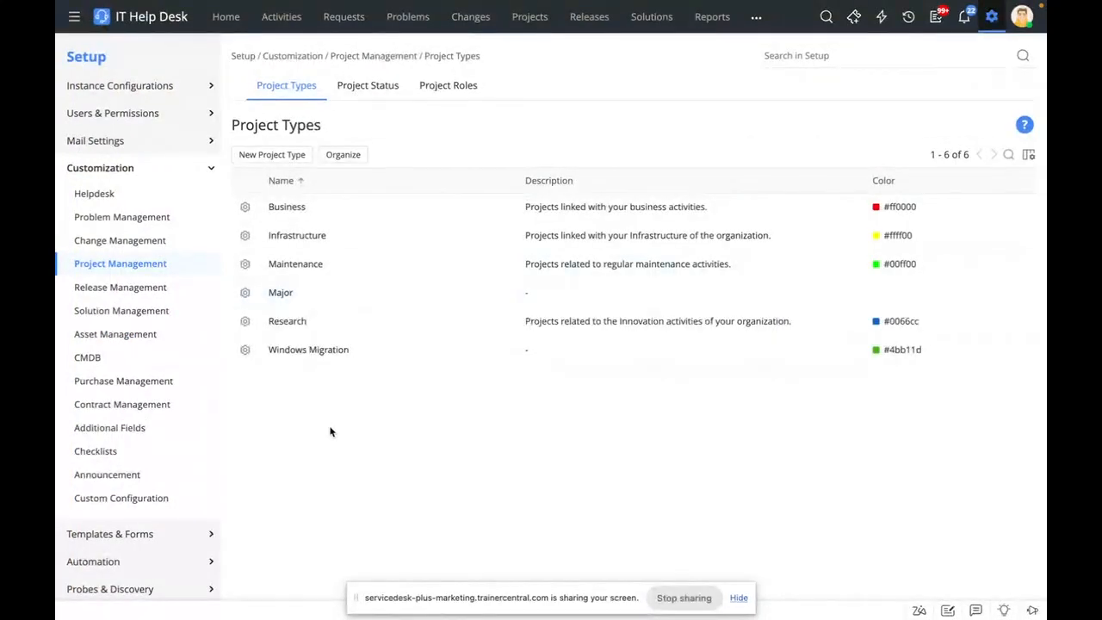
click(361, 95)
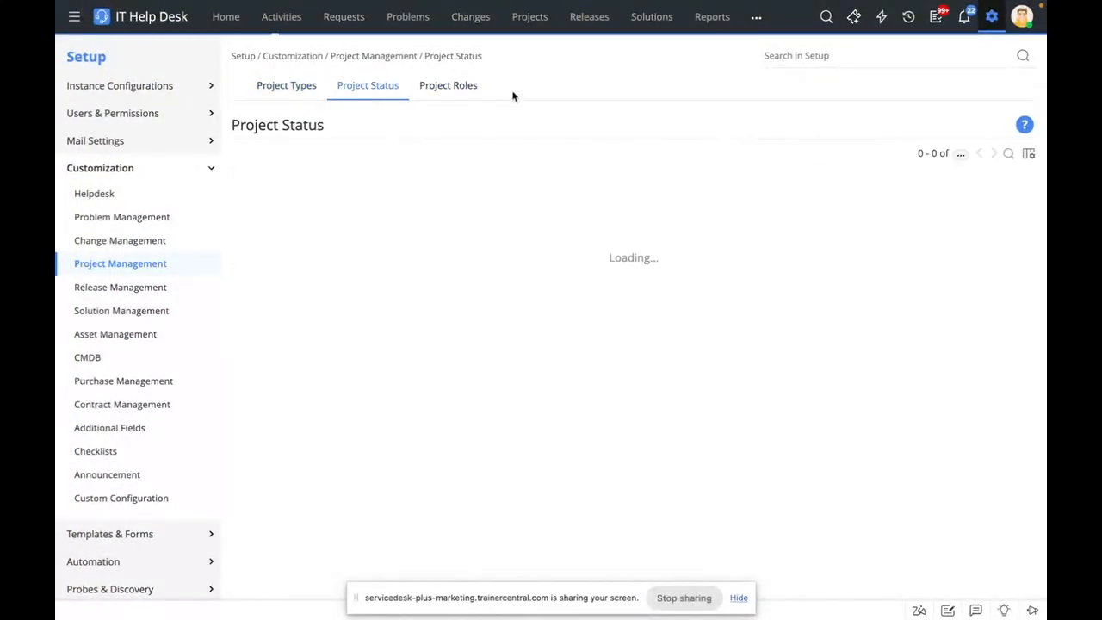
click(458, 89)
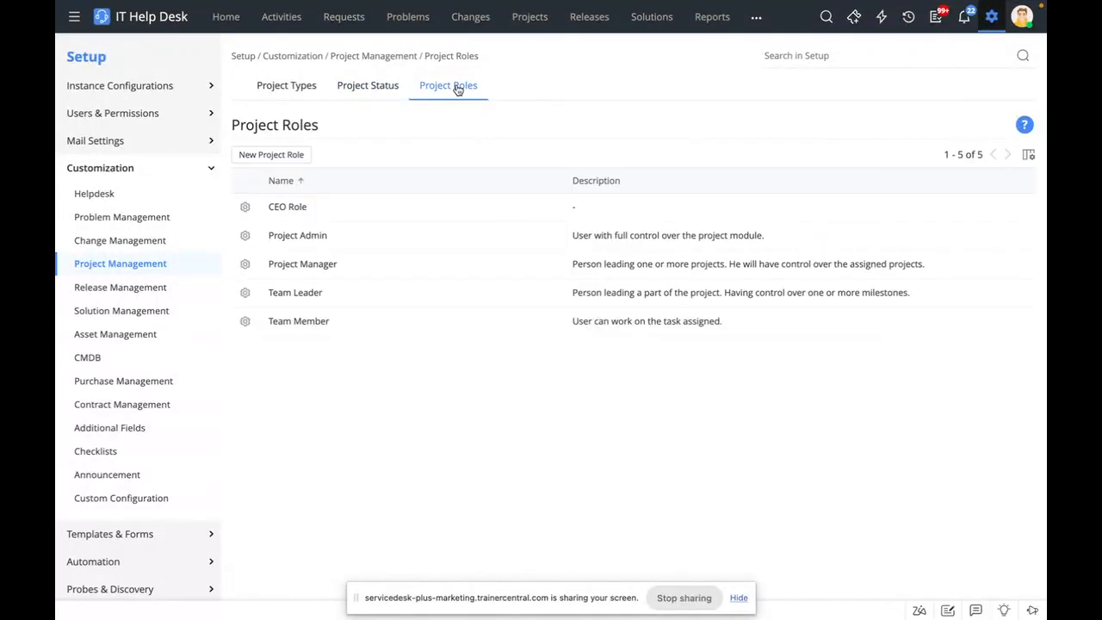
click(301, 155)
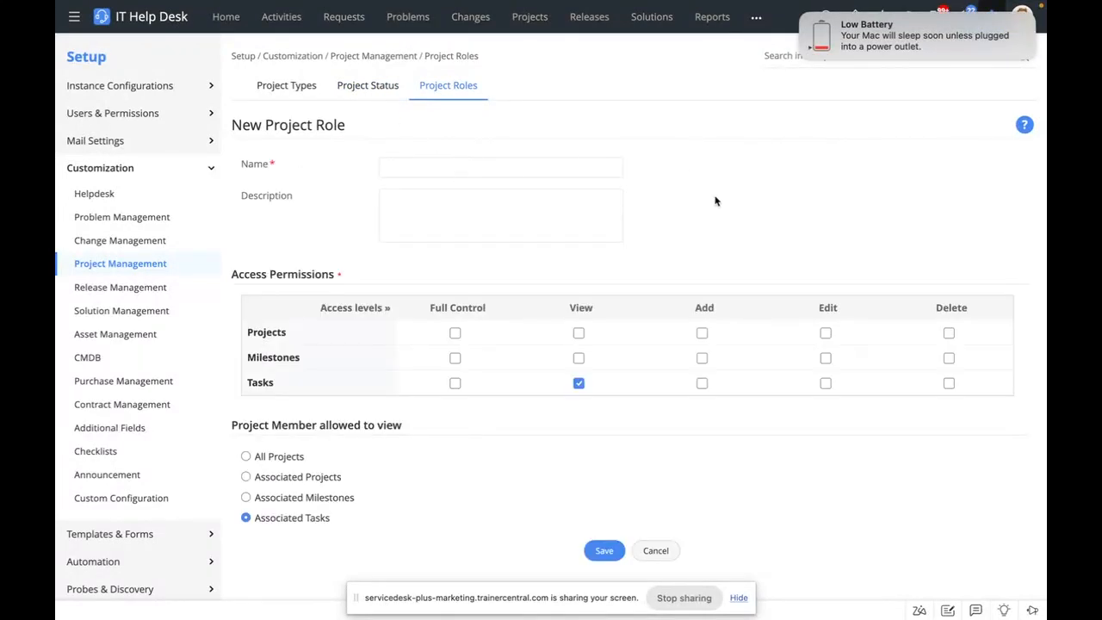
- Review the stages, statuses and roles in the Release Management customization settings, and open a new release role form
mouse_move(793, 9)
click(799, 12)
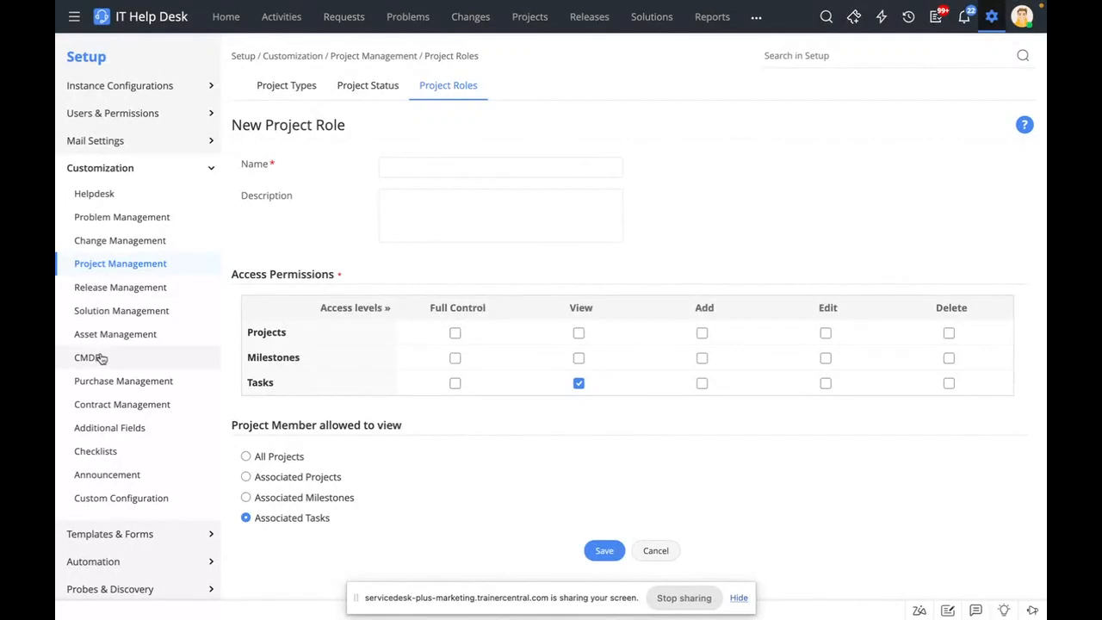
click(144, 292)
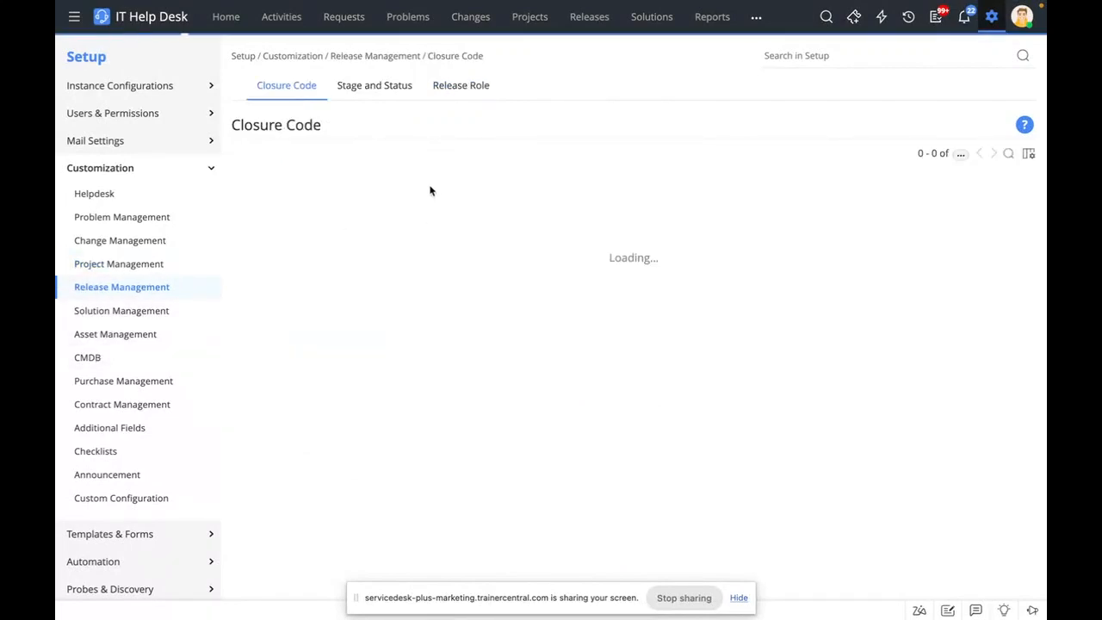
click(397, 91)
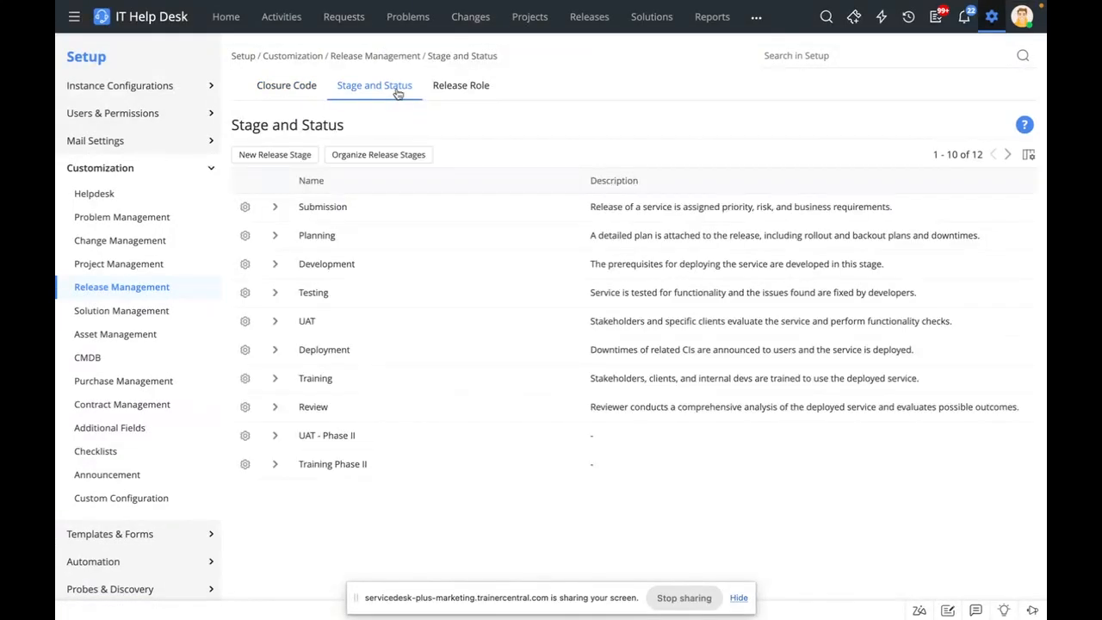
click(456, 90)
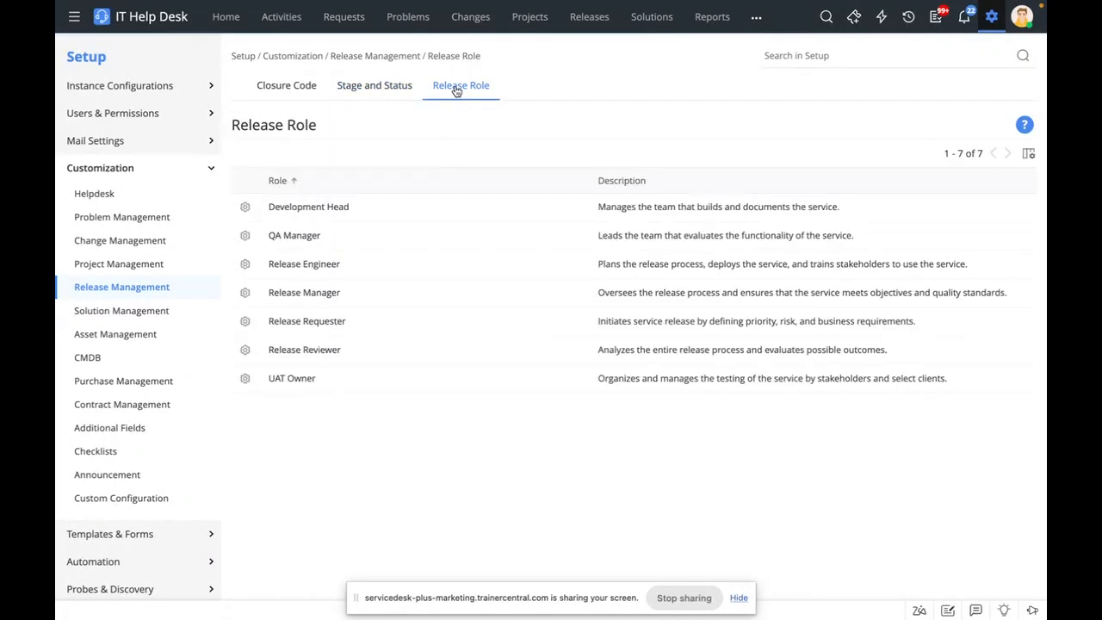
click(299, 161)
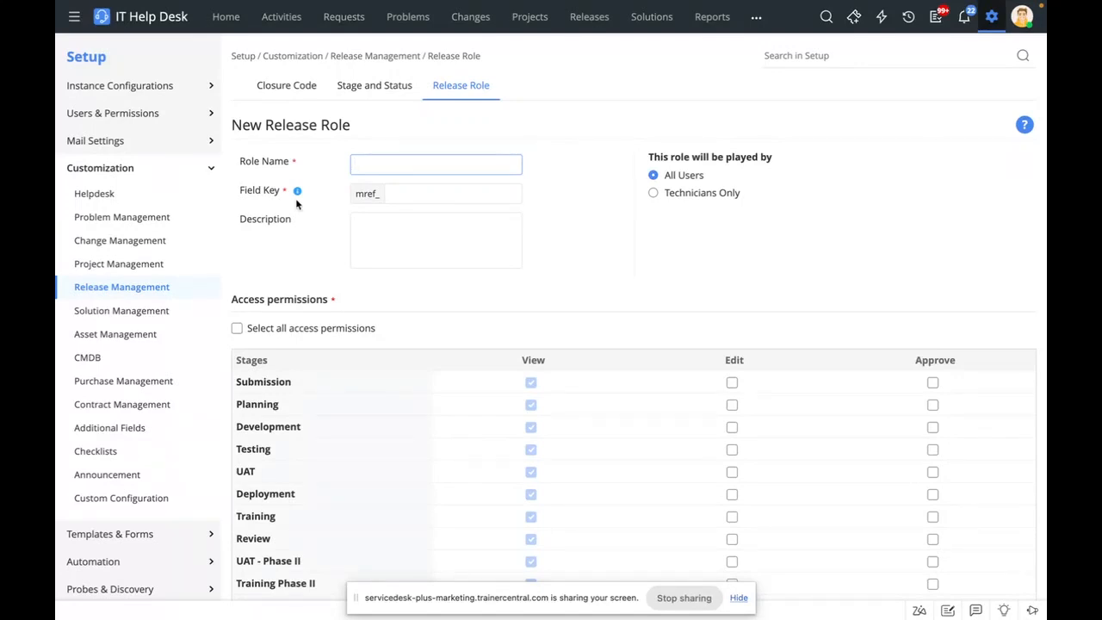
- Start a new project template from the Templates & Forms settings and examine its new field types and form sections
click(205, 176)
click(197, 197)
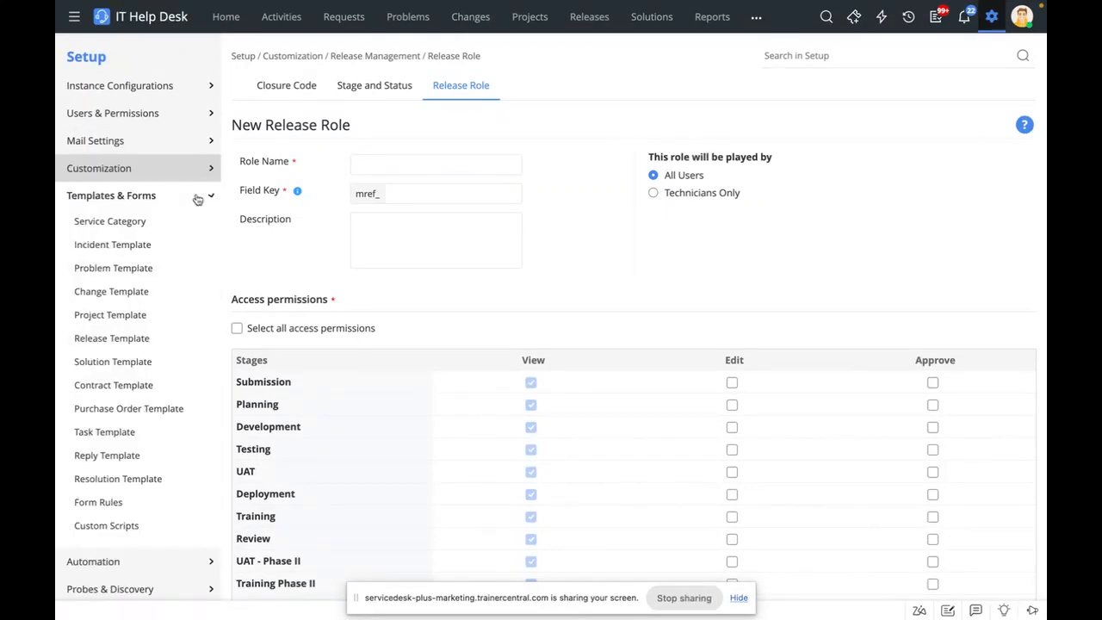
click(163, 316)
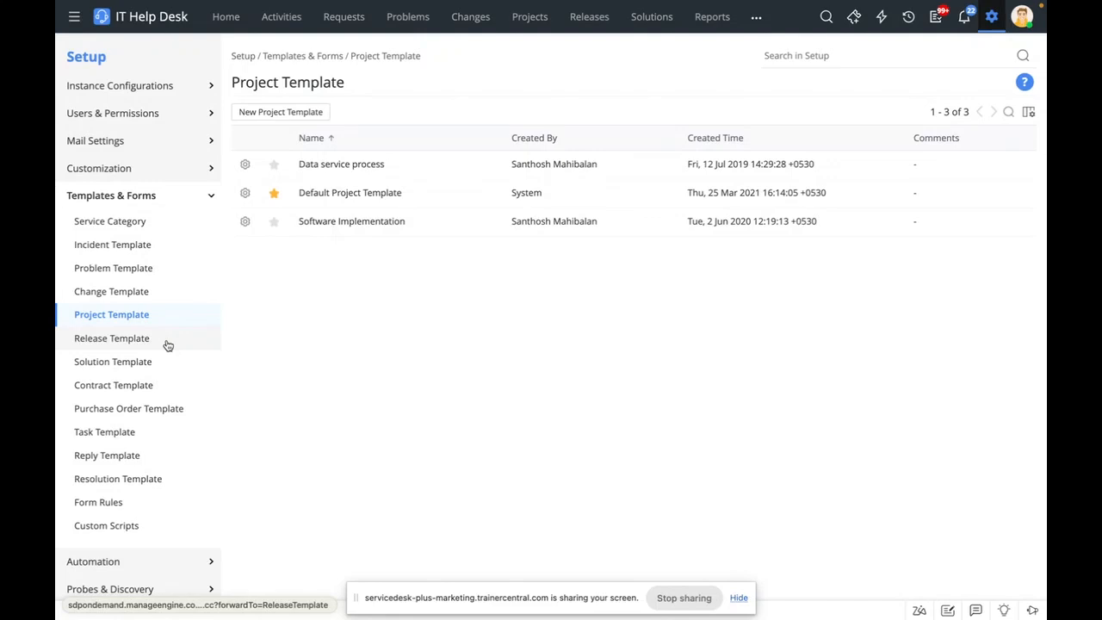
click(293, 110)
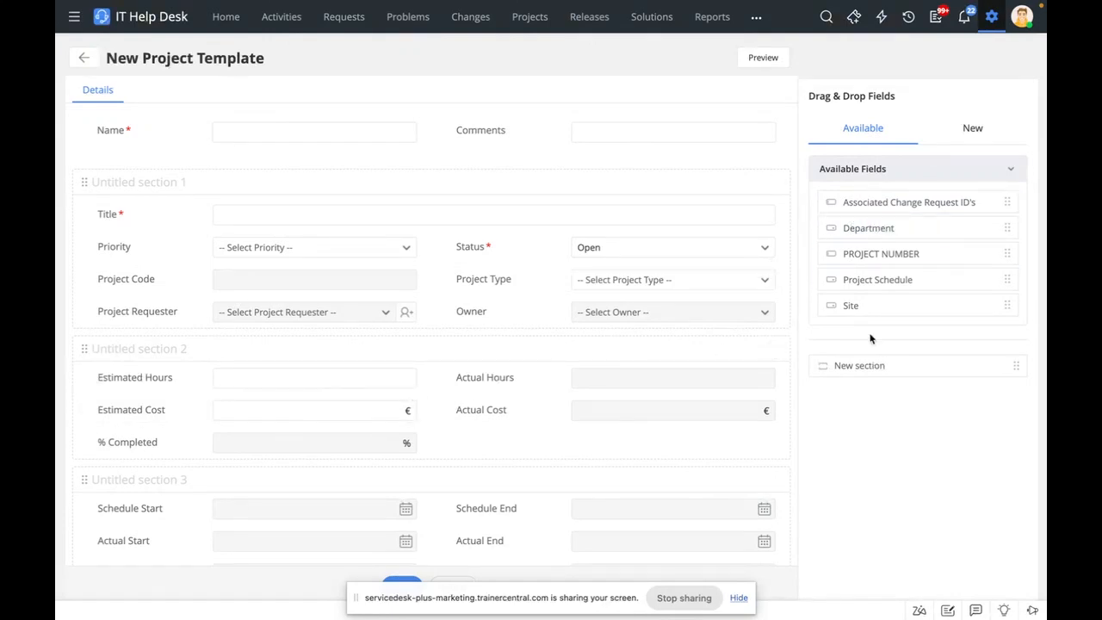
click(989, 130)
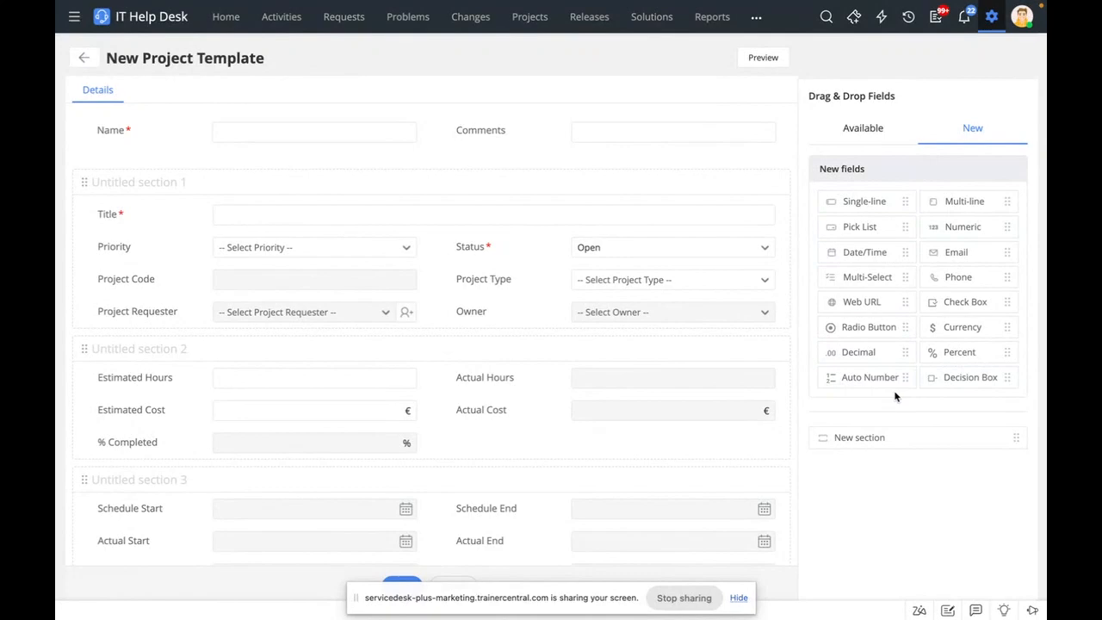
scroll(634, 391, down, 2)
scroll(634, 388, up, 2)
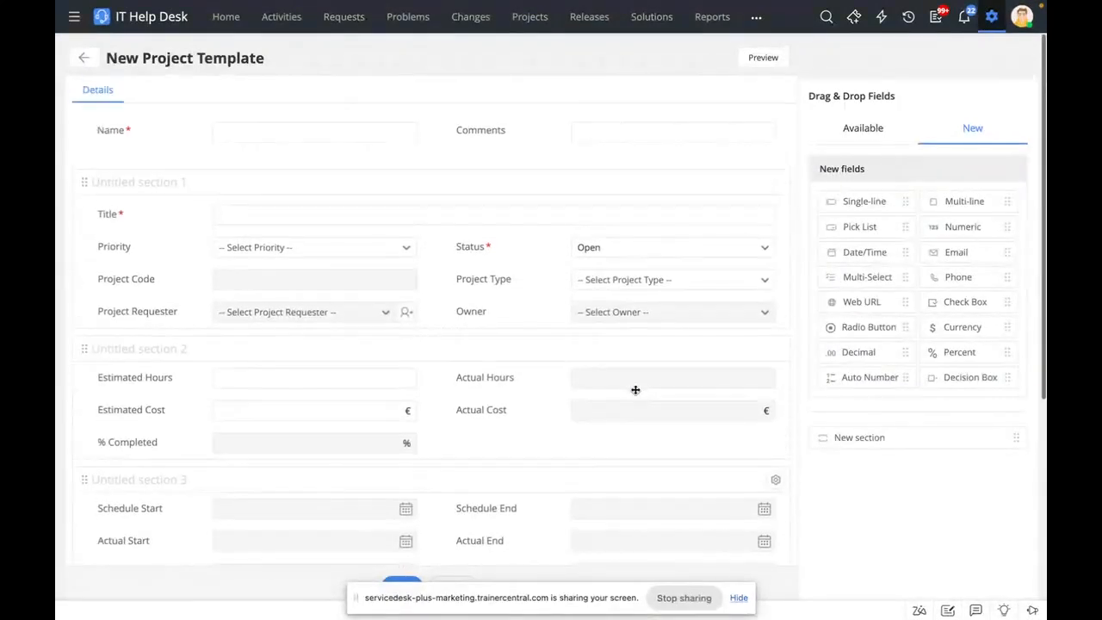
scroll(368, 153, down, 3)
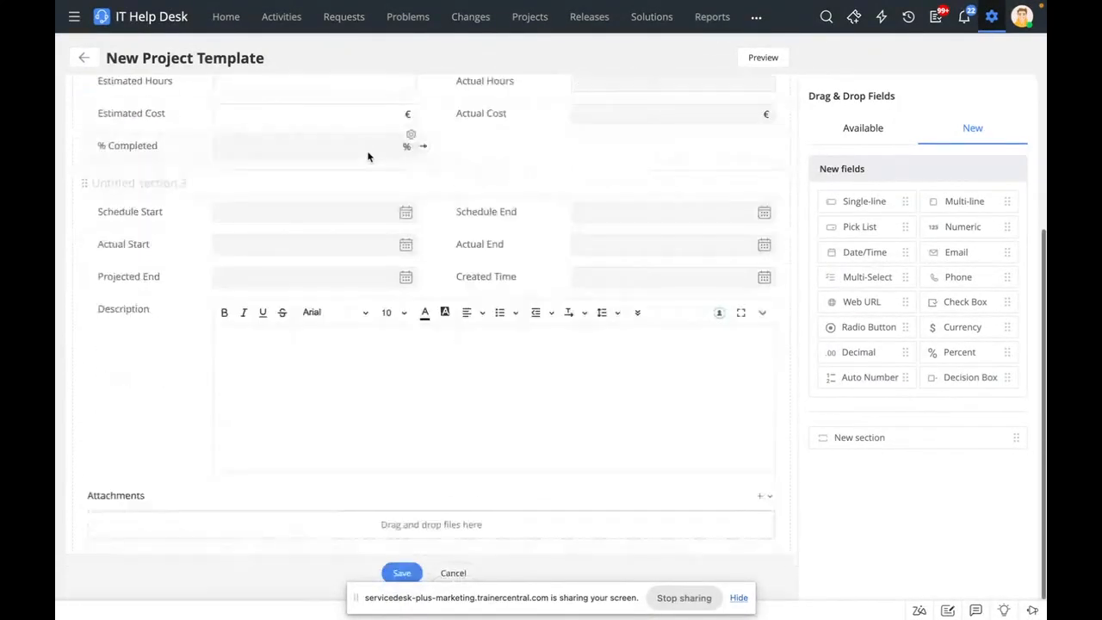
scroll(422, 375, up, 2)
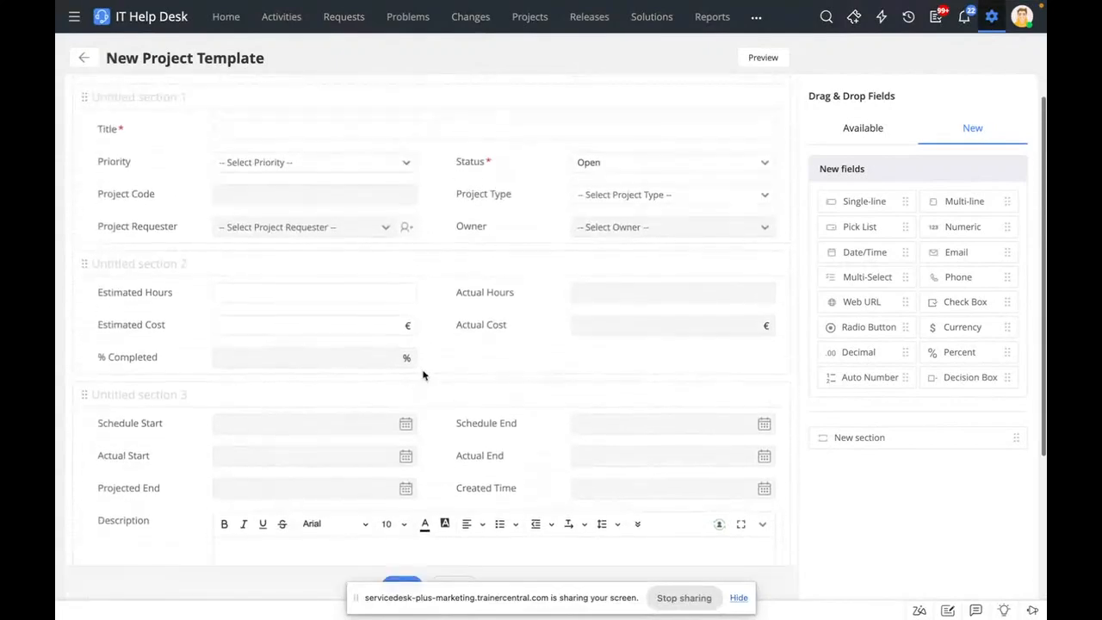
- Name the new project template "Test" and save it
scroll(423, 375, up, 1)
click(367, 130)
text(T)
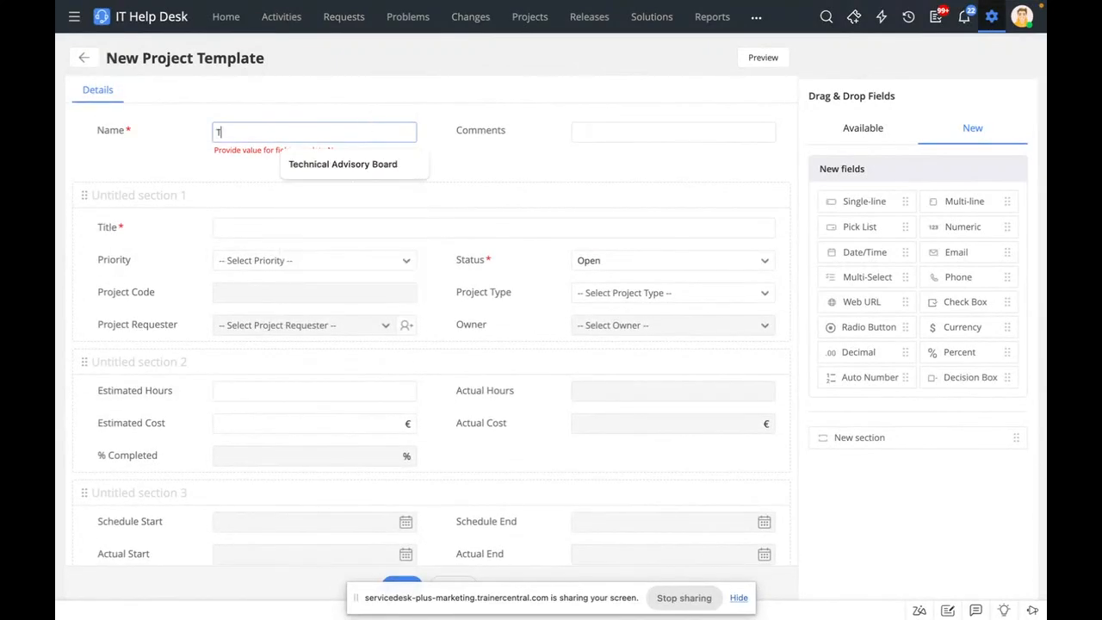
text(est)
scroll(431, 344, down, 3)
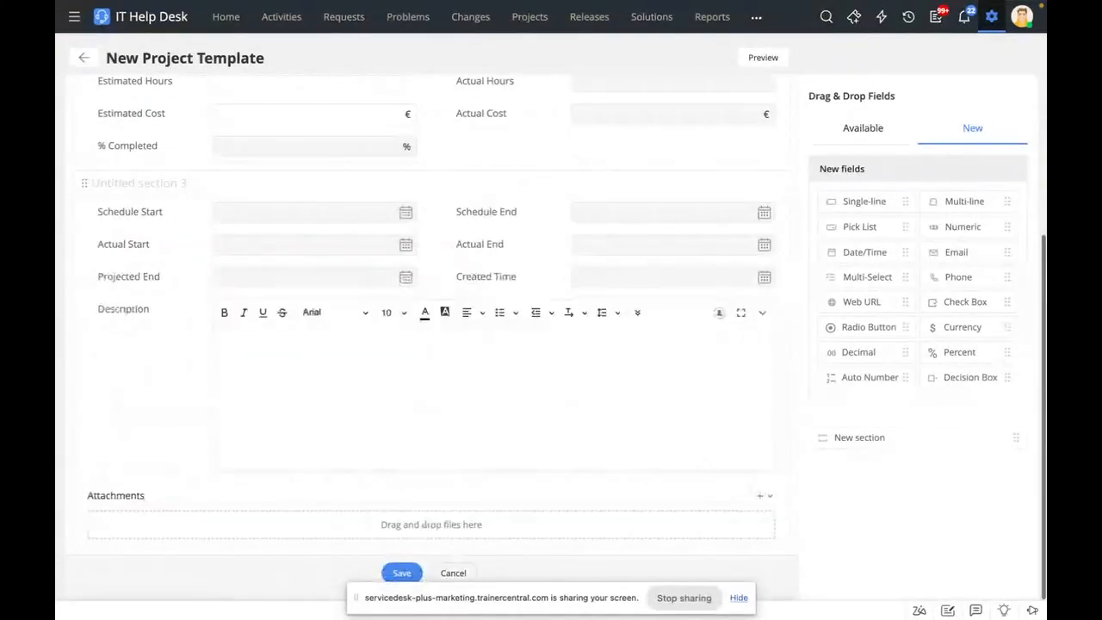
click(402, 573)
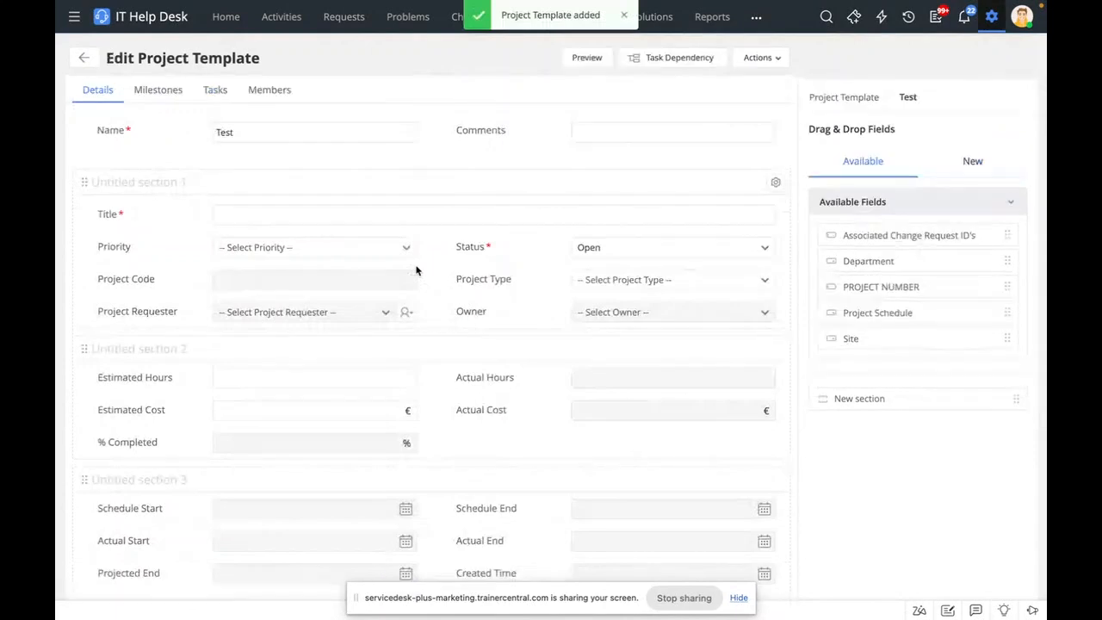
- Examine the Test template's milestones, tasks and members, and return to the project template list
click(173, 101)
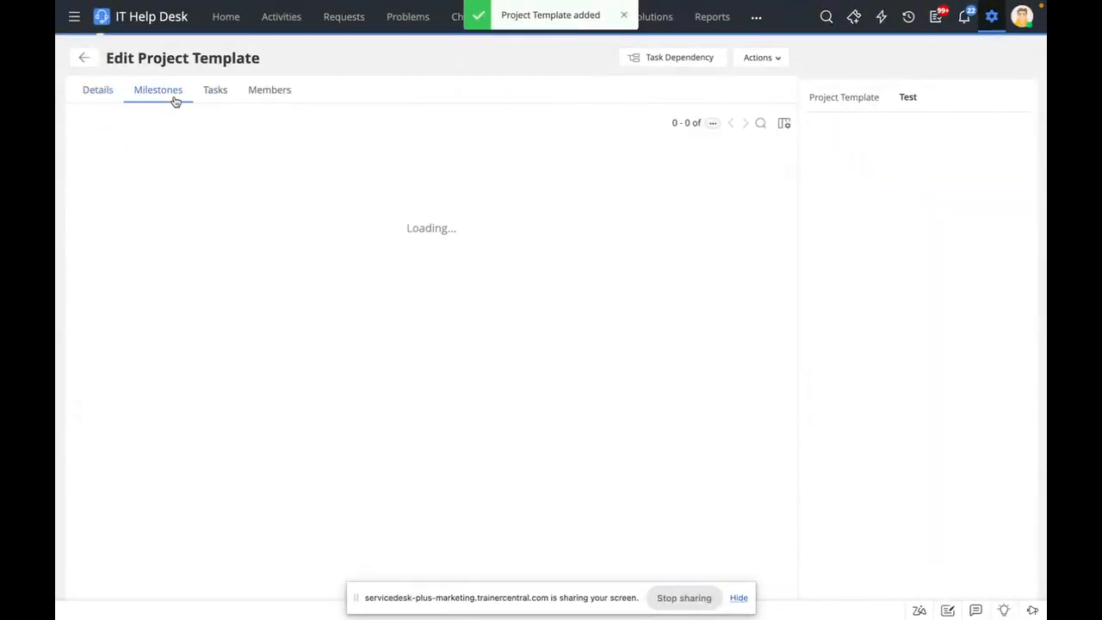
click(215, 100)
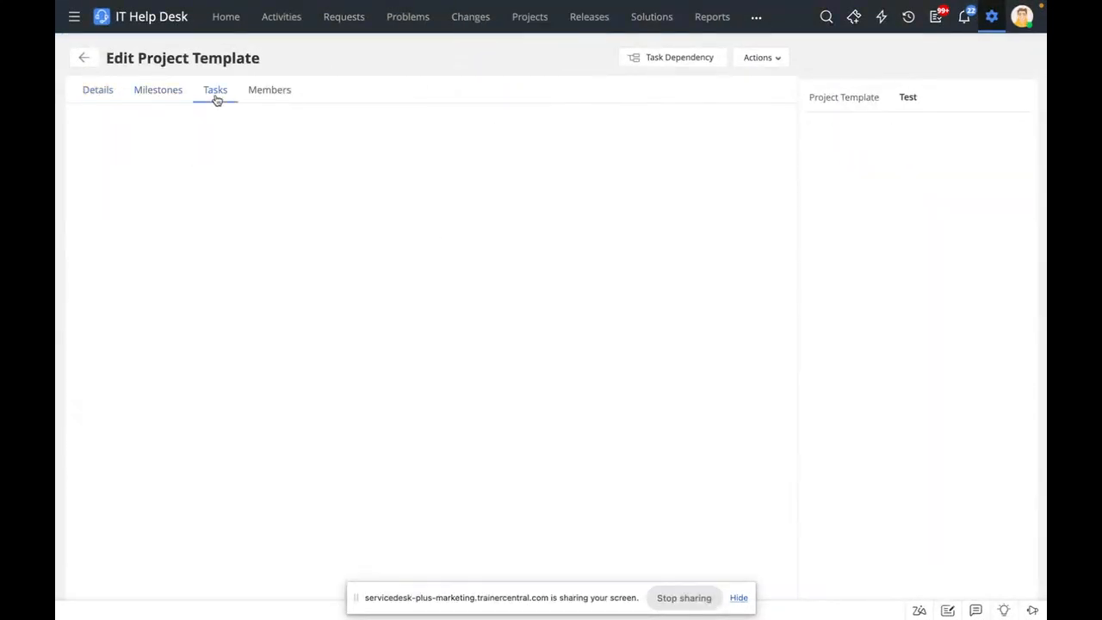
click(280, 95)
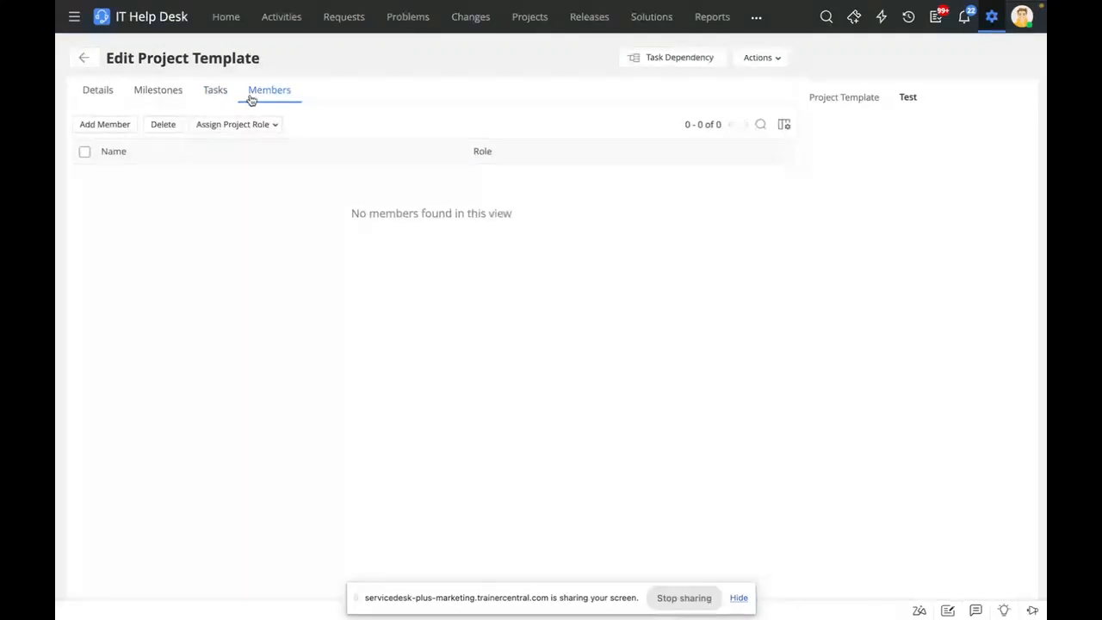
click(85, 59)
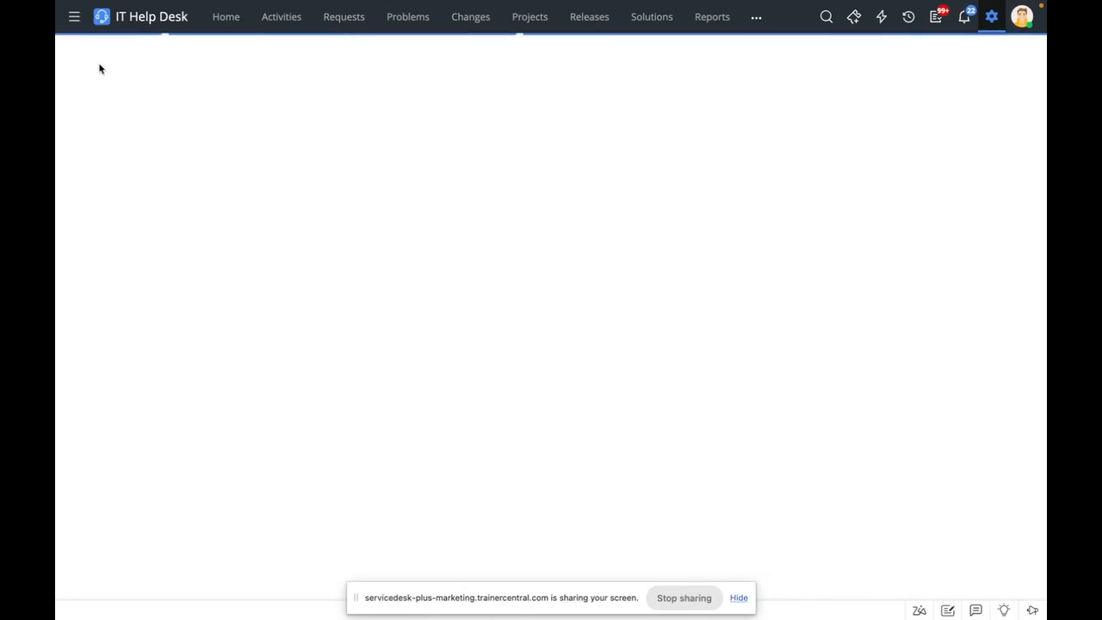
- Examine the layout of a new release template form, and return to the release template list without saving
click(148, 340)
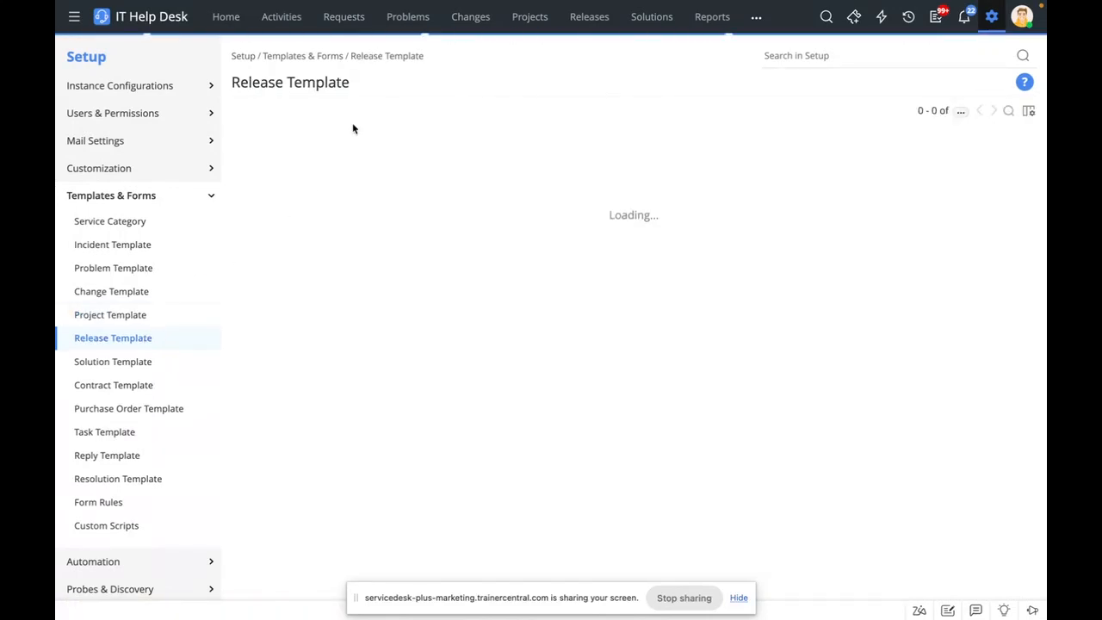
click(284, 112)
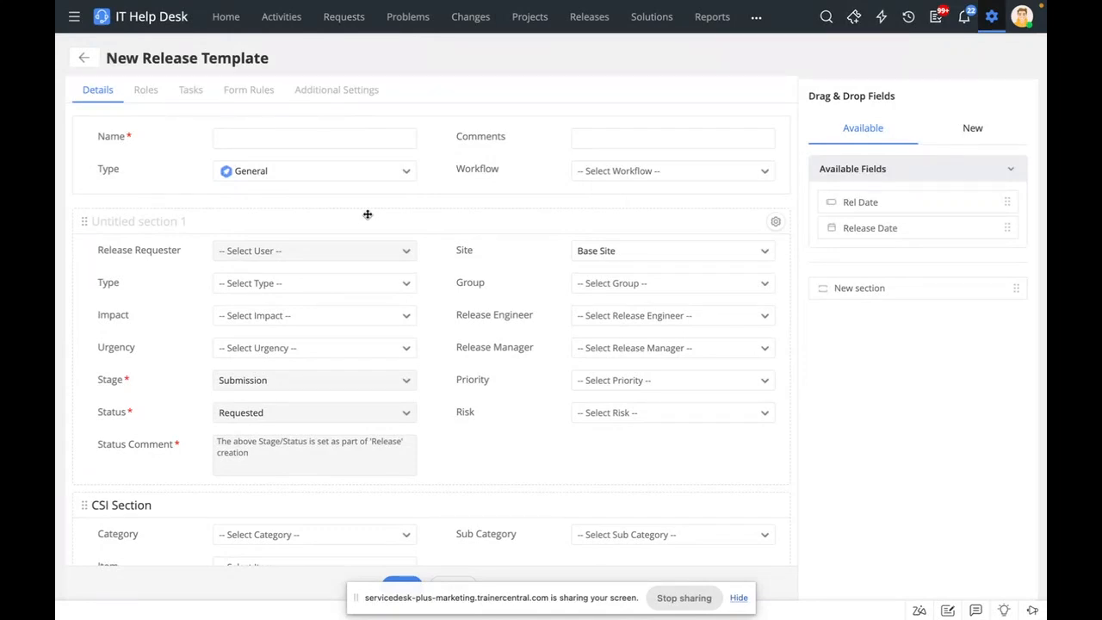
scroll(576, 443, down, 1)
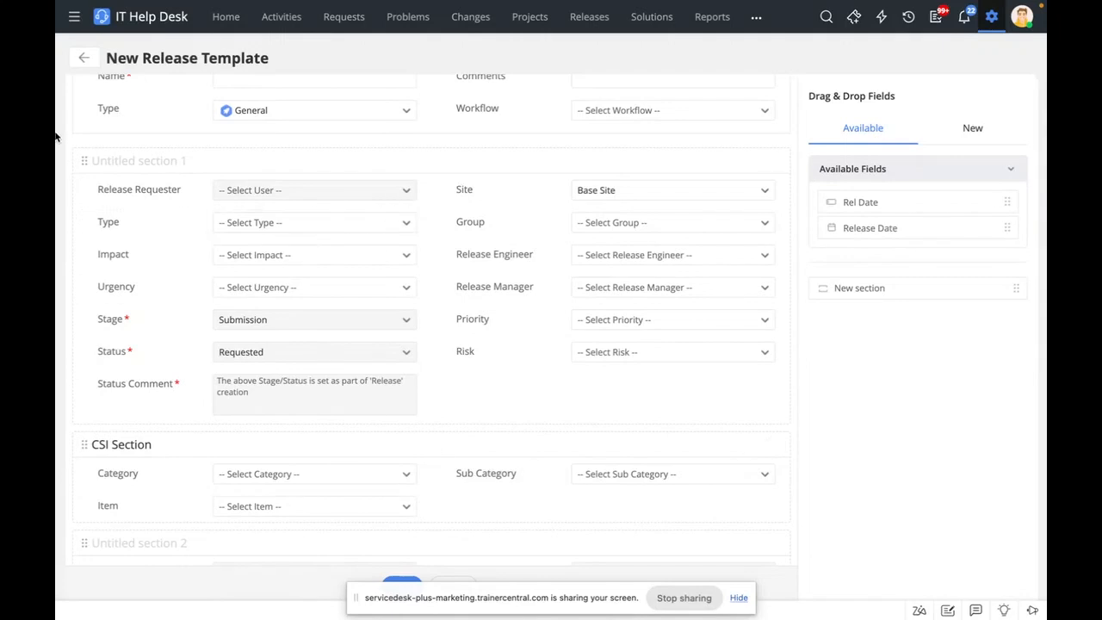
click(83, 57)
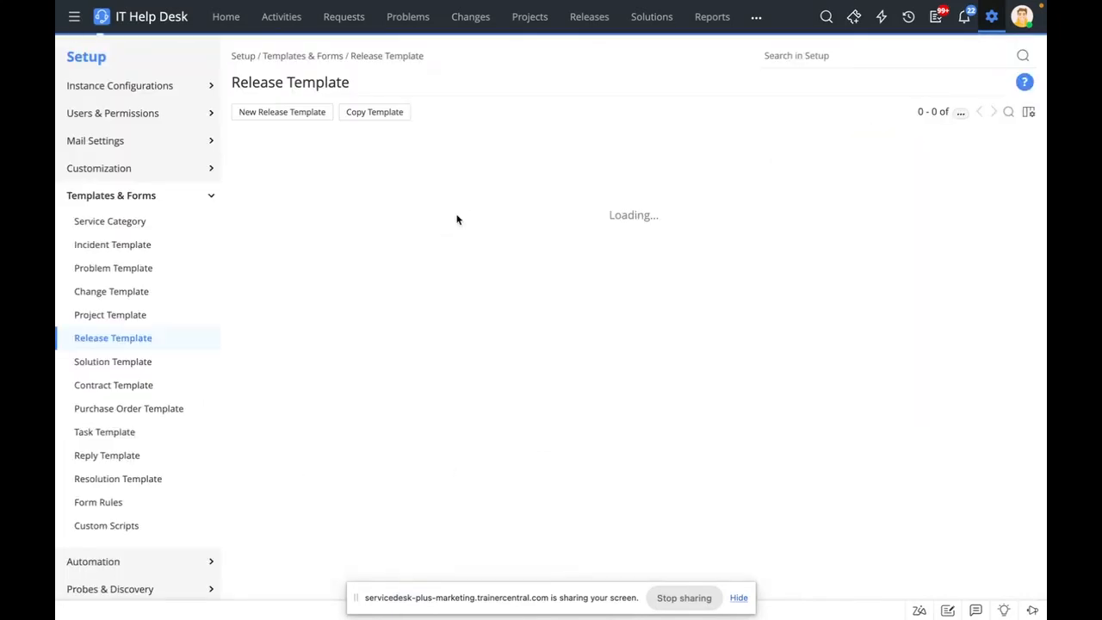